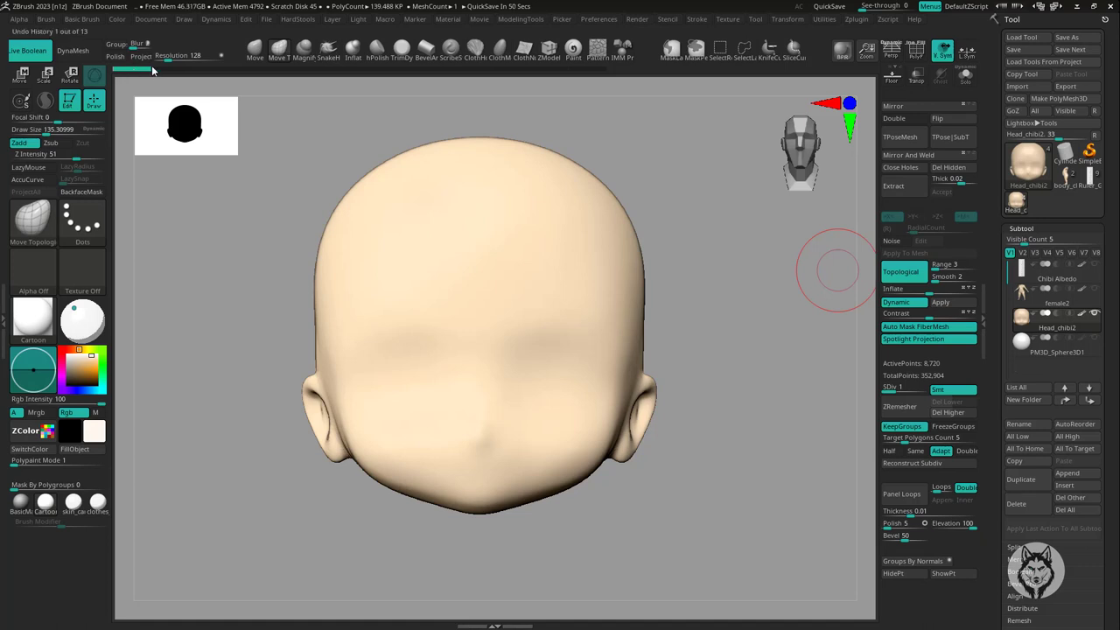
- Select the PM3D_Sphere3D1 horn subtool and shape two curled white horns beside the chibi head
{"action": "left_click", "coordinate": [1039, 349]}
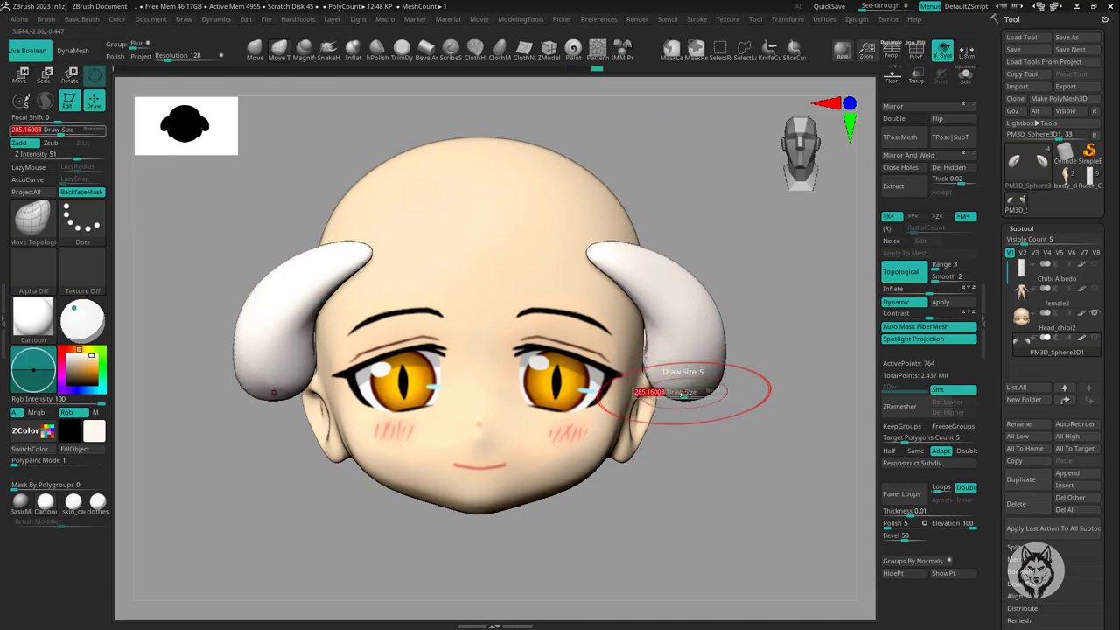
{"action": "mouse_move", "coordinate": [663, 383]}
{"action": "right_mouse_down"}
{"action": "mouse_move", "coordinate": [724, 400]}
{"action": "mouse_move", "coordinate": [475, 499]}
{"action": "mouse_move", "coordinate": [782, 408]}
{"action": "mouse_move", "coordinate": [761, 293]}
{"action": "mouse_move", "coordinate": [752, 324]}
{"action": "mouse_move", "coordinate": [537, 400]}
{"action": "mouse_move", "coordinate": [445, 463]}
{"action": "mouse_move", "coordinate": [472, 473]}
{"action": "right_mouse_up"}
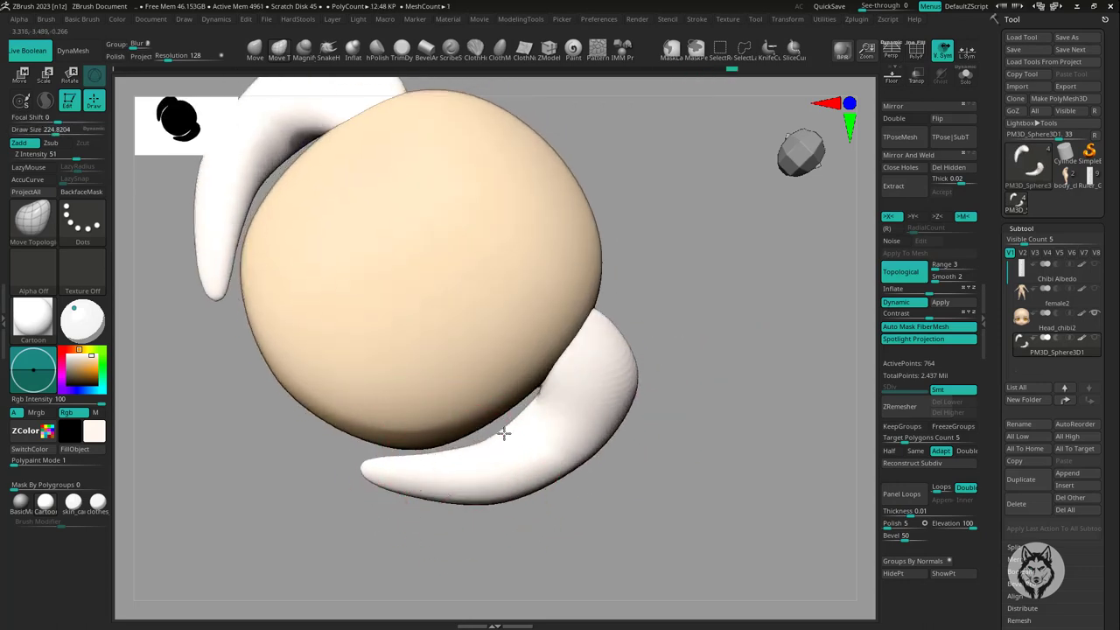
{"action": "mouse_move", "coordinate": [504, 433]}
{"action": "right_mouse_down"}
{"action": "mouse_move", "coordinate": [507, 452]}
{"action": "mouse_move", "coordinate": [738, 315]}
{"action": "mouse_move", "coordinate": [665, 456]}
{"action": "mouse_move", "coordinate": [621, 451]}
{"action": "right_mouse_up"}
{"action": "key", "text": "w"}
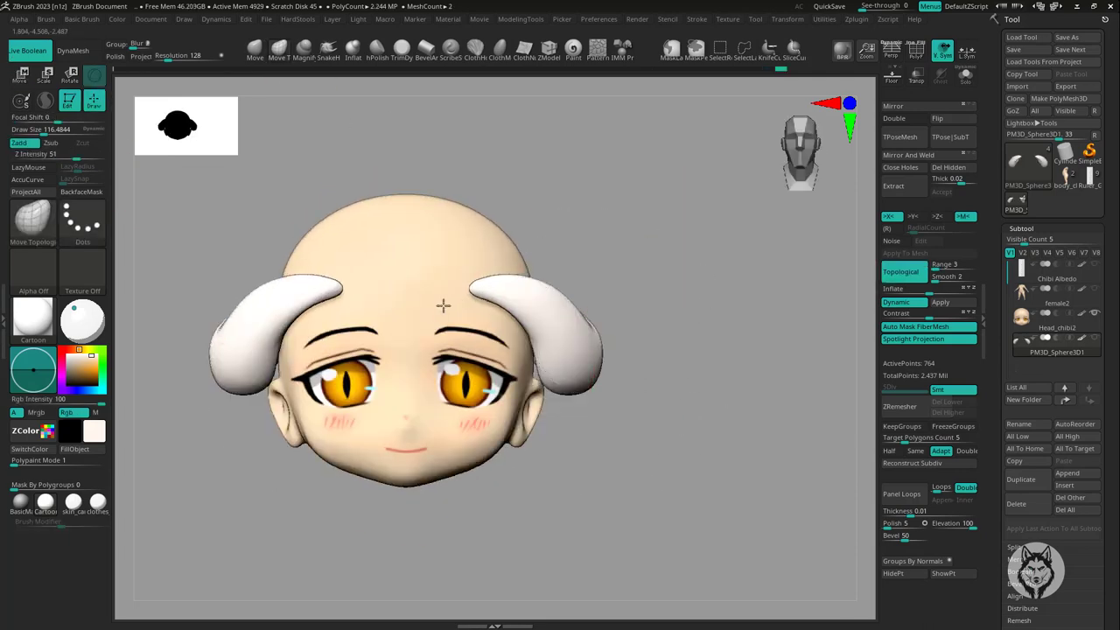
{"action": "right_click_drag", "start_coordinate": [596, 255], "coordinate": [494, 274], "text": "shift"}
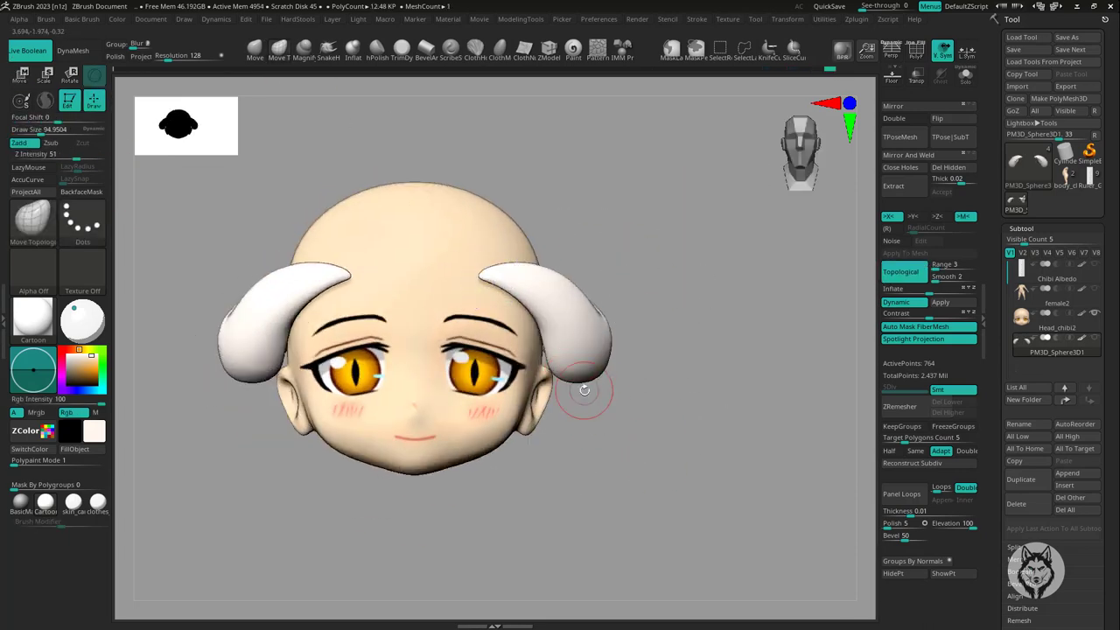
{"action": "mouse_move", "coordinate": [584, 389]}
{"action": "right_mouse_down"}
{"action": "mouse_move", "coordinate": [287, 473]}
{"action": "mouse_move", "coordinate": [268, 335]}
{"action": "mouse_move", "coordinate": [644, 290]}
{"action": "mouse_move", "coordinate": [682, 395]}
{"action": "right_mouse_up"}
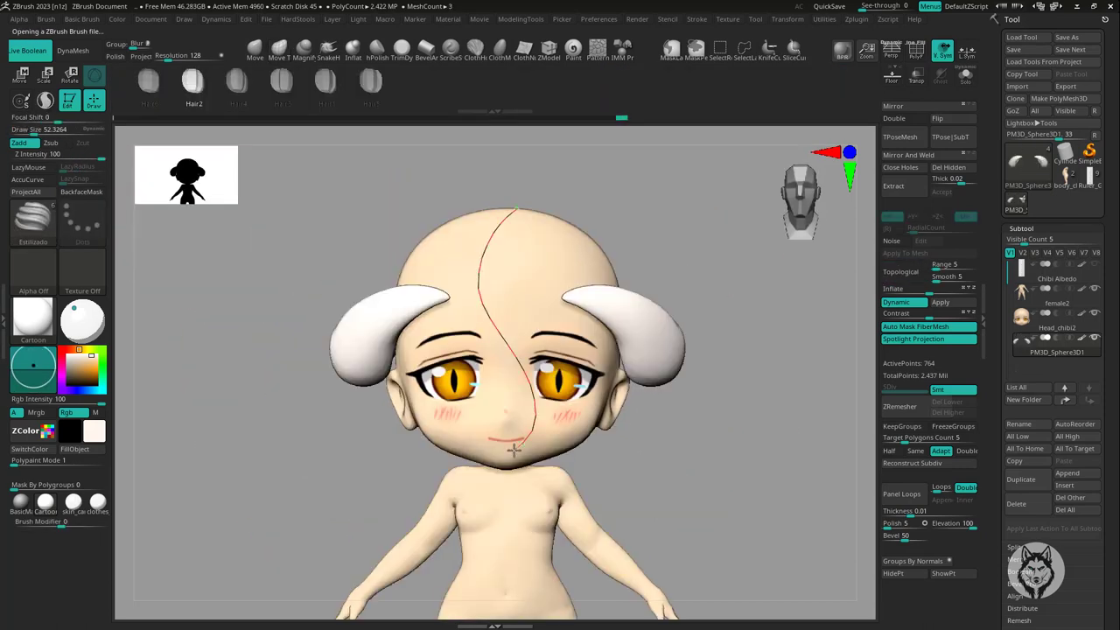
- Switch to the Move brush, resize it, and frame the whole chibi body from the front
{"action": "mouse_move", "coordinate": [516, 297]}
{"action": "right_mouse_down"}
{"action": "mouse_move", "coordinate": [670, 228]}
{"action": "mouse_move", "coordinate": [637, 247]}
{"action": "mouse_move", "coordinate": [501, 226]}
{"action": "right_mouse_up"}
{"action": "key", "text": "b"}
{"action": "key", "text": "m"}
{"action": "key", "text": "v"}
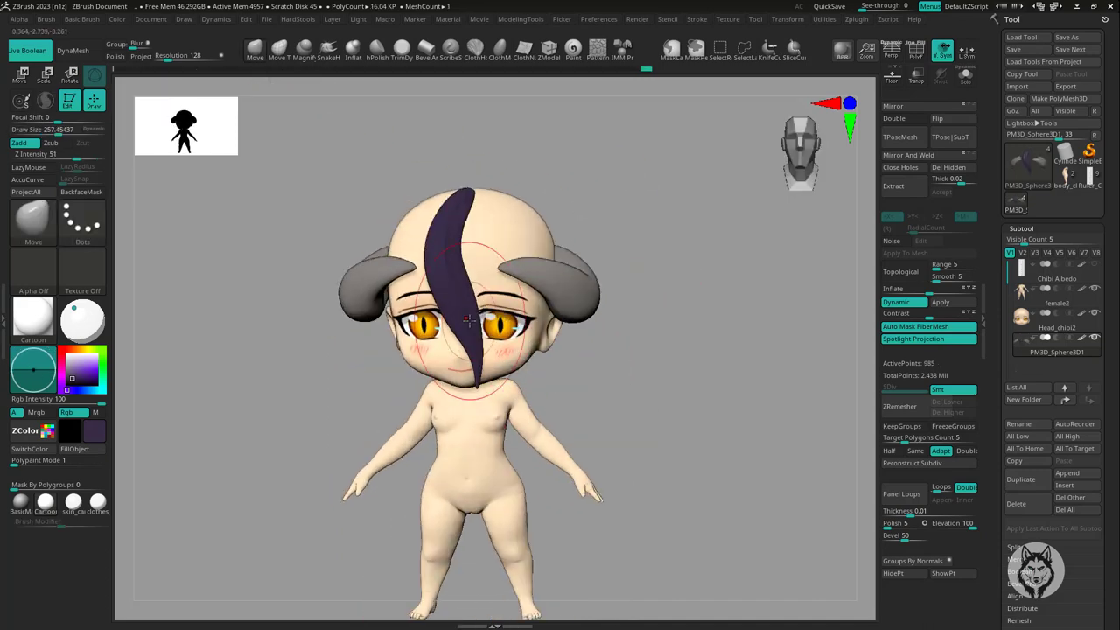
{"action": "mouse_move", "coordinate": [602, 204]}
{"action": "right_mouse_down"}
{"action": "mouse_move", "coordinate": [537, 183]}
{"action": "mouse_move", "coordinate": [387, 288]}
{"action": "mouse_move", "coordinate": [505, 267]}
{"action": "mouse_move", "coordinate": [468, 386]}
{"action": "mouse_move", "coordinate": [488, 412]}
{"action": "right_mouse_up"}
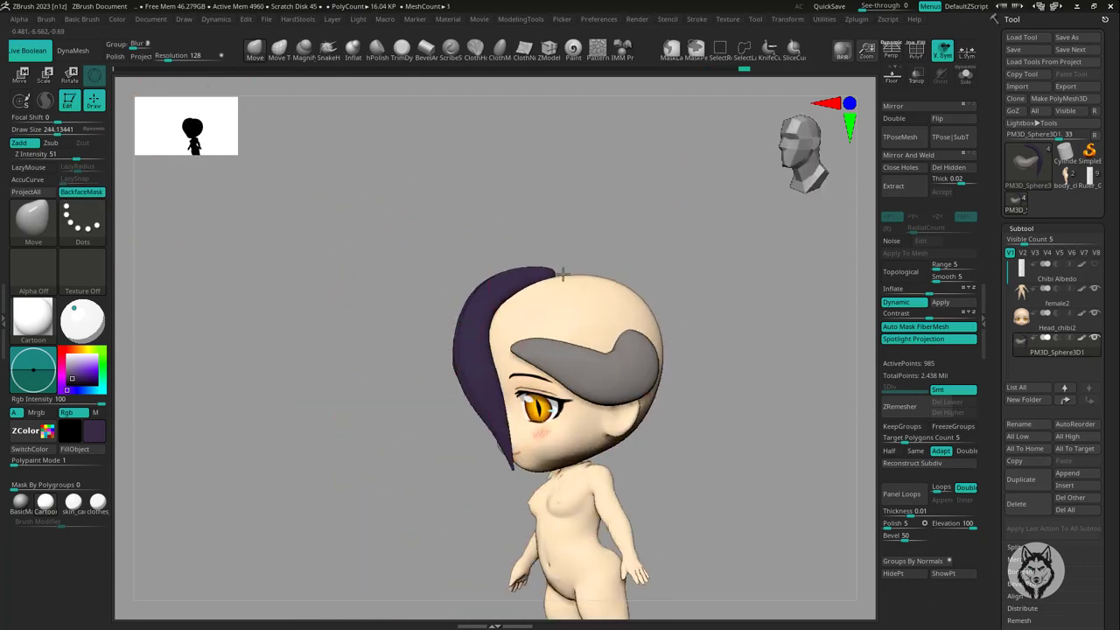
{"action": "key", "text": "s"}
{"action": "right_click_drag", "start_coordinate": [501, 466], "coordinate": [494, 477], "text": "shift"}
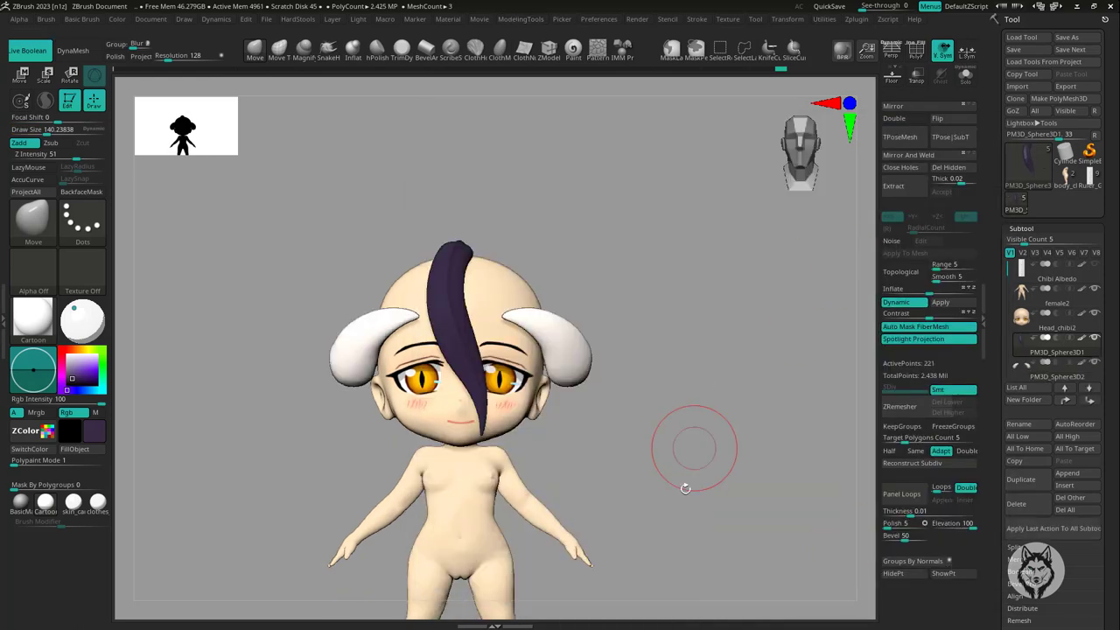
- Draw dark hair strands over the head with the Estilizado/Hair6 curve brush and check them from the side
{"action": "right_click_drag", "start_coordinate": [692, 449], "coordinate": [707, 357]}
{"action": "left_click_drag", "start_coordinate": [516, 452], "coordinate": [524, 459]}
{"action": "mouse_move", "coordinate": [662, 388]}
{"action": "right_mouse_down"}
{"action": "mouse_move", "coordinate": [708, 350]}
{"action": "mouse_move", "coordinate": [455, 330]}
{"action": "right_mouse_up"}
{"action": "right_click_drag", "start_coordinate": [629, 367], "coordinate": [482, 189], "text": "shift"}
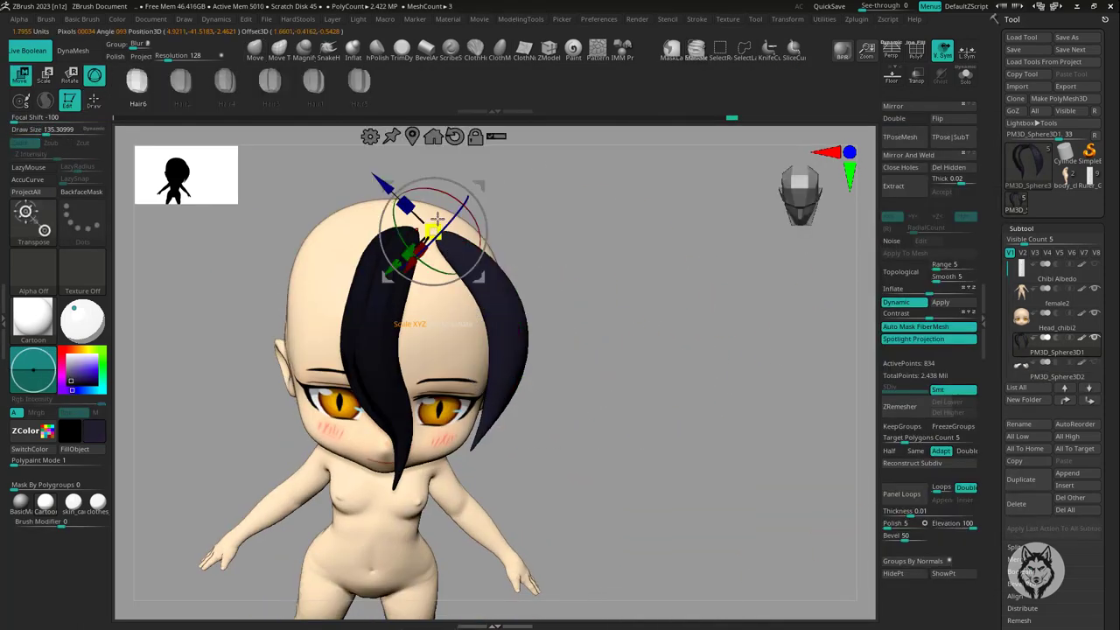
{"action": "mouse_move", "coordinate": [620, 222]}
{"action": "right_mouse_down"}
{"action": "mouse_move", "coordinate": [677, 412]}
{"action": "mouse_move", "coordinate": [713, 367]}
{"action": "right_mouse_up"}
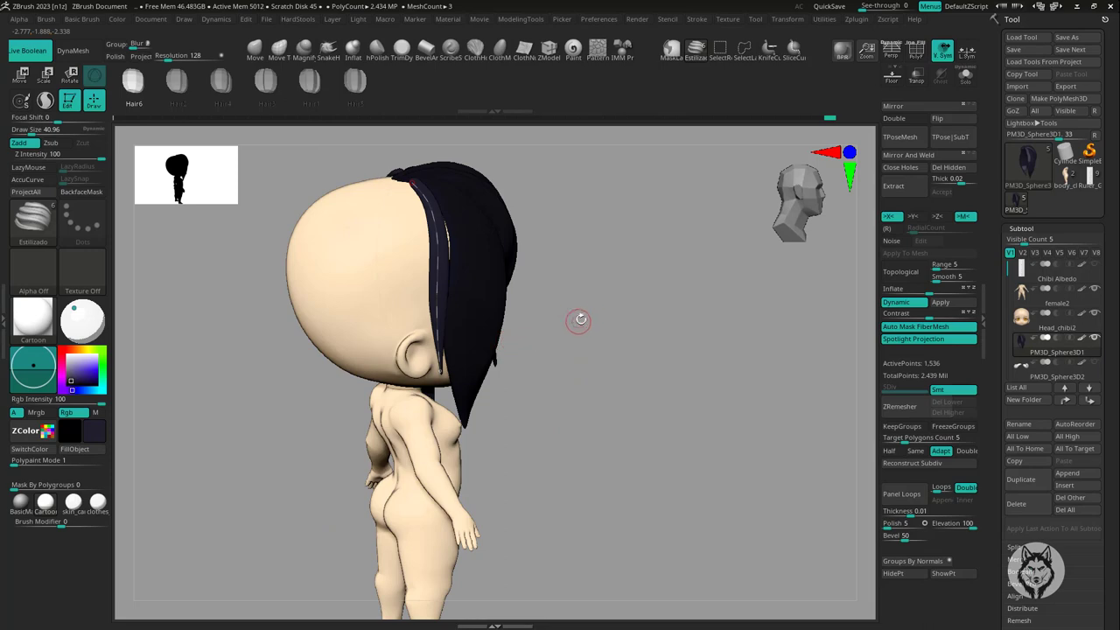
{"action": "mouse_move", "coordinate": [483, 274]}
{"action": "right_mouse_down"}
{"action": "mouse_move", "coordinate": [690, 285]}
{"action": "mouse_move", "coordinate": [671, 331]}
{"action": "right_mouse_up"}
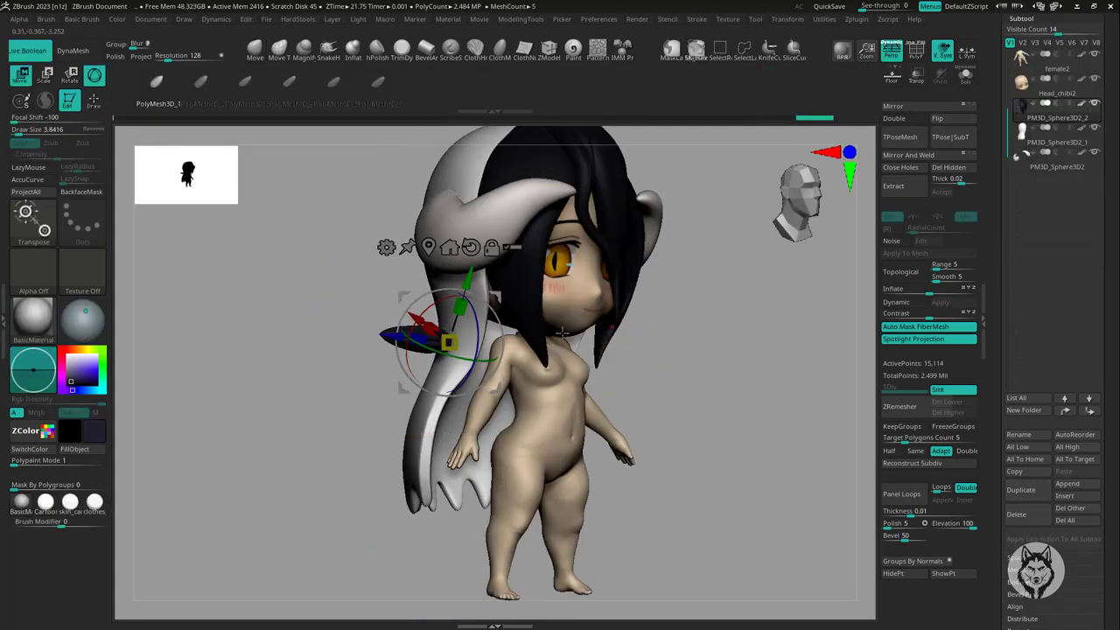
- Reshape the long dark hair locks down the back with the Move brush, checking from several sides
{"action": "left_click_drag", "start_coordinate": [459, 311], "coordinate": [682, 328]}
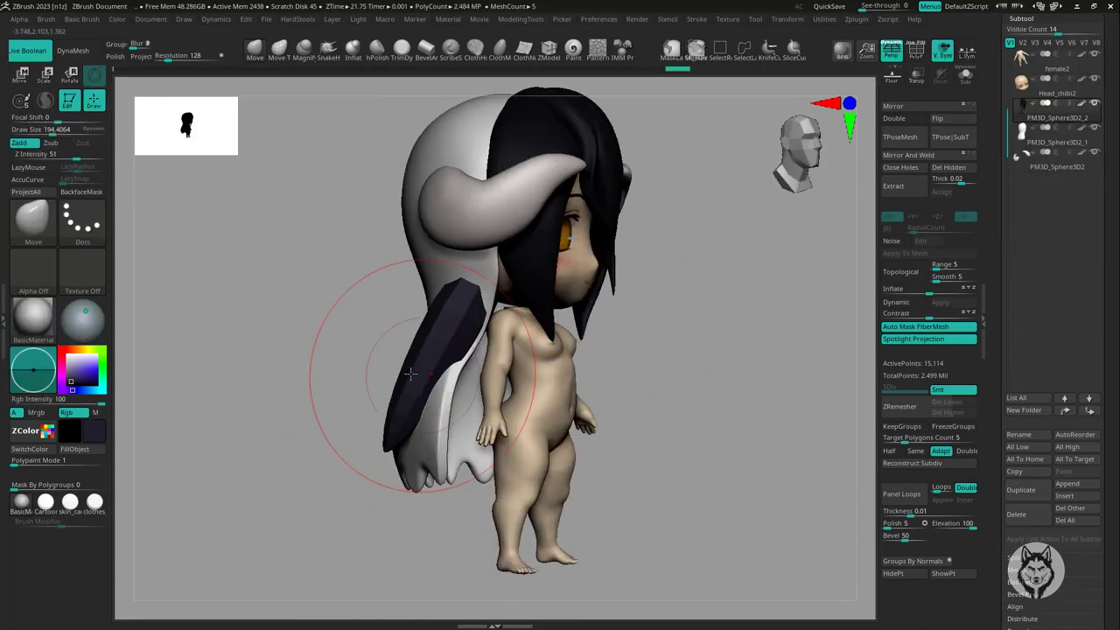
{"action": "left_click_drag", "start_coordinate": [559, 306], "coordinate": [725, 310]}
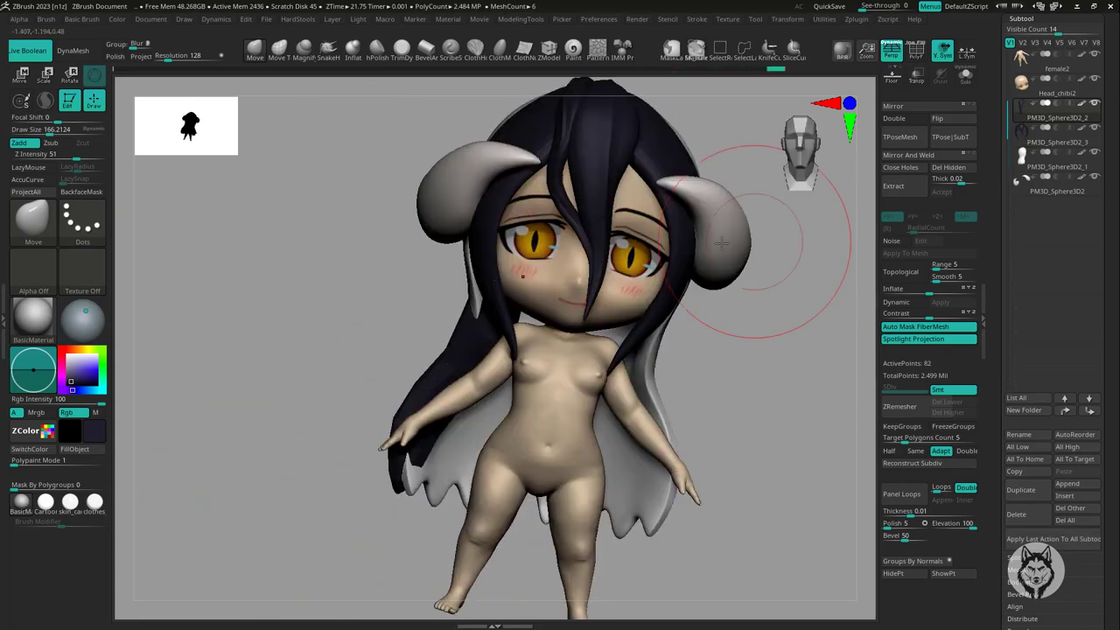
{"action": "left_click_drag", "start_coordinate": [448, 316], "coordinate": [477, 241]}
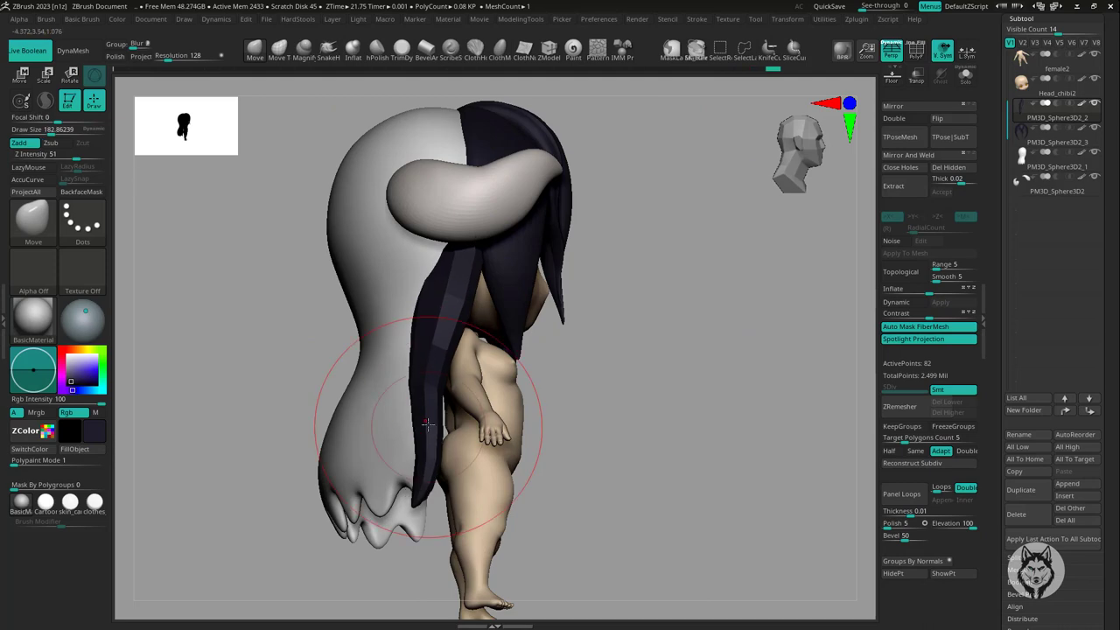
{"action": "mouse_move", "coordinate": [427, 424]}
{"action": "left_mouse_down"}
{"action": "mouse_move", "coordinate": [324, 250]}
{"action": "mouse_move", "coordinate": [350, 530]}
{"action": "mouse_move", "coordinate": [375, 426]}
{"action": "mouse_move", "coordinate": [760, 430]}
{"action": "mouse_move", "coordinate": [412, 375]}
{"action": "mouse_move", "coordinate": [510, 295]}
{"action": "mouse_move", "coordinate": [409, 332]}
{"action": "mouse_move", "coordinate": [495, 183]}
{"action": "mouse_move", "coordinate": [395, 194]}
{"action": "mouse_move", "coordinate": [857, 271]}
{"action": "mouse_move", "coordinate": [703, 365]}
{"action": "mouse_move", "coordinate": [395, 200]}
{"action": "mouse_move", "coordinate": [644, 268]}
{"action": "mouse_move", "coordinate": [312, 458]}
{"action": "mouse_move", "coordinate": [562, 392]}
{"action": "mouse_move", "coordinate": [370, 412]}
{"action": "mouse_move", "coordinate": [399, 462]}
{"action": "mouse_move", "coordinate": [420, 411]}
{"action": "mouse_move", "coordinate": [381, 468]}
{"action": "left_mouse_up"}
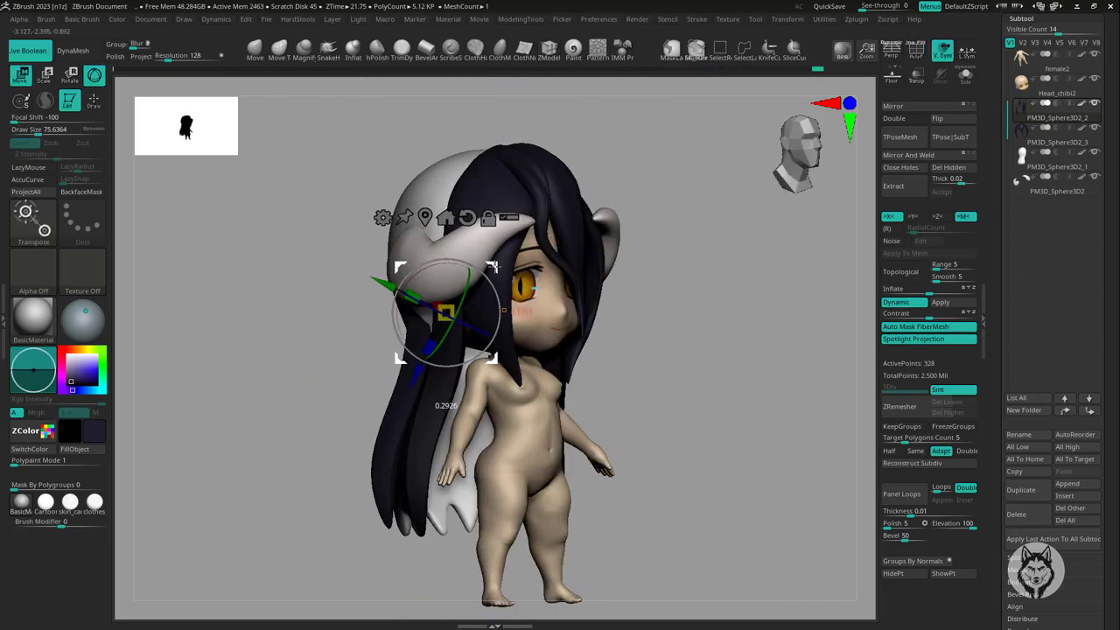
{"action": "left_click_drag", "start_coordinate": [501, 266], "coordinate": [685, 375]}
{"action": "key", "text": "q"}
{"action": "left_click_drag", "start_coordinate": [555, 510], "coordinate": [555, 434]}
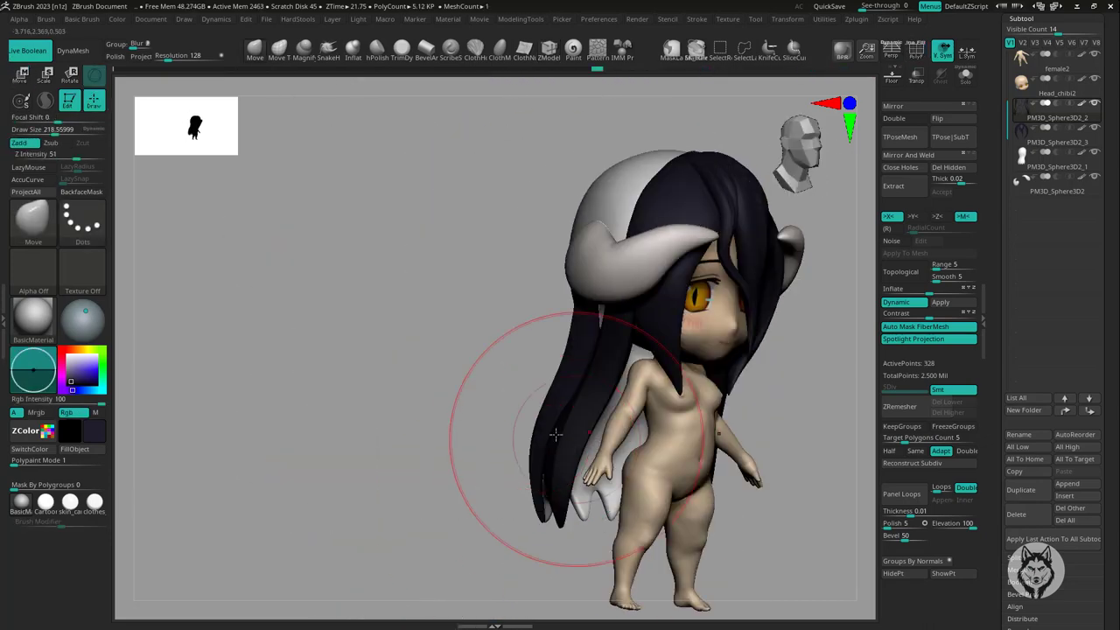
{"action": "left_click_drag", "start_coordinate": [483, 421], "coordinate": [543, 510]}
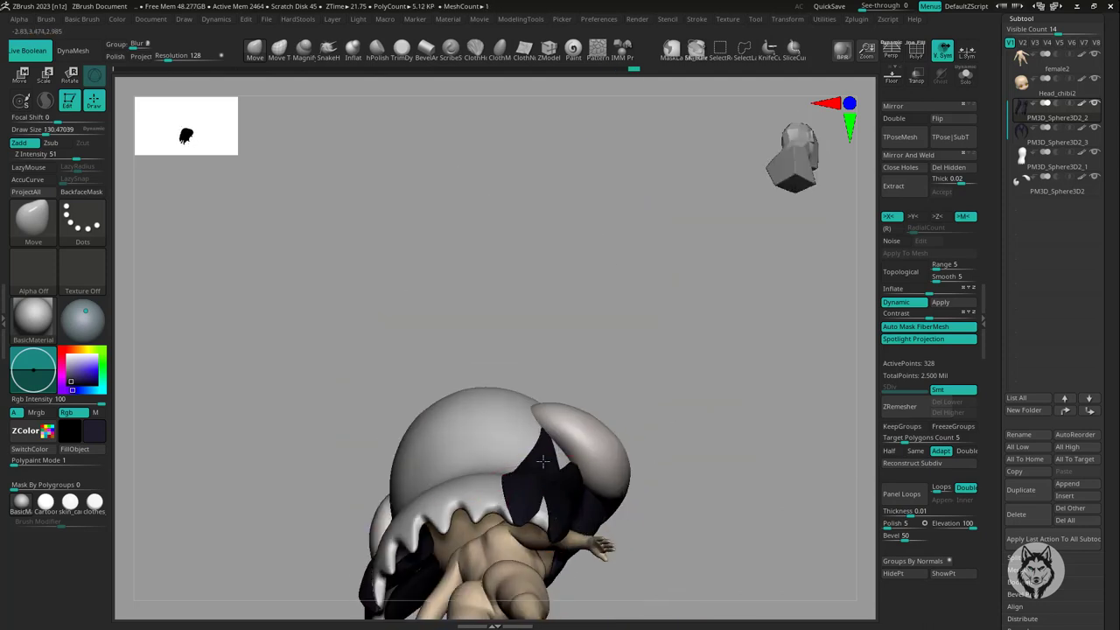
{"action": "mouse_move", "coordinate": [542, 461]}
{"action": "left_mouse_down"}
{"action": "mouse_move", "coordinate": [677, 499]}
{"action": "mouse_move", "coordinate": [411, 460]}
{"action": "mouse_move", "coordinate": [824, 374]}
{"action": "mouse_move", "coordinate": [737, 414]}
{"action": "mouse_move", "coordinate": [738, 433]}
{"action": "left_mouse_up"}
{"action": "mouse_move", "coordinate": [612, 367]}
{"action": "left_mouse_down"}
{"action": "mouse_move", "coordinate": [703, 295]}
{"action": "mouse_move", "coordinate": [645, 300]}
{"action": "mouse_move", "coordinate": [575, 213]}
{"action": "mouse_move", "coordinate": [608, 229]}
{"action": "mouse_move", "coordinate": [412, 400]}
{"action": "mouse_move", "coordinate": [568, 432]}
{"action": "mouse_move", "coordinate": [393, 539]}
{"action": "mouse_move", "coordinate": [492, 468]}
{"action": "mouse_move", "coordinate": [837, 300]}
{"action": "left_mouse_up"}
{"action": "key", "text": "q"}
- Hide the white back-hair piece and drape the dark locks past the hips using Move and Transpose
{"action": "key", "text": "s"}
{"action": "left_click", "coordinate": [1065, 178]}
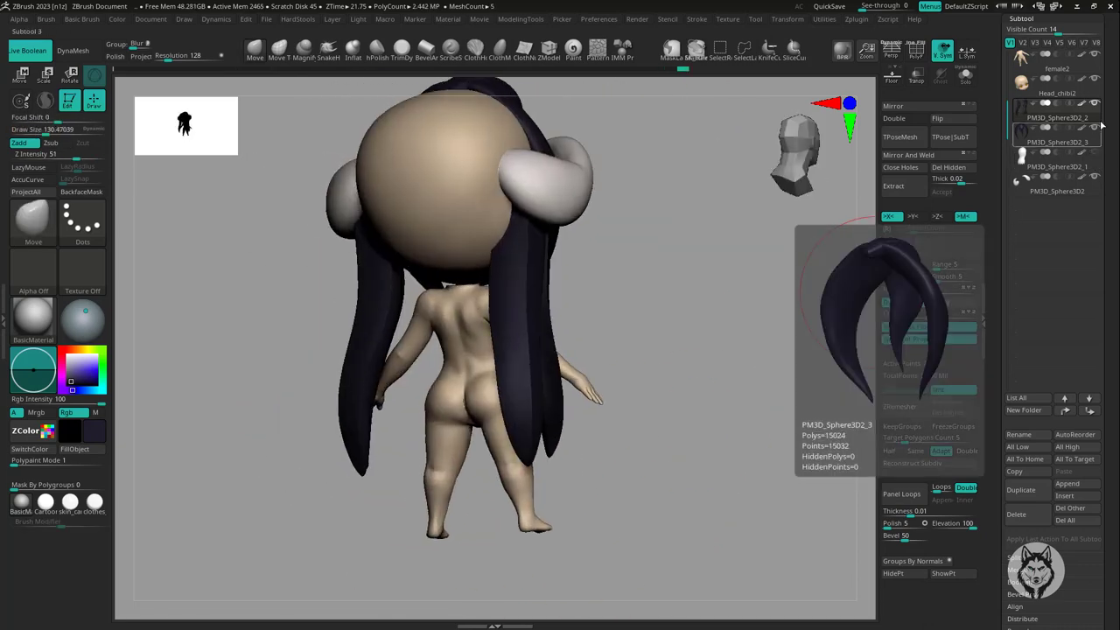
{"action": "mouse_move", "coordinate": [612, 350]}
{"action": "left_mouse_down"}
{"action": "mouse_move", "coordinate": [682, 374]}
{"action": "mouse_move", "coordinate": [1065, 178]}
{"action": "left_mouse_up"}
{"action": "key", "text": "w"}
{"action": "mouse_move", "coordinate": [664, 350]}
{"action": "left_mouse_down"}
{"action": "mouse_move", "coordinate": [468, 206]}
{"action": "mouse_move", "coordinate": [595, 469]}
{"action": "mouse_move", "coordinate": [518, 341]}
{"action": "mouse_move", "coordinate": [655, 393]}
{"action": "mouse_move", "coordinate": [435, 374]}
{"action": "left_mouse_up"}
{"action": "key", "text": "q"}
{"action": "key", "text": "s"}
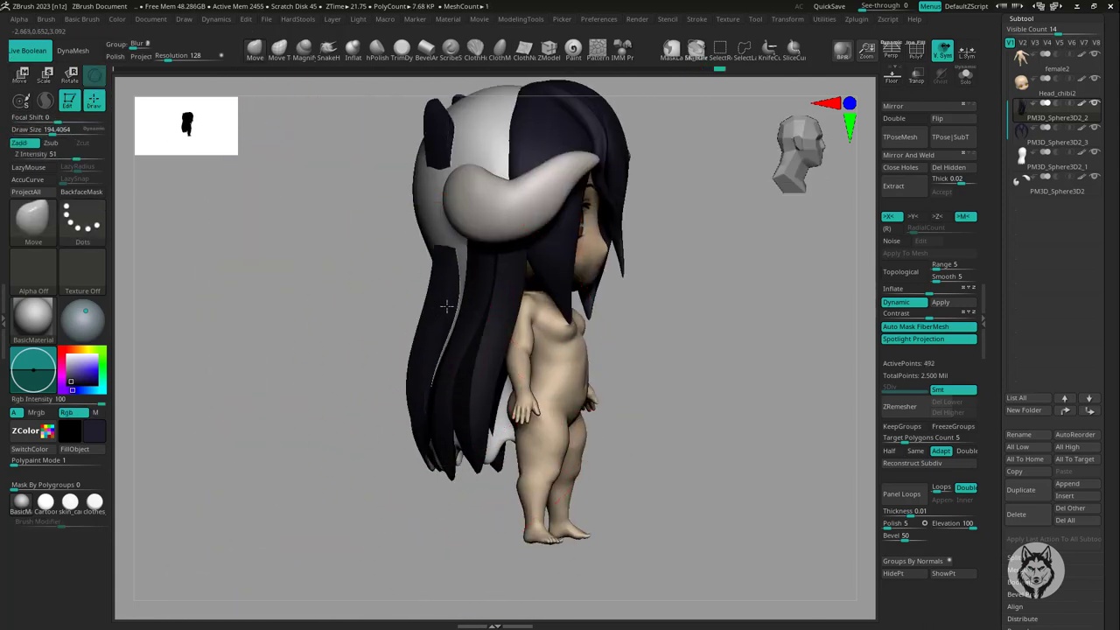
{"action": "mouse_move", "coordinate": [445, 305]}
{"action": "left_mouse_down"}
{"action": "mouse_move", "coordinate": [412, 237]}
{"action": "mouse_move", "coordinate": [496, 238]}
{"action": "mouse_move", "coordinate": [620, 411]}
{"action": "mouse_move", "coordinate": [583, 417]}
{"action": "mouse_move", "coordinate": [475, 399]}
{"action": "mouse_move", "coordinate": [523, 343]}
{"action": "mouse_move", "coordinate": [688, 271]}
{"action": "mouse_move", "coordinate": [628, 315]}
{"action": "mouse_move", "coordinate": [615, 356]}
{"action": "mouse_move", "coordinate": [862, 270]}
{"action": "mouse_move", "coordinate": [678, 295]}
{"action": "left_mouse_up"}
{"action": "mouse_move", "coordinate": [563, 333]}
{"action": "left_mouse_down"}
{"action": "mouse_move", "coordinate": [740, 379]}
{"action": "mouse_move", "coordinate": [624, 513]}
{"action": "mouse_move", "coordinate": [455, 542]}
{"action": "mouse_move", "coordinate": [468, 533]}
{"action": "left_mouse_up"}
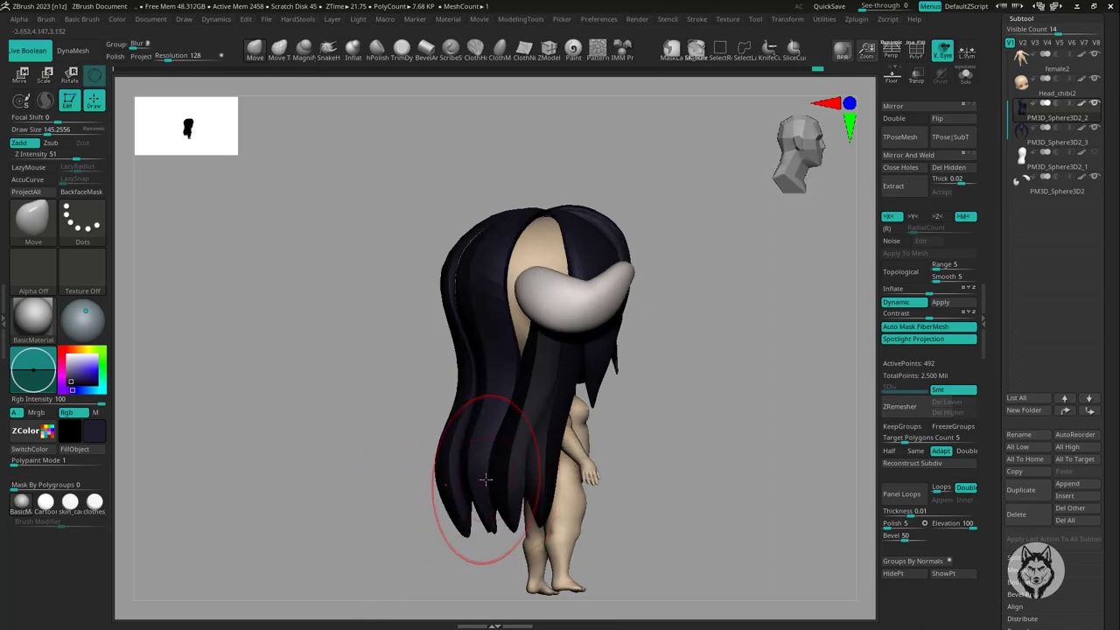
{"action": "mouse_move", "coordinate": [486, 479]}
{"action": "left_mouse_down"}
{"action": "mouse_move", "coordinate": [493, 437]}
{"action": "mouse_move", "coordinate": [605, 357]}
{"action": "mouse_move", "coordinate": [477, 291]}
{"action": "mouse_move", "coordinate": [462, 462]}
{"action": "mouse_move", "coordinate": [793, 365]}
{"action": "mouse_move", "coordinate": [460, 455]}
{"action": "left_mouse_up"}
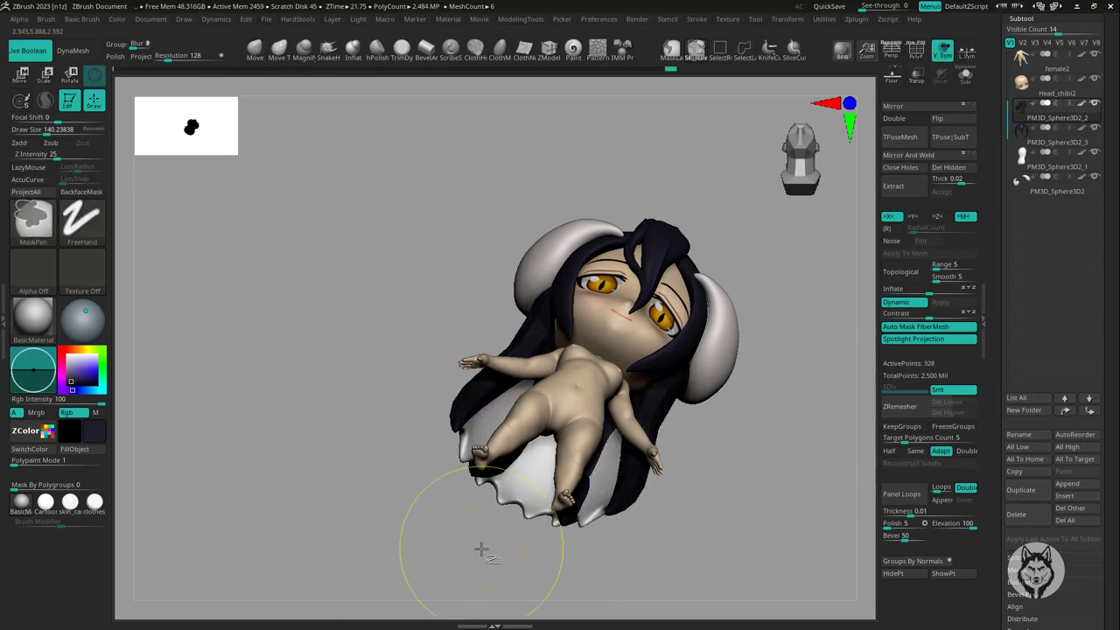
- Position back-hair pieces with Transpose to close the gap behind the head, checking top and back views
{"action": "mouse_move", "coordinate": [480, 548]}
{"action": "left_mouse_down"}
{"action": "mouse_move", "coordinate": [583, 470]}
{"action": "mouse_move", "coordinate": [449, 492]}
{"action": "mouse_move", "coordinate": [782, 539]}
{"action": "mouse_move", "coordinate": [617, 477]}
{"action": "mouse_move", "coordinate": [551, 512]}
{"action": "left_mouse_up"}
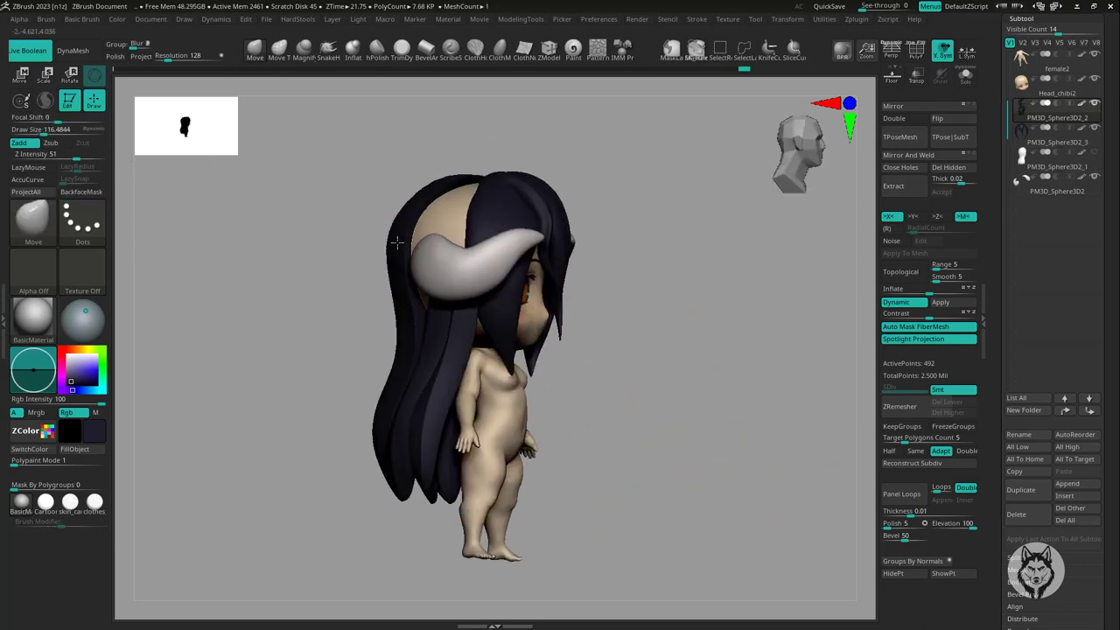
{"action": "mouse_move", "coordinate": [396, 241]}
{"action": "left_mouse_down"}
{"action": "mouse_move", "coordinate": [532, 305]}
{"action": "mouse_move", "coordinate": [859, 309]}
{"action": "mouse_move", "coordinate": [689, 437]}
{"action": "mouse_move", "coordinate": [619, 420]}
{"action": "left_mouse_up"}
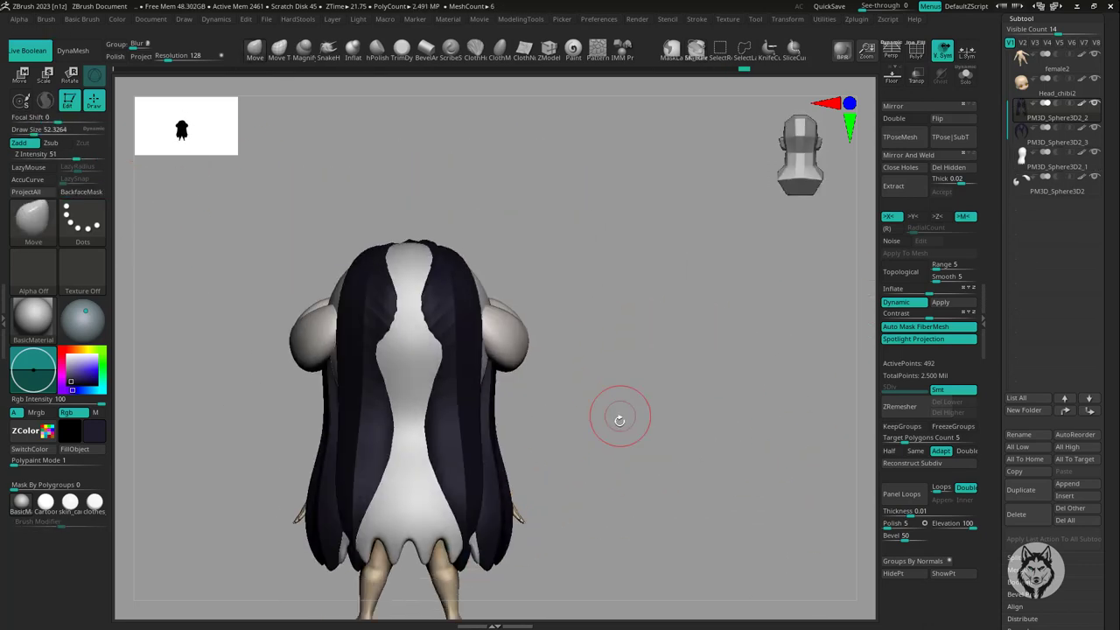
{"action": "key", "text": "w"}
{"action": "mouse_move", "coordinate": [362, 416]}
{"action": "left_mouse_down"}
{"action": "mouse_move", "coordinate": [690, 420]}
{"action": "mouse_move", "coordinate": [567, 345]}
{"action": "left_mouse_up"}
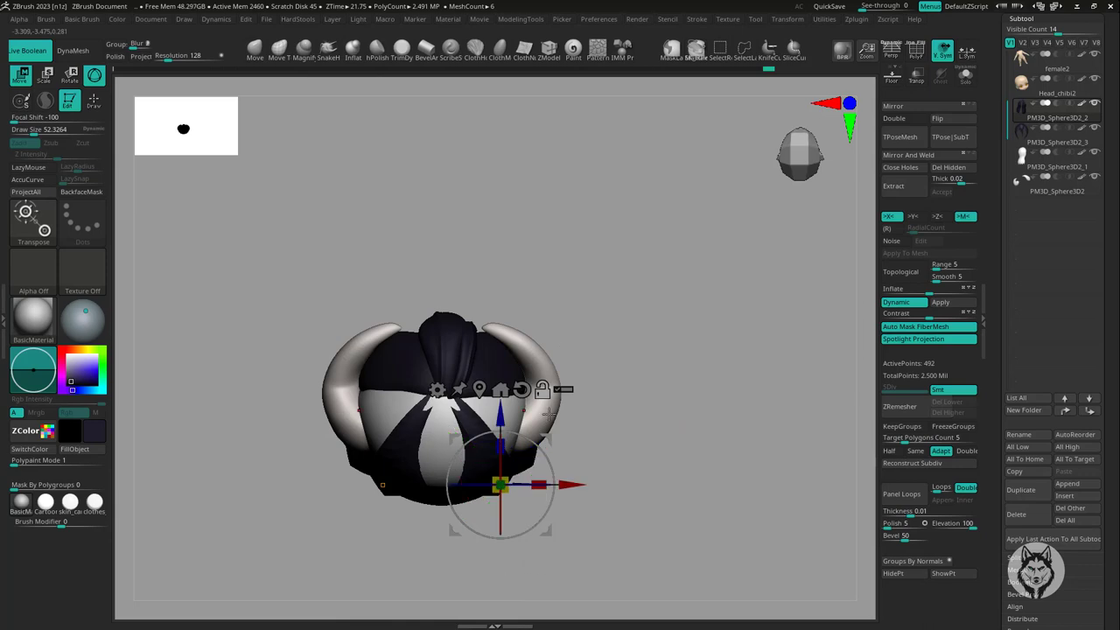
{"action": "mouse_move", "coordinate": [505, 378]}
{"action": "left_mouse_down"}
{"action": "mouse_move", "coordinate": [490, 455]}
{"action": "mouse_move", "coordinate": [449, 224]}
{"action": "left_mouse_up"}
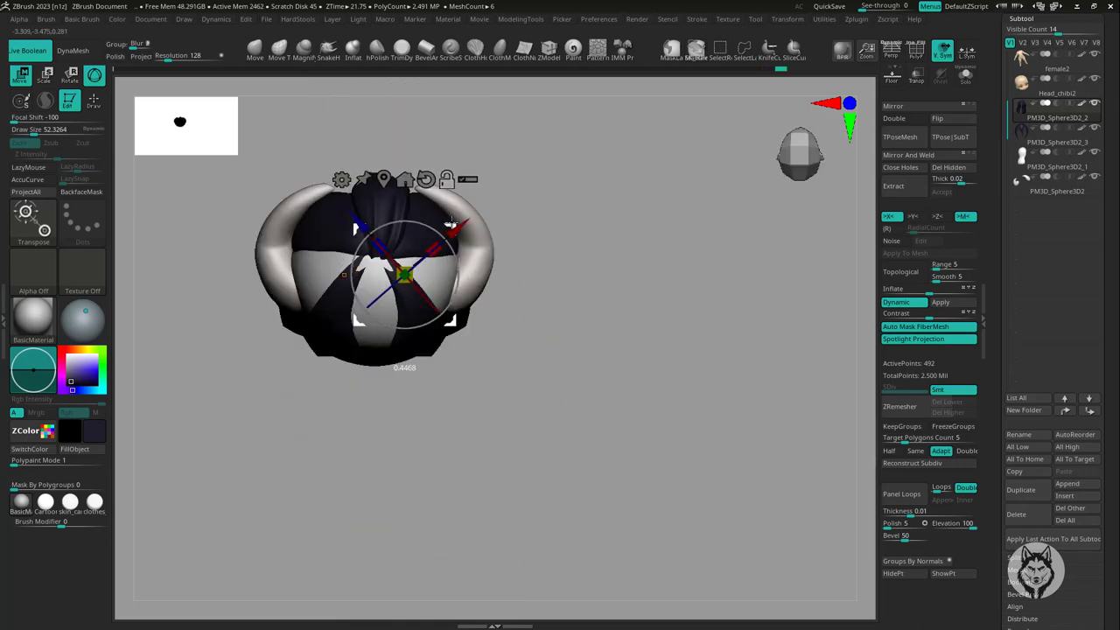
{"action": "mouse_move", "coordinate": [578, 268]}
{"action": "left_mouse_down"}
{"action": "mouse_move", "coordinate": [488, 255]}
{"action": "mouse_move", "coordinate": [530, 268]}
{"action": "mouse_move", "coordinate": [400, 324]}
{"action": "mouse_move", "coordinate": [523, 368]}
{"action": "mouse_move", "coordinate": [415, 375]}
{"action": "mouse_move", "coordinate": [655, 305]}
{"action": "mouse_move", "coordinate": [395, 384]}
{"action": "left_mouse_up"}
{"action": "key", "text": "q"}
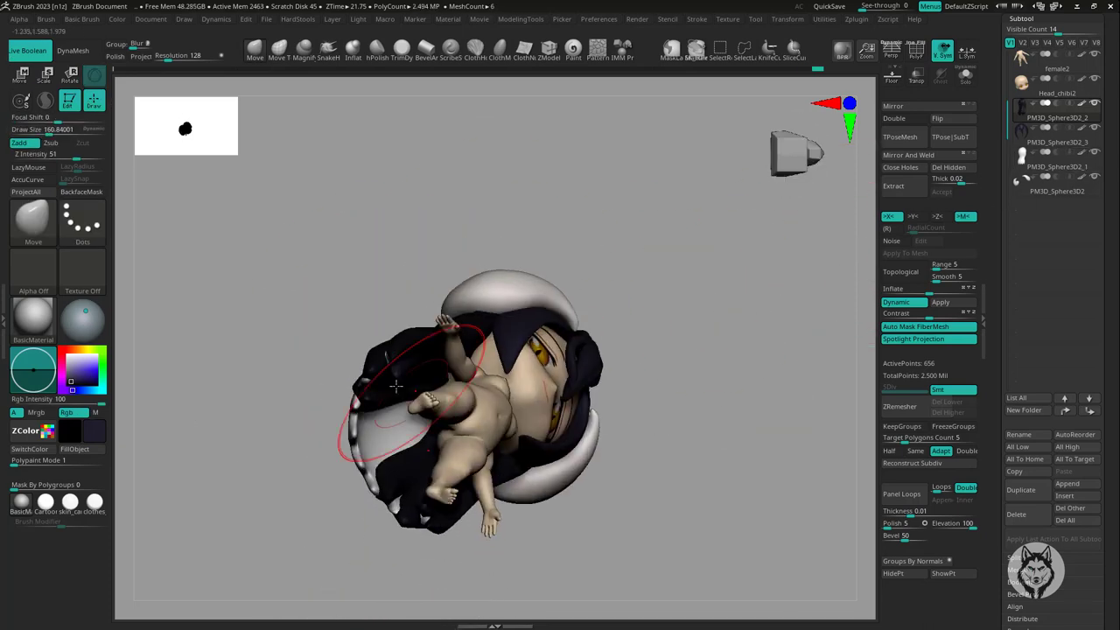
{"action": "mouse_move", "coordinate": [178, 452]}
{"action": "left_mouse_down"}
{"action": "mouse_move", "coordinate": [475, 313]}
{"action": "mouse_move", "coordinate": [624, 385]}
{"action": "left_mouse_up"}
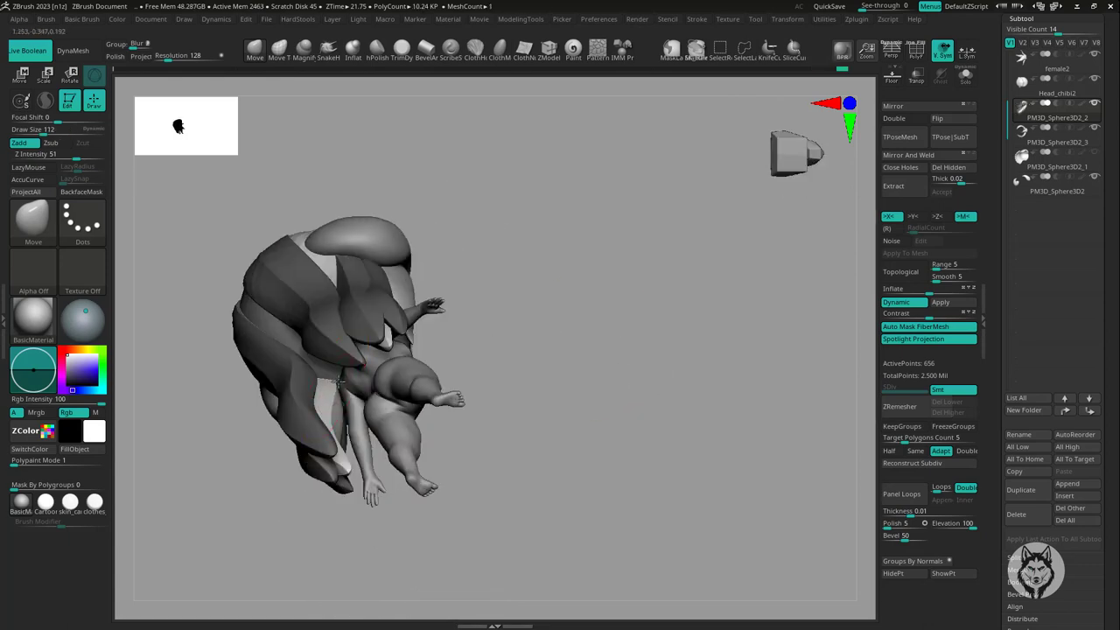
{"action": "mouse_move", "coordinate": [528, 371]}
{"action": "left_mouse_down"}
{"action": "mouse_move", "coordinate": [525, 350]}
{"action": "mouse_move", "coordinate": [552, 443]}
{"action": "mouse_move", "coordinate": [545, 336]}
{"action": "mouse_move", "coordinate": [555, 352]}
{"action": "mouse_move", "coordinate": [640, 296]}
{"action": "mouse_move", "coordinate": [578, 210]}
{"action": "mouse_move", "coordinate": [600, 370]}
{"action": "mouse_move", "coordinate": [651, 380]}
{"action": "left_mouse_up"}
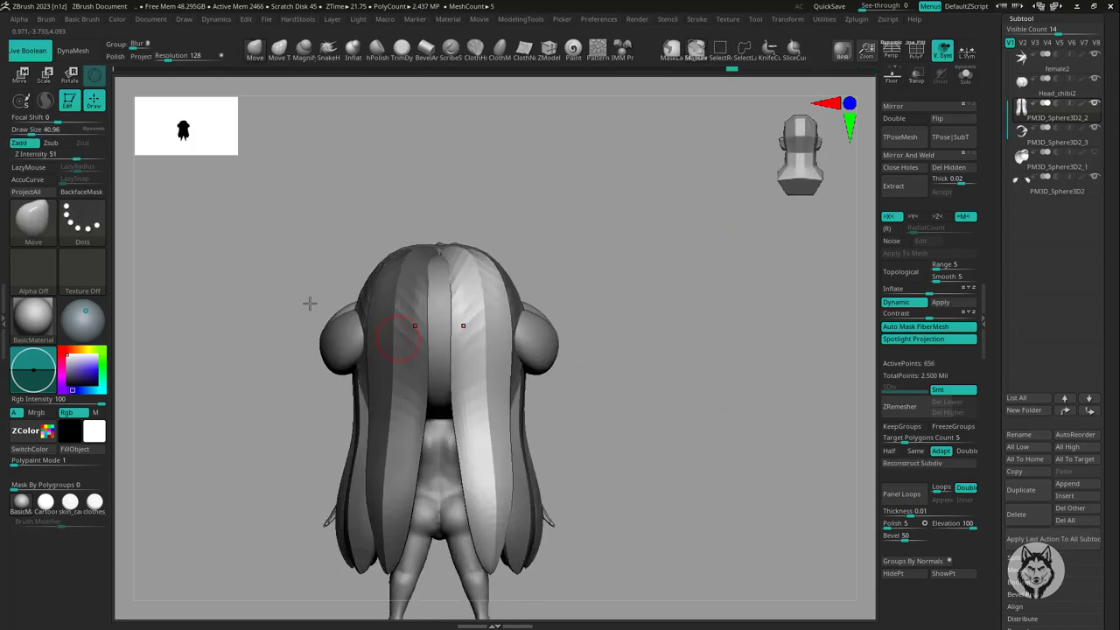
- Rotate the hair pieces into place on the back of the head with the Transpose gizmo
{"action": "key", "text": "w"}
{"action": "left_click_drag", "start_coordinate": [310, 303], "coordinate": [667, 366]}
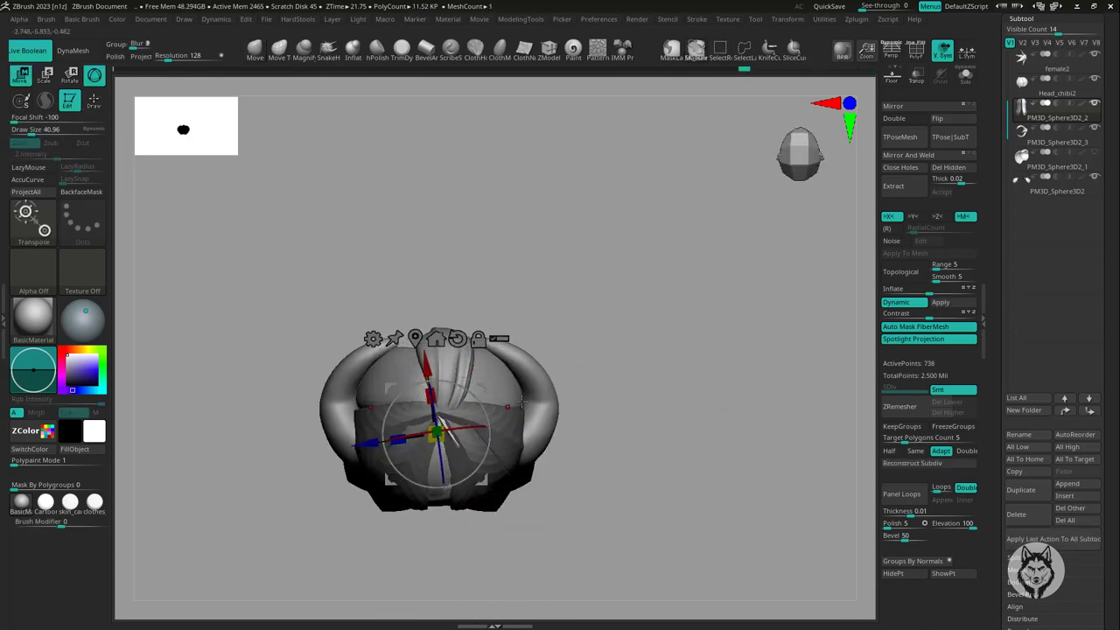
{"action": "mouse_move", "coordinate": [522, 403]}
{"action": "left_mouse_down"}
{"action": "mouse_move", "coordinate": [661, 417]}
{"action": "mouse_move", "coordinate": [622, 344]}
{"action": "left_mouse_up"}
{"action": "key", "text": "q"}
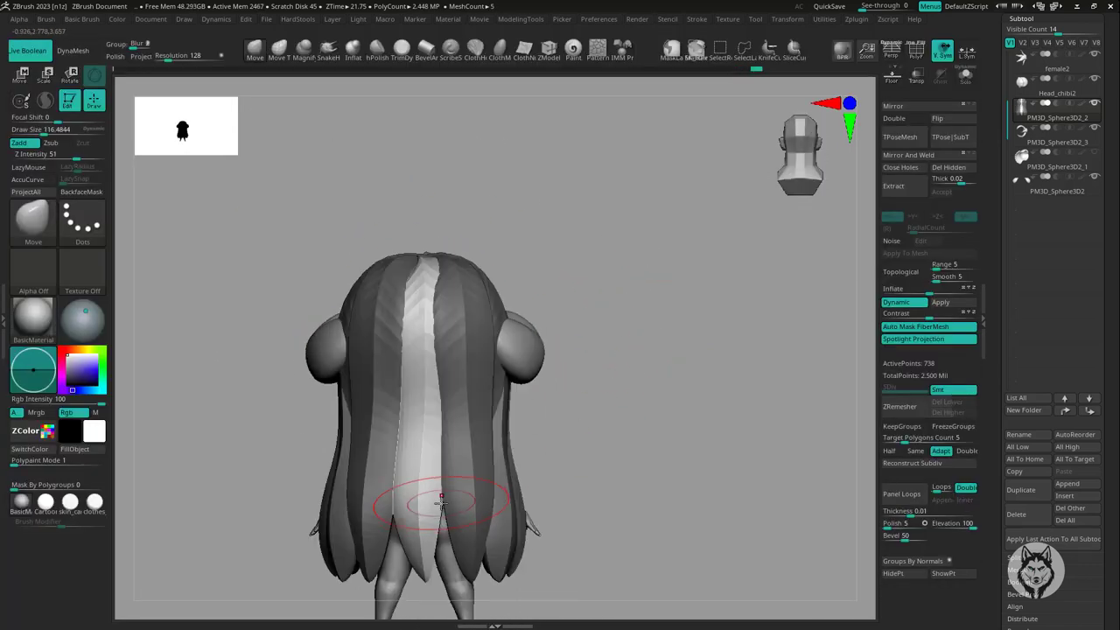
{"action": "mouse_move", "coordinate": [449, 477]}
{"action": "left_mouse_down"}
{"action": "mouse_move", "coordinate": [649, 417]}
{"action": "mouse_move", "coordinate": [687, 367]}
{"action": "left_mouse_up"}
{"action": "key", "text": "w"}
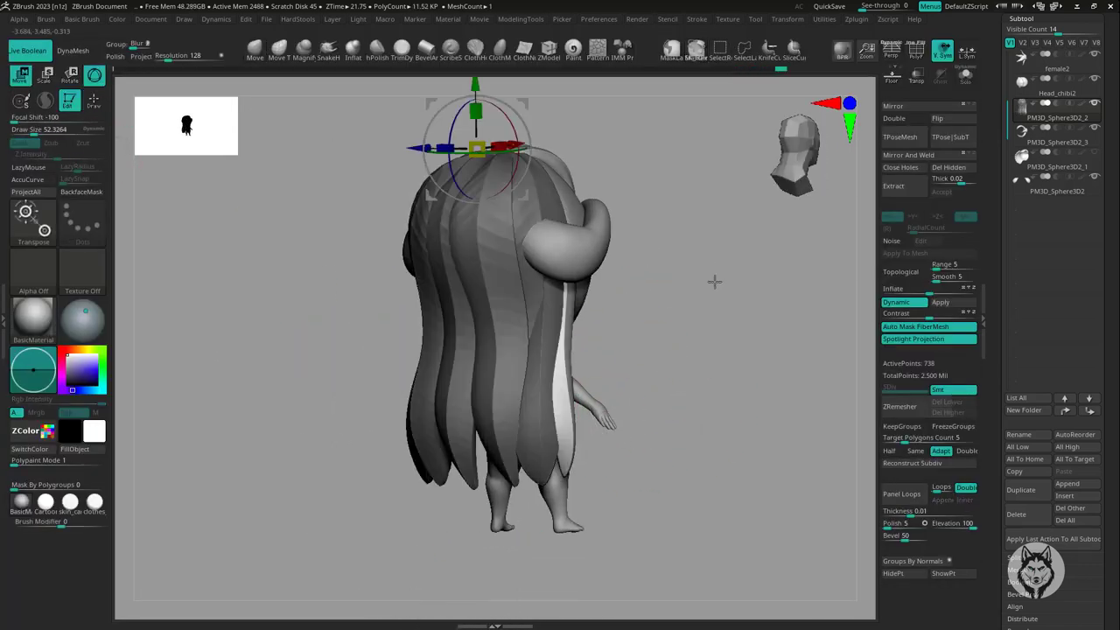
{"action": "left_click_drag", "start_coordinate": [712, 280], "coordinate": [584, 284]}
{"action": "left_click_drag", "start_coordinate": [465, 288], "coordinate": [550, 328]}
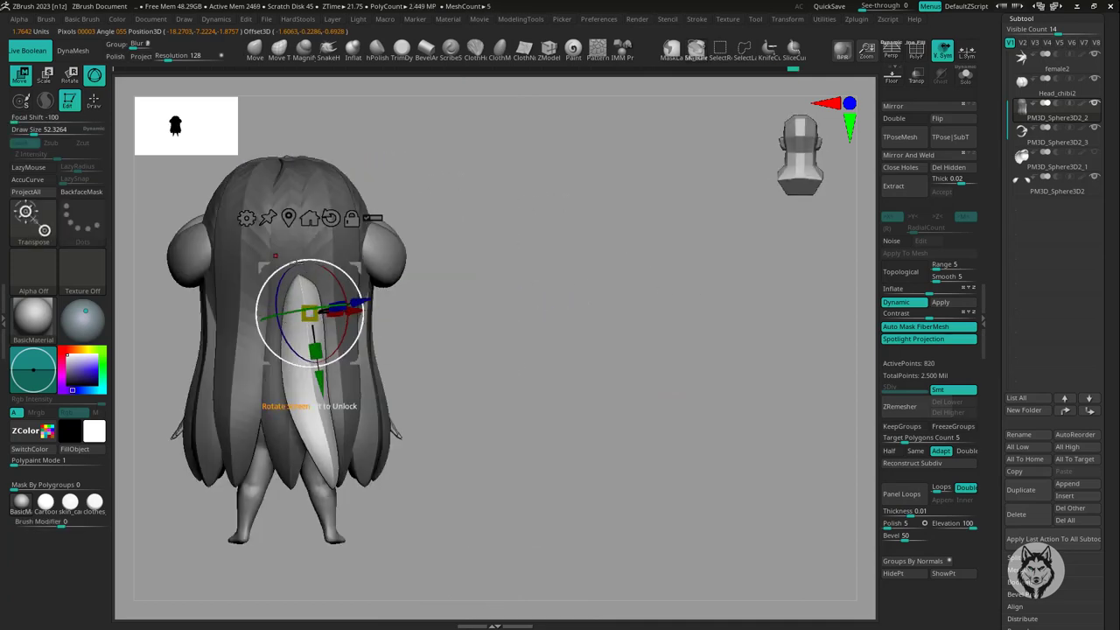
- Refine the strand shapes with the Move brush from top and side views so the hair falls evenly
{"action": "mouse_move", "coordinate": [412, 256]}
{"action": "left_mouse_down"}
{"action": "mouse_move", "coordinate": [385, 325]}
{"action": "mouse_move", "coordinate": [475, 475]}
{"action": "mouse_move", "coordinate": [644, 310]}
{"action": "mouse_move", "coordinate": [411, 408]}
{"action": "left_mouse_up"}
{"action": "key", "text": "q"}
{"action": "key", "text": "s"}
{"action": "key", "text": "w"}
{"action": "mouse_move", "coordinate": [790, 459]}
{"action": "left_mouse_down"}
{"action": "mouse_move", "coordinate": [576, 300]}
{"action": "mouse_move", "coordinate": [729, 271]}
{"action": "left_mouse_up"}
{"action": "key", "text": "q"}
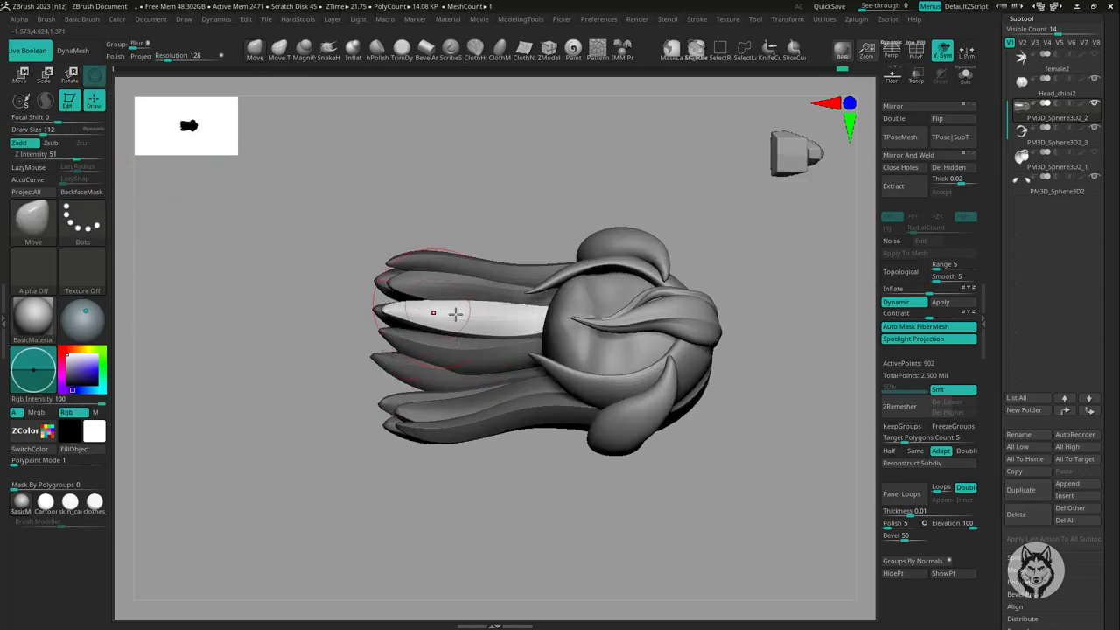
{"action": "left_click_drag", "start_coordinate": [445, 312], "coordinate": [642, 305]}
{"action": "mouse_move", "coordinate": [549, 287]}
{"action": "left_mouse_down"}
{"action": "mouse_move", "coordinate": [722, 283]}
{"action": "mouse_move", "coordinate": [614, 304]}
{"action": "left_mouse_up"}
{"action": "key", "text": "q"}
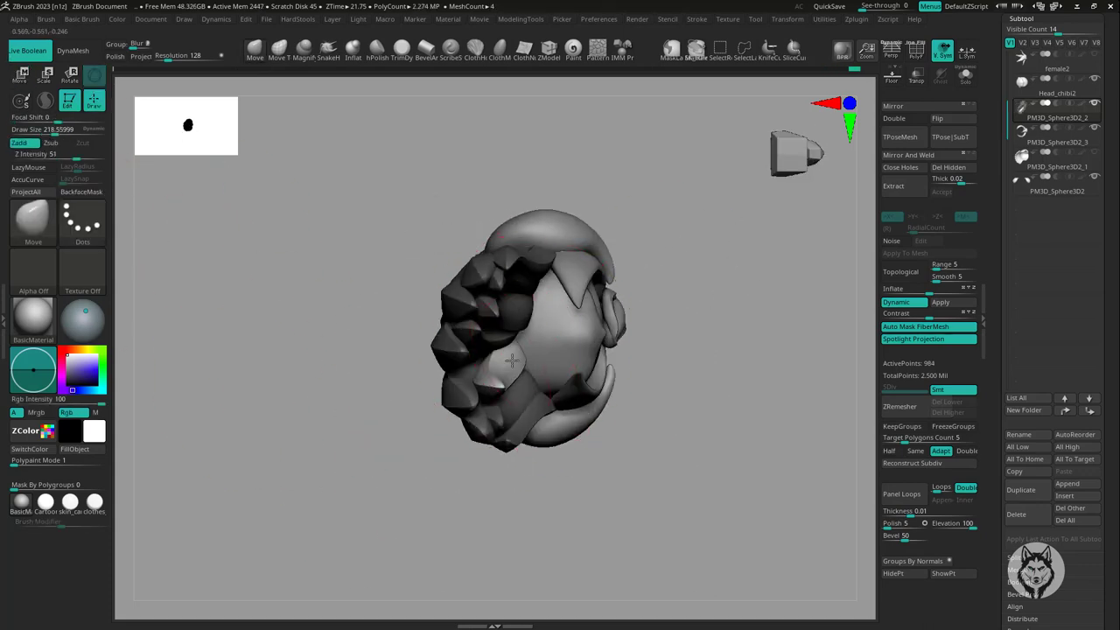
{"action": "mouse_move", "coordinate": [557, 464]}
{"action": "left_mouse_down"}
{"action": "mouse_move", "coordinate": [399, 450]}
{"action": "mouse_move", "coordinate": [455, 357]}
{"action": "mouse_move", "coordinate": [765, 324]}
{"action": "mouse_move", "coordinate": [522, 517]}
{"action": "mouse_move", "coordinate": [672, 469]}
{"action": "mouse_move", "coordinate": [503, 507]}
{"action": "mouse_move", "coordinate": [586, 544]}
{"action": "mouse_move", "coordinate": [694, 517]}
{"action": "mouse_move", "coordinate": [512, 475]}
{"action": "left_mouse_up"}
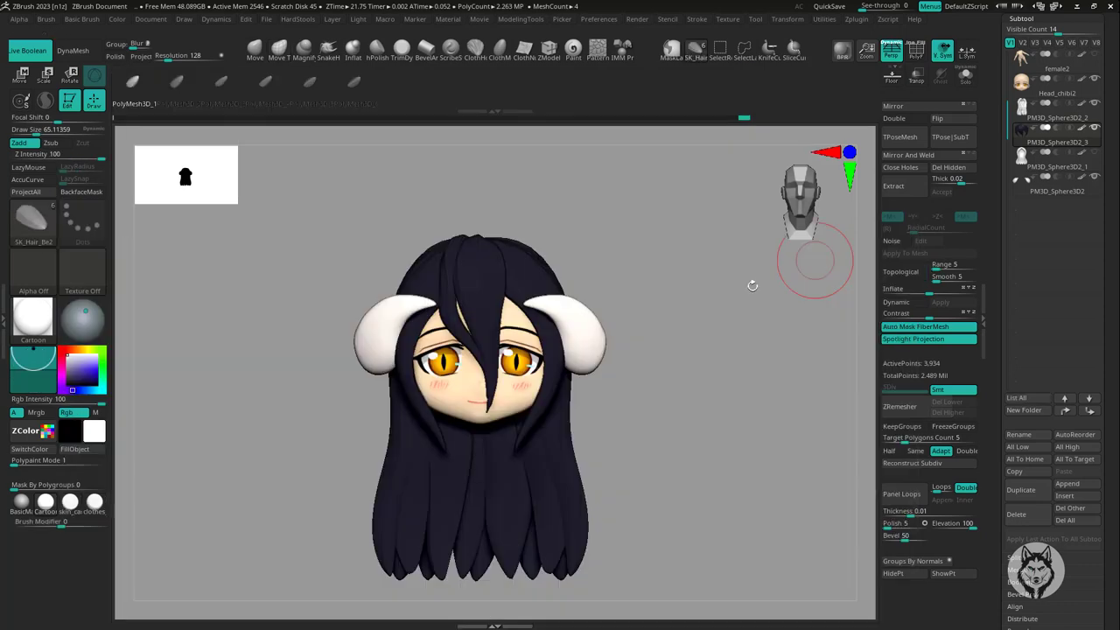
- Draw a new hair strand rising from the top of the head and inspect it up close
{"action": "mouse_move", "coordinate": [749, 282]}
{"action": "left_mouse_down"}
{"action": "mouse_move", "coordinate": [458, 237]}
{"action": "mouse_move", "coordinate": [481, 288]}
{"action": "mouse_move", "coordinate": [475, 205]}
{"action": "left_mouse_up"}
{"action": "key", "text": "w"}
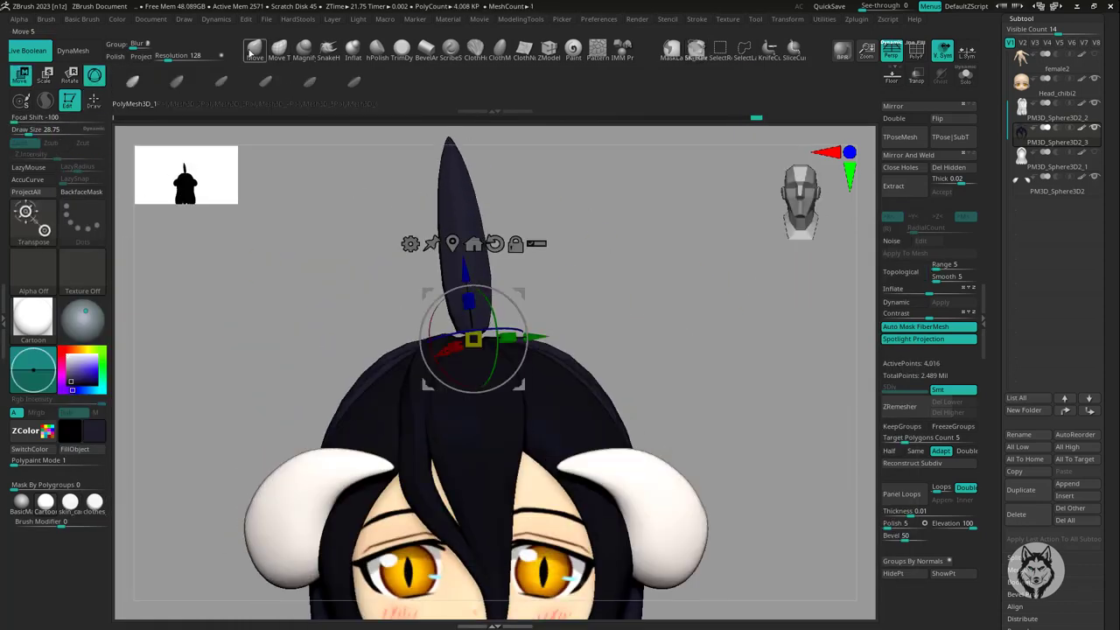
{"action": "left_click", "coordinate": [253, 50]}
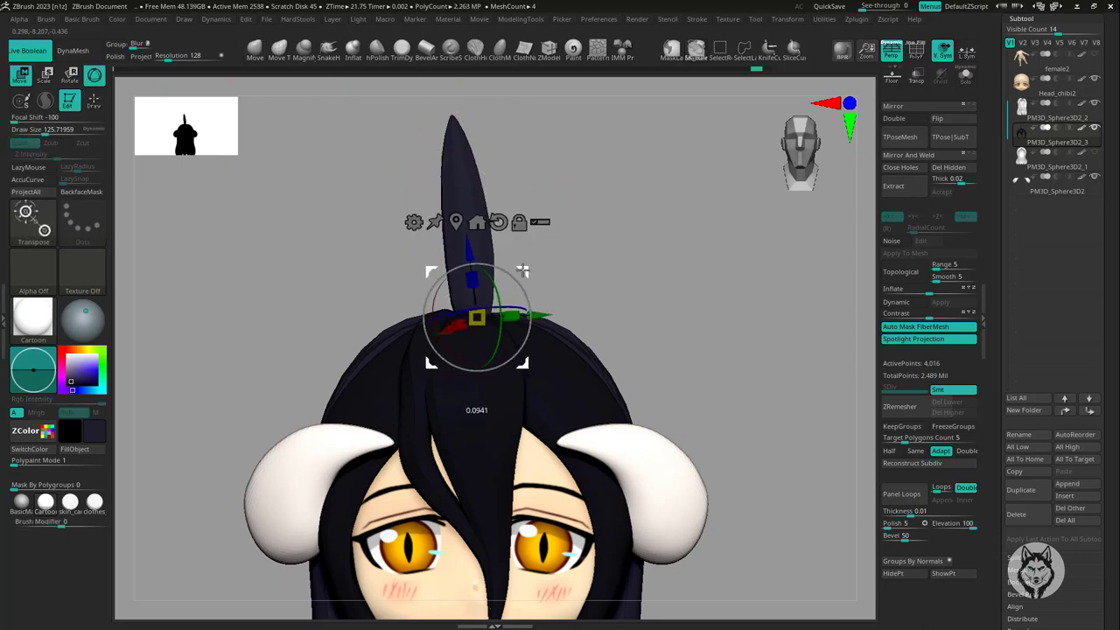
{"action": "mouse_move", "coordinate": [522, 271]}
{"action": "left_mouse_down"}
{"action": "mouse_move", "coordinate": [388, 367]}
{"action": "mouse_move", "coordinate": [320, 298]}
{"action": "left_mouse_up"}
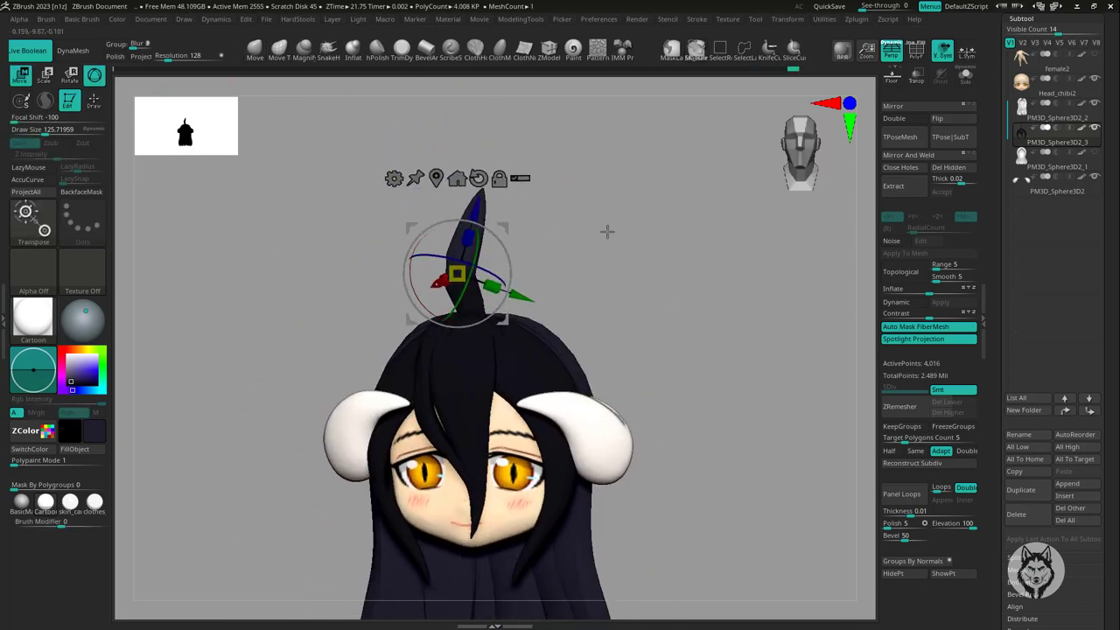
{"action": "mouse_move", "coordinate": [606, 231]}
{"action": "left_mouse_down", "text": "alt"}
{"action": "mouse_move", "coordinate": [667, 253]}
{"action": "mouse_move", "coordinate": [520, 198]}
{"action": "left_mouse_up", "text": "alt"}
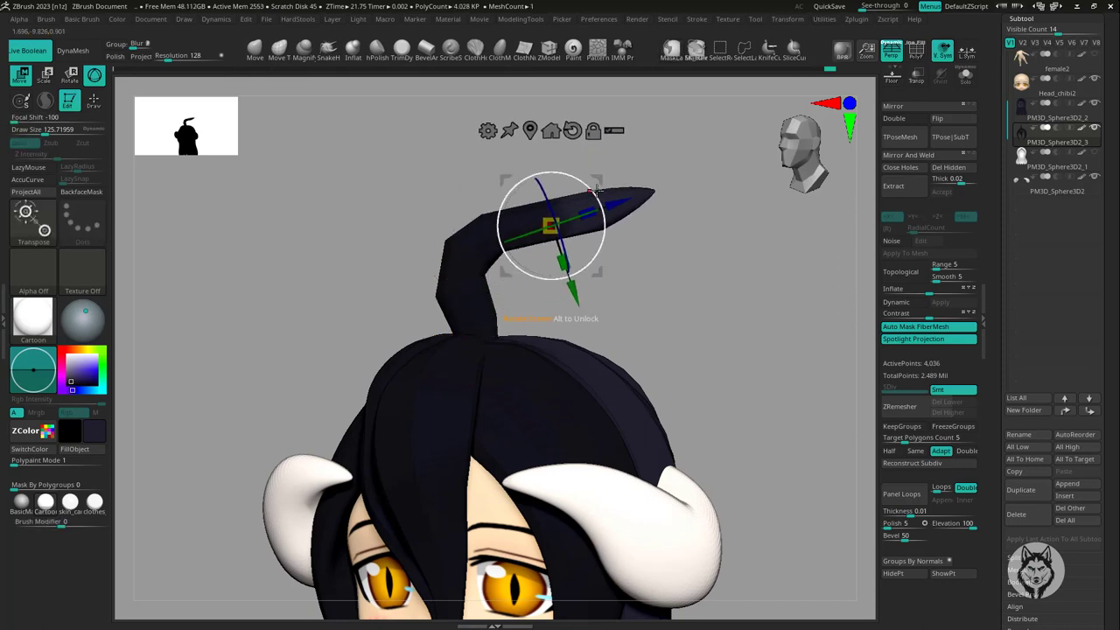
{"action": "mouse_move", "coordinate": [610, 226]}
{"action": "left_mouse_down"}
{"action": "mouse_move", "coordinate": [694, 213]}
{"action": "mouse_move", "coordinate": [638, 180]}
{"action": "left_mouse_up"}
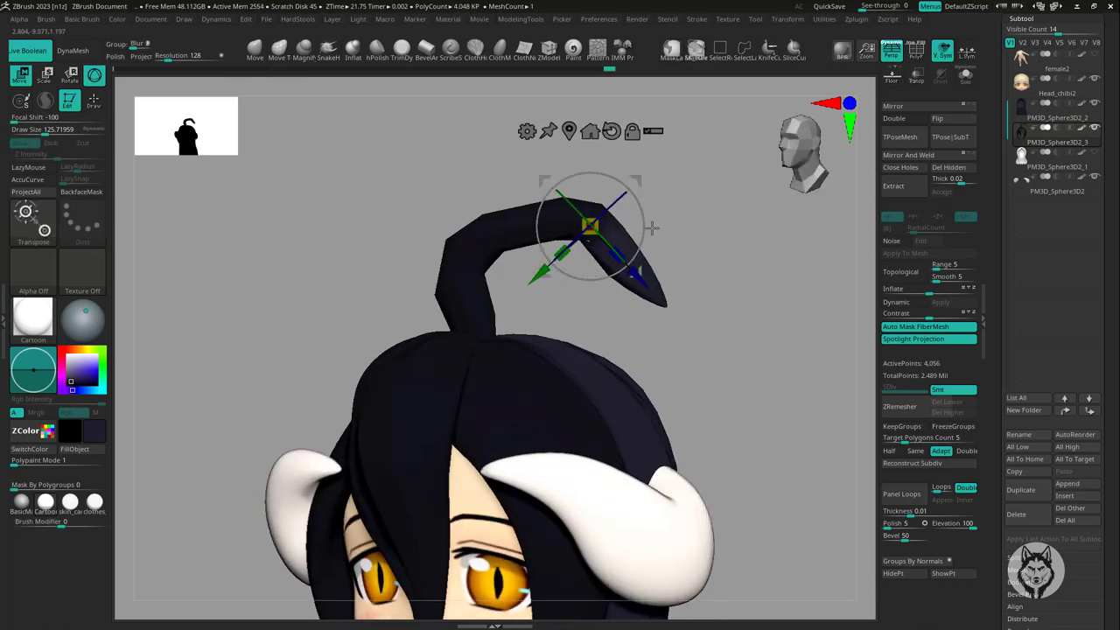
{"action": "key", "text": "q"}
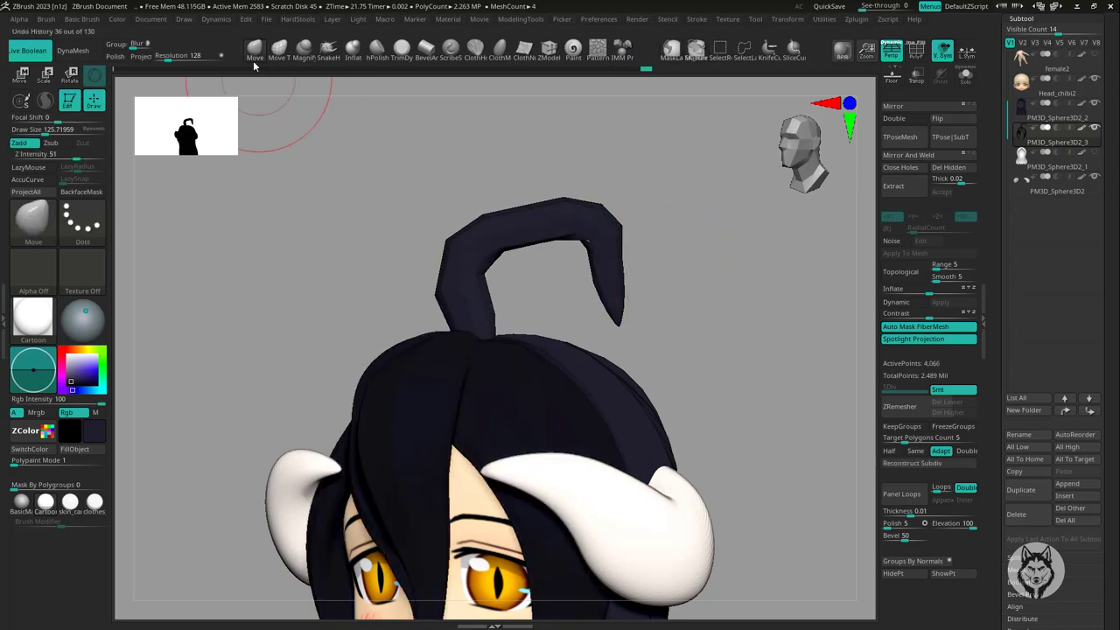
{"action": "left_click_drag", "start_coordinate": [514, 289], "coordinate": [446, 342]}
- Solo the strand, rotate it with Transpose, and bend it into a curled hook with Move Topological
{"action": "left_click", "coordinate": [623, 300], "text": "ctrl+shift"}
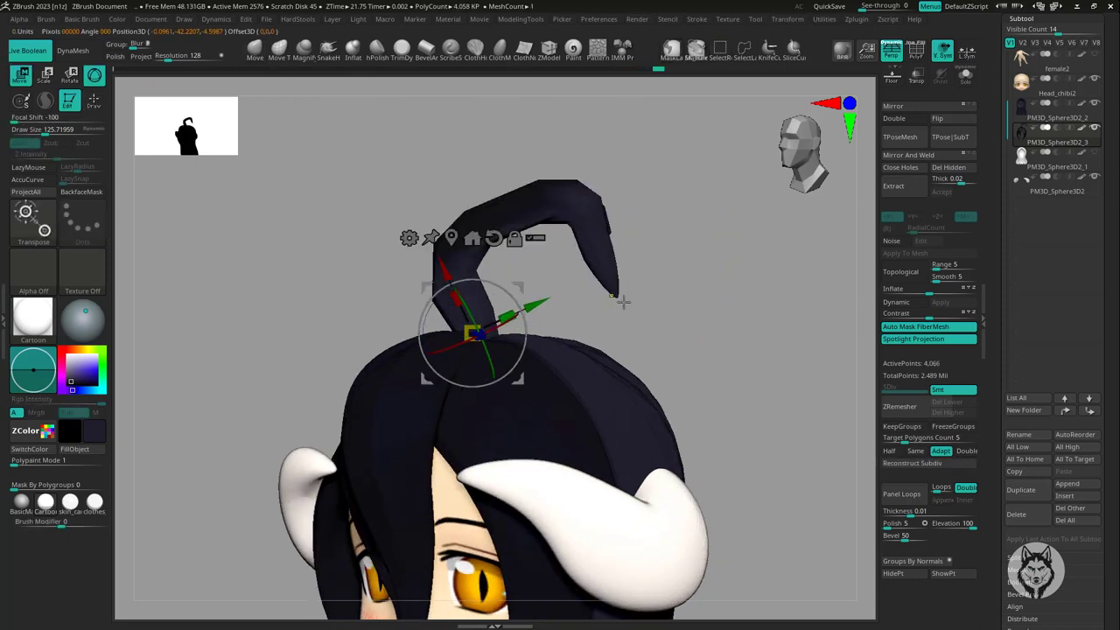
{"action": "left_click", "coordinate": [651, 341], "text": "ctrl+shift"}
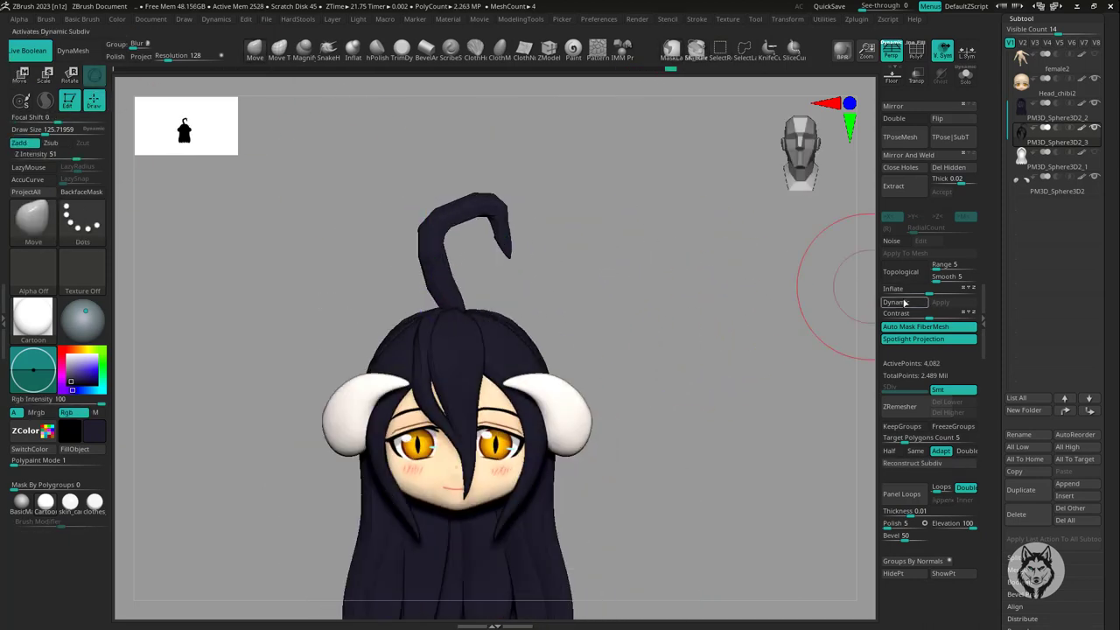
{"action": "left_click", "coordinate": [592, 302], "text": "ctrl+shift"}
{"action": "key", "text": "w"}
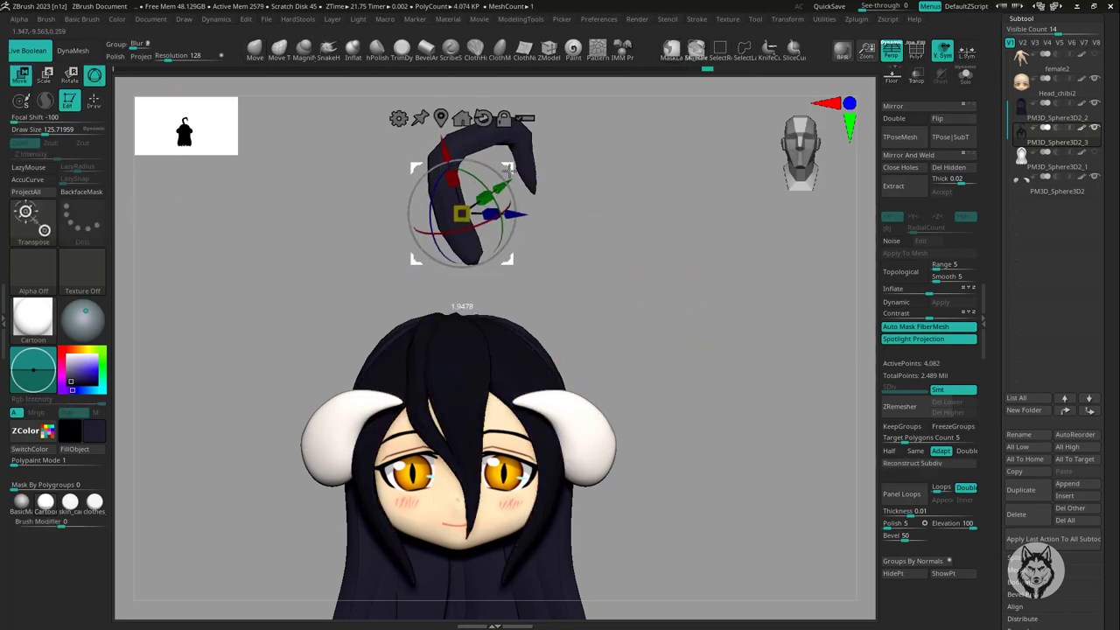
{"action": "left_click_drag", "start_coordinate": [630, 284], "coordinate": [496, 260]}
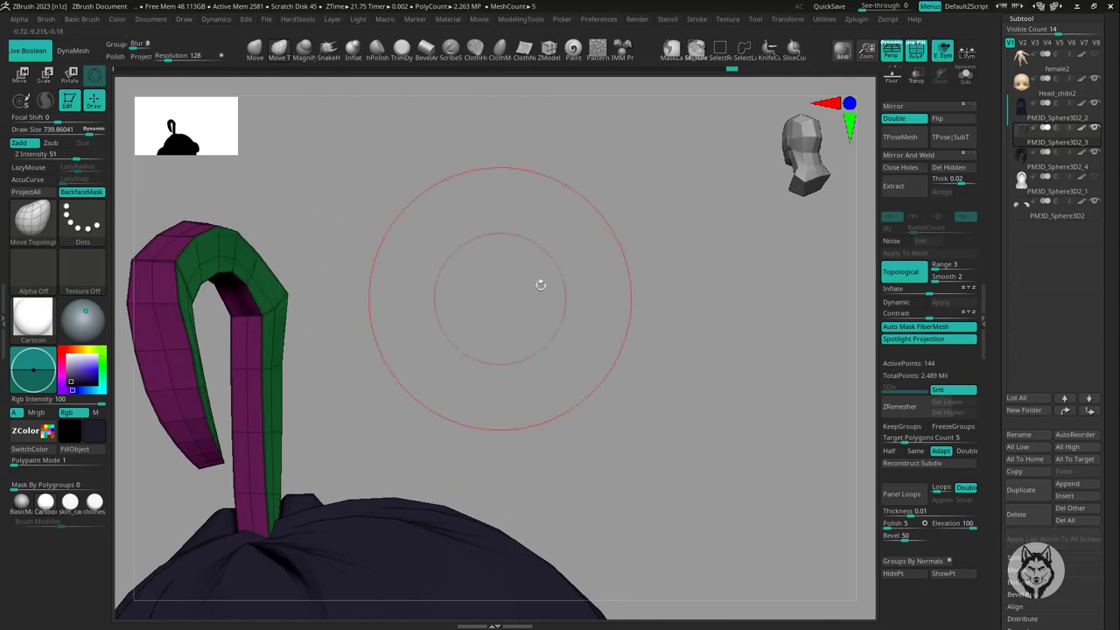
{"action": "mouse_move", "coordinate": [541, 284]}
{"action": "left_mouse_down"}
{"action": "mouse_move", "coordinate": [603, 287]}
{"action": "mouse_move", "coordinate": [578, 425]}
{"action": "left_mouse_up"}
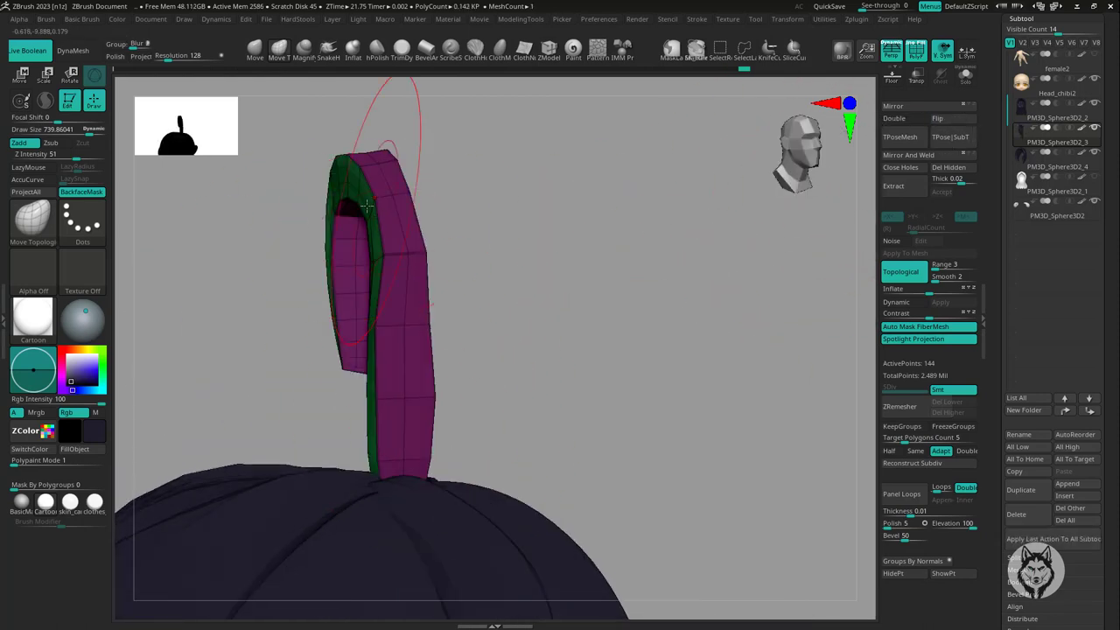
{"action": "mouse_move", "coordinate": [393, 319]}
{"action": "left_mouse_down"}
{"action": "mouse_move", "coordinate": [555, 283]}
{"action": "mouse_move", "coordinate": [682, 280]}
{"action": "left_mouse_up"}
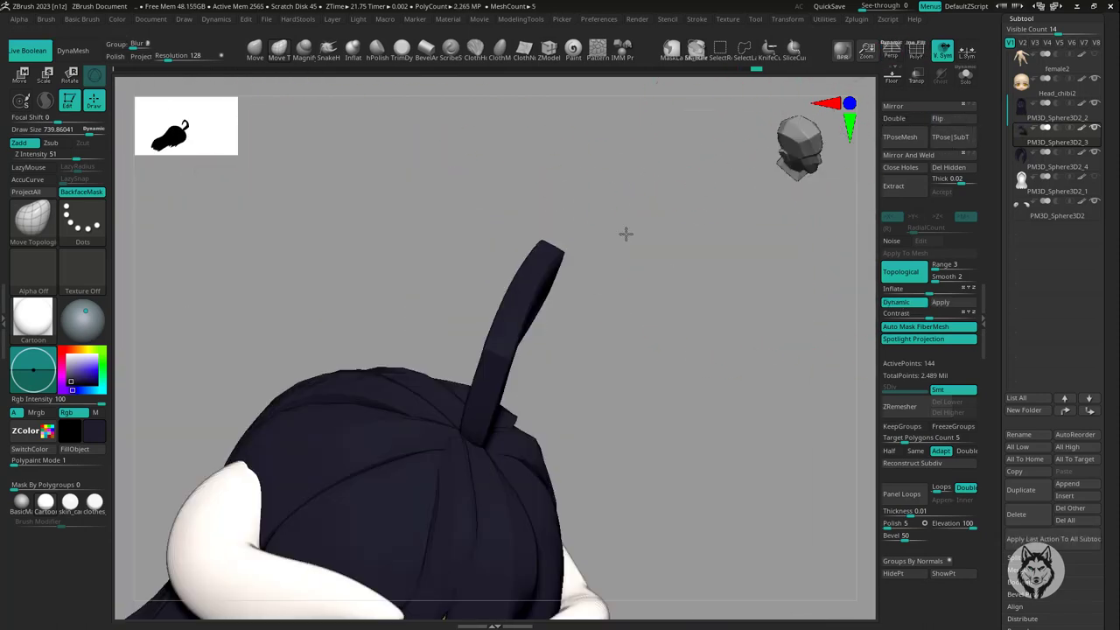
{"action": "key", "text": "s"}
{"action": "mouse_move", "coordinate": [560, 280]}
{"action": "left_mouse_down"}
{"action": "mouse_move", "coordinate": [575, 275]}
{"action": "mouse_move", "coordinate": [569, 251]}
{"action": "mouse_move", "coordinate": [150, 200]}
{"action": "mouse_move", "coordinate": [399, 395]}
{"action": "mouse_move", "coordinate": [358, 275]}
{"action": "left_mouse_up"}
{"action": "left_click", "coordinate": [437, 355], "text": "alt"}
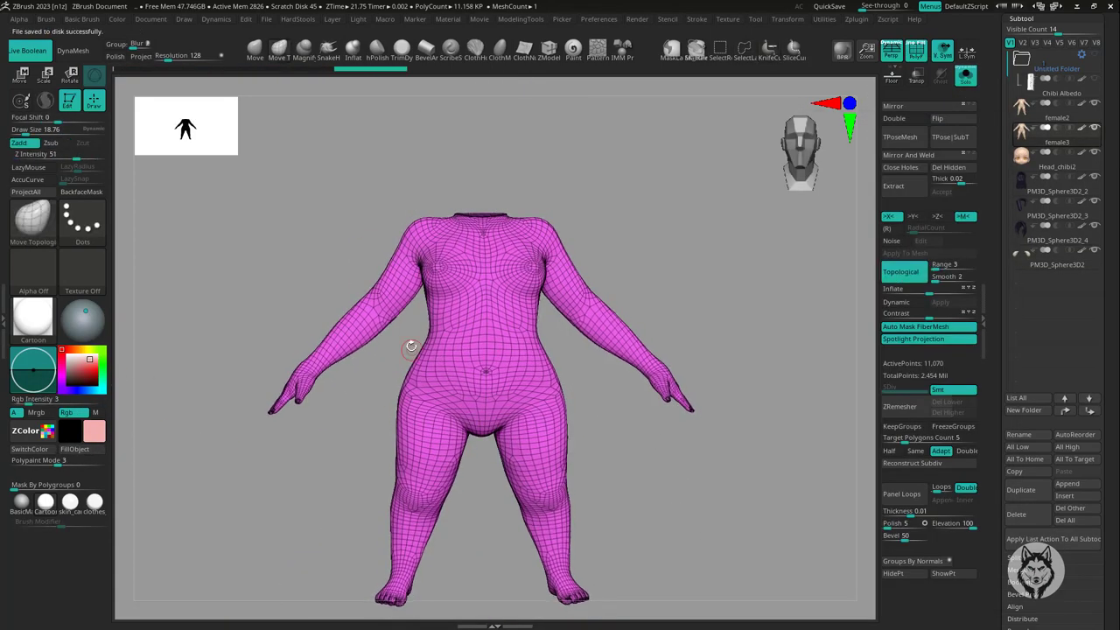
- Cut a body copy with KnifeCurve into a cloth piece and move it down over the hips
{"action": "left_click_drag", "start_coordinate": [407, 342], "coordinate": [665, 341]}
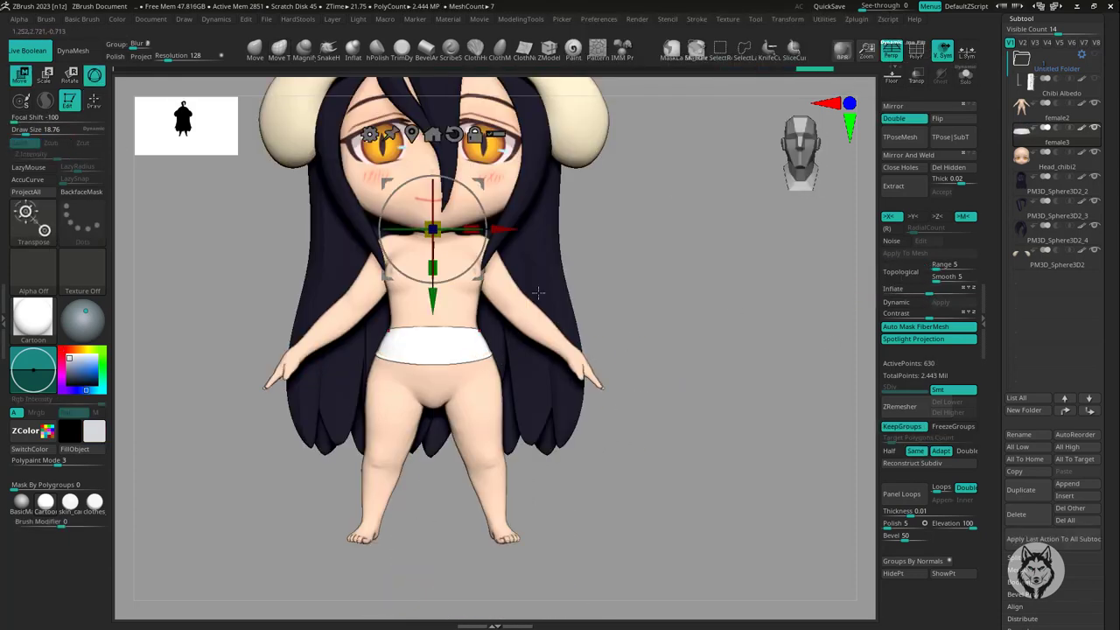
{"action": "left_click", "coordinate": [965, 77]}
{"action": "left_click", "coordinate": [25, 79]}
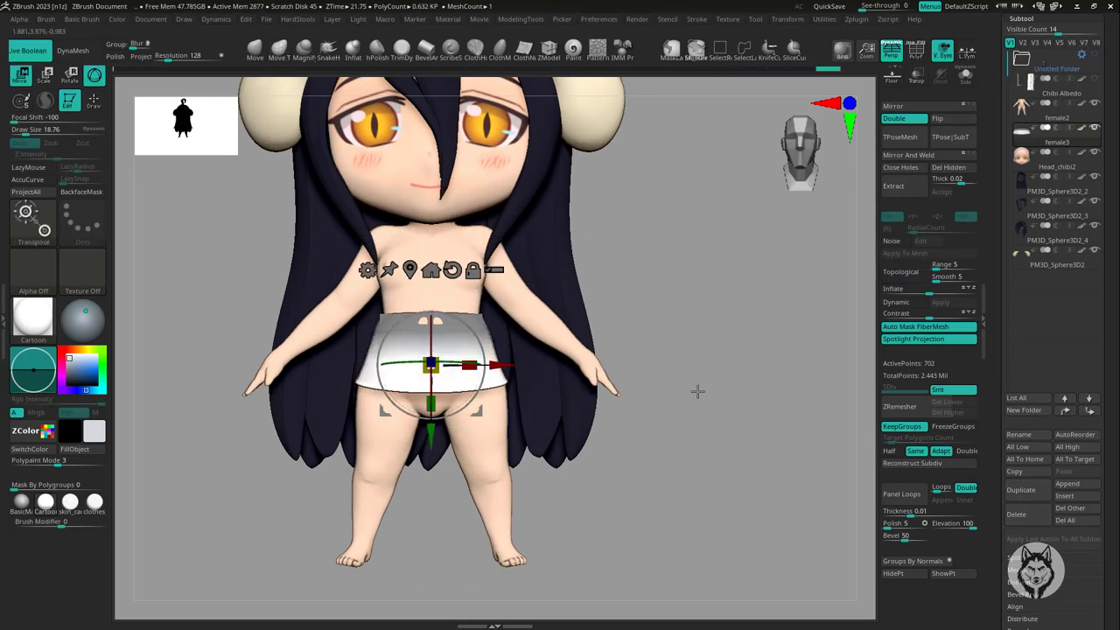
{"action": "left_click_drag", "start_coordinate": [697, 391], "coordinate": [707, 407]}
{"action": "left_click_drag", "start_coordinate": [525, 387], "coordinate": [306, 494]}
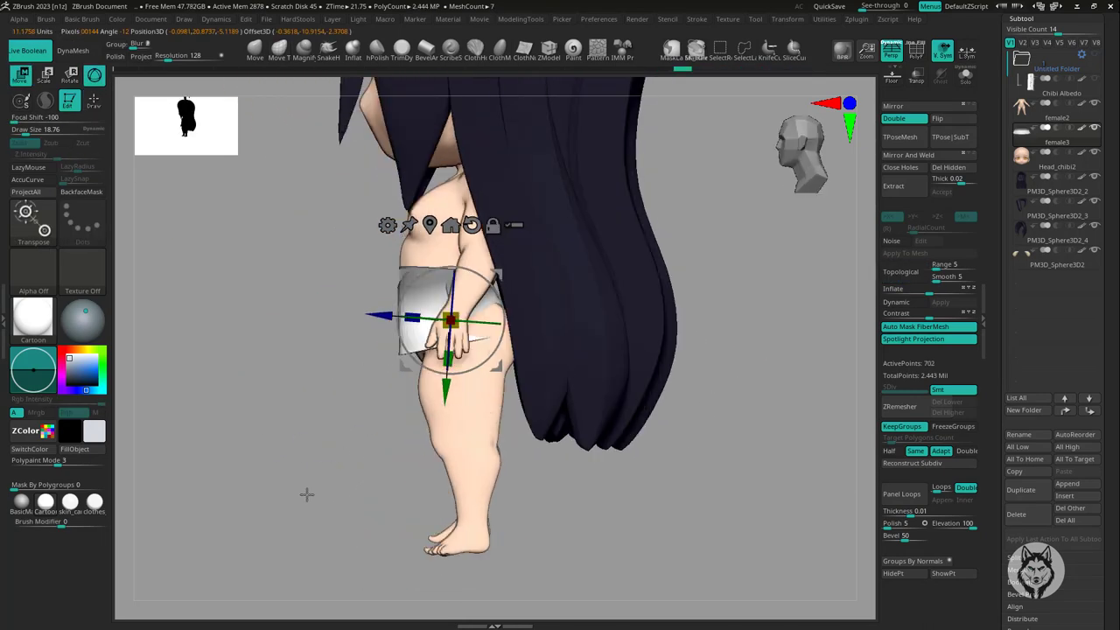
{"action": "left_click", "coordinate": [1093, 127]}
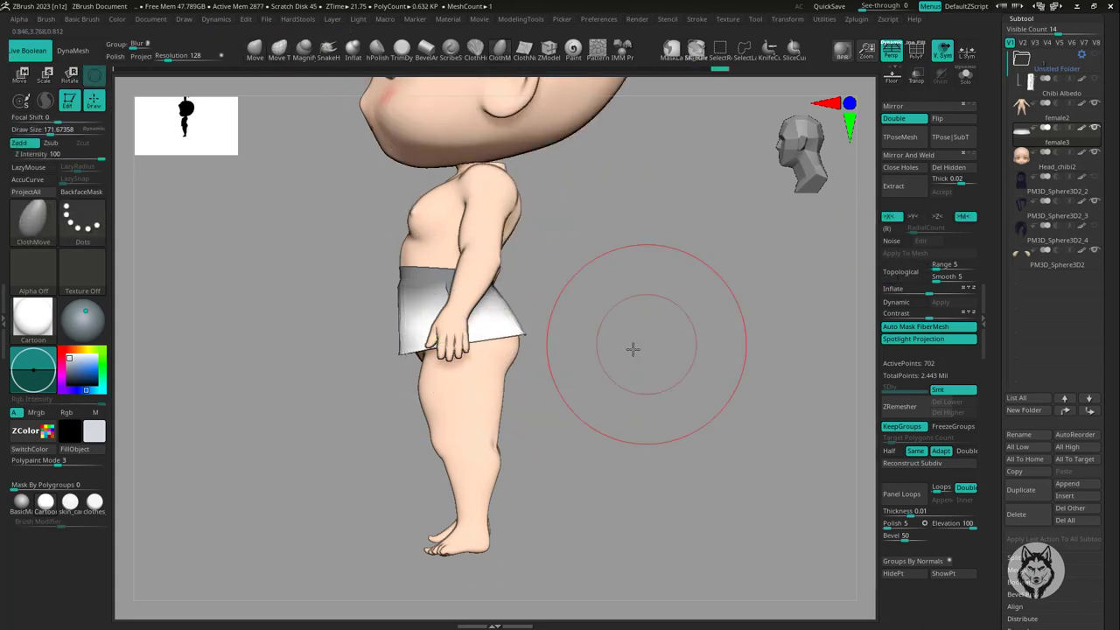
{"action": "left_click_drag", "start_coordinate": [633, 349], "coordinate": [700, 370]}
{"action": "key", "text": "w"}
{"action": "left_click_drag", "start_coordinate": [607, 429], "coordinate": [560, 337]}
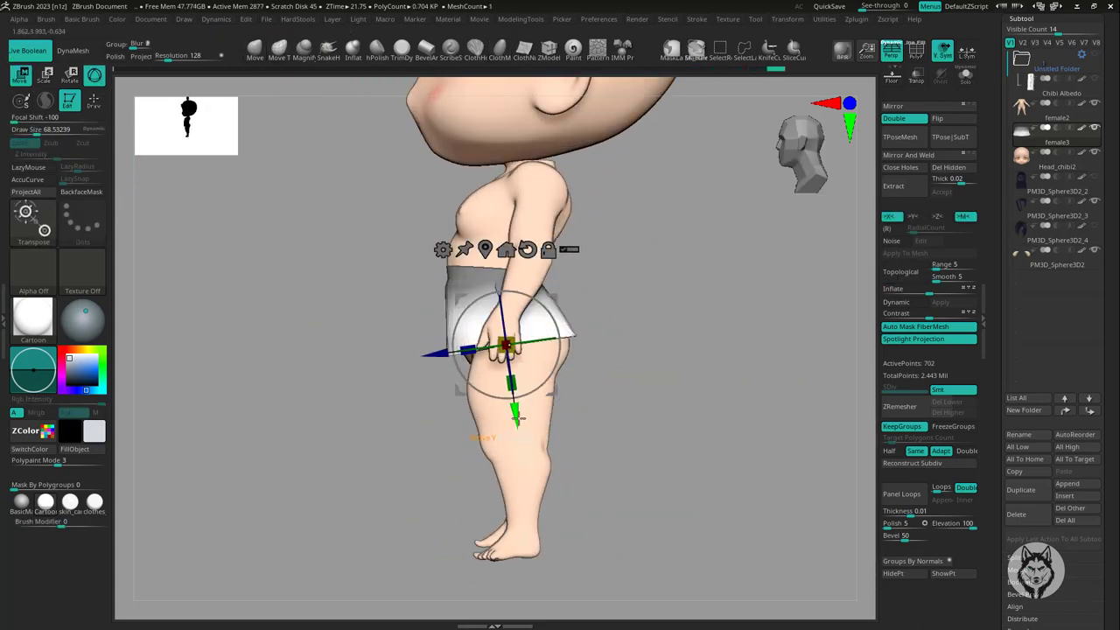
{"action": "left_click_drag", "start_coordinate": [517, 418], "coordinate": [523, 456]}
{"action": "mouse_move", "coordinate": [523, 376]}
{"action": "right_mouse_down"}
{"action": "mouse_move", "coordinate": [587, 375]}
{"action": "mouse_move", "coordinate": [525, 370]}
{"action": "mouse_move", "coordinate": [607, 418]}
{"action": "mouse_move", "coordinate": [710, 327]}
{"action": "mouse_move", "coordinate": [718, 400]}
{"action": "mouse_move", "coordinate": [943, 422]}
{"action": "right_mouse_up"}
- Enable cloth Dynamics and drape the white strapless top from chest to hips with ClothMove
{"action": "key", "text": "q"}
{"action": "mouse_move", "coordinate": [728, 456]}
{"action": "right_mouse_down"}
{"action": "mouse_move", "coordinate": [687, 312]}
{"action": "mouse_move", "coordinate": [651, 395]}
{"action": "mouse_move", "coordinate": [691, 480]}
{"action": "mouse_move", "coordinate": [532, 325]}
{"action": "mouse_move", "coordinate": [600, 457]}
{"action": "right_mouse_up"}
{"action": "left_click", "coordinate": [216, 18]}
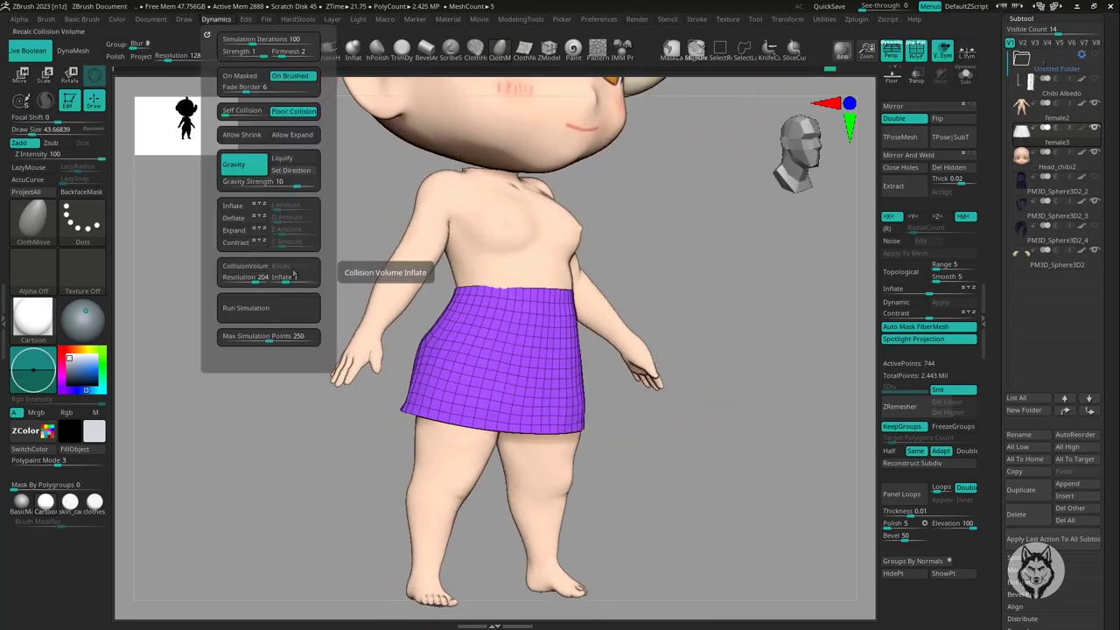
{"action": "mouse_move", "coordinate": [655, 463]}
{"action": "right_mouse_down"}
{"action": "mouse_move", "coordinate": [571, 371]}
{"action": "mouse_move", "coordinate": [612, 376]}
{"action": "mouse_move", "coordinate": [674, 350]}
{"action": "mouse_move", "coordinate": [505, 429]}
{"action": "mouse_move", "coordinate": [697, 439]}
{"action": "mouse_move", "coordinate": [692, 425]}
{"action": "mouse_move", "coordinate": [707, 490]}
{"action": "mouse_move", "coordinate": [480, 429]}
{"action": "mouse_move", "coordinate": [437, 388]}
{"action": "right_mouse_up"}
{"action": "key", "text": "shift+f"}
{"action": "left_click", "coordinate": [896, 302]}
{"action": "mouse_move", "coordinate": [415, 437]}
{"action": "right_mouse_down"}
{"action": "mouse_move", "coordinate": [499, 429]}
{"action": "mouse_move", "coordinate": [462, 425]}
{"action": "mouse_move", "coordinate": [645, 464]}
{"action": "mouse_move", "coordinate": [374, 395]}
{"action": "mouse_move", "coordinate": [638, 469]}
{"action": "mouse_move", "coordinate": [853, 186]}
{"action": "right_mouse_up"}
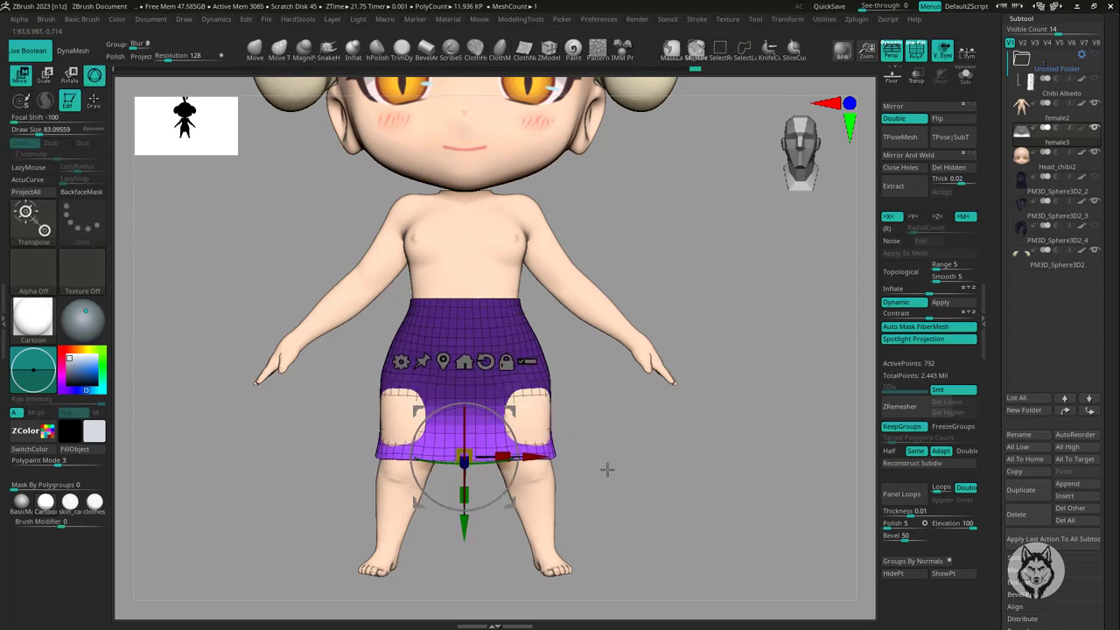
{"action": "key", "text": "q"}
{"action": "mouse_move", "coordinate": [637, 505]}
{"action": "right_mouse_down"}
{"action": "mouse_move", "coordinate": [662, 412]}
{"action": "mouse_move", "coordinate": [720, 435]}
{"action": "mouse_move", "coordinate": [659, 443]}
{"action": "mouse_move", "coordinate": [690, 409]}
{"action": "mouse_move", "coordinate": [692, 464]}
{"action": "mouse_move", "coordinate": [656, 420]}
{"action": "mouse_move", "coordinate": [633, 437]}
{"action": "right_mouse_up"}
{"action": "mouse_move", "coordinate": [532, 435]}
{"action": "right_mouse_down"}
{"action": "mouse_move", "coordinate": [630, 507]}
{"action": "mouse_move", "coordinate": [575, 462]}
{"action": "mouse_move", "coordinate": [594, 470]}
{"action": "mouse_move", "coordinate": [636, 459]}
{"action": "mouse_move", "coordinate": [575, 408]}
{"action": "mouse_move", "coordinate": [582, 385]}
{"action": "mouse_move", "coordinate": [553, 395]}
{"action": "mouse_move", "coordinate": [584, 400]}
{"action": "mouse_move", "coordinate": [525, 379]}
{"action": "mouse_move", "coordinate": [766, 434]}
{"action": "mouse_move", "coordinate": [705, 475]}
{"action": "mouse_move", "coordinate": [446, 440]}
{"action": "mouse_move", "coordinate": [386, 469]}
{"action": "right_mouse_up"}
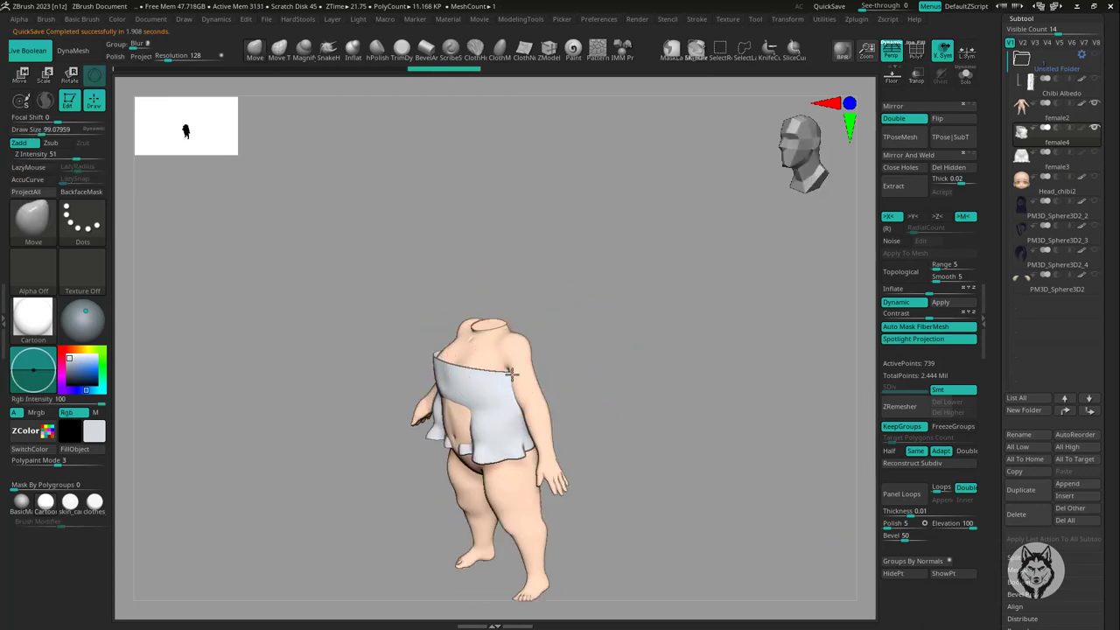
- Sculpt the flared hem of the white top with ClothMove, then turn Solo off to show head, hair and horns
{"action": "mouse_move", "coordinate": [512, 374]}
{"action": "right_mouse_down"}
{"action": "mouse_move", "coordinate": [615, 344]}
{"action": "mouse_move", "coordinate": [576, 454]}
{"action": "right_mouse_up"}
{"action": "mouse_move", "coordinate": [573, 401]}
{"action": "right_mouse_down"}
{"action": "mouse_move", "coordinate": [735, 394]}
{"action": "mouse_move", "coordinate": [418, 298]}
{"action": "mouse_move", "coordinate": [462, 312]}
{"action": "mouse_move", "coordinate": [437, 365]}
{"action": "mouse_move", "coordinate": [725, 377]}
{"action": "mouse_move", "coordinate": [642, 380]}
{"action": "mouse_move", "coordinate": [763, 342]}
{"action": "mouse_move", "coordinate": [744, 332]}
{"action": "right_mouse_up"}
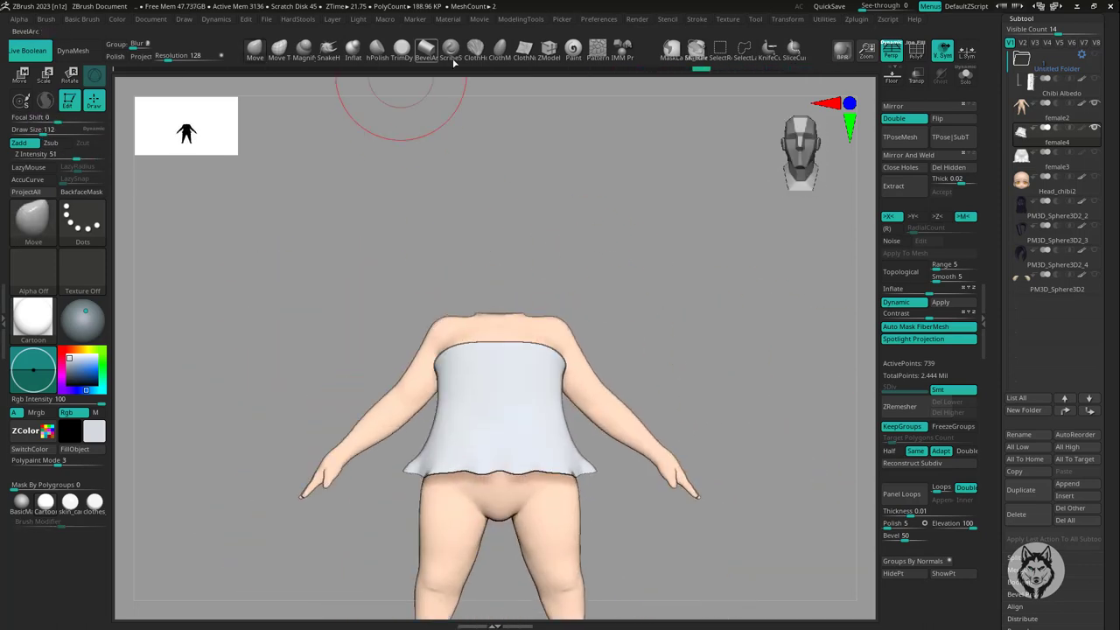
{"action": "mouse_move", "coordinate": [545, 381]}
{"action": "right_mouse_down"}
{"action": "mouse_move", "coordinate": [682, 380]}
{"action": "mouse_move", "coordinate": [725, 467]}
{"action": "mouse_move", "coordinate": [575, 378]}
{"action": "mouse_move", "coordinate": [367, 370]}
{"action": "mouse_move", "coordinate": [607, 324]}
{"action": "mouse_move", "coordinate": [642, 286]}
{"action": "mouse_move", "coordinate": [612, 324]}
{"action": "mouse_move", "coordinate": [650, 335]}
{"action": "mouse_move", "coordinate": [431, 422]}
{"action": "mouse_move", "coordinate": [450, 400]}
{"action": "mouse_move", "coordinate": [495, 450]}
{"action": "right_mouse_up"}
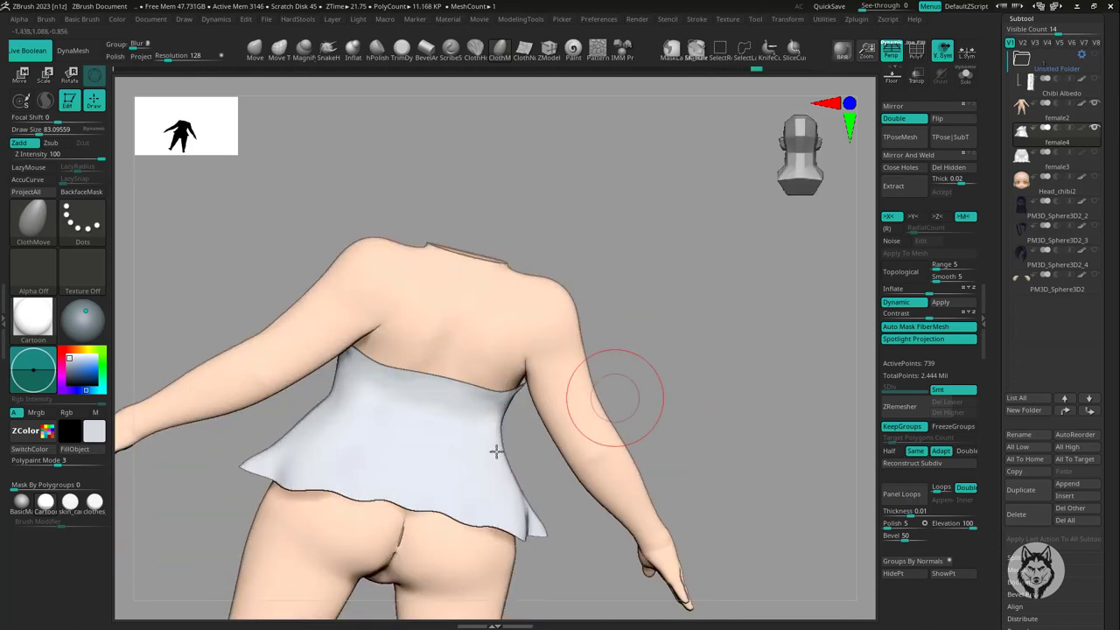
{"action": "mouse_move", "coordinate": [546, 425]}
{"action": "right_mouse_down"}
{"action": "mouse_move", "coordinate": [472, 462]}
{"action": "mouse_move", "coordinate": [737, 405]}
{"action": "mouse_move", "coordinate": [718, 440]}
{"action": "mouse_move", "coordinate": [615, 389]}
{"action": "mouse_move", "coordinate": [463, 250]}
{"action": "mouse_move", "coordinate": [750, 303]}
{"action": "mouse_move", "coordinate": [715, 275]}
{"action": "mouse_move", "coordinate": [523, 294]}
{"action": "right_mouse_up"}
{"action": "mouse_move", "coordinate": [440, 274]}
{"action": "right_mouse_down"}
{"action": "mouse_move", "coordinate": [654, 282]}
{"action": "mouse_move", "coordinate": [507, 268]}
{"action": "mouse_move", "coordinate": [508, 250]}
{"action": "mouse_move", "coordinate": [700, 265]}
{"action": "mouse_move", "coordinate": [770, 362]}
{"action": "mouse_move", "coordinate": [727, 443]}
{"action": "mouse_move", "coordinate": [794, 388]}
{"action": "mouse_move", "coordinate": [685, 518]}
{"action": "right_mouse_up"}
{"action": "left_click", "coordinate": [699, 266], "text": "ctrl+shift"}
- Select the white top and frame the full character in a three-quarter view
{"action": "left_click", "coordinate": [744, 325], "text": "alt"}
{"action": "right_click_drag", "start_coordinate": [744, 324], "coordinate": [70, 363], "text": "ctrl"}
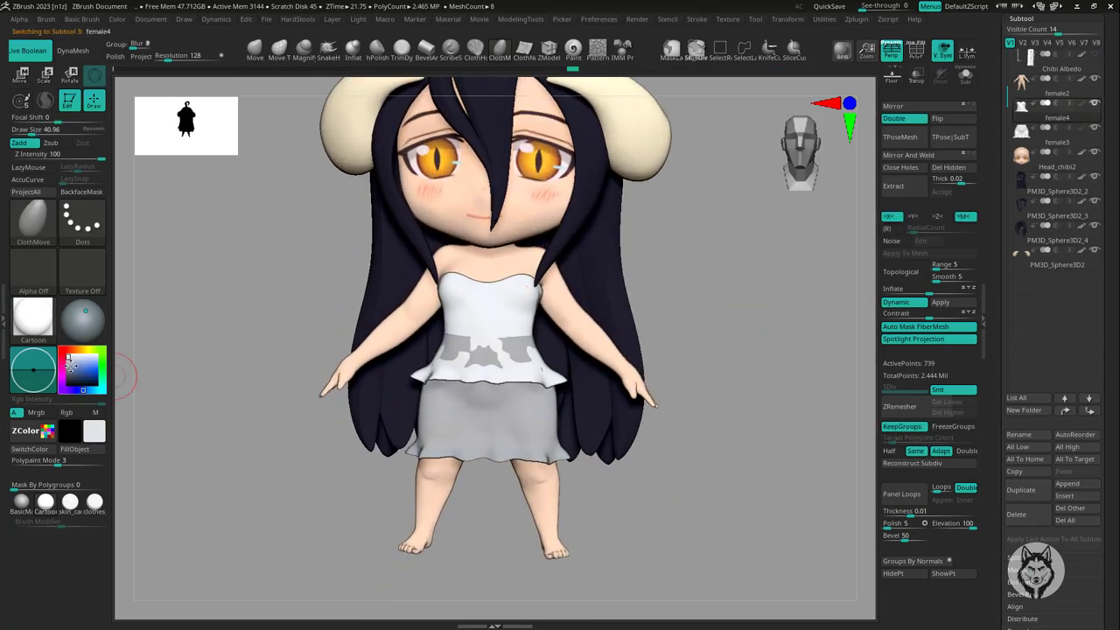
{"action": "right_click_drag", "start_coordinate": [758, 364], "coordinate": [749, 471], "text": "ctrl"}
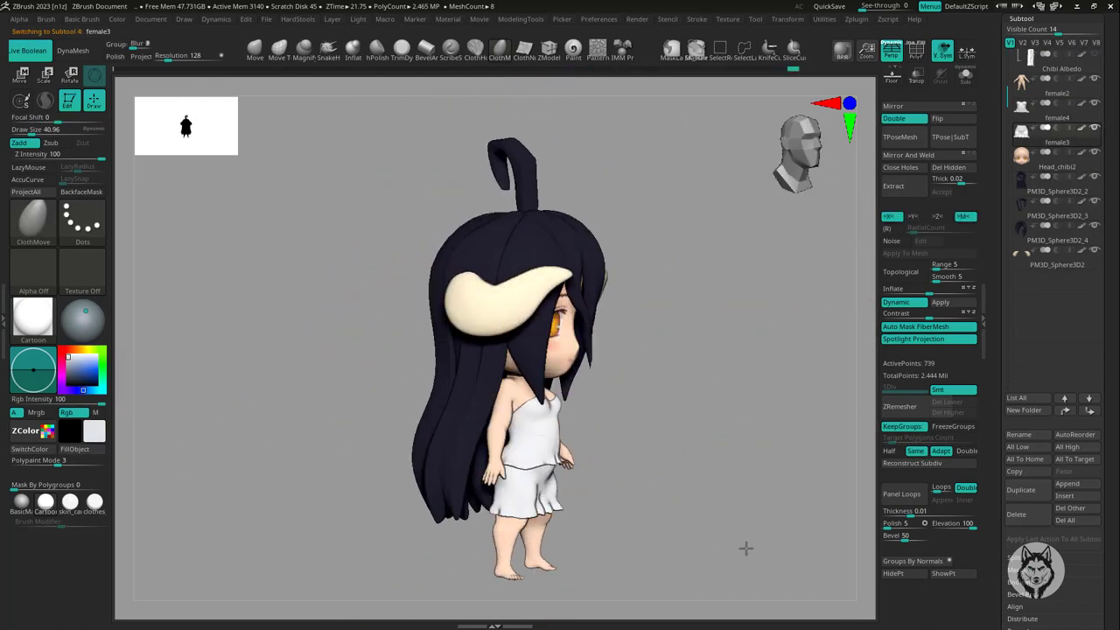
{"action": "mouse_move", "coordinate": [746, 548]}
{"action": "right_mouse_down"}
{"action": "mouse_move", "coordinate": [654, 532]}
{"action": "mouse_move", "coordinate": [720, 544]}
{"action": "mouse_move", "coordinate": [707, 544]}
{"action": "right_mouse_up"}
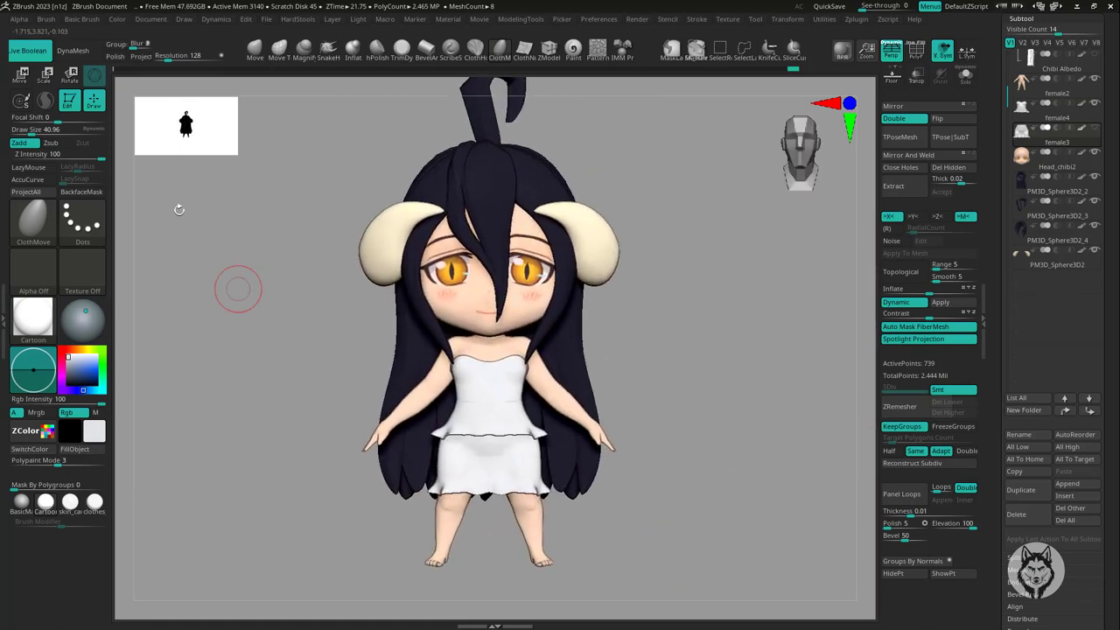
{"action": "right_click_drag", "start_coordinate": [646, 526], "coordinate": [562, 542]}
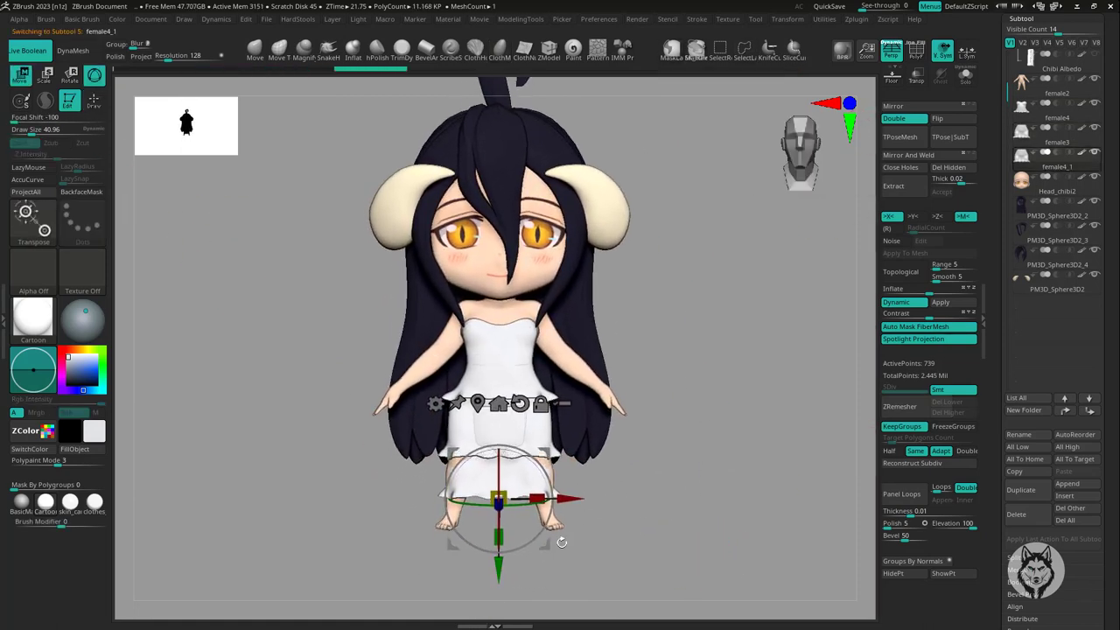
{"action": "mouse_move", "coordinate": [650, 463]}
{"action": "right_mouse_down"}
{"action": "mouse_move", "coordinate": [667, 429]}
{"action": "mouse_move", "coordinate": [405, 468]}
{"action": "mouse_move", "coordinate": [762, 450]}
{"action": "mouse_move", "coordinate": [375, 488]}
{"action": "mouse_move", "coordinate": [793, 425]}
{"action": "mouse_move", "coordinate": [635, 408]}
{"action": "mouse_move", "coordinate": [567, 424]}
{"action": "mouse_move", "coordinate": [694, 432]}
{"action": "mouse_move", "coordinate": [802, 387]}
{"action": "mouse_move", "coordinate": [690, 512]}
{"action": "mouse_move", "coordinate": [857, 400]}
{"action": "right_mouse_up"}
- Duplicate the skirt as female4_2, move it into place, solo body and skirt, and shape it with ClothMove
{"action": "key", "text": "w"}
{"action": "left_click", "coordinate": [538, 502], "text": "alt"}
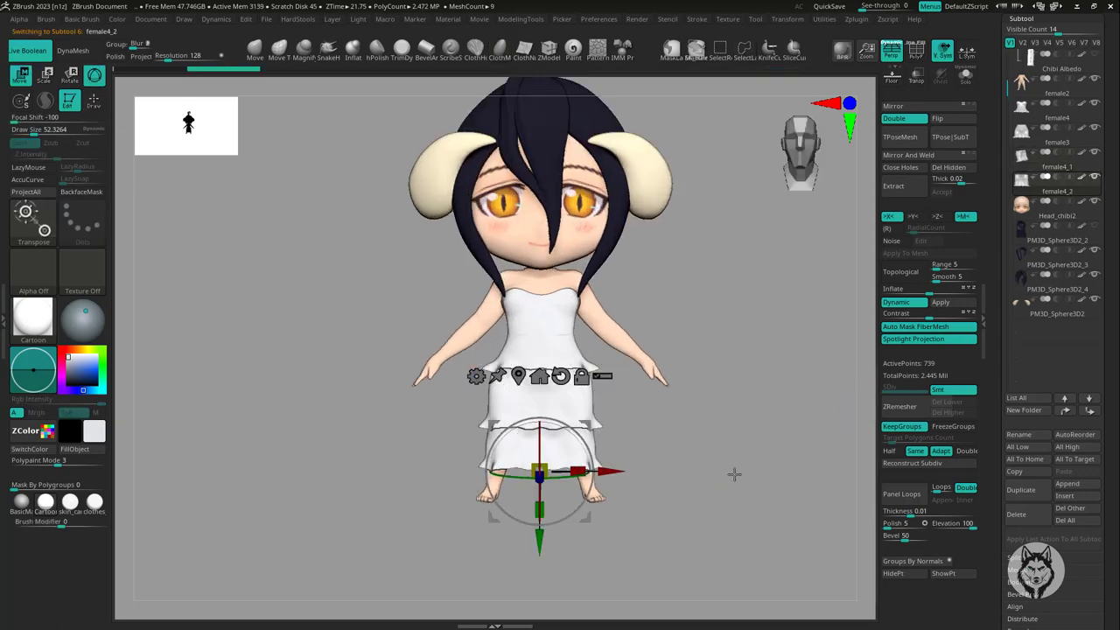
{"action": "mouse_move", "coordinate": [734, 473]}
{"action": "right_mouse_down"}
{"action": "mouse_move", "coordinate": [547, 538]}
{"action": "mouse_move", "coordinate": [705, 525]}
{"action": "right_mouse_up"}
{"action": "left_click", "coordinate": [1093, 177], "text": "shift"}
{"action": "key", "text": "q"}
{"action": "key", "text": "s"}
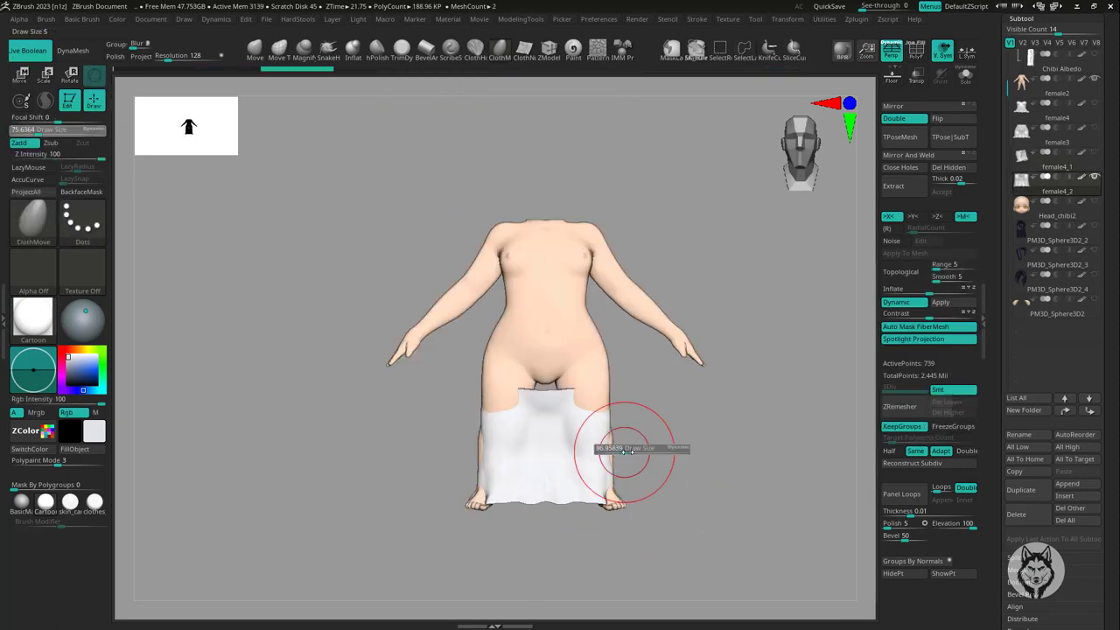
{"action": "mouse_move", "coordinate": [640, 437]}
{"action": "right_mouse_down"}
{"action": "mouse_move", "coordinate": [710, 517]}
{"action": "mouse_move", "coordinate": [633, 503]}
{"action": "mouse_move", "coordinate": [620, 520]}
{"action": "mouse_move", "coordinate": [620, 462]}
{"action": "mouse_move", "coordinate": [680, 418]}
{"action": "mouse_move", "coordinate": [676, 381]}
{"action": "right_mouse_up"}
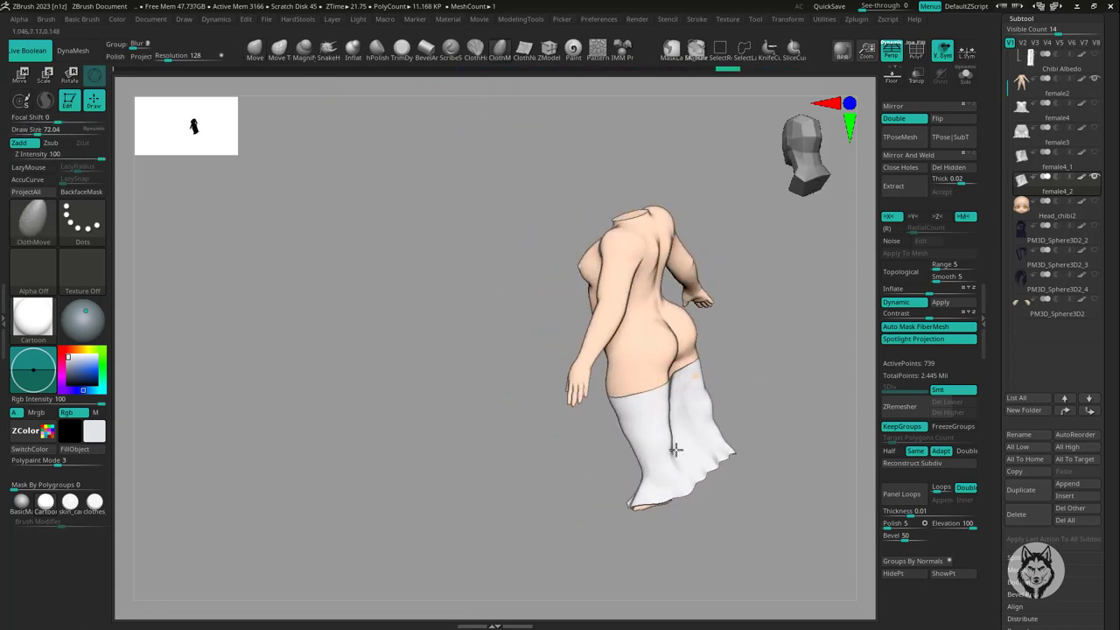
{"action": "right_click_drag", "start_coordinate": [675, 449], "coordinate": [799, 487]}
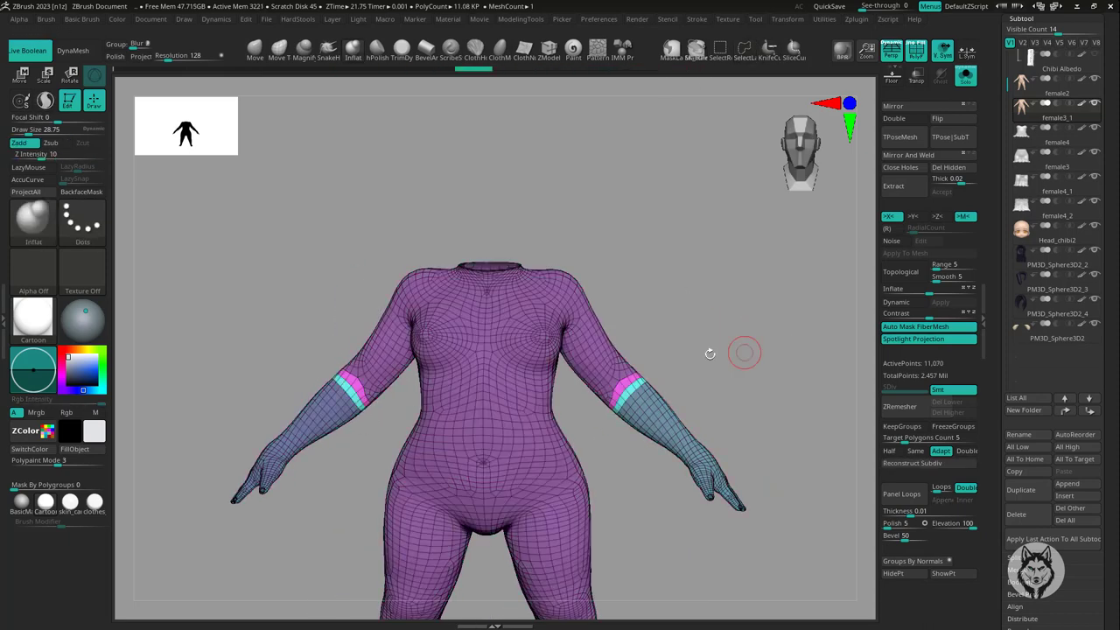
- Isolate the forearm polygroups and extract them as long white gloves
{"action": "left_click", "coordinate": [691, 437], "text": "ctrl+shift"}
{"action": "right_click_drag", "start_coordinate": [738, 325], "coordinate": [542, 540], "text": "ctrl"}
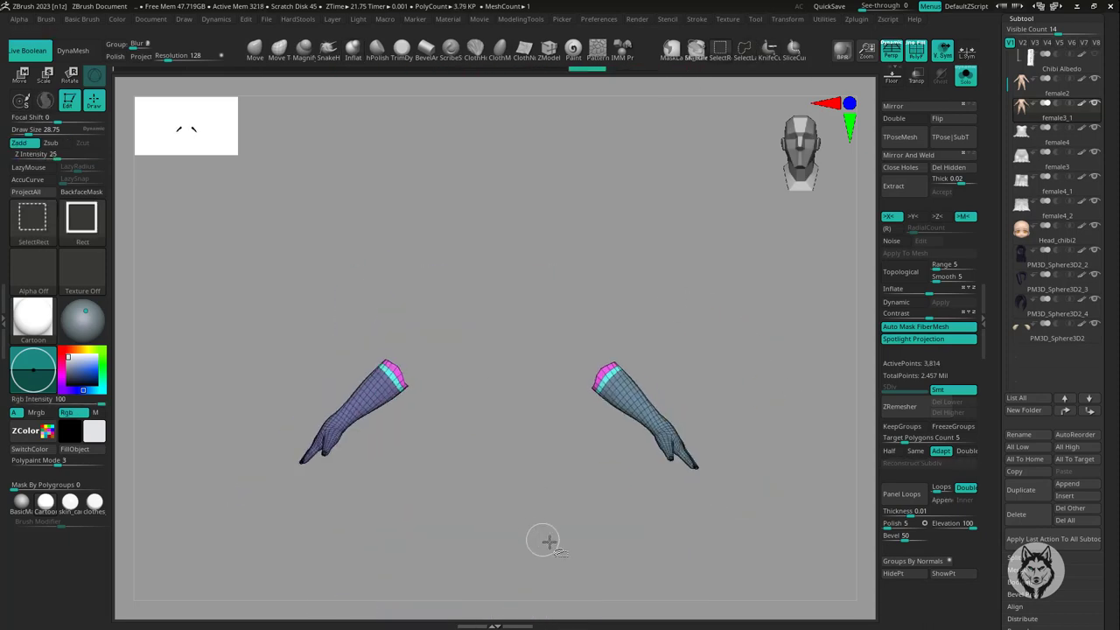
{"action": "left_click", "coordinate": [532, 475], "text": "ctrl+shift"}
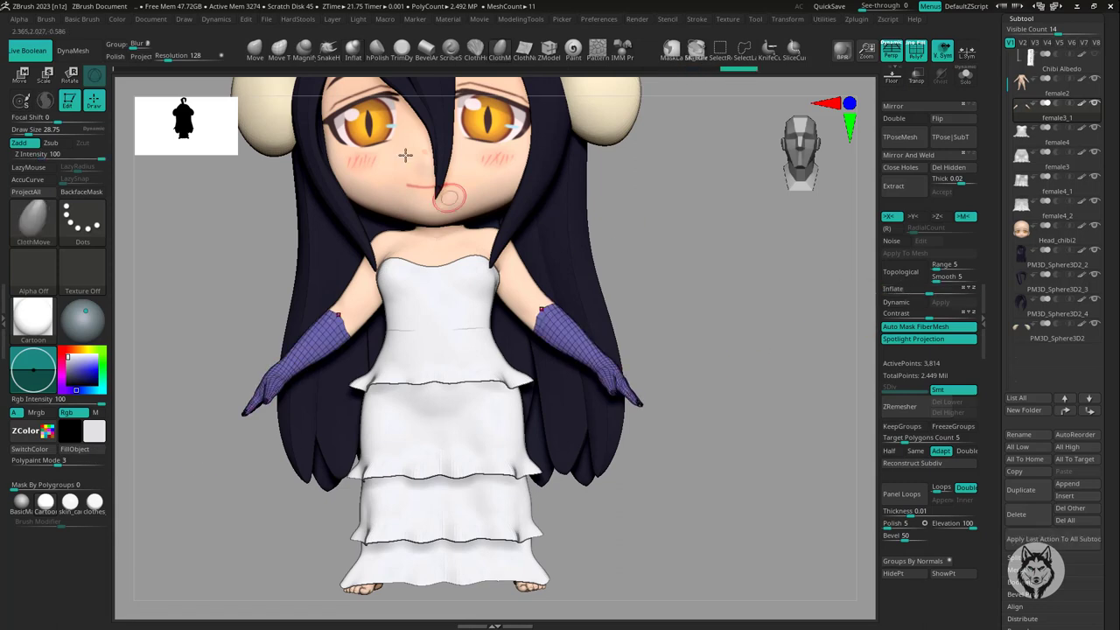
{"action": "key", "text": "space"}
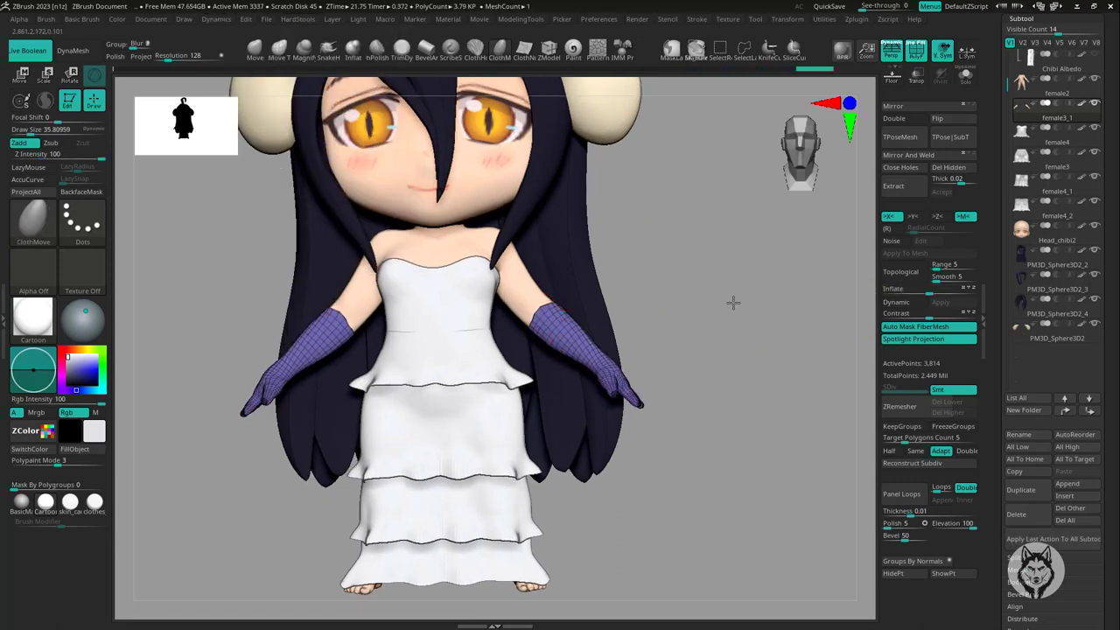
{"action": "mouse_move", "coordinate": [732, 302]}
{"action": "left_mouse_down"}
{"action": "mouse_move", "coordinate": [716, 321]}
{"action": "mouse_move", "coordinate": [849, 219]}
{"action": "left_mouse_up"}
{"action": "key", "text": "b"}
{"action": "key", "text": "m"}
{"action": "key", "text": "v"}
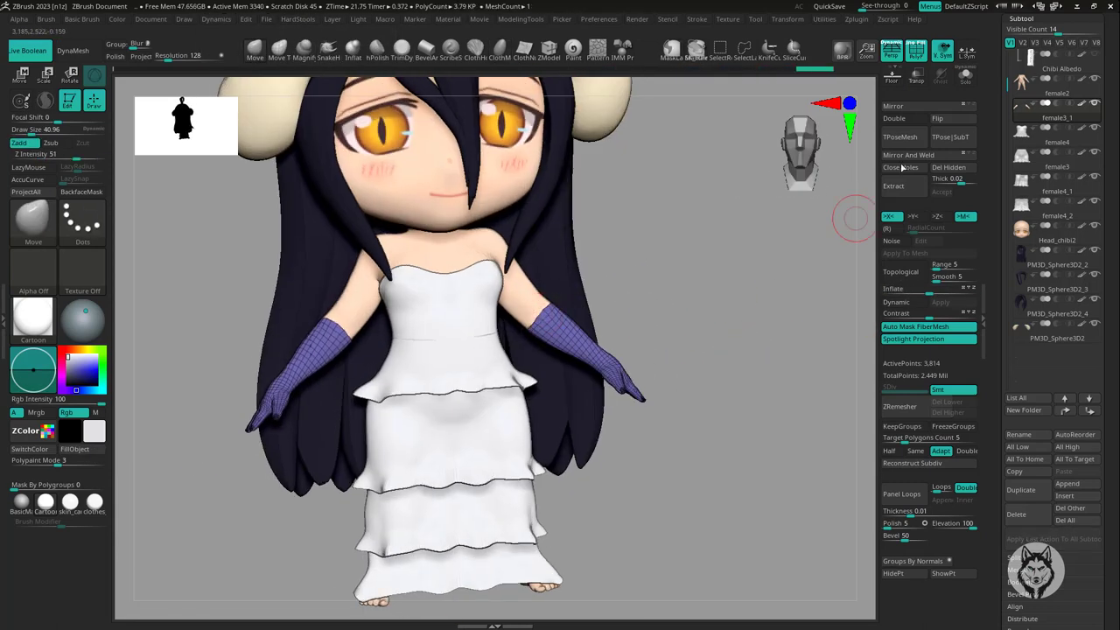
{"action": "key", "text": "f"}
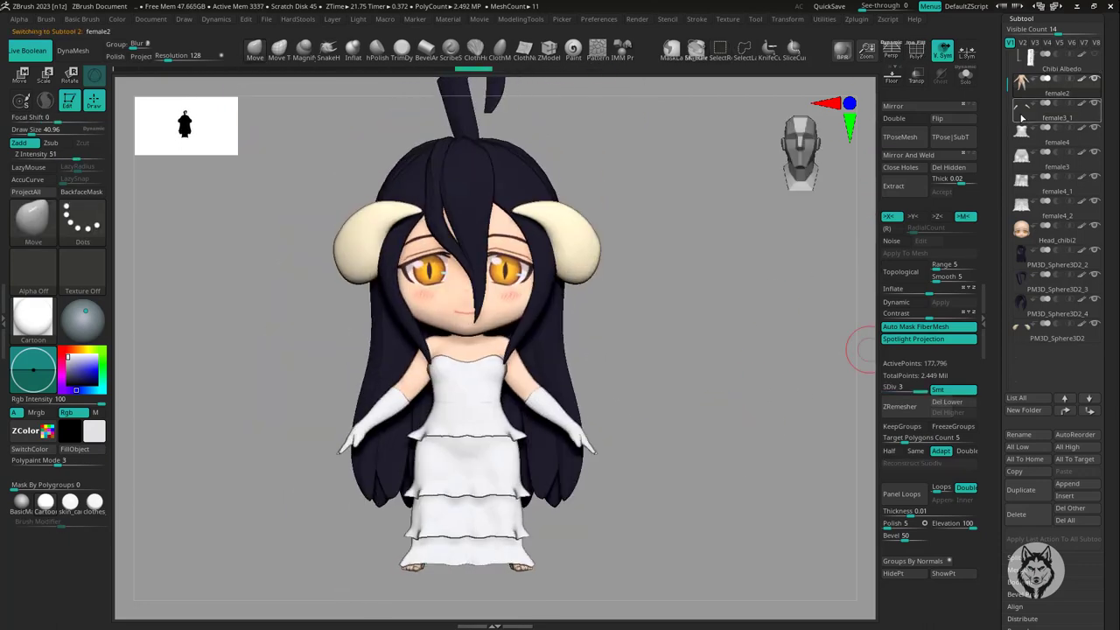
- Isolate the upper-arm bands on the duplicate arm mesh and extract purple armbands
{"action": "mouse_move", "coordinate": [863, 345]}
{"action": "left_mouse_down"}
{"action": "mouse_move", "coordinate": [694, 414]}
{"action": "mouse_move", "coordinate": [805, 295]}
{"action": "mouse_move", "coordinate": [861, 315]}
{"action": "left_mouse_up"}
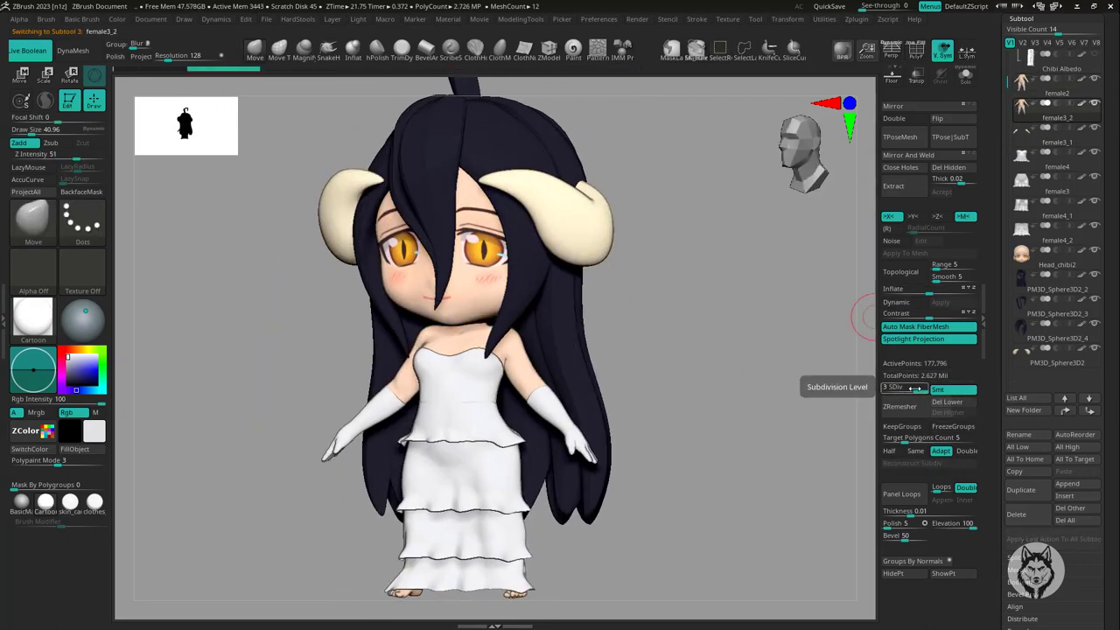
{"action": "left_click", "coordinate": [964, 76]}
{"action": "mouse_move", "coordinate": [332, 425]}
{"action": "left_mouse_down"}
{"action": "mouse_move", "coordinate": [558, 341]}
{"action": "mouse_move", "coordinate": [662, 362]}
{"action": "mouse_move", "coordinate": [651, 354]}
{"action": "mouse_move", "coordinate": [862, 171]}
{"action": "left_mouse_up"}
{"action": "key", "text": "s"}
{"action": "left_click", "coordinate": [511, 390], "text": "ctrl+shift"}
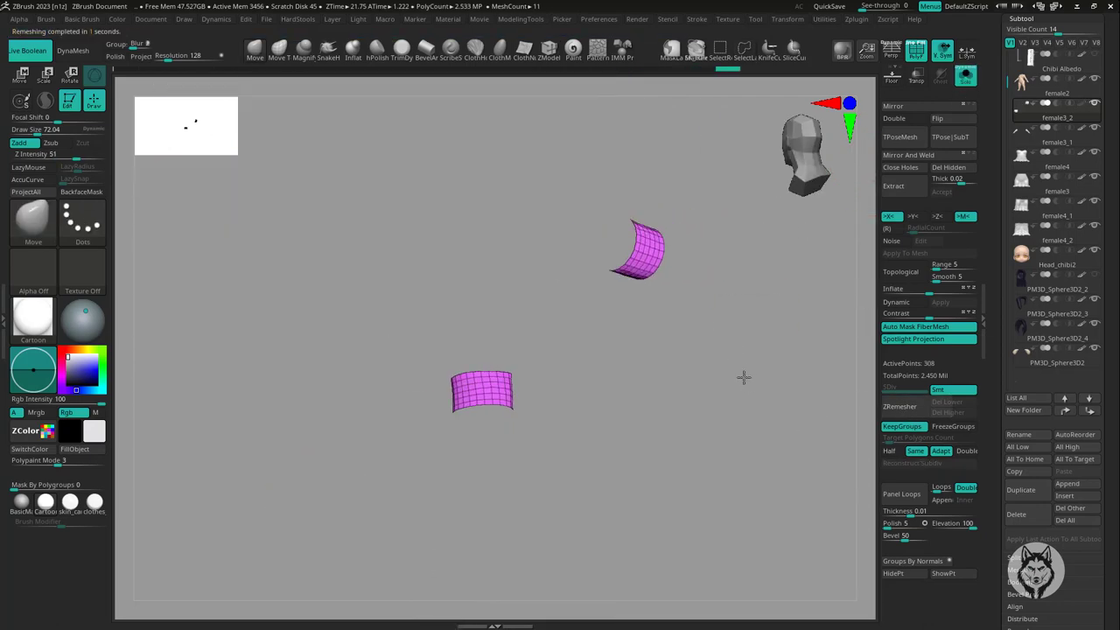
{"action": "left_click", "coordinate": [742, 377], "text": "ctrl+shift"}
{"action": "mouse_move", "coordinate": [513, 388]}
{"action": "left_mouse_down"}
{"action": "mouse_move", "coordinate": [545, 375]}
{"action": "mouse_move", "coordinate": [317, 475]}
{"action": "mouse_move", "coordinate": [244, 435]}
{"action": "left_mouse_up"}
{"action": "key", "text": "f"}
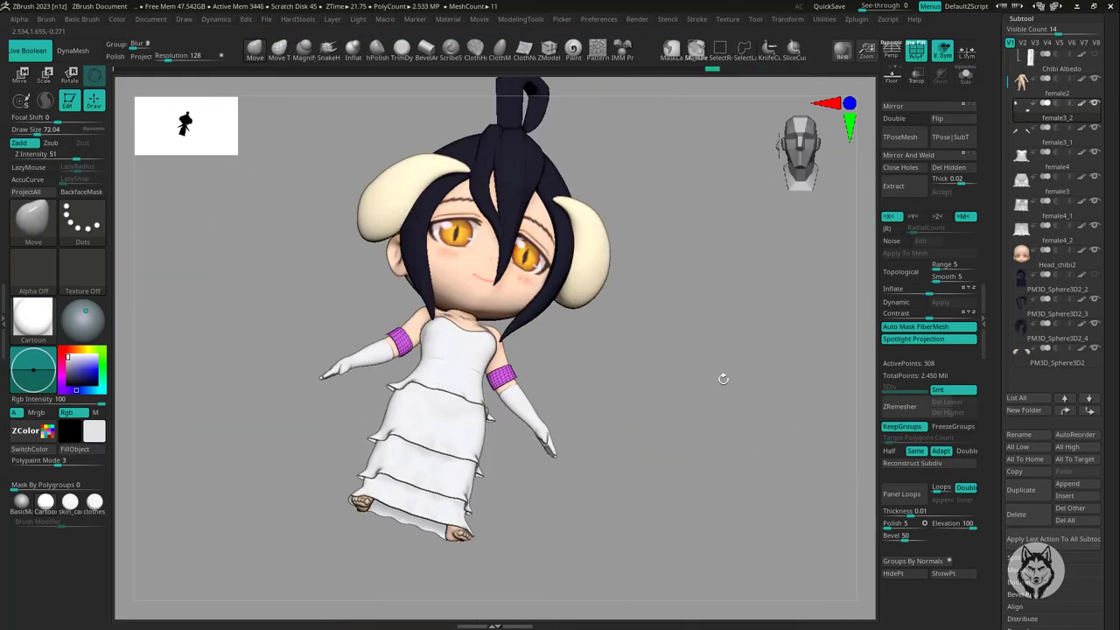
{"action": "mouse_move", "coordinate": [723, 380]}
{"action": "left_mouse_down"}
{"action": "mouse_move", "coordinate": [849, 275]}
{"action": "mouse_move", "coordinate": [737, 445]}
{"action": "mouse_move", "coordinate": [761, 442]}
{"action": "mouse_move", "coordinate": [726, 502]}
{"action": "left_mouse_up"}
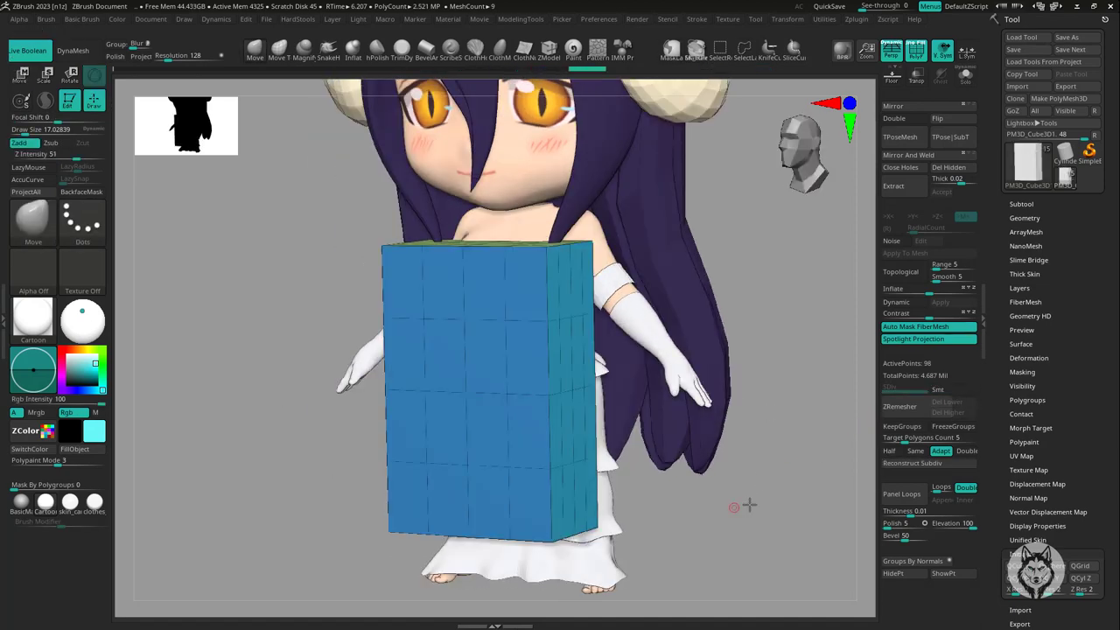
- Solo the box and fill it white
{"action": "mouse_move", "coordinate": [744, 505]}
{"action": "left_mouse_down"}
{"action": "mouse_move", "coordinate": [743, 452]}
{"action": "mouse_move", "coordinate": [732, 507]}
{"action": "mouse_move", "coordinate": [700, 393]}
{"action": "mouse_move", "coordinate": [744, 229]}
{"action": "left_mouse_up"}
{"action": "left_click", "coordinate": [965, 76]}
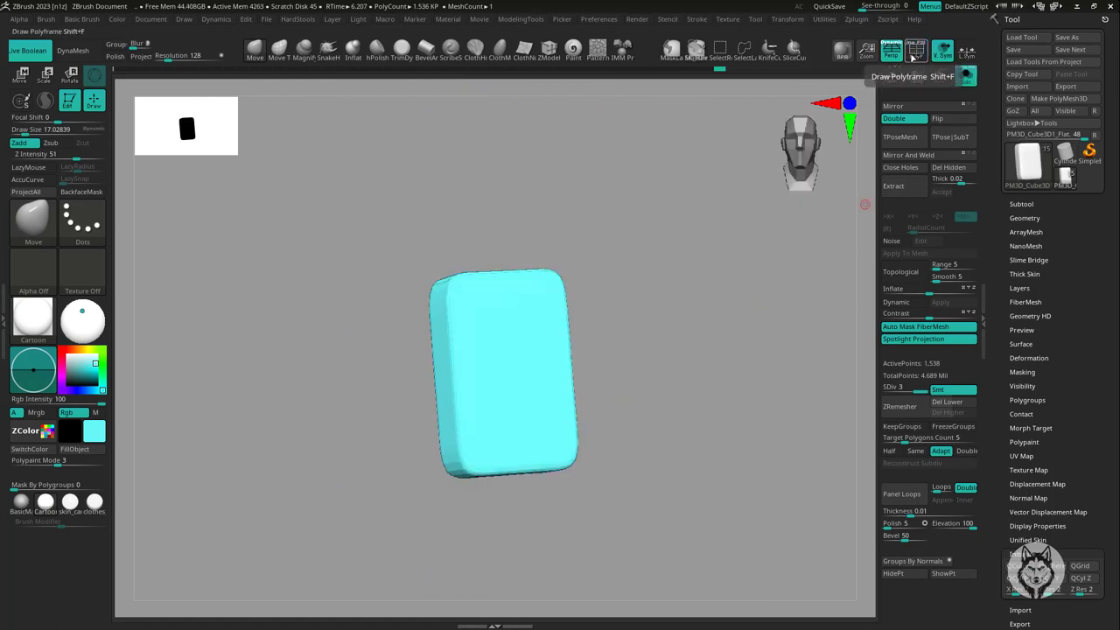
{"action": "mouse_move", "coordinate": [705, 392]}
{"action": "left_mouse_down"}
{"action": "mouse_move", "coordinate": [717, 390]}
{"action": "mouse_move", "coordinate": [699, 440]}
{"action": "left_mouse_up"}
{"action": "left_click", "coordinate": [69, 359]}
{"action": "left_click_drag", "start_coordinate": [339, 113], "coordinate": [299, 130]}
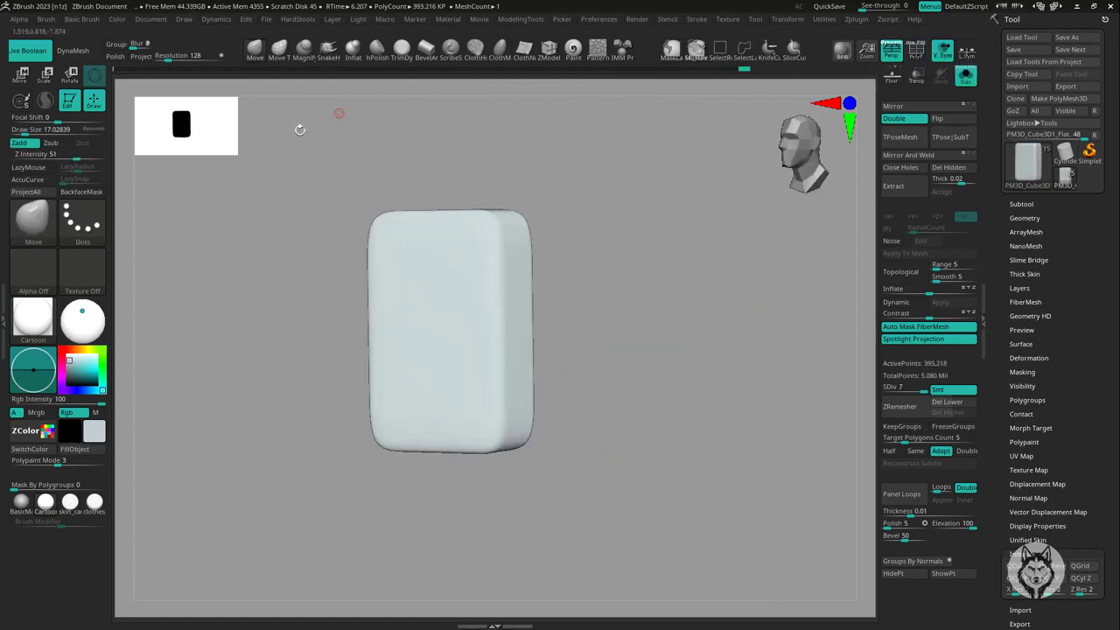
- Load the ClothPinch and ClothPinchTrails brushes from the brush library
{"action": "left_click", "coordinate": [33, 218]}
{"action": "left_click", "coordinate": [442, 330]}
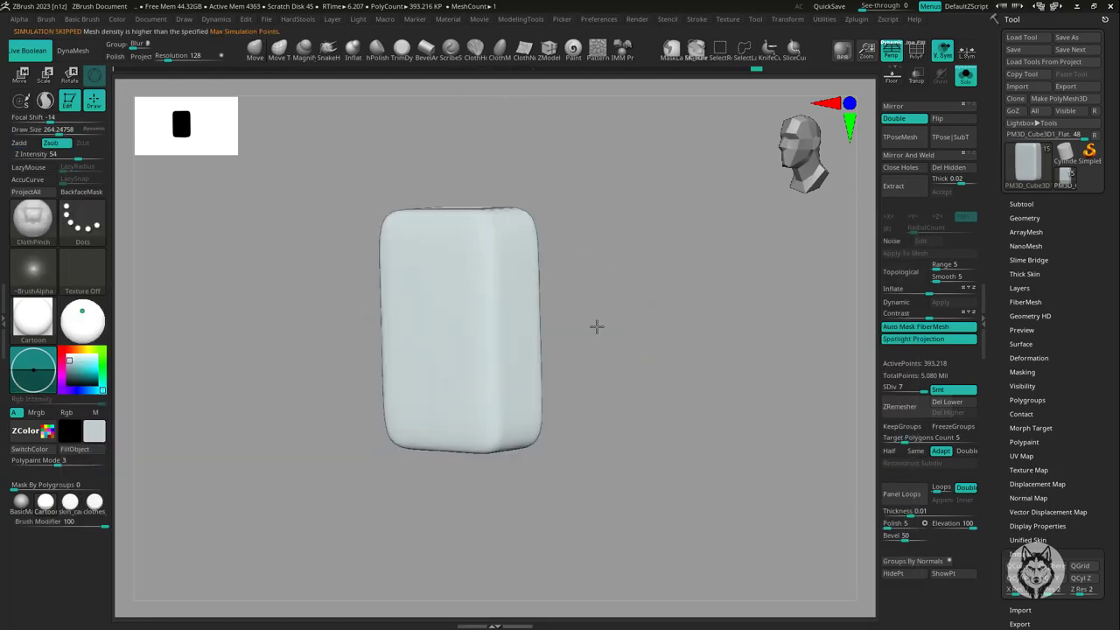
{"action": "key", "text": "b"}
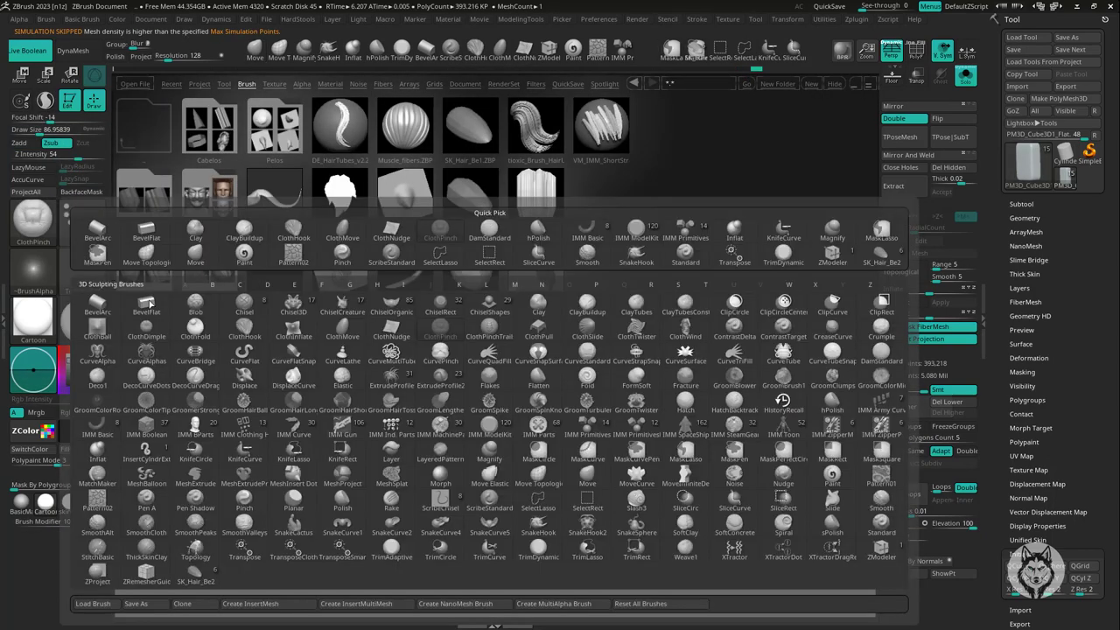
{"action": "left_click", "coordinate": [490, 330]}
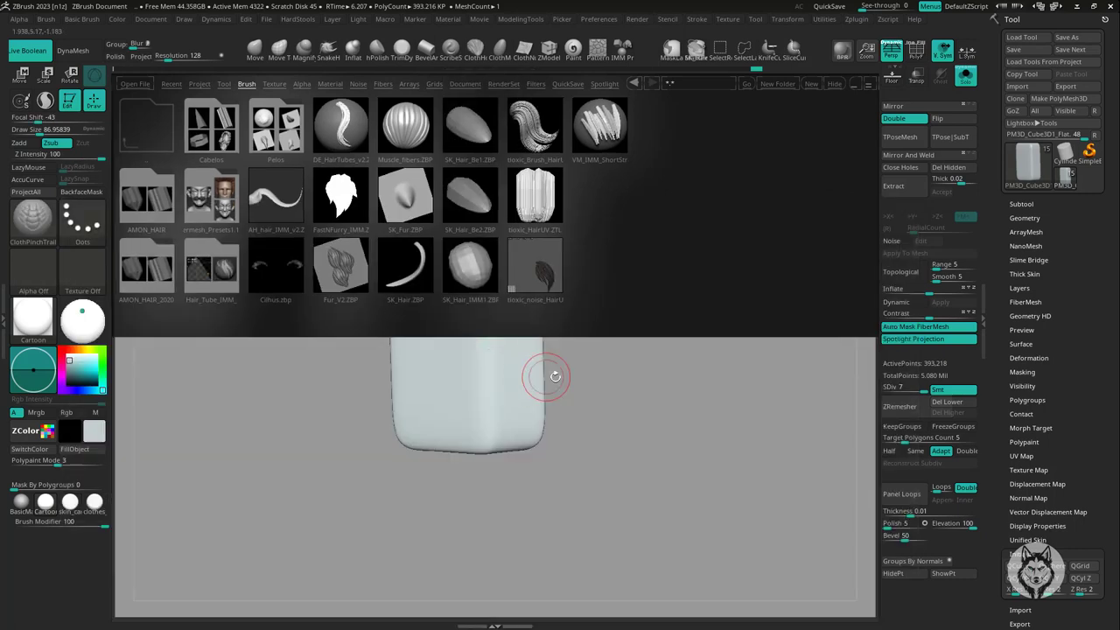
{"action": "left_click", "coordinate": [508, 371]}
- Sculpt puffy pinched edges on the box, slicing a straight vertical line down its middle
{"action": "mouse_move", "coordinate": [580, 268]}
{"action": "left_mouse_down"}
{"action": "mouse_move", "coordinate": [631, 231]}
{"action": "mouse_move", "coordinate": [276, 31]}
{"action": "left_mouse_up"}
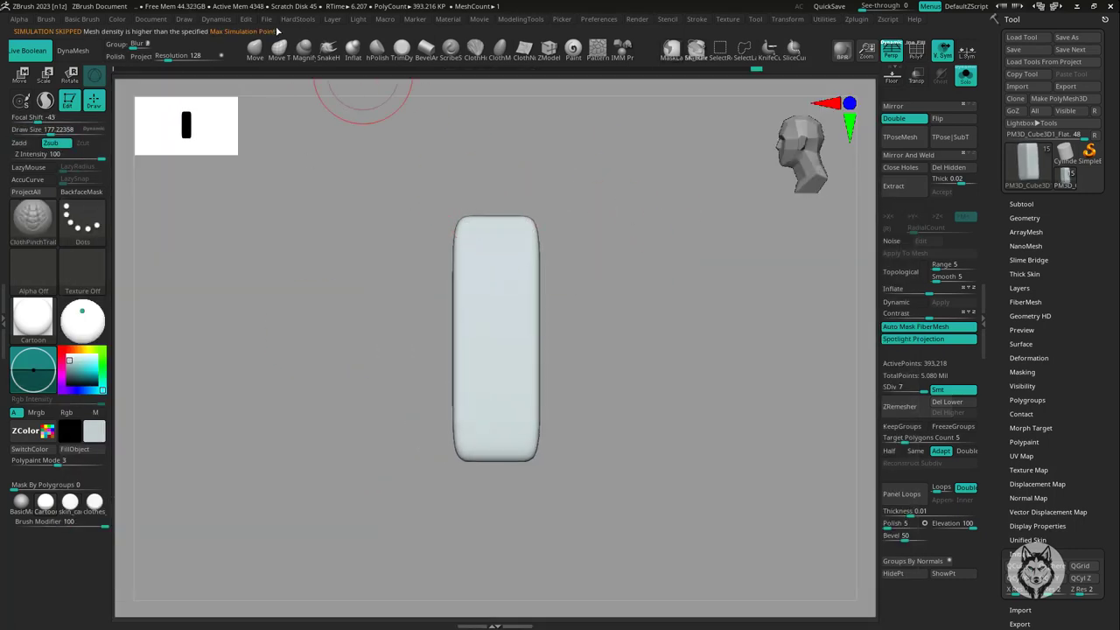
{"action": "left_click", "coordinate": [214, 19]}
{"action": "key", "text": "w"}
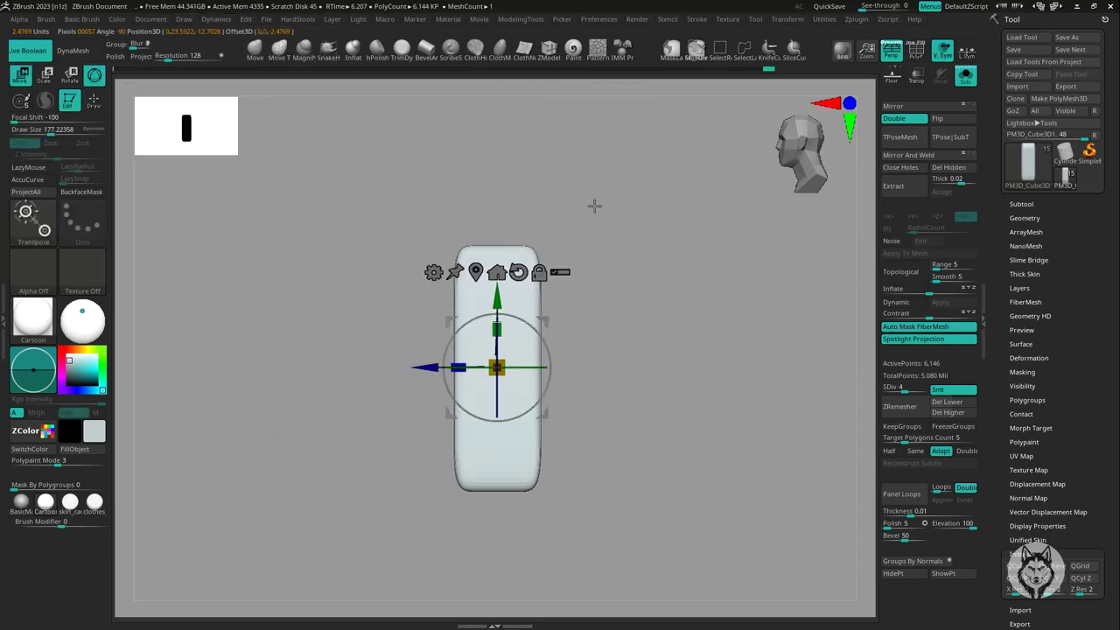
{"action": "left_click", "coordinate": [719, 49]}
{"action": "left_click_drag", "start_coordinate": [499, 207], "coordinate": [501, 537], "text": "ctrl+shift"}
{"action": "left_click", "coordinate": [215, 19]}
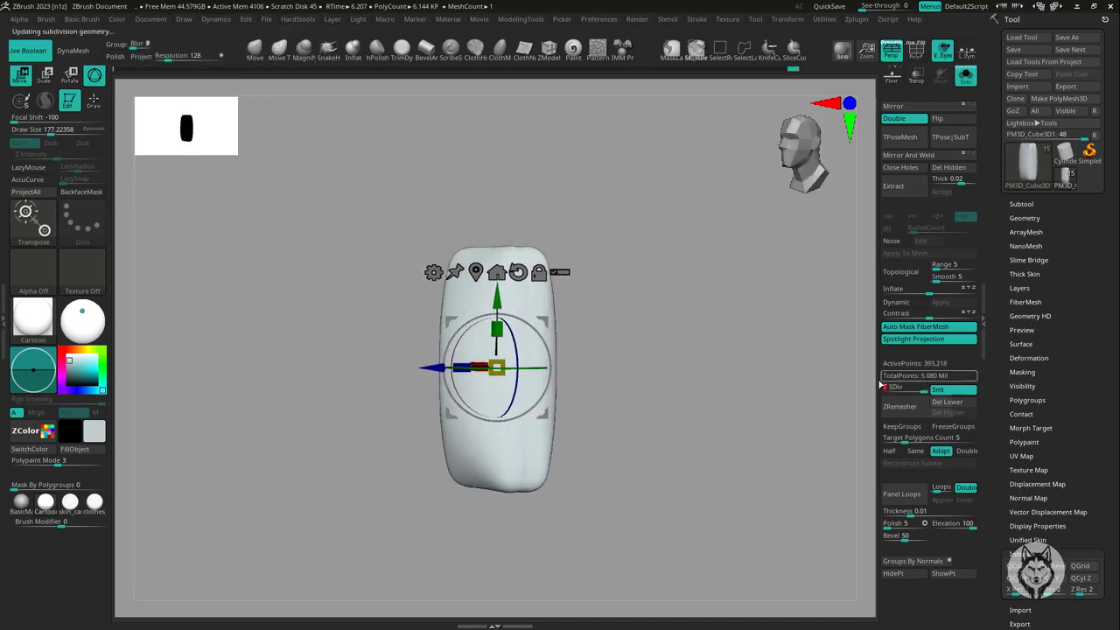
{"action": "key", "text": "q"}
{"action": "mouse_move", "coordinate": [661, 338]}
{"action": "left_mouse_down"}
{"action": "mouse_move", "coordinate": [705, 305]}
{"action": "mouse_move", "coordinate": [842, 400]}
{"action": "mouse_move", "coordinate": [723, 393]}
{"action": "mouse_move", "coordinate": [609, 155]}
{"action": "mouse_move", "coordinate": [738, 487]}
{"action": "mouse_move", "coordinate": [849, 400]}
{"action": "left_mouse_up"}
- Set DragRect stroke with a skull alpha and stamp the skeleton design onto the box front
{"action": "left_click", "coordinate": [83, 218]}
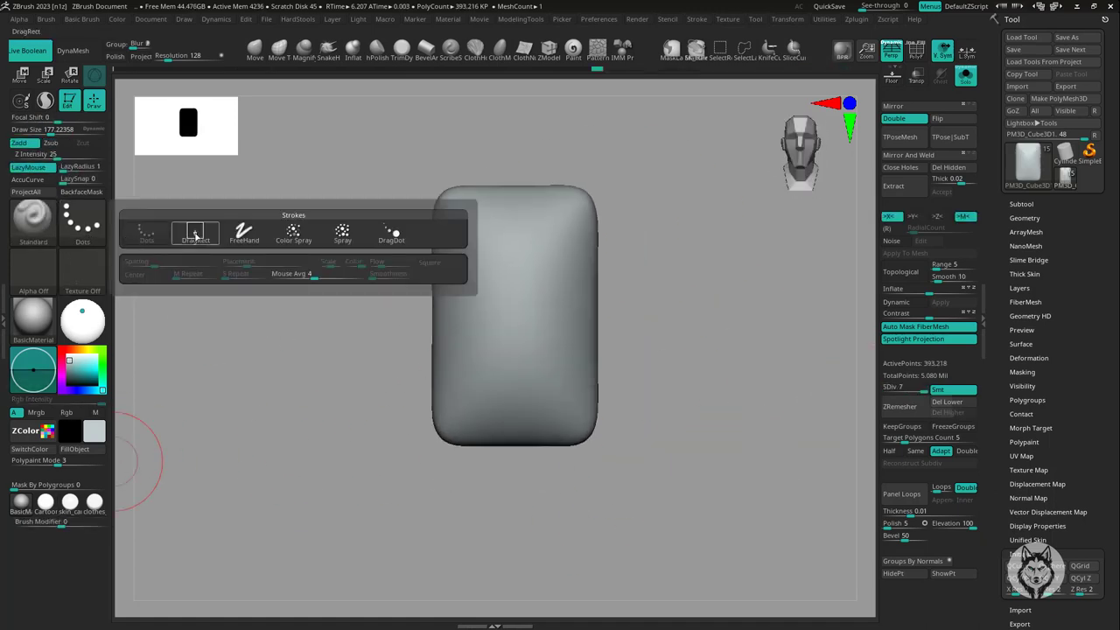
{"action": "left_click", "coordinate": [245, 230]}
{"action": "left_click", "coordinate": [33, 267]}
{"action": "left_click", "coordinate": [87, 475]}
{"action": "left_click", "coordinate": [904, 565]}
{"action": "left_click", "coordinate": [82, 267]}
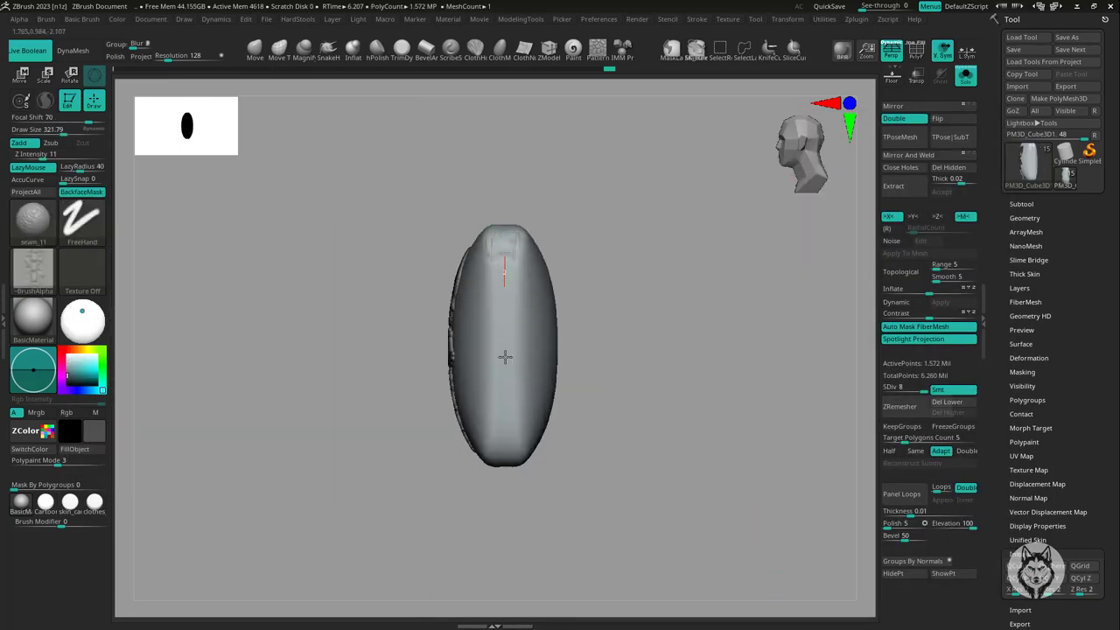
{"action": "mouse_move", "coordinate": [518, 542]}
{"action": "left_mouse_down"}
{"action": "mouse_move", "coordinate": [513, 262]}
{"action": "mouse_move", "coordinate": [525, 287]}
{"action": "mouse_move", "coordinate": [638, 306]}
{"action": "mouse_move", "coordinate": [599, 357]}
{"action": "mouse_move", "coordinate": [630, 358]}
{"action": "mouse_move", "coordinate": [312, 387]}
{"action": "left_mouse_up"}
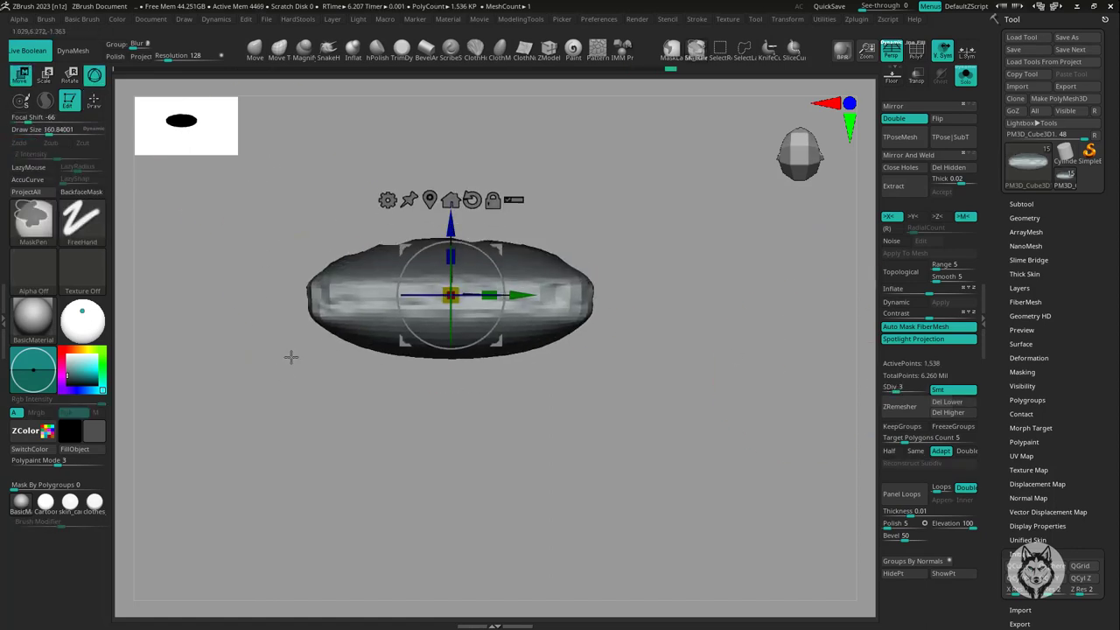
{"action": "left_click_drag", "start_coordinate": [238, 181], "coordinate": [670, 294], "text": "ctrl"}
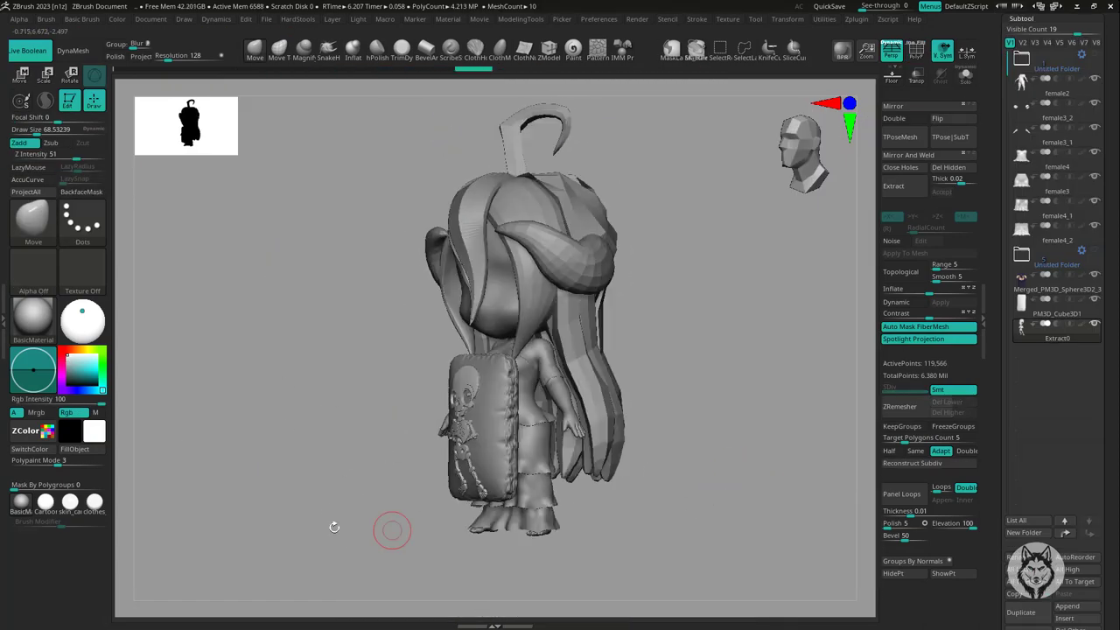
- Paint the pillow's skeleton relief dark, checking it from front and side views
{"action": "left_click_drag", "start_coordinate": [334, 526], "coordinate": [374, 550]}
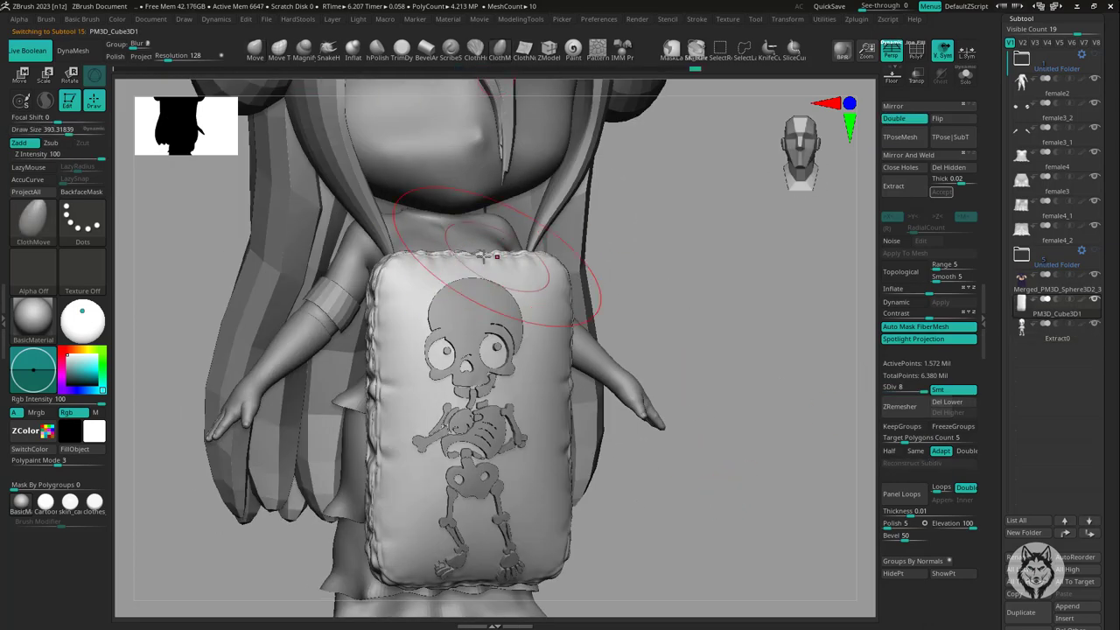
{"action": "left_click", "coordinate": [477, 256]}
{"action": "left_click_drag", "start_coordinate": [698, 313], "coordinate": [480, 527]}
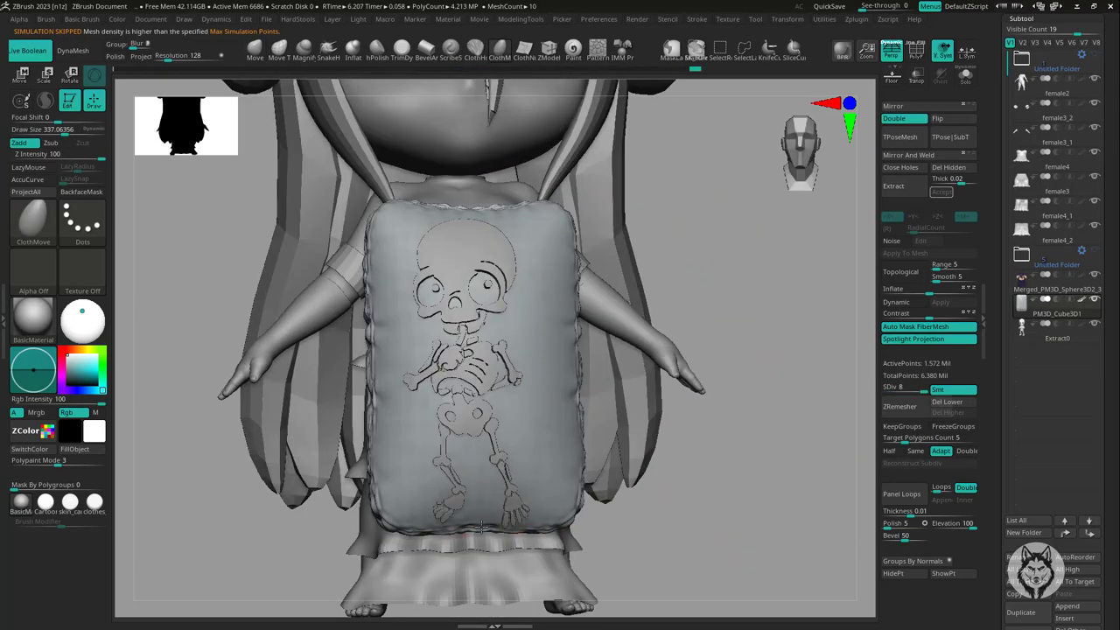
{"action": "mouse_move", "coordinate": [636, 339]}
{"action": "left_mouse_down"}
{"action": "mouse_move", "coordinate": [248, 347]}
{"action": "mouse_move", "coordinate": [687, 449]}
{"action": "mouse_move", "coordinate": [702, 516]}
{"action": "left_mouse_up"}
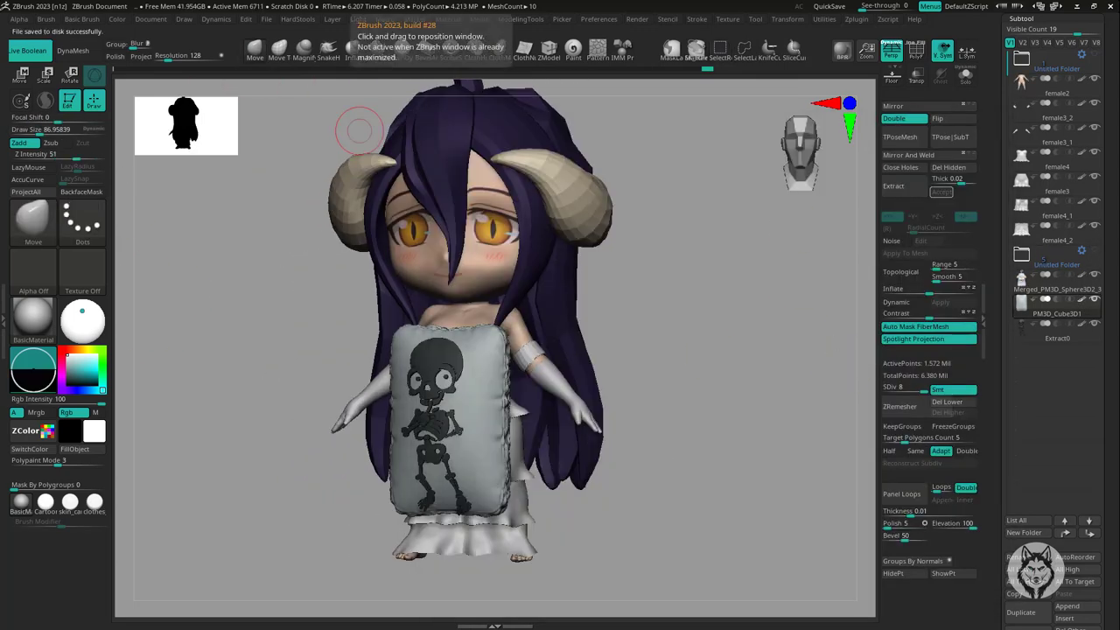
{"action": "mouse_move", "coordinate": [699, 383]}
{"action": "left_mouse_down"}
{"action": "mouse_move", "coordinate": [658, 460]}
{"action": "mouse_move", "coordinate": [695, 467]}
{"action": "mouse_move", "coordinate": [709, 513]}
{"action": "left_mouse_up"}
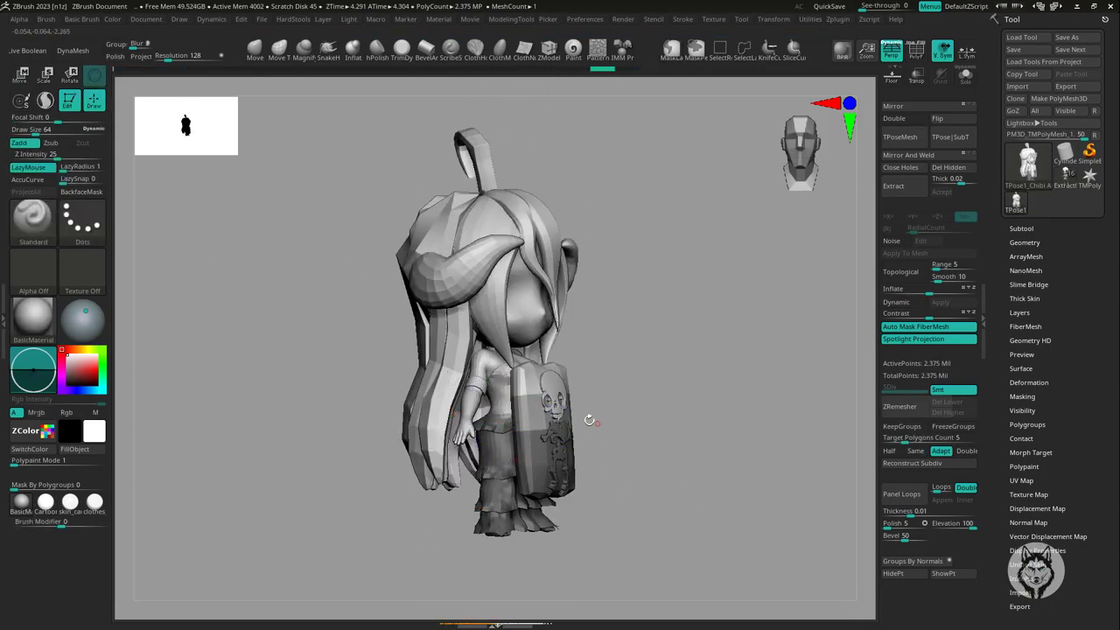
{"action": "left_click_drag", "start_coordinate": [633, 381], "coordinate": [603, 376]}
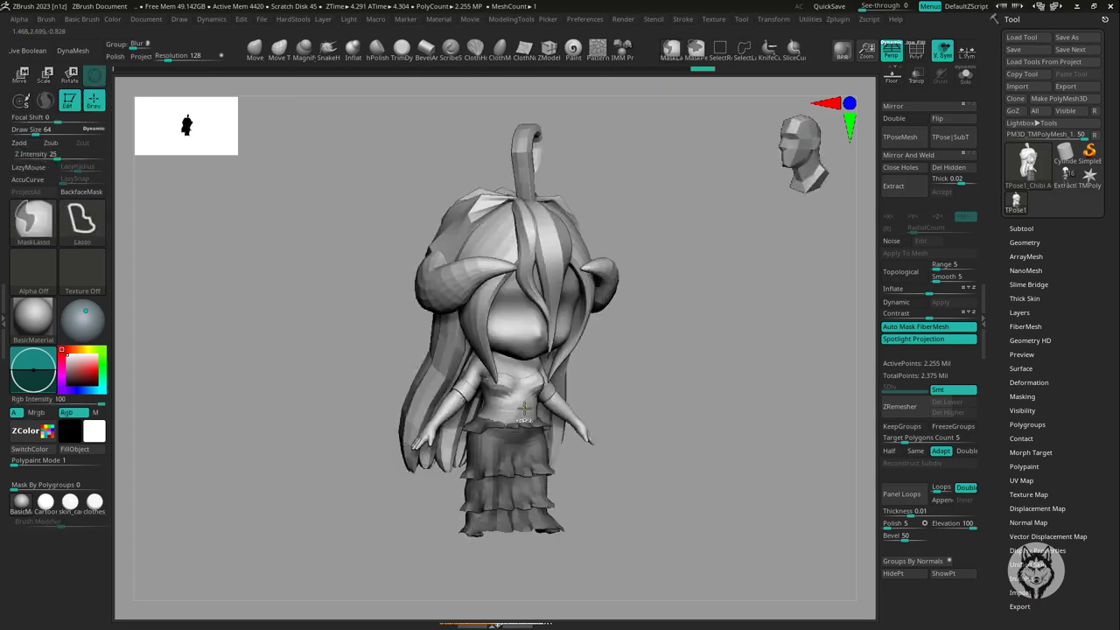
{"action": "left_click", "coordinate": [19, 74]}
{"action": "left_click_drag", "start_coordinate": [523, 438], "coordinate": [511, 453]}
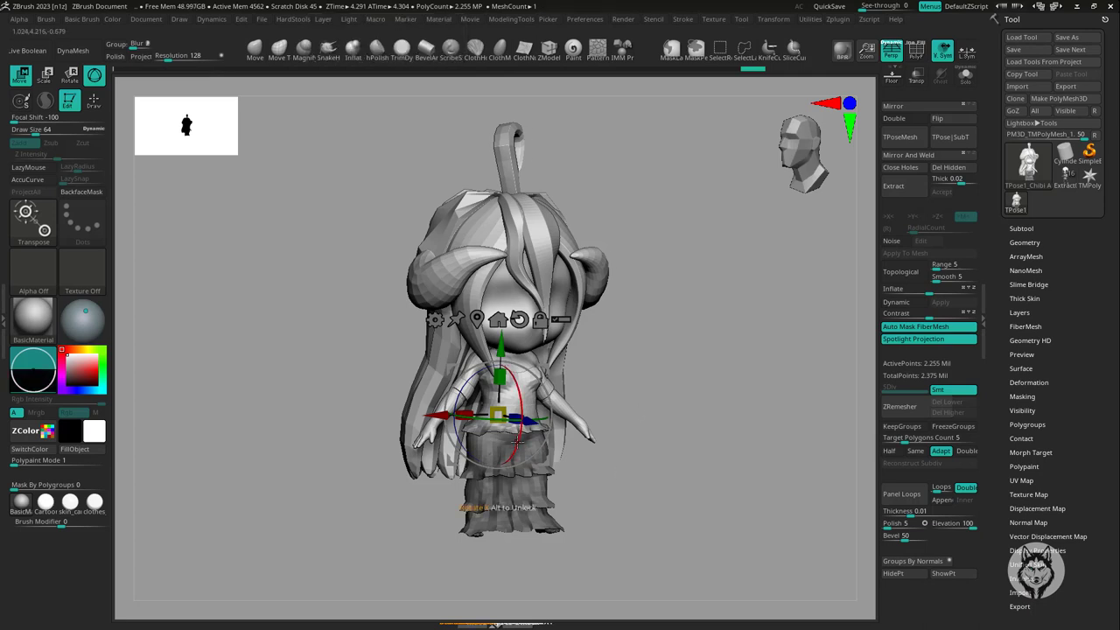
{"action": "mouse_move", "coordinate": [516, 440]}
{"action": "left_mouse_down"}
{"action": "mouse_move", "coordinate": [555, 541]}
{"action": "mouse_move", "coordinate": [607, 532]}
{"action": "left_mouse_up"}
{"action": "left_click", "coordinate": [449, 499], "text": "ctrl+shift"}
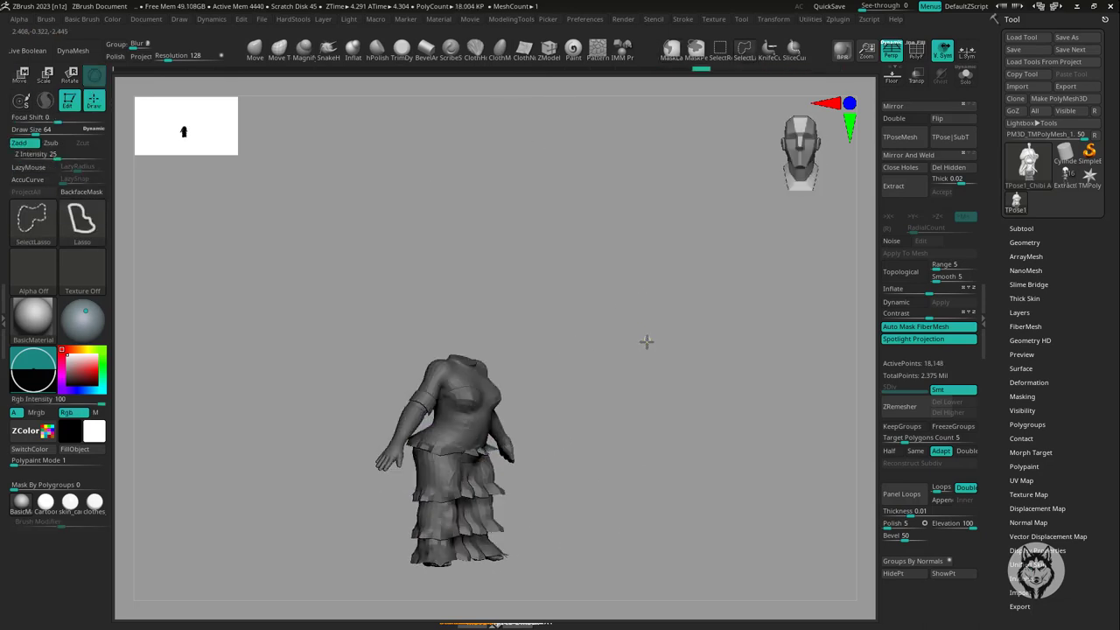
{"action": "left_click", "coordinate": [645, 342], "text": "ctrl+shift"}
{"action": "mouse_move", "coordinate": [510, 298]}
{"action": "left_mouse_down"}
{"action": "mouse_move", "coordinate": [542, 348]}
{"action": "mouse_move", "coordinate": [625, 283]}
{"action": "mouse_move", "coordinate": [644, 408]}
{"action": "mouse_move", "coordinate": [629, 428]}
{"action": "left_mouse_up"}
{"action": "key", "text": "q"}
- Solo the dressed body and mask the torso around the right arm
{"action": "mouse_move", "coordinate": [711, 416]}
{"action": "left_mouse_down"}
{"action": "mouse_move", "coordinate": [642, 380]}
{"action": "mouse_move", "coordinate": [497, 335]}
{"action": "left_mouse_up"}
{"action": "key", "text": "alt+Down"}
{"action": "left_click_drag", "start_coordinate": [497, 334], "coordinate": [612, 425], "text": "ctrl"}
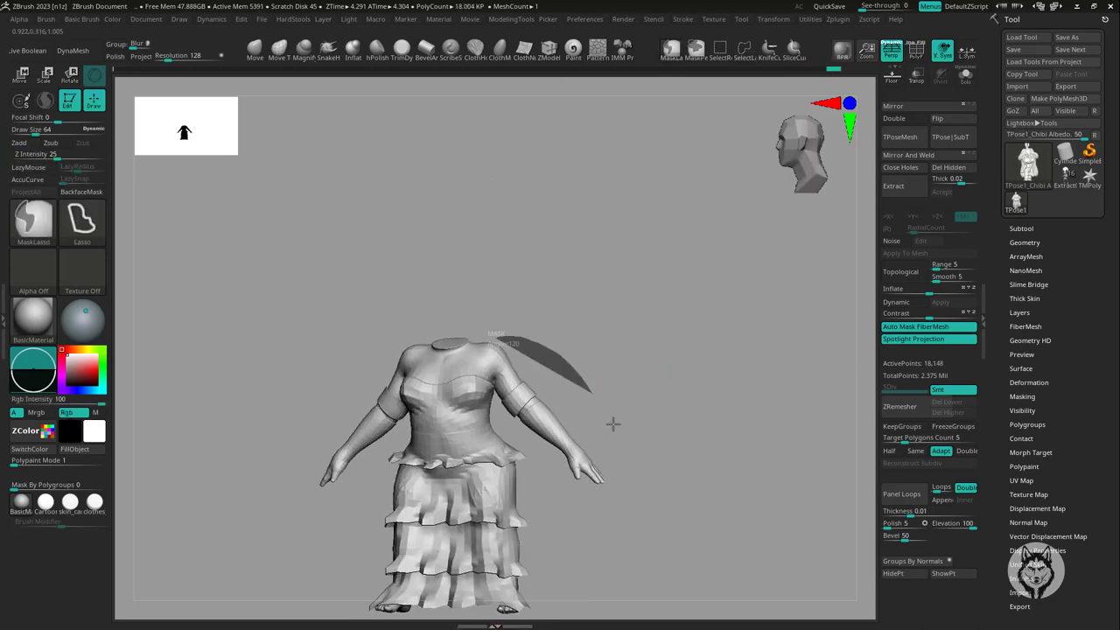
{"action": "key", "text": "w"}
{"action": "left_click_drag", "start_coordinate": [532, 316], "coordinate": [612, 333]}
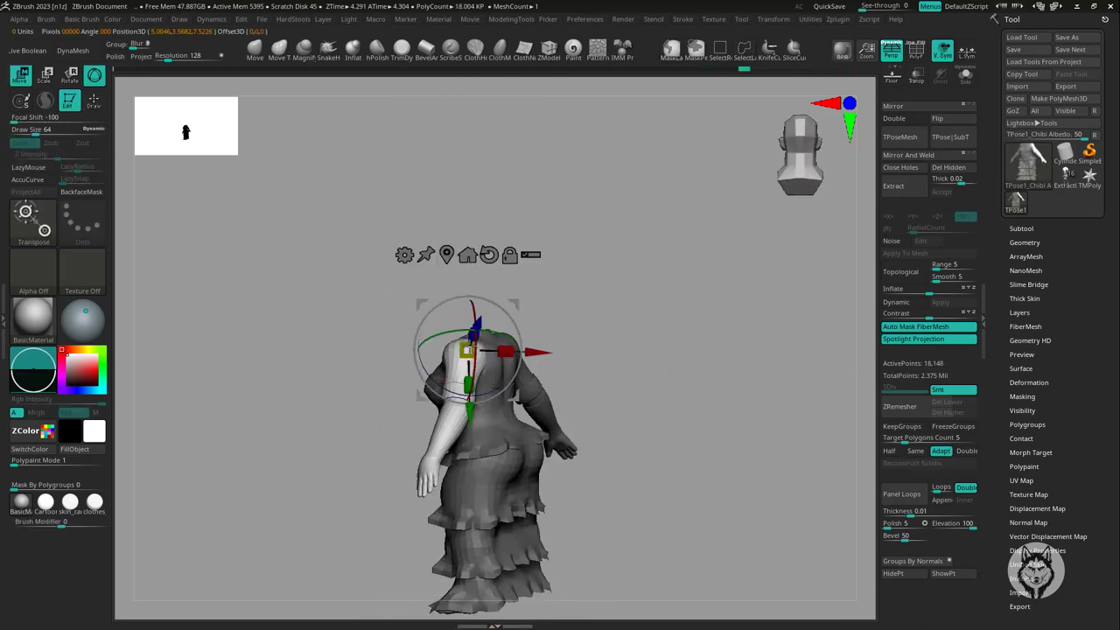
{"action": "left_click_drag", "start_coordinate": [528, 307], "coordinate": [483, 346]}
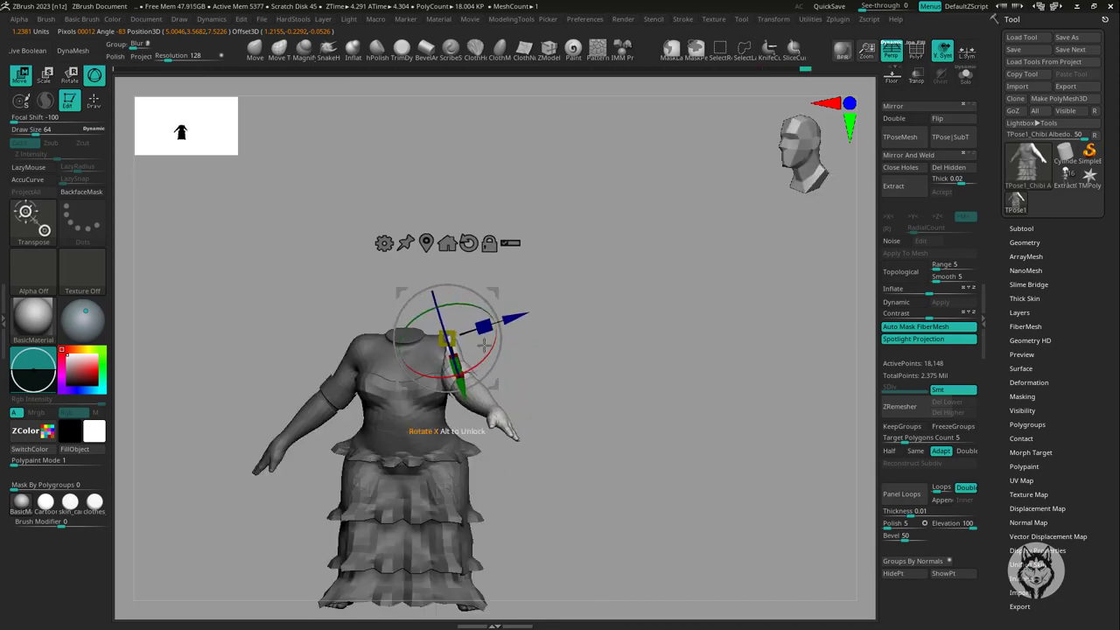
{"action": "left_click_drag", "start_coordinate": [500, 296], "coordinate": [516, 302]}
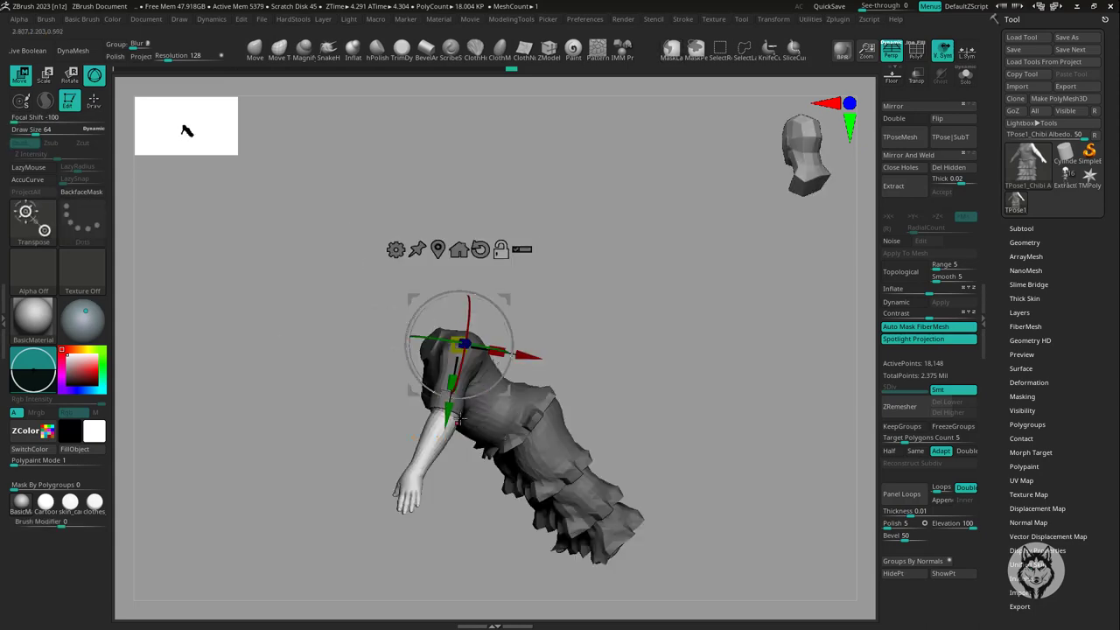
{"action": "left_click_drag", "start_coordinate": [497, 231], "coordinate": [616, 354]}
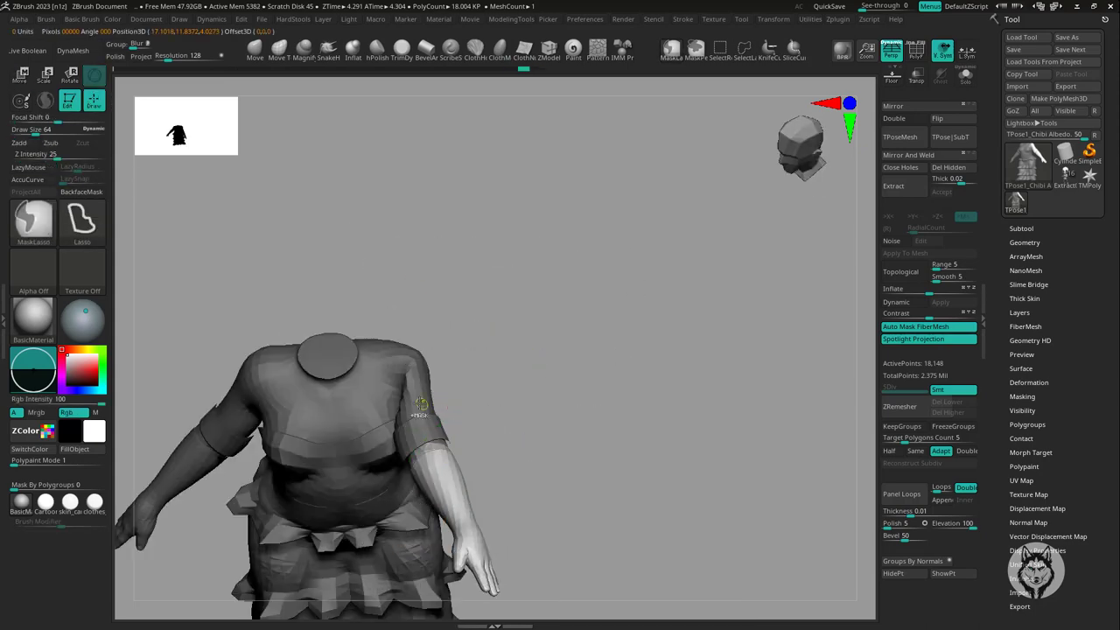
- Rotate each arm forward with the Transpose gizmo so the hands meet before the torso
{"action": "key", "text": "w"}
{"action": "mouse_move", "coordinate": [449, 426]}
{"action": "left_mouse_down"}
{"action": "mouse_move", "coordinate": [712, 420]}
{"action": "mouse_move", "coordinate": [636, 374]}
{"action": "mouse_move", "coordinate": [691, 346]}
{"action": "mouse_move", "coordinate": [705, 433]}
{"action": "mouse_move", "coordinate": [699, 370]}
{"action": "mouse_move", "coordinate": [675, 402]}
{"action": "mouse_move", "coordinate": [617, 419]}
{"action": "mouse_move", "coordinate": [595, 367]}
{"action": "mouse_move", "coordinate": [560, 477]}
{"action": "mouse_move", "coordinate": [567, 490]}
{"action": "mouse_move", "coordinate": [727, 414]}
{"action": "mouse_move", "coordinate": [338, 120]}
{"action": "mouse_move", "coordinate": [805, 305]}
{"action": "mouse_move", "coordinate": [493, 437]}
{"action": "mouse_move", "coordinate": [495, 286]}
{"action": "mouse_move", "coordinate": [767, 358]}
{"action": "mouse_move", "coordinate": [398, 255]}
{"action": "mouse_move", "coordinate": [508, 292]}
{"action": "mouse_move", "coordinate": [670, 220]}
{"action": "mouse_move", "coordinate": [398, 262]}
{"action": "mouse_move", "coordinate": [468, 327]}
{"action": "mouse_move", "coordinate": [528, 227]}
{"action": "mouse_move", "coordinate": [448, 356]}
{"action": "mouse_move", "coordinate": [455, 446]}
{"action": "left_mouse_up"}
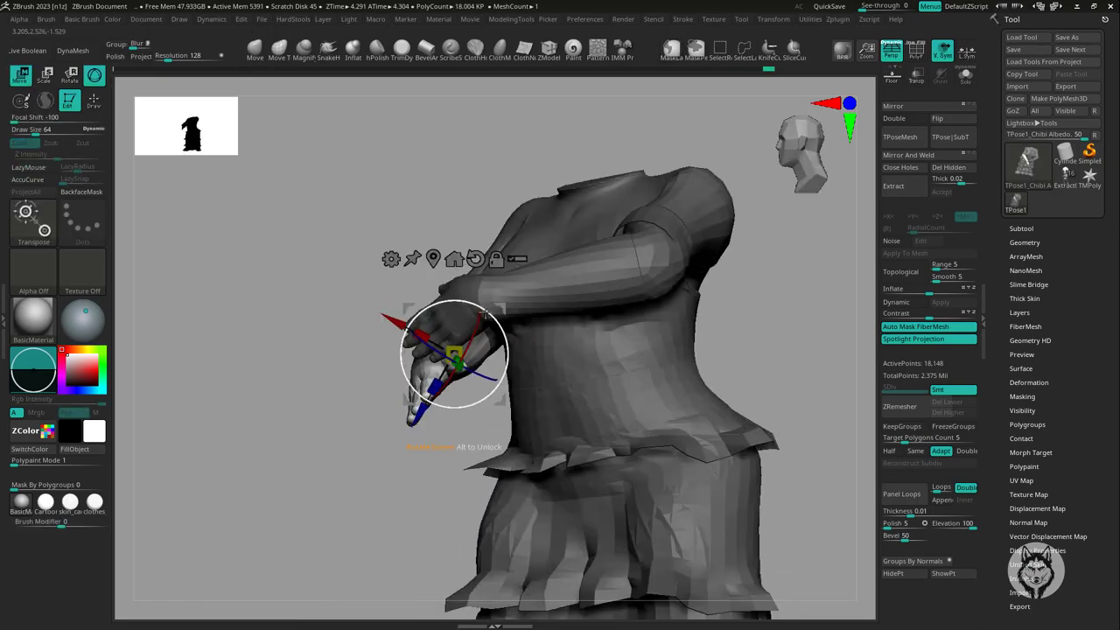
{"action": "left_click_drag", "start_coordinate": [456, 322], "coordinate": [667, 402]}
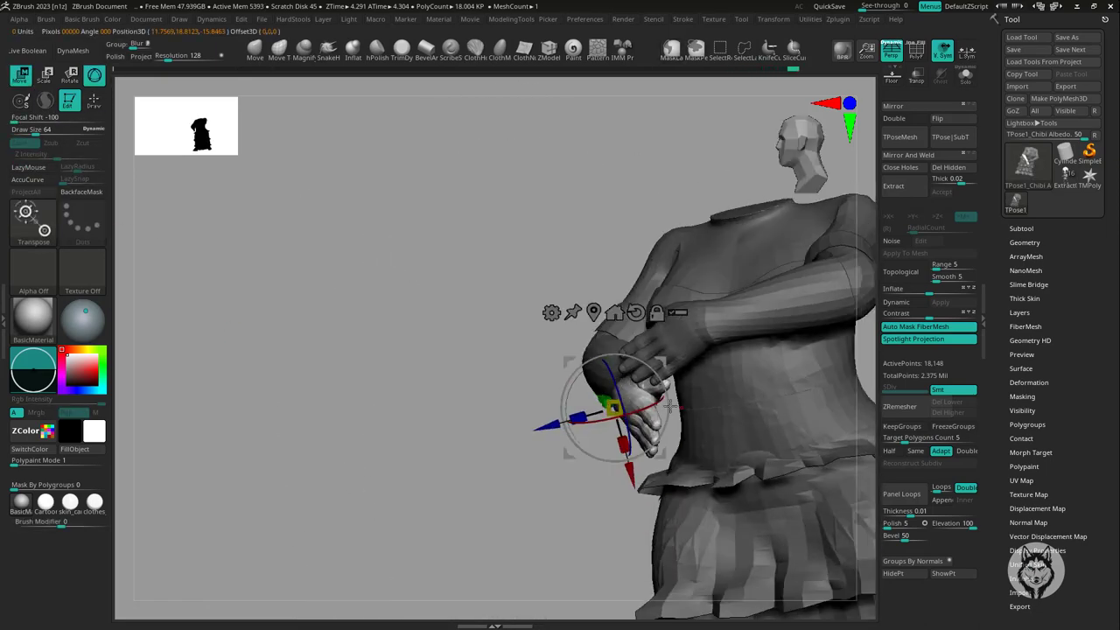
{"action": "mouse_move", "coordinate": [555, 471]}
{"action": "left_mouse_down"}
{"action": "mouse_move", "coordinate": [781, 426]}
{"action": "mouse_move", "coordinate": [735, 292]}
{"action": "mouse_move", "coordinate": [370, 220]}
{"action": "mouse_move", "coordinate": [770, 314]}
{"action": "mouse_move", "coordinate": [588, 237]}
{"action": "left_mouse_up"}
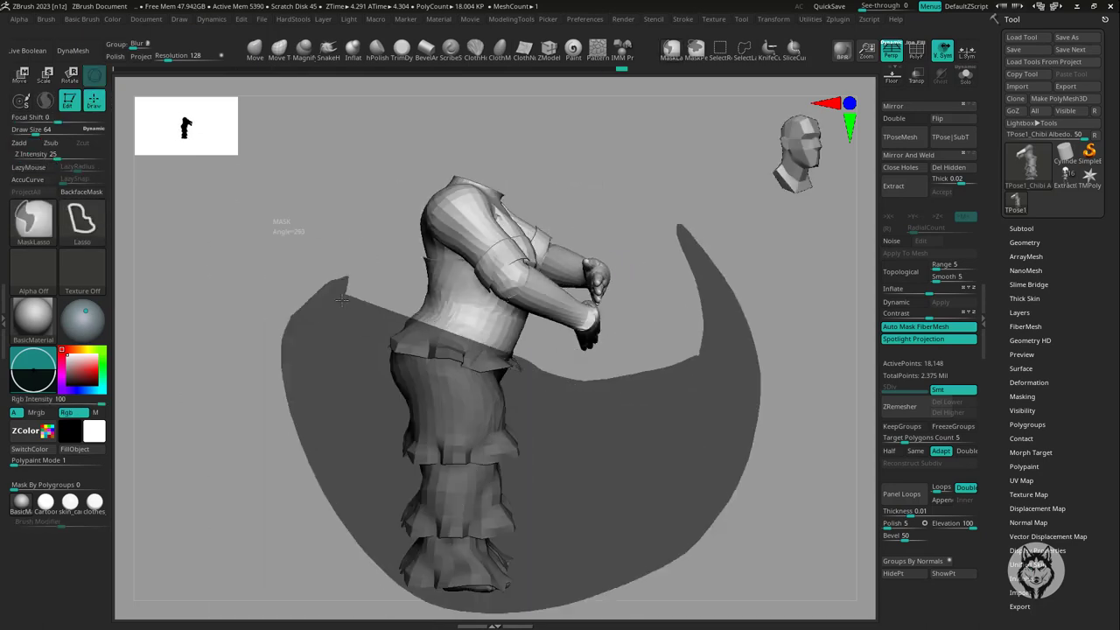
{"action": "mouse_move", "coordinate": [738, 299]}
{"action": "left_mouse_down"}
{"action": "mouse_move", "coordinate": [692, 379]}
{"action": "mouse_move", "coordinate": [588, 385]}
{"action": "left_mouse_up"}
{"action": "key", "text": "ctrl+shift"}
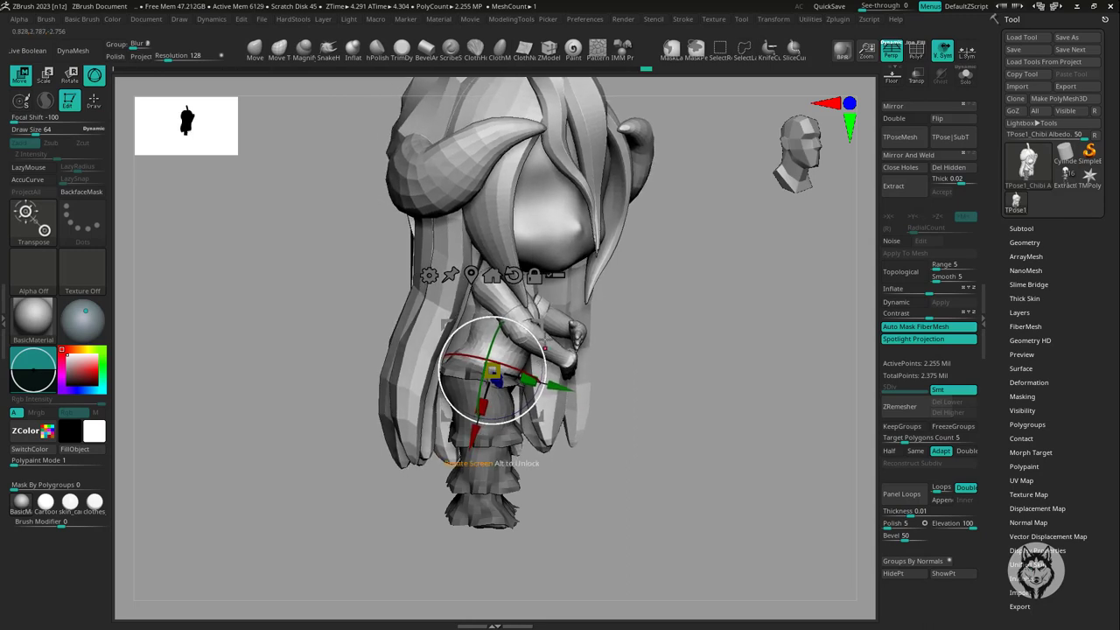
- Unhide the pillow block and hide its skeleton decoration
{"action": "mouse_move", "coordinate": [588, 386]}
{"action": "left_mouse_down", "text": "shift"}
{"action": "mouse_move", "coordinate": [665, 379]}
{"action": "mouse_move", "coordinate": [713, 462]}
{"action": "mouse_move", "coordinate": [593, 276]}
{"action": "left_mouse_up", "text": "shift"}
{"action": "key", "text": "q"}
{"action": "left_click", "coordinate": [710, 463], "text": "ctrl+shift"}
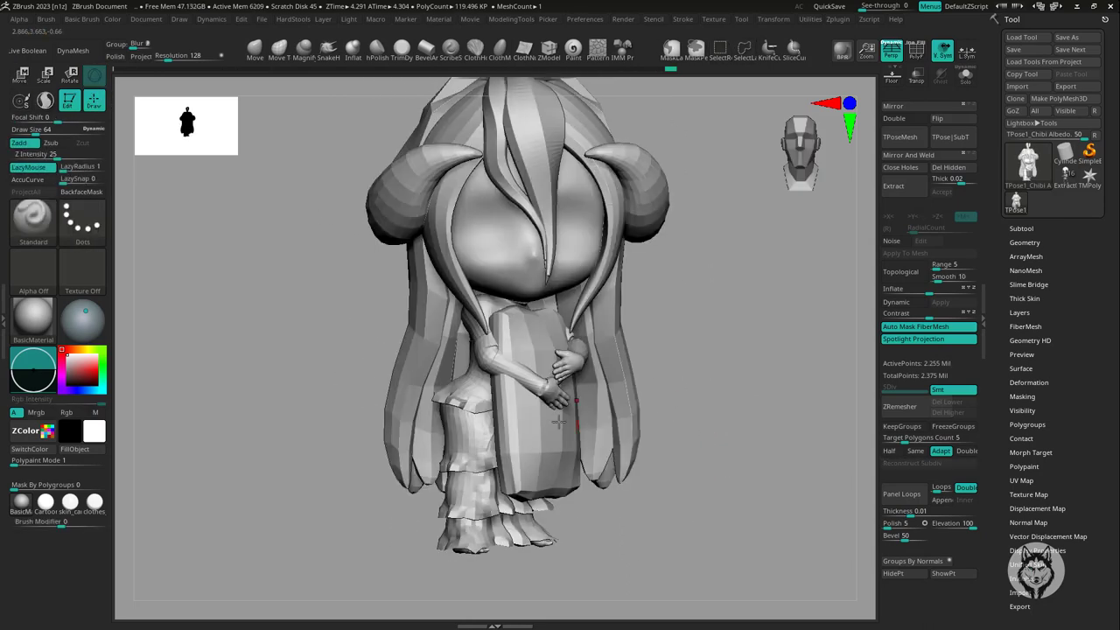
{"action": "left_click", "coordinate": [560, 411], "text": "ctrl+shift"}
{"action": "left_click", "coordinate": [567, 420], "text": "ctrl+shift"}
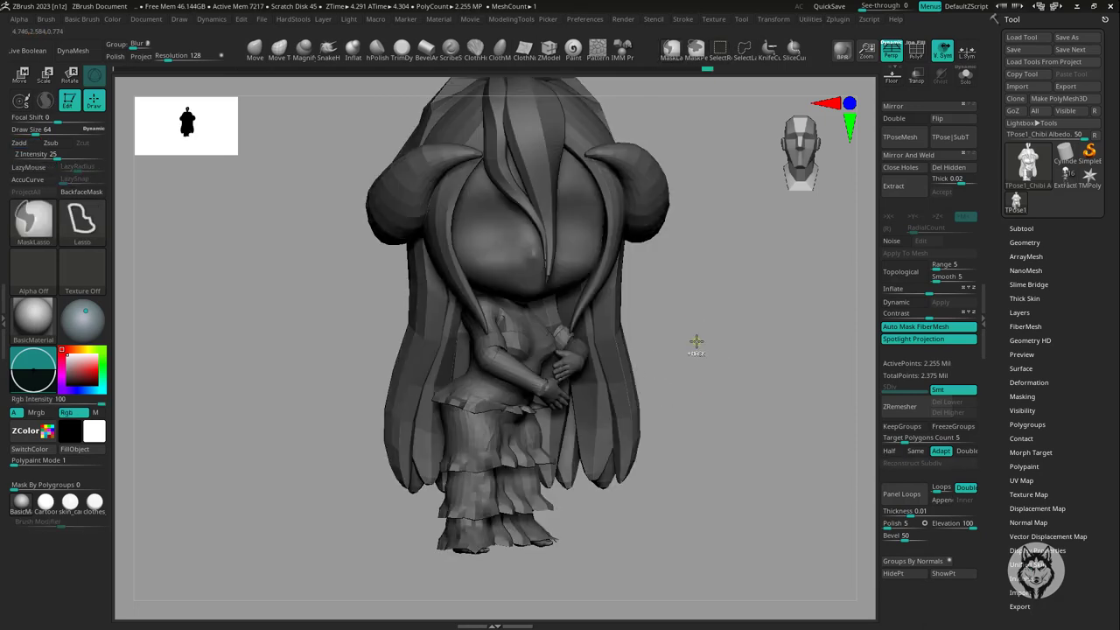
{"action": "mouse_move", "coordinate": [694, 342]}
{"action": "left_mouse_down", "text": "ctrl+shift"}
{"action": "mouse_move", "coordinate": [665, 368]}
{"action": "mouse_move", "coordinate": [715, 329]}
{"action": "left_mouse_up", "text": "ctrl+shift"}
- Isolate body and pillow and push the pillow into the arms with a smaller Move brush
{"action": "key", "text": "w"}
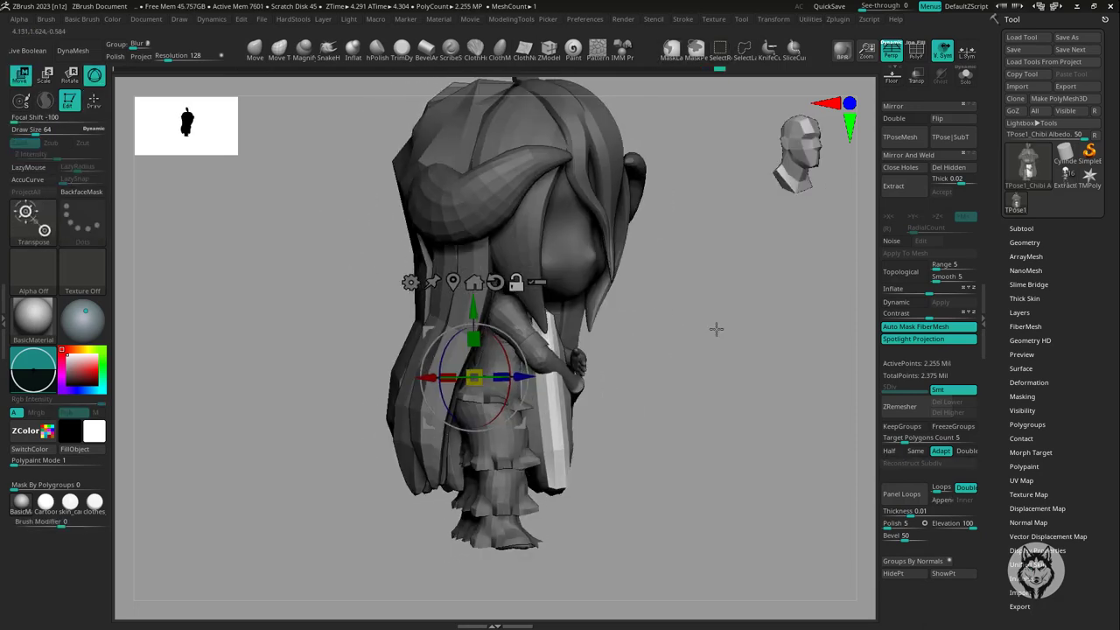
{"action": "mouse_move", "coordinate": [591, 365]}
{"action": "left_mouse_down"}
{"action": "mouse_move", "coordinate": [708, 333]}
{"action": "mouse_move", "coordinate": [619, 301]}
{"action": "left_mouse_up"}
{"action": "key", "text": "q"}
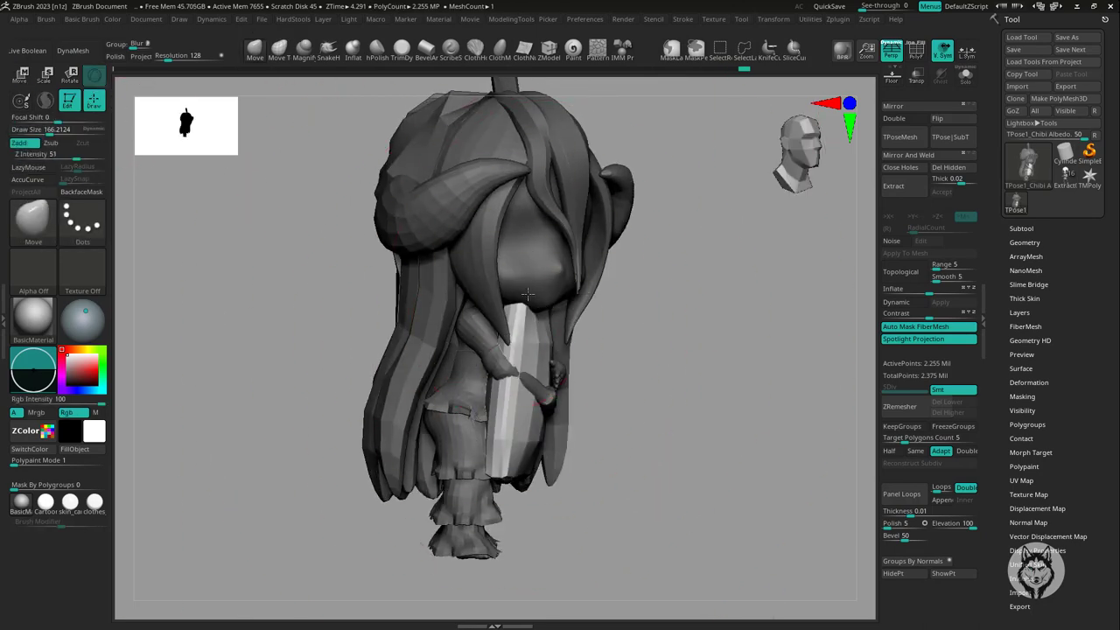
{"action": "mouse_move", "coordinate": [651, 366]}
{"action": "left_mouse_down"}
{"action": "mouse_move", "coordinate": [621, 372]}
{"action": "mouse_move", "coordinate": [691, 368]}
{"action": "mouse_move", "coordinate": [647, 455]}
{"action": "mouse_move", "coordinate": [568, 486]}
{"action": "mouse_move", "coordinate": [755, 445]}
{"action": "mouse_move", "coordinate": [755, 417]}
{"action": "mouse_move", "coordinate": [585, 391]}
{"action": "mouse_move", "coordinate": [720, 312]}
{"action": "mouse_move", "coordinate": [412, 450]}
{"action": "mouse_move", "coordinate": [585, 325]}
{"action": "left_mouse_up"}
{"action": "key", "text": "s"}
{"action": "left_click", "coordinate": [585, 325], "text": "ctrl+shift"}
{"action": "left_click_drag", "start_coordinate": [682, 325], "coordinate": [614, 346]}
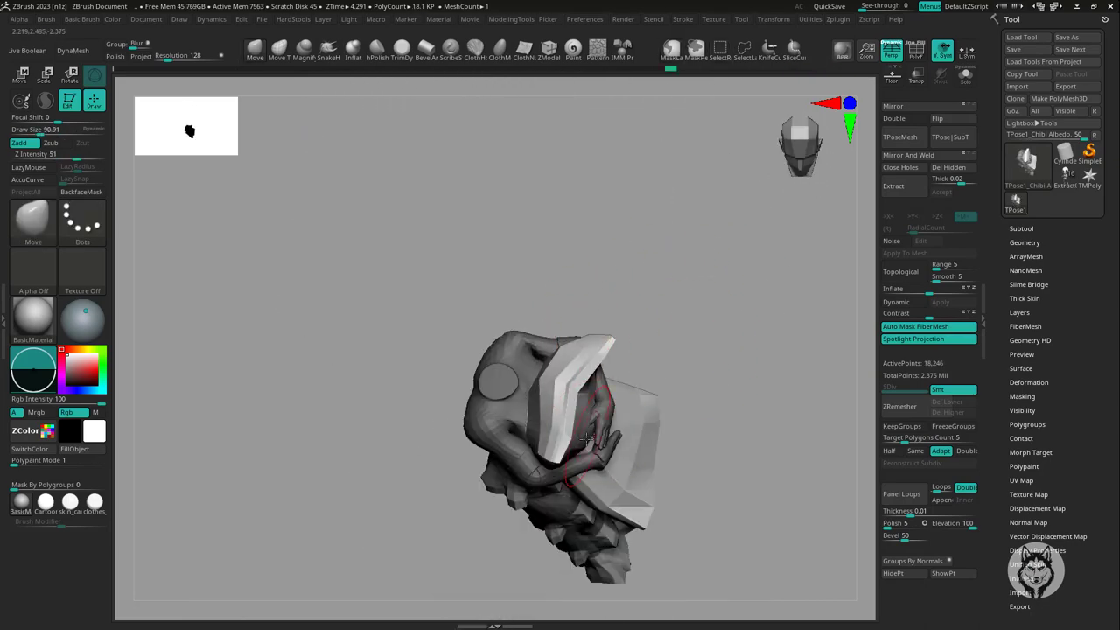
{"action": "mouse_move", "coordinate": [586, 438]}
{"action": "left_mouse_down"}
{"action": "mouse_move", "coordinate": [612, 438]}
{"action": "mouse_move", "coordinate": [600, 350]}
{"action": "mouse_move", "coordinate": [563, 400]}
{"action": "mouse_move", "coordinate": [751, 411]}
{"action": "mouse_move", "coordinate": [613, 470]}
{"action": "mouse_move", "coordinate": [644, 284]}
{"action": "left_mouse_up"}
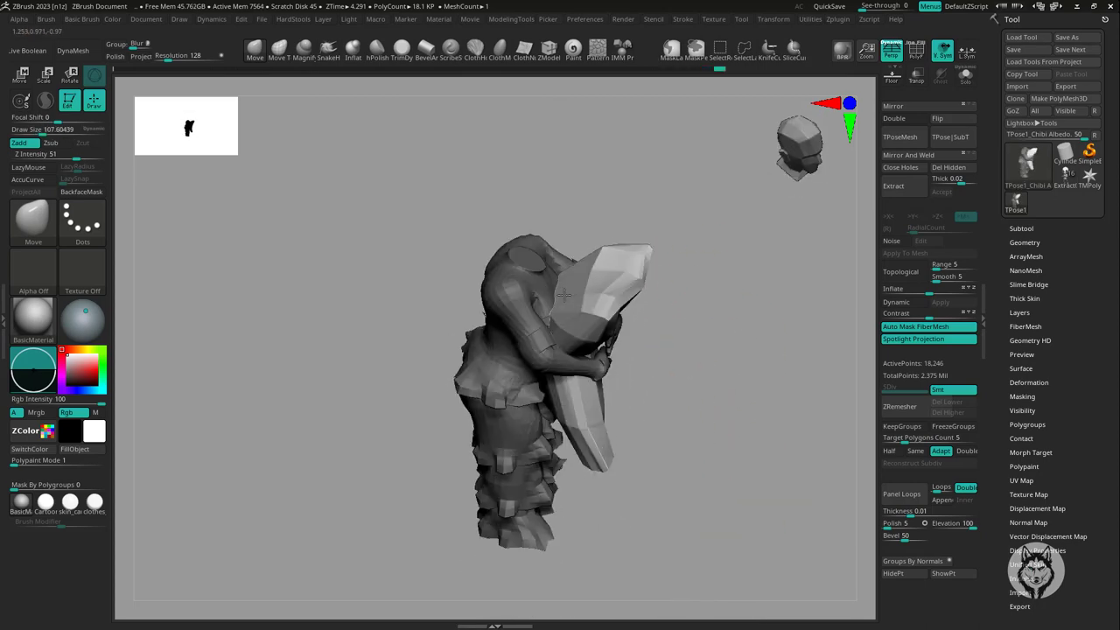
{"action": "mouse_move", "coordinate": [564, 296]}
{"action": "left_mouse_down"}
{"action": "mouse_move", "coordinate": [530, 250]}
{"action": "mouse_move", "coordinate": [726, 274]}
{"action": "left_mouse_up"}
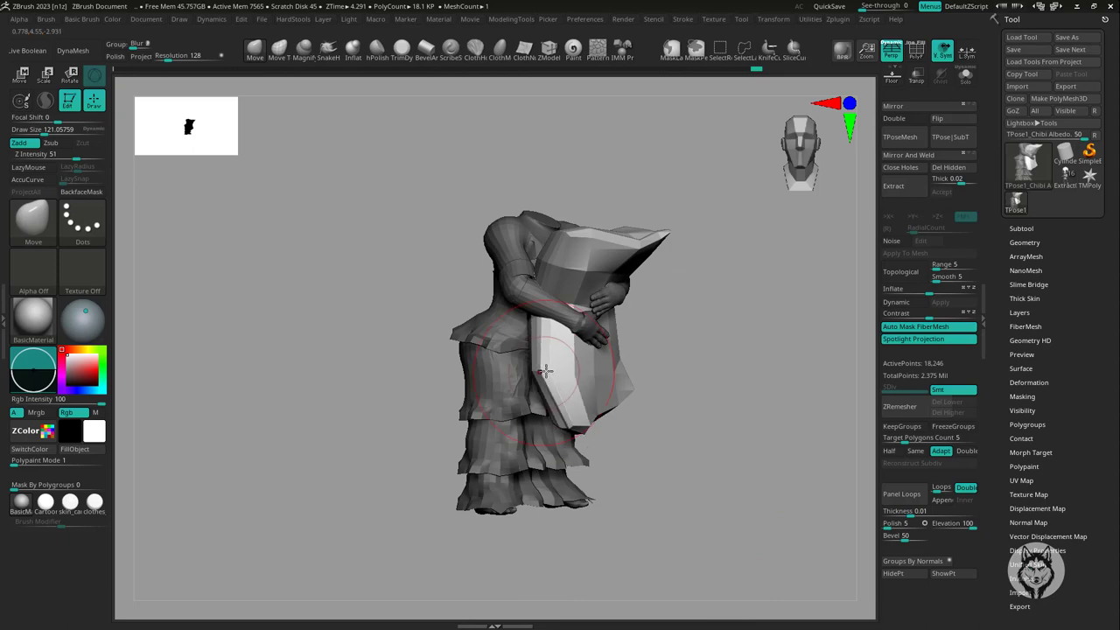
{"action": "mouse_move", "coordinate": [545, 371]}
{"action": "left_mouse_down"}
{"action": "mouse_move", "coordinate": [722, 347]}
{"action": "mouse_move", "coordinate": [770, 408]}
{"action": "mouse_move", "coordinate": [702, 325]}
{"action": "left_mouse_up"}
{"action": "left_click", "coordinate": [723, 347], "text": "ctrl+shift"}
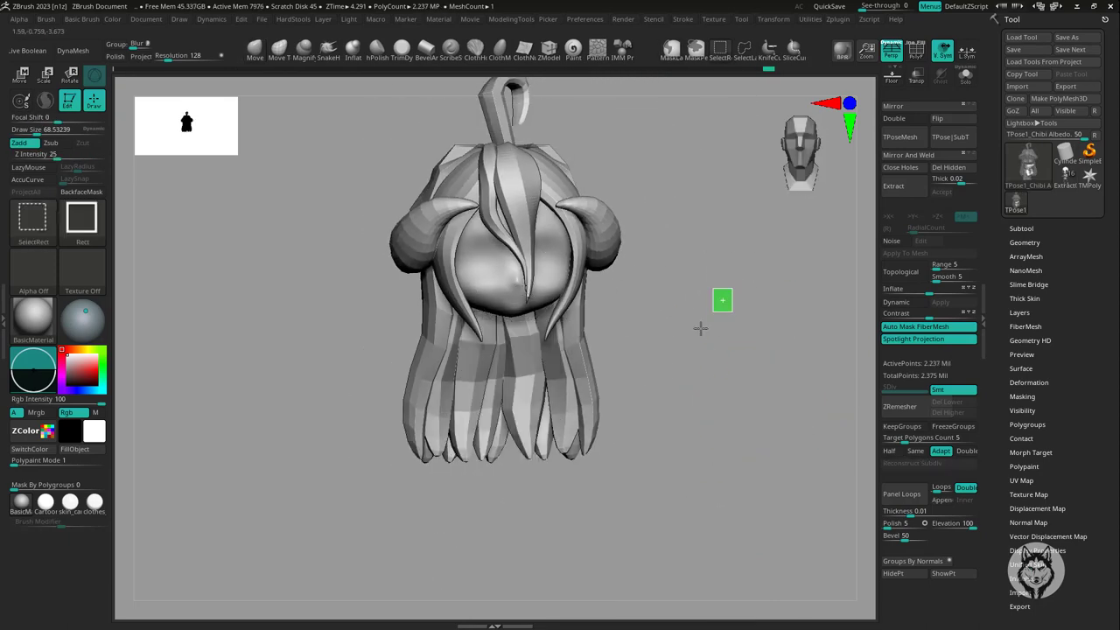
- Hide the head and hair to inspect the body, then show the whole figure again
{"action": "left_click", "coordinate": [22, 74]}
{"action": "mouse_move", "coordinate": [682, 367]}
{"action": "left_mouse_down"}
{"action": "mouse_move", "coordinate": [612, 219]}
{"action": "mouse_move", "coordinate": [665, 367]}
{"action": "mouse_move", "coordinate": [511, 280]}
{"action": "mouse_move", "coordinate": [680, 289]}
{"action": "mouse_move", "coordinate": [707, 405]}
{"action": "left_mouse_up"}
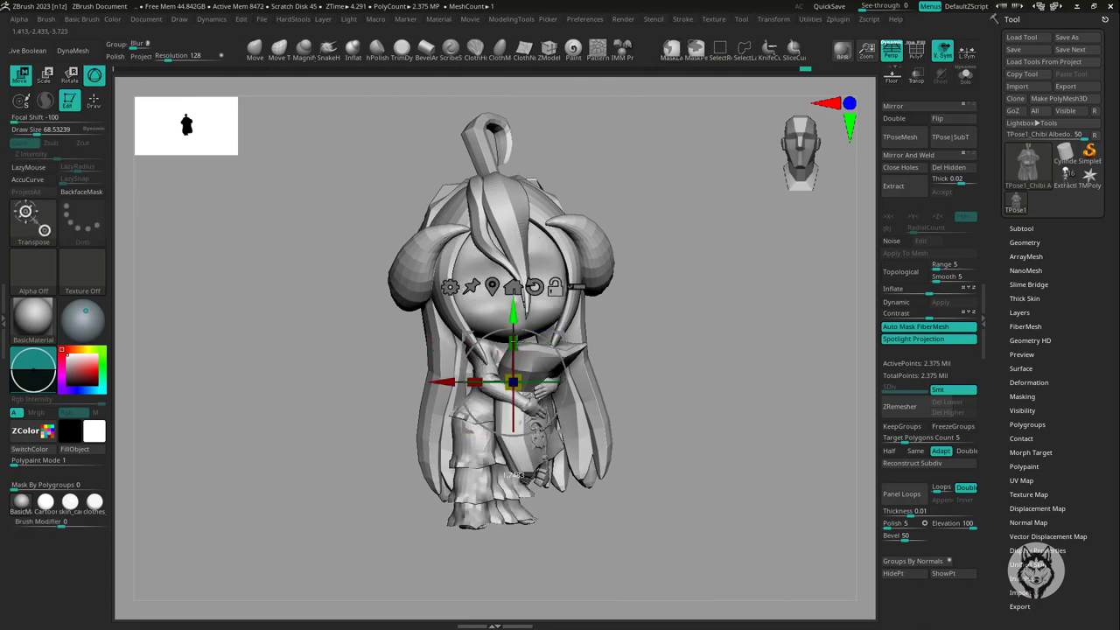
{"action": "left_click_drag", "start_coordinate": [514, 516], "coordinate": [680, 463]}
{"action": "key", "text": "q"}
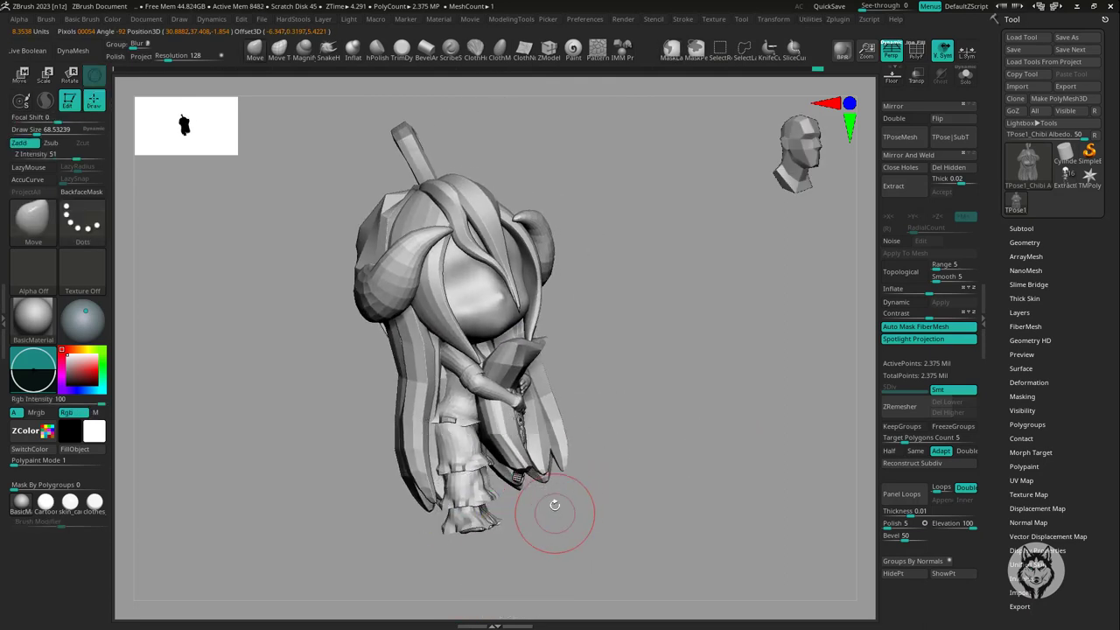
{"action": "left_click", "coordinate": [423, 422], "text": "ctrl+shift"}
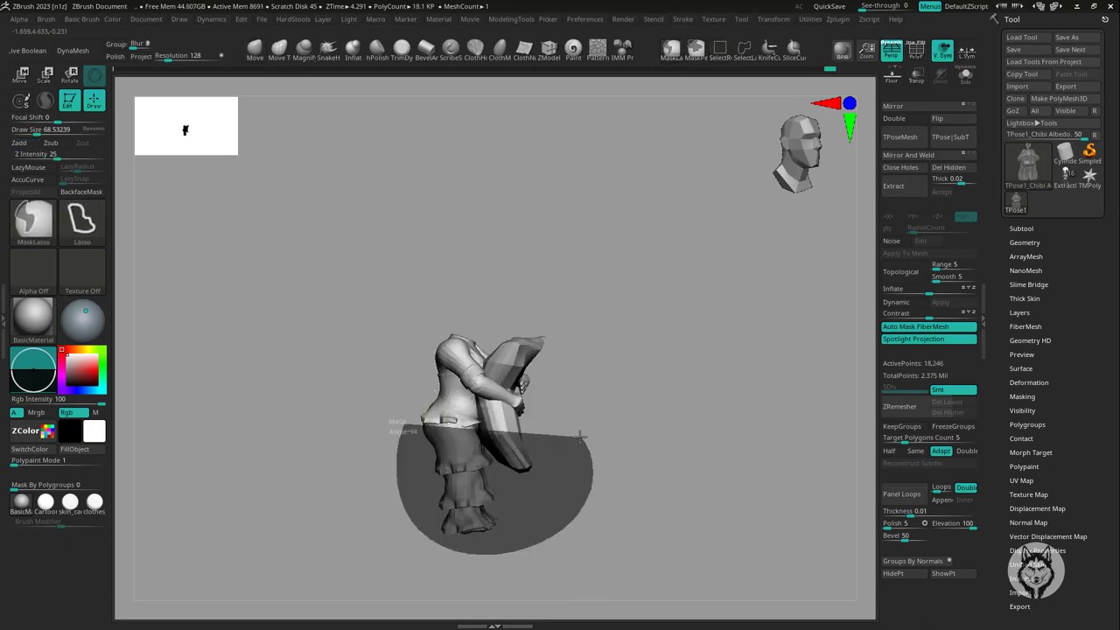
{"action": "left_click", "coordinate": [394, 411], "text": "ctrl+shift"}
{"action": "mouse_move", "coordinate": [687, 417]}
{"action": "left_mouse_down"}
{"action": "mouse_move", "coordinate": [138, 162]}
{"action": "mouse_move", "coordinate": [561, 357]}
{"action": "mouse_move", "coordinate": [512, 398]}
{"action": "left_mouse_up"}
{"action": "key", "text": "w"}
{"action": "left_click_drag", "start_coordinate": [657, 394], "coordinate": [635, 426]}
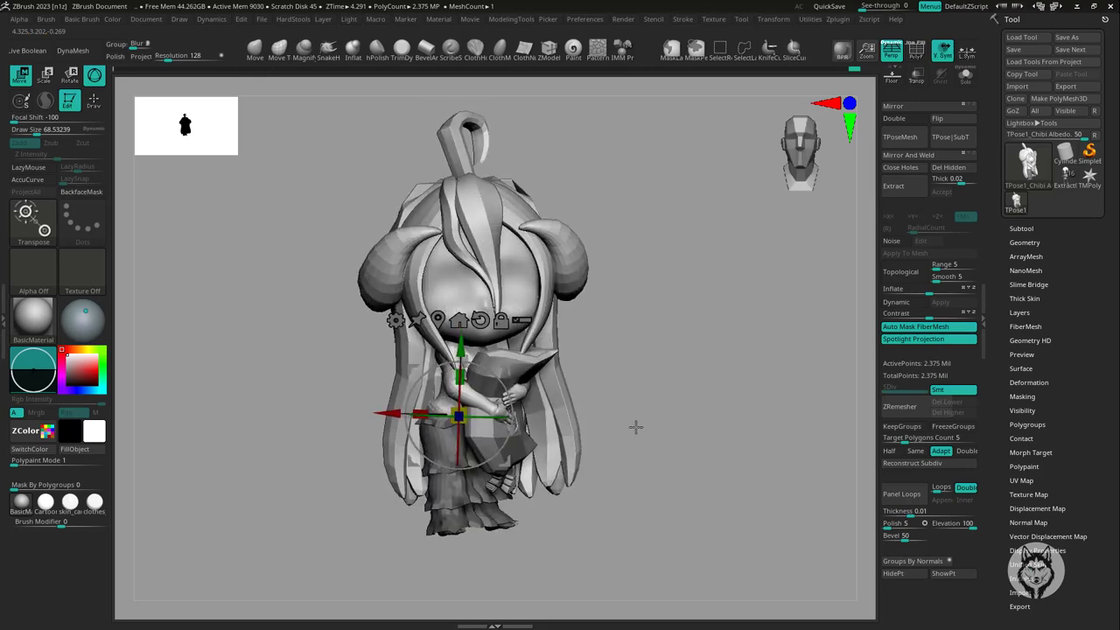
{"action": "left_click_drag", "start_coordinate": [507, 417], "coordinate": [509, 420]}
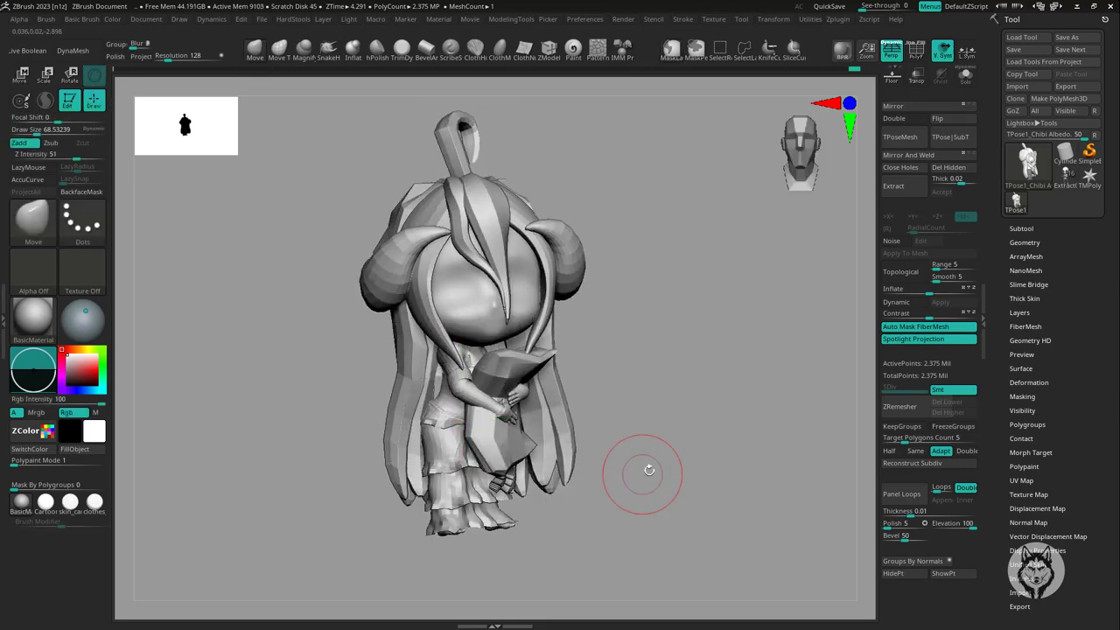
- Hide the body to view the hair and horns, then undo back to the full model
{"action": "left_click", "coordinate": [559, 394], "text": "ctrl+shift"}
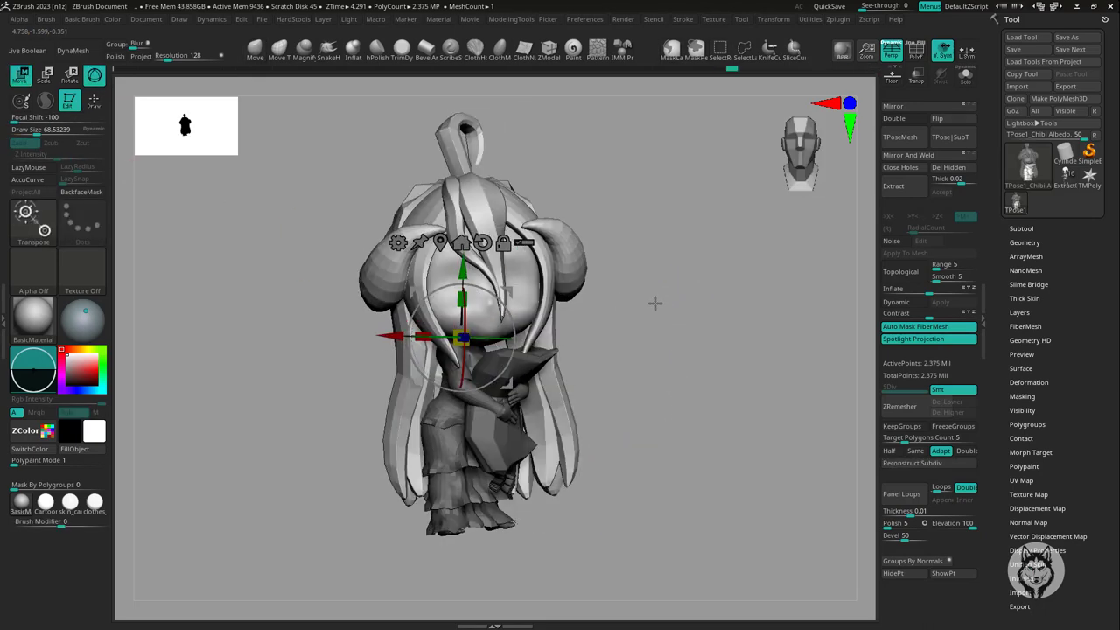
{"action": "right_click_drag", "start_coordinate": [654, 303], "coordinate": [709, 398], "text": "ctrl"}
{"action": "key", "text": "q"}
{"action": "left_click", "coordinate": [652, 409], "text": "ctrl+shift"}
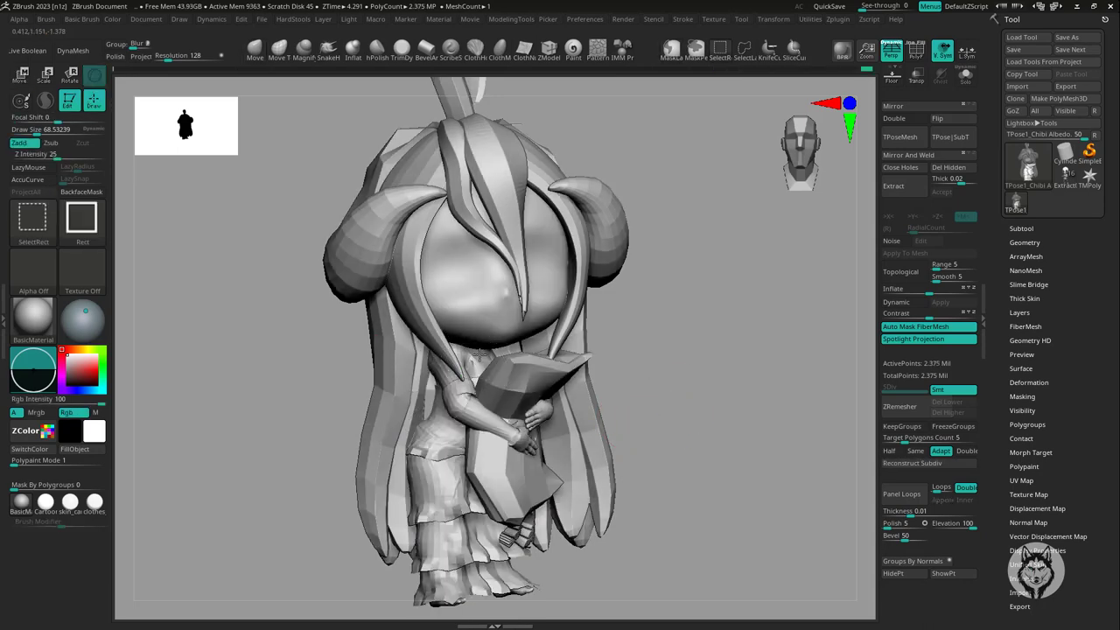
{"action": "left_click", "coordinate": [480, 352], "text": "ctrl+shift"}
{"action": "left_click_drag", "start_coordinate": [413, 380], "coordinate": [623, 357], "text": "ctrl"}
{"action": "key", "text": "ctrl+z"}
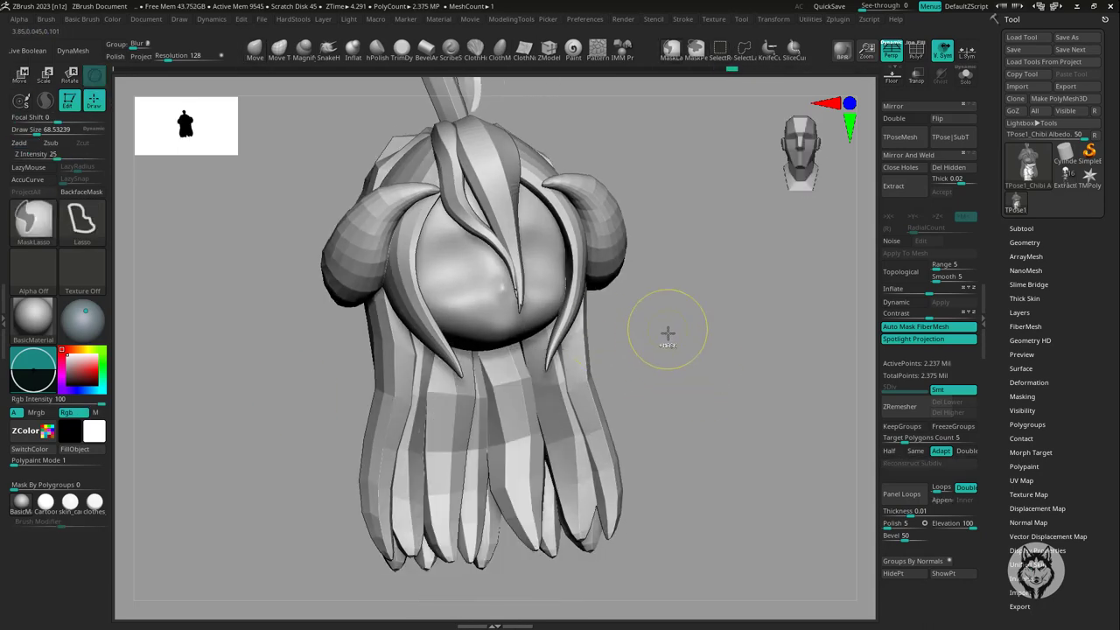
{"action": "key", "text": "ctrl+z"}
{"action": "key", "text": "ctrl+shift+z"}
{"action": "key", "text": "ctrl+shift+z"}
{"action": "key", "text": "ctrl+z"}
{"action": "key", "text": "ctrl+z"}
{"action": "key", "text": "ctrl+z"}
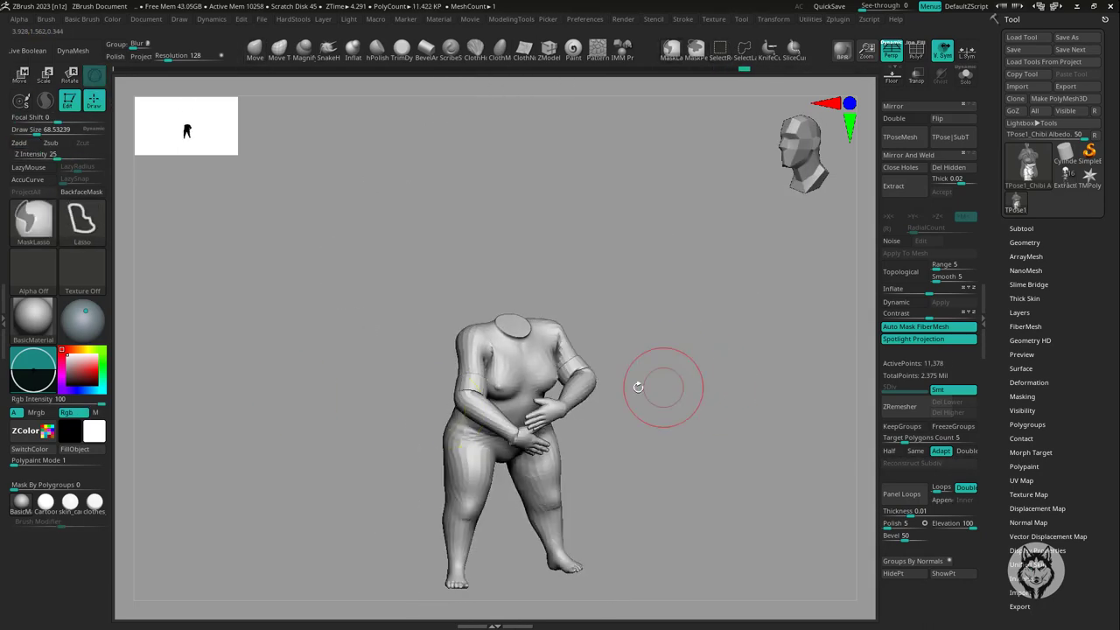
{"action": "left_click_drag", "start_coordinate": [546, 392], "coordinate": [596, 302]}
{"action": "key", "text": "ctrl+shift+z"}
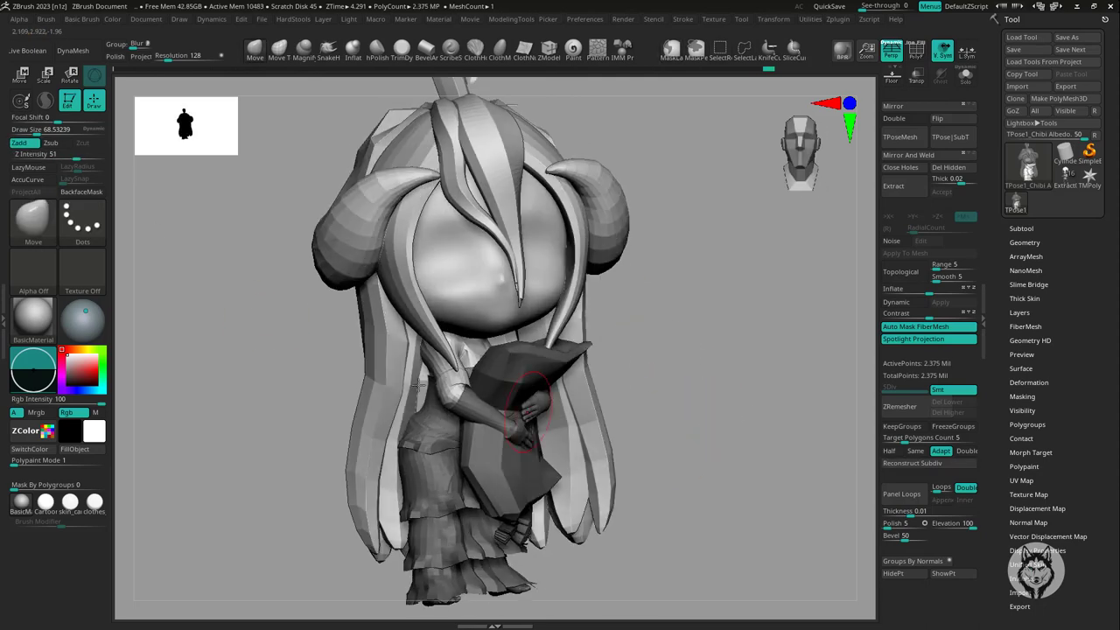
- Step through the undo history to return to the earlier headless body stage
{"action": "left_click", "coordinate": [475, 433], "text": "ctrl+shift"}
{"action": "left_click", "coordinate": [612, 350], "text": "ctrl+shift"}
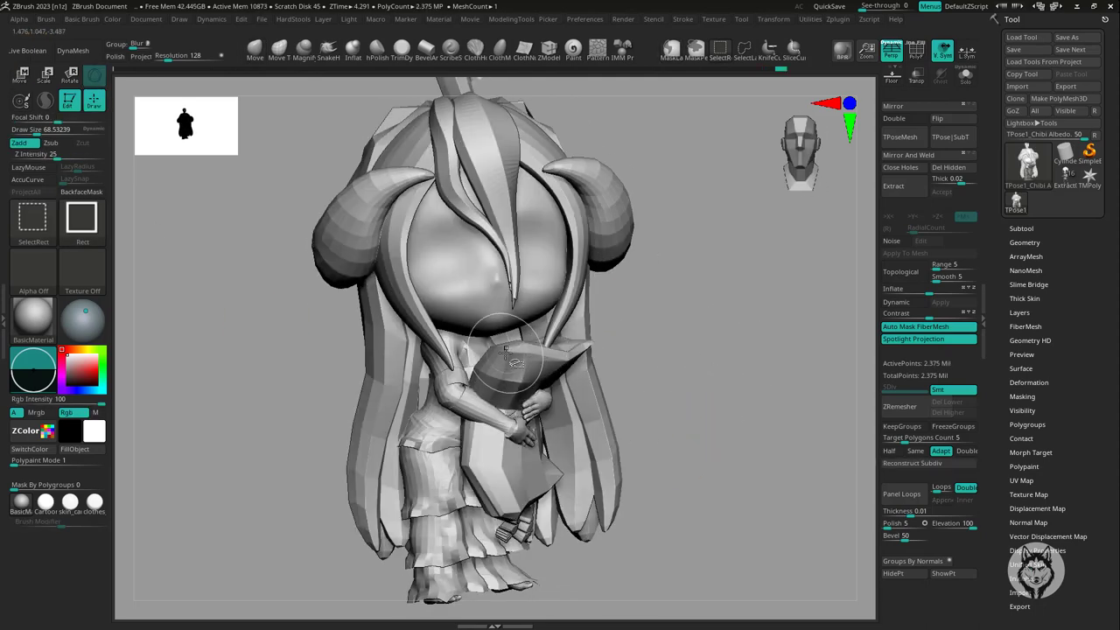
{"action": "key", "text": "ctrl+z"}
{"action": "key", "text": "ctrl+z"}
{"action": "key", "text": "ctrl+z"}
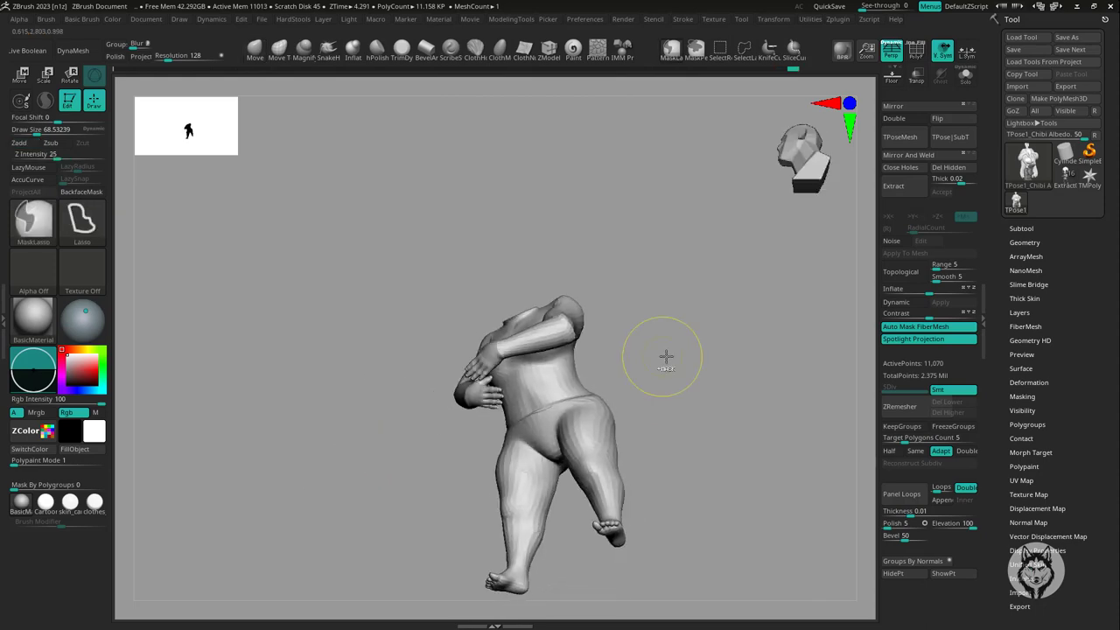
{"action": "left_click_drag", "start_coordinate": [665, 356], "coordinate": [622, 379]}
{"action": "key", "text": "ctrl+shift+z"}
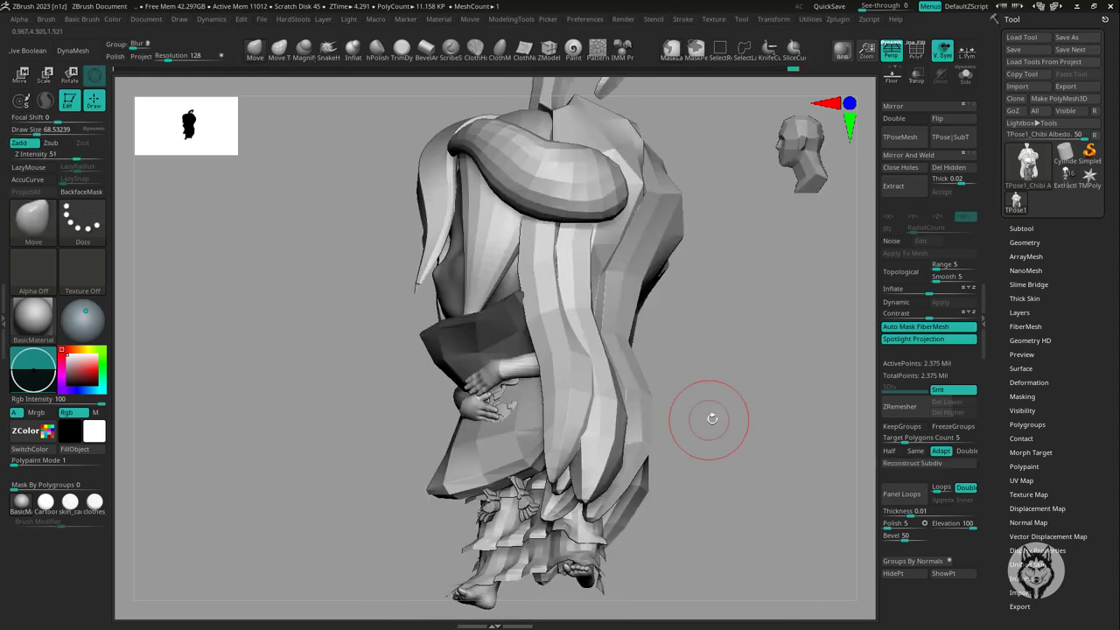
{"action": "key", "text": "ctrl+z"}
{"action": "key", "text": "ctrl+shift+z"}
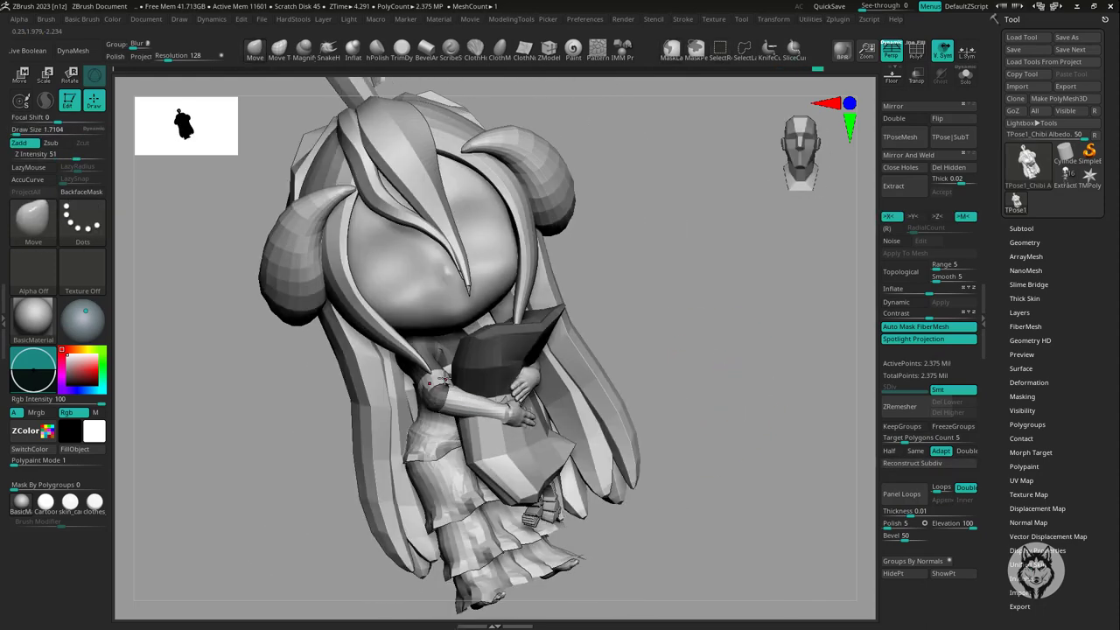
{"action": "key", "text": "ctrl+z"}
{"action": "key", "text": "ctrl+shift+z"}
{"action": "key", "text": "ctrl+z"}
{"action": "key", "text": "ctrl+shift+z"}
{"action": "key", "text": "ctrl+z"}
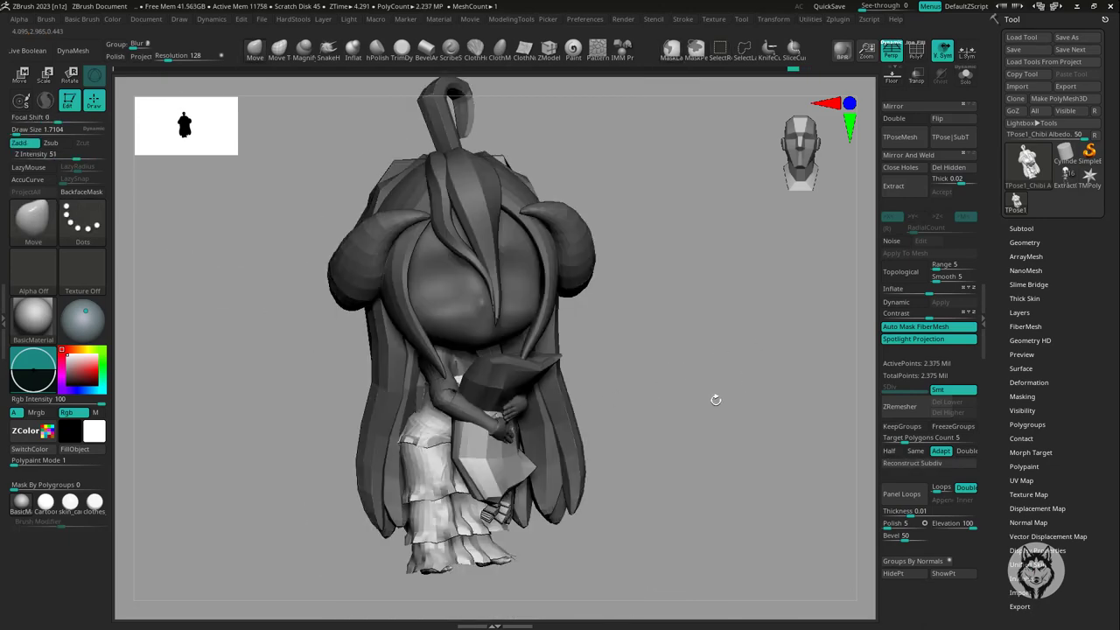
{"action": "key", "text": "ctrl+z"}
{"action": "key", "text": "ctrl+shift+z"}
- Solo the active subtool, turn on the polygon wireframe, and select the hand subtool
{"action": "left_click_drag", "start_coordinate": [748, 250], "coordinate": [785, 154], "text": "alt"}
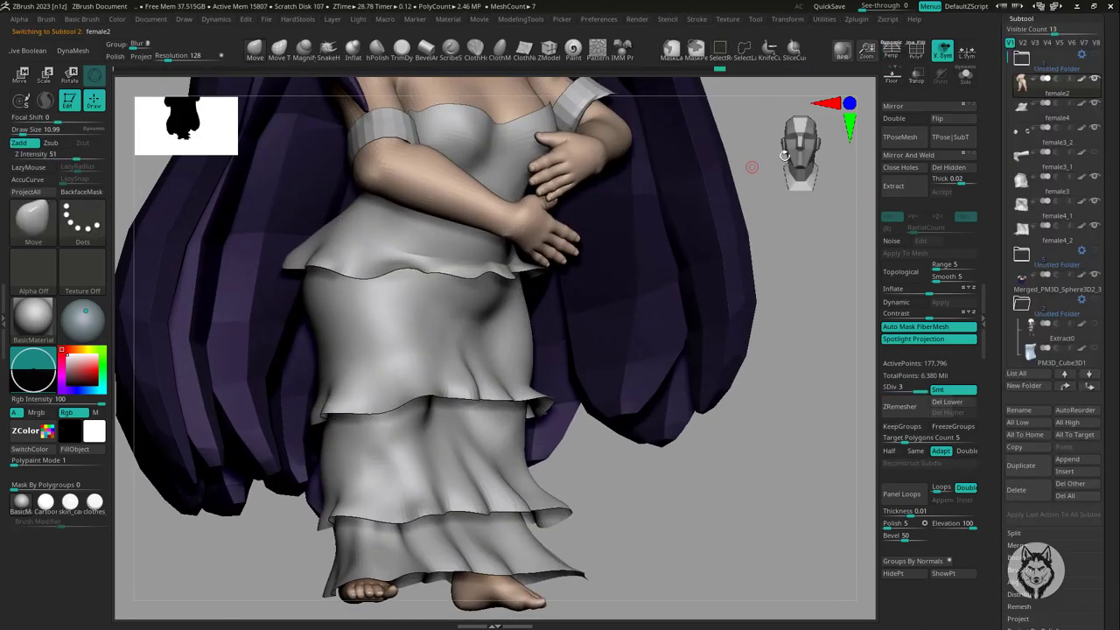
{"action": "left_click", "coordinate": [966, 75]}
{"action": "left_click", "coordinate": [915, 50]}
{"action": "mouse_move", "coordinate": [752, 262]}
{"action": "left_mouse_down", "text": "alt"}
{"action": "mouse_move", "coordinate": [779, 417]}
{"action": "mouse_move", "coordinate": [556, 328]}
{"action": "left_mouse_up", "text": "alt"}
{"action": "left_click", "coordinate": [528, 318], "text": "alt"}
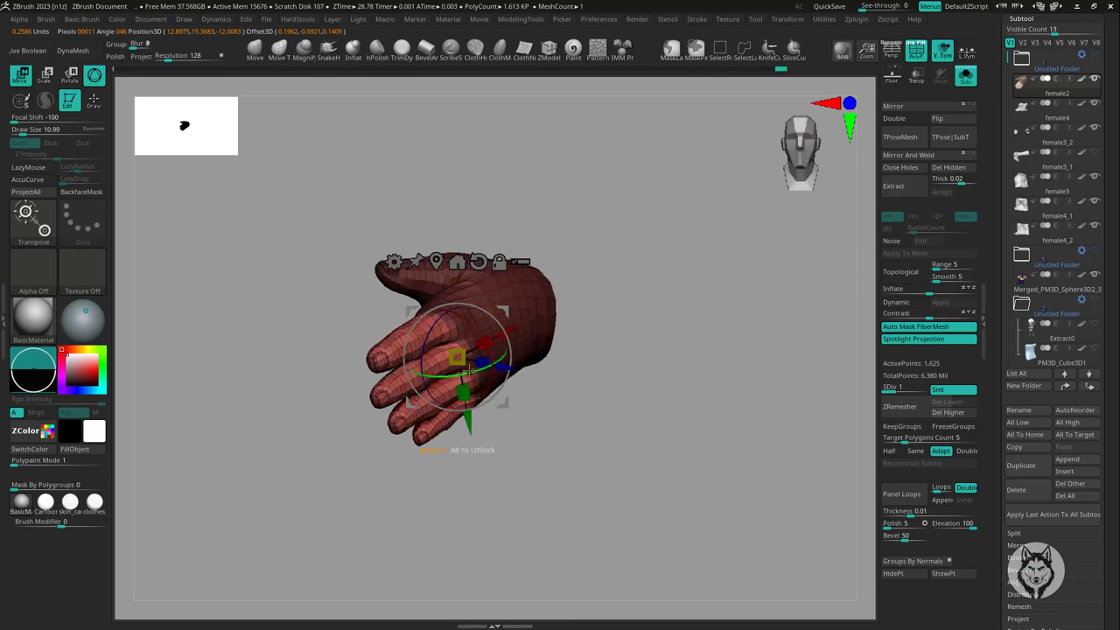
- Move the hand with the Transpose gizmo so it rests against the chest
{"action": "left_click_drag", "start_coordinate": [602, 361], "coordinate": [466, 332]}
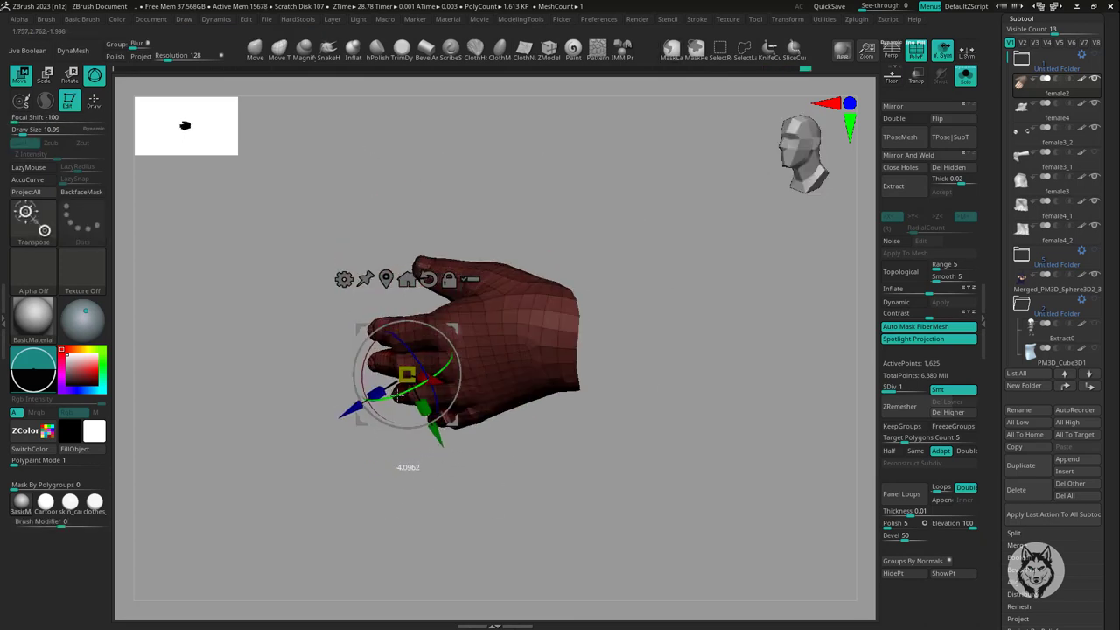
{"action": "left_click_drag", "start_coordinate": [427, 433], "coordinate": [431, 338]}
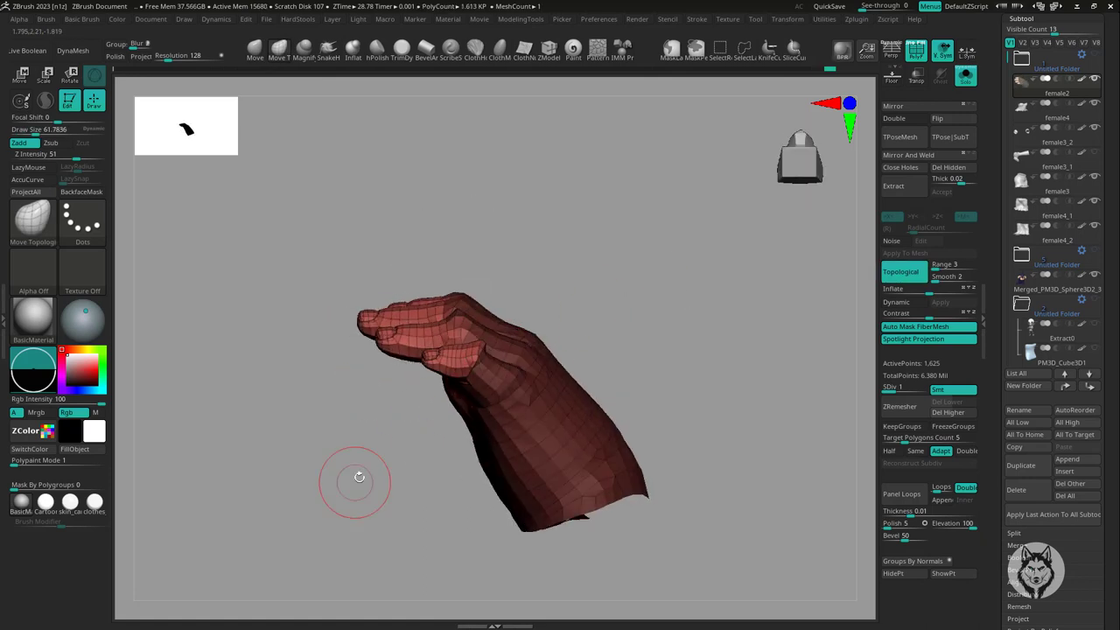
{"action": "right_click_drag", "start_coordinate": [417, 341], "coordinate": [297, 142]}
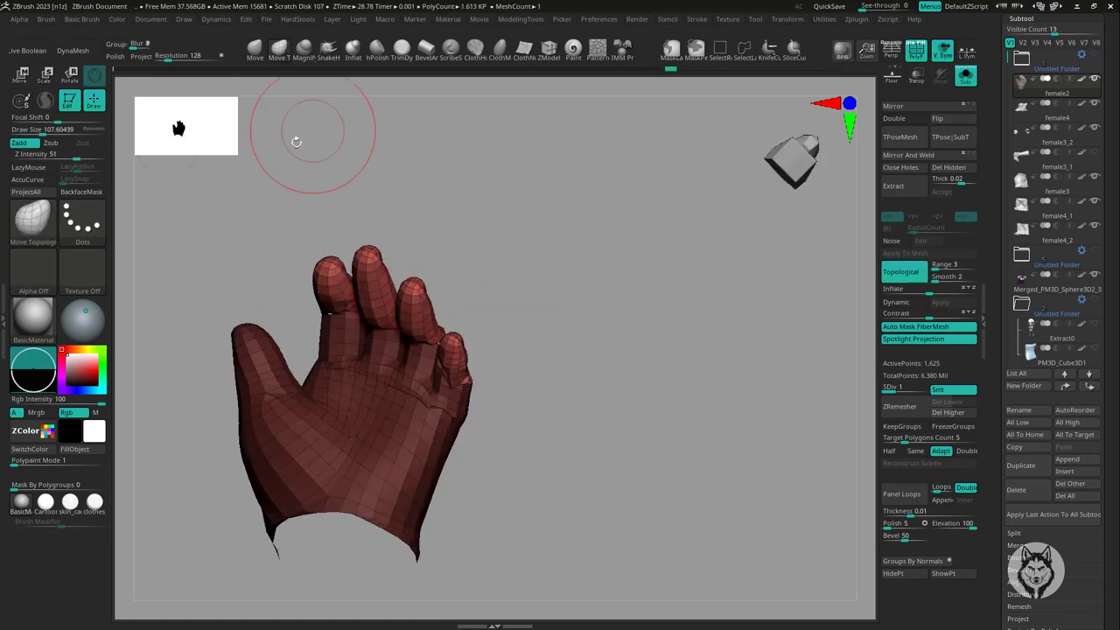
{"action": "right_click_drag", "start_coordinate": [327, 218], "coordinate": [426, 322]}
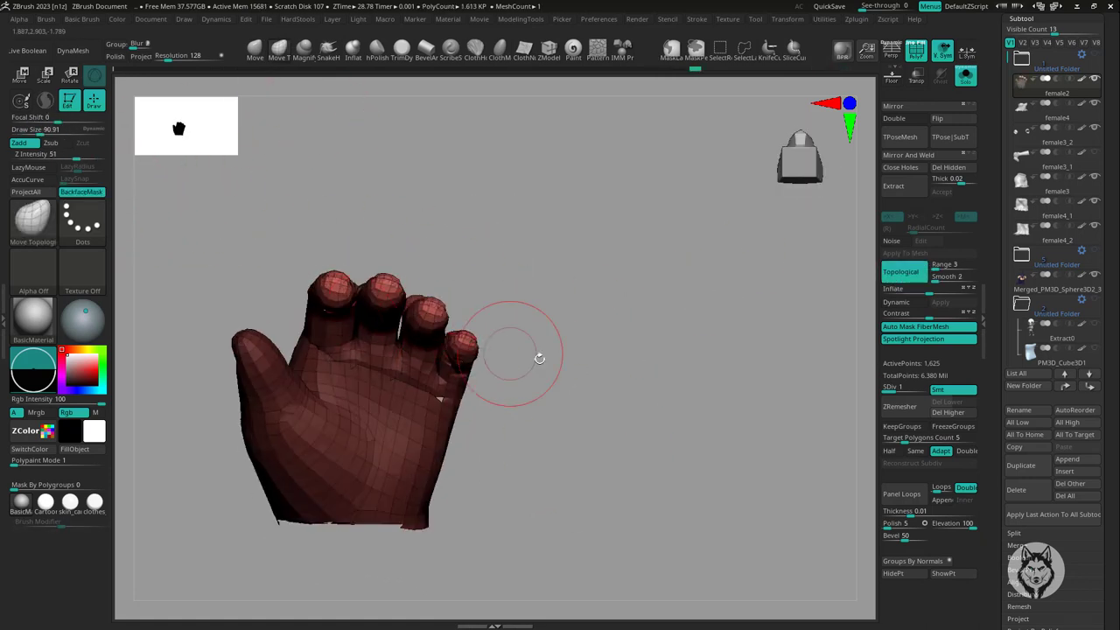
{"action": "right_click_drag", "start_coordinate": [539, 358], "coordinate": [438, 463]}
{"action": "key", "text": "w"}
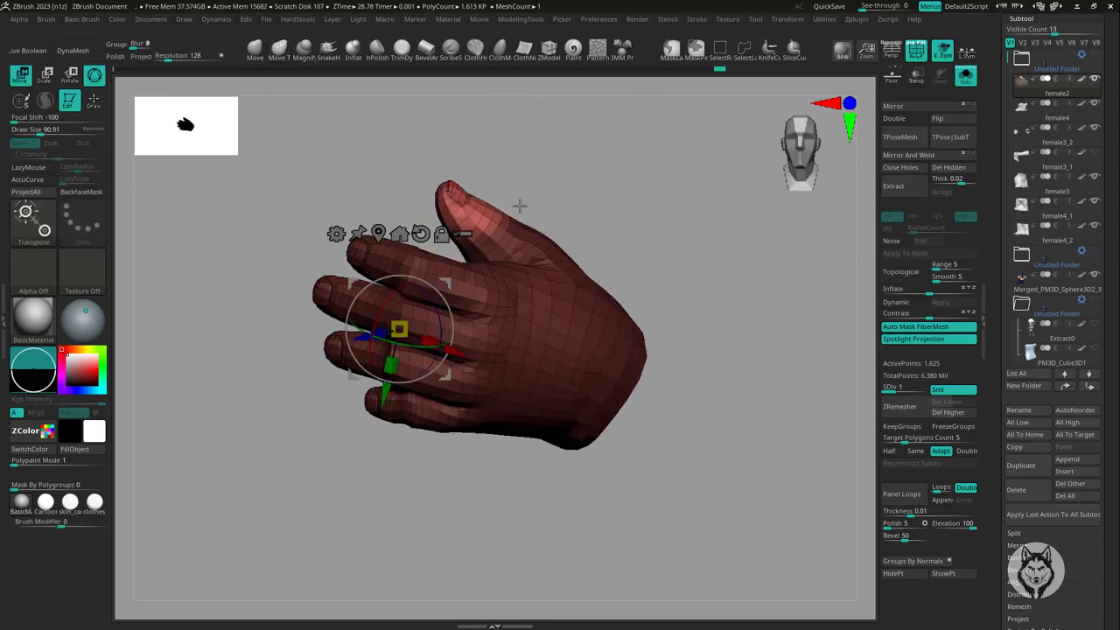
{"action": "mouse_move", "coordinate": [519, 206]}
{"action": "right_mouse_down"}
{"action": "mouse_move", "coordinate": [650, 187]}
{"action": "mouse_move", "coordinate": [607, 167]}
{"action": "mouse_move", "coordinate": [612, 218]}
{"action": "mouse_move", "coordinate": [670, 227]}
{"action": "mouse_move", "coordinate": [442, 259]}
{"action": "right_mouse_up"}
{"action": "key", "text": "q"}
{"action": "key", "text": "w"}
{"action": "mouse_move", "coordinate": [651, 133]}
{"action": "right_mouse_down"}
{"action": "mouse_move", "coordinate": [688, 248]}
{"action": "mouse_move", "coordinate": [705, 195]}
{"action": "mouse_move", "coordinate": [697, 342]}
{"action": "mouse_move", "coordinate": [743, 388]}
{"action": "mouse_move", "coordinate": [688, 338]}
{"action": "right_mouse_up"}
- Refine the soloed hand's pose with the Transpose gizmo, pivoting at the thumb tip
{"action": "key", "text": "q"}
{"action": "key", "text": "w"}
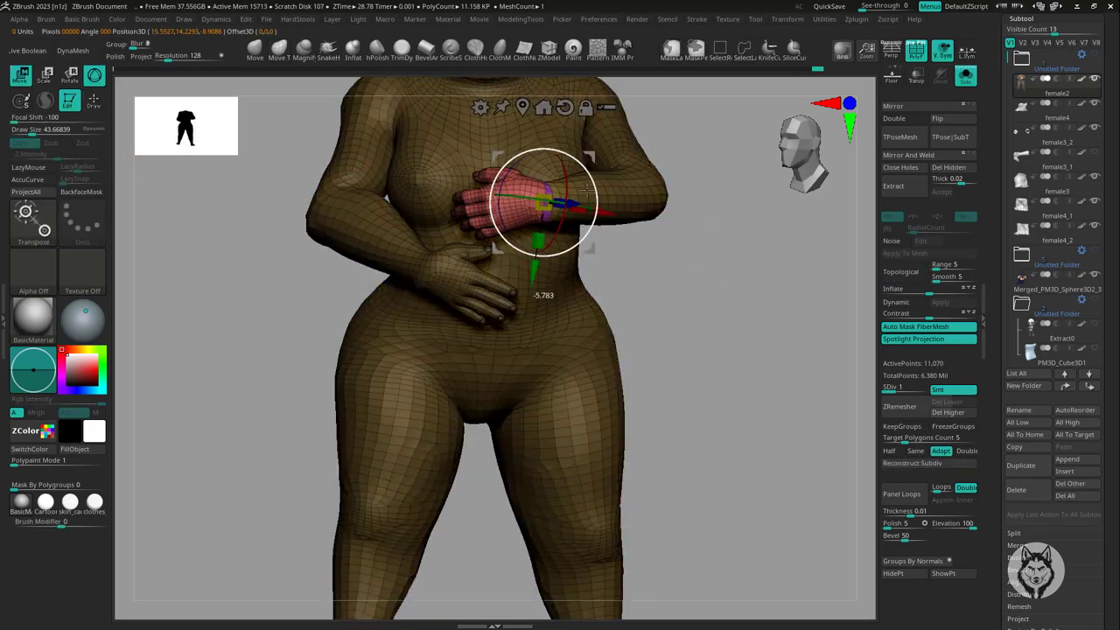
{"action": "mouse_move", "coordinate": [202, 185]}
{"action": "right_mouse_down"}
{"action": "mouse_move", "coordinate": [377, 175]}
{"action": "mouse_move", "coordinate": [574, 332]}
{"action": "mouse_move", "coordinate": [715, 387]}
{"action": "mouse_move", "coordinate": [689, 413]}
{"action": "mouse_move", "coordinate": [708, 370]}
{"action": "mouse_move", "coordinate": [600, 350]}
{"action": "mouse_move", "coordinate": [536, 306]}
{"action": "mouse_move", "coordinate": [737, 294]}
{"action": "mouse_move", "coordinate": [557, 187]}
{"action": "mouse_move", "coordinate": [732, 350]}
{"action": "right_mouse_up"}
{"action": "key", "text": "q"}
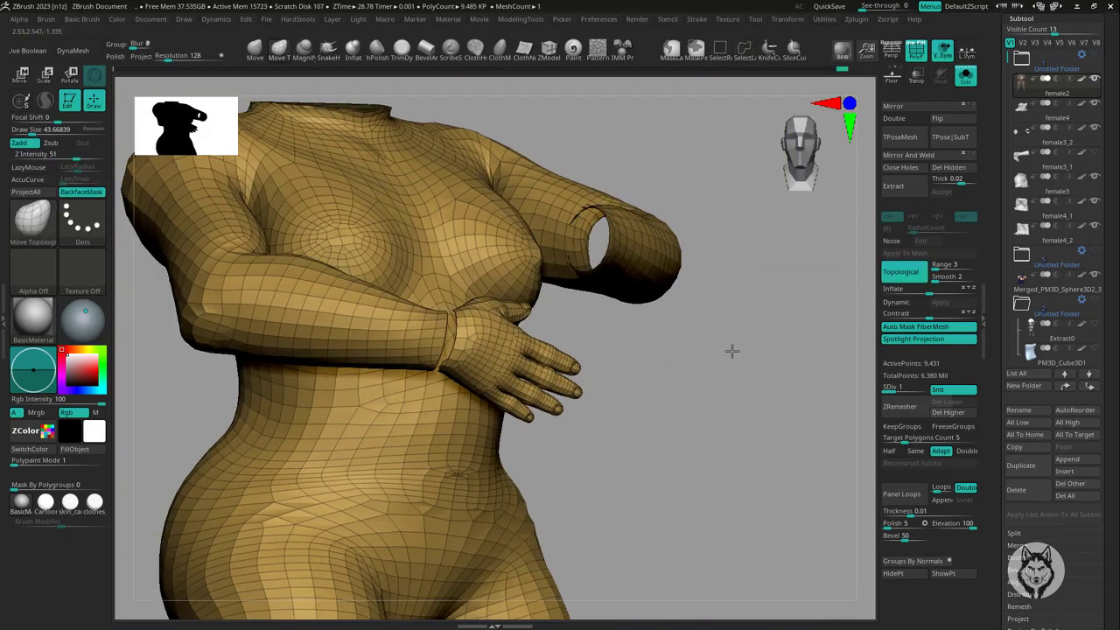
{"action": "left_click", "coordinate": [560, 367], "text": "alt"}
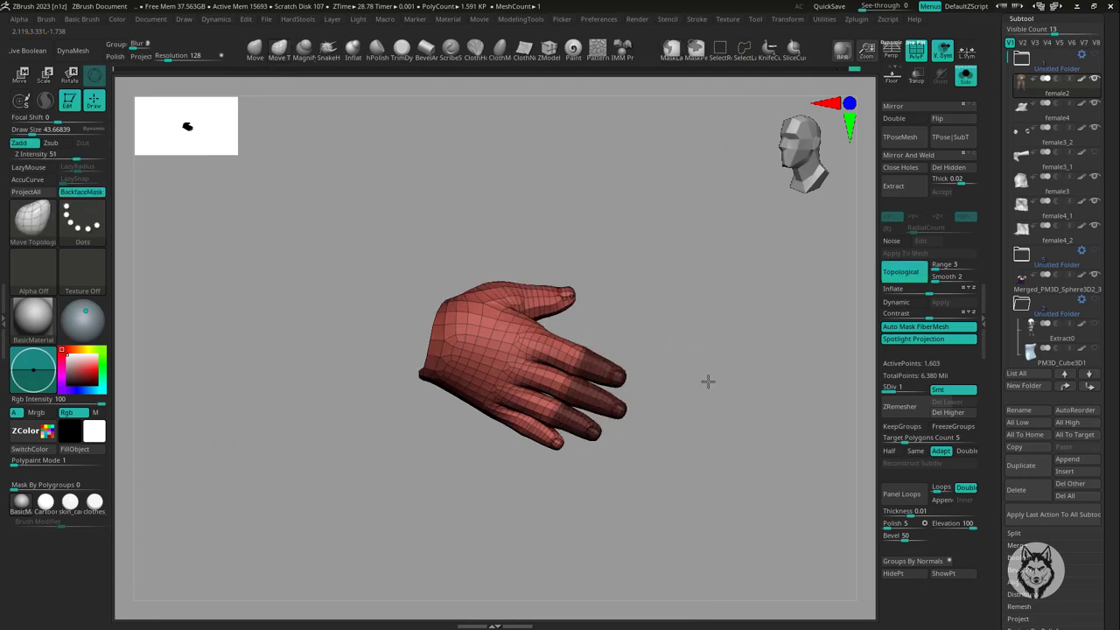
{"action": "key", "text": "w"}
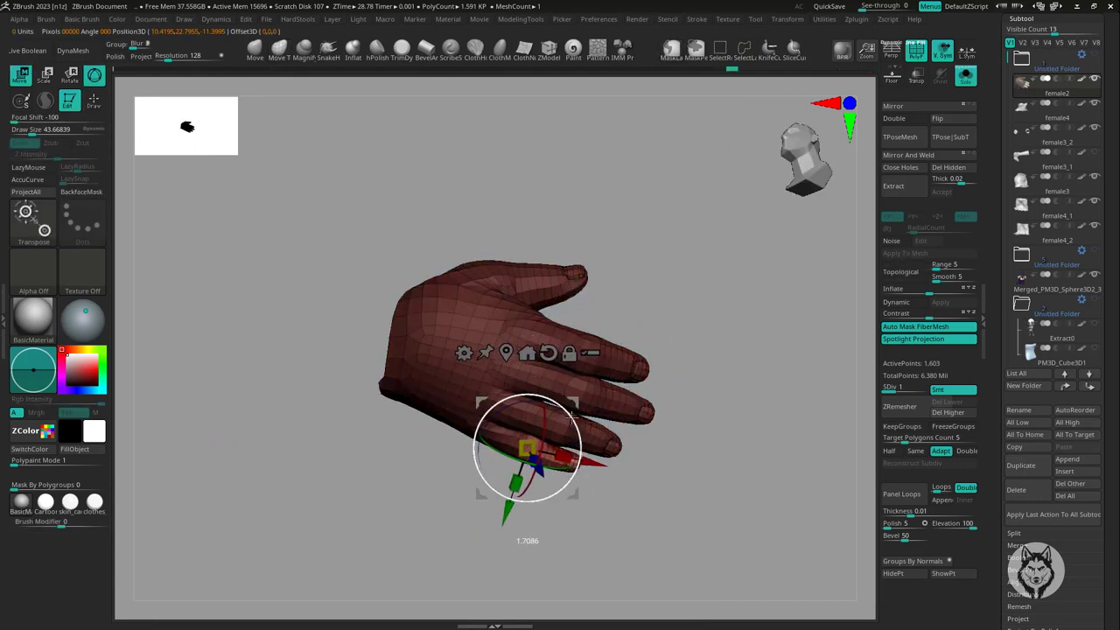
{"action": "mouse_move", "coordinate": [572, 418]}
{"action": "right_mouse_down"}
{"action": "mouse_move", "coordinate": [600, 305]}
{"action": "mouse_move", "coordinate": [531, 342]}
{"action": "mouse_move", "coordinate": [465, 482]}
{"action": "mouse_move", "coordinate": [499, 425]}
{"action": "mouse_move", "coordinate": [703, 415]}
{"action": "mouse_move", "coordinate": [699, 395]}
{"action": "mouse_move", "coordinate": [400, 170]}
{"action": "mouse_move", "coordinate": [468, 208]}
{"action": "right_mouse_up"}
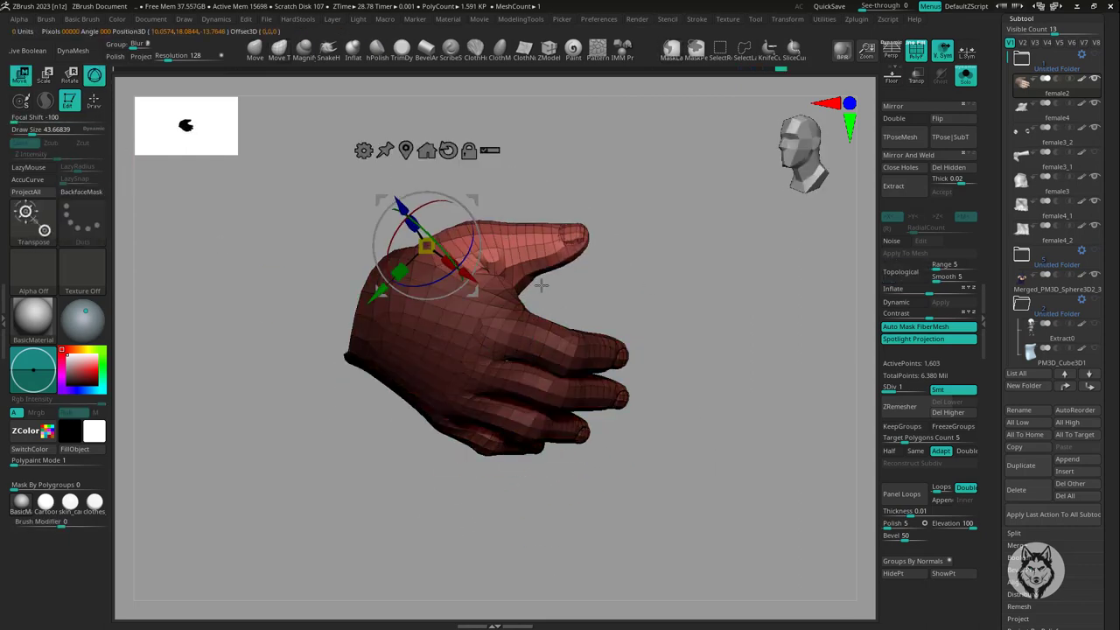
{"action": "left_click", "coordinate": [506, 225], "text": "alt"}
{"action": "mouse_move", "coordinate": [561, 219]}
{"action": "right_mouse_down"}
{"action": "mouse_move", "coordinate": [531, 191]}
{"action": "mouse_move", "coordinate": [679, 260]}
{"action": "mouse_move", "coordinate": [674, 237]}
{"action": "right_mouse_up"}
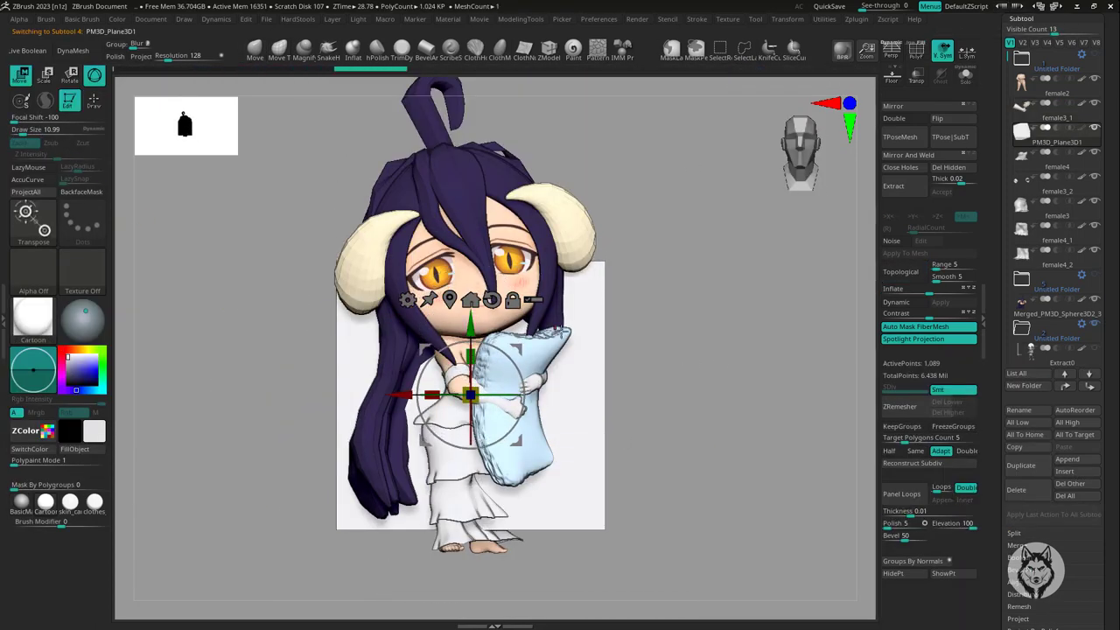
- Make the chibi see-through, shift the white plane left and down, and pick the Paint brush
{"action": "left_click", "coordinate": [916, 75]}
{"action": "left_click_drag", "start_coordinate": [470, 405], "coordinate": [414, 424]}
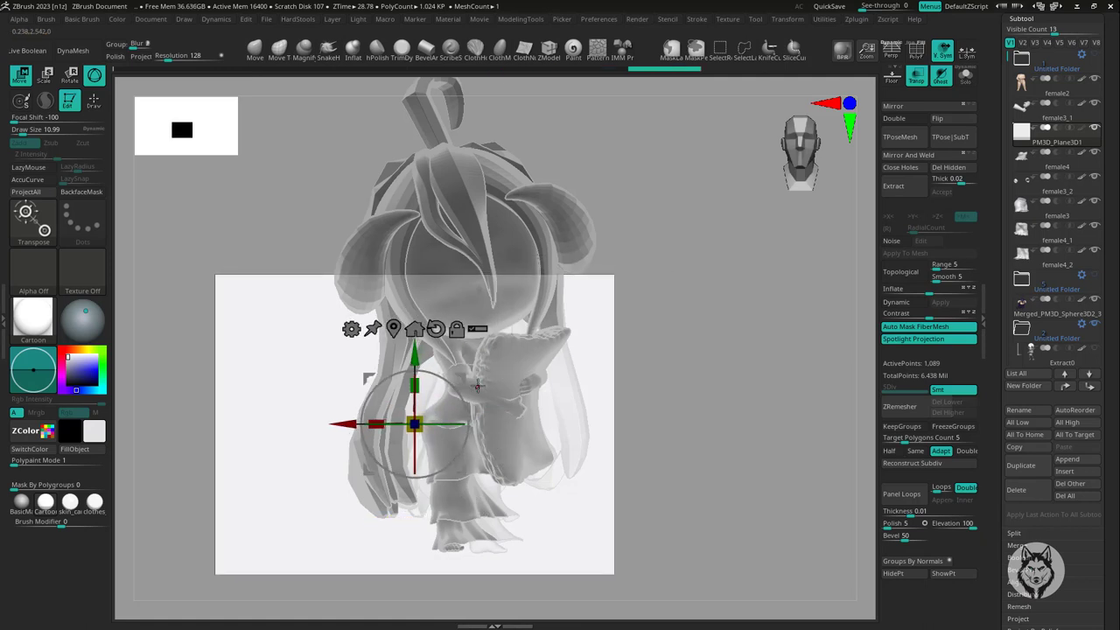
{"action": "key", "text": "b"}
{"action": "key", "text": "p"}
{"action": "key", "text": "a"}
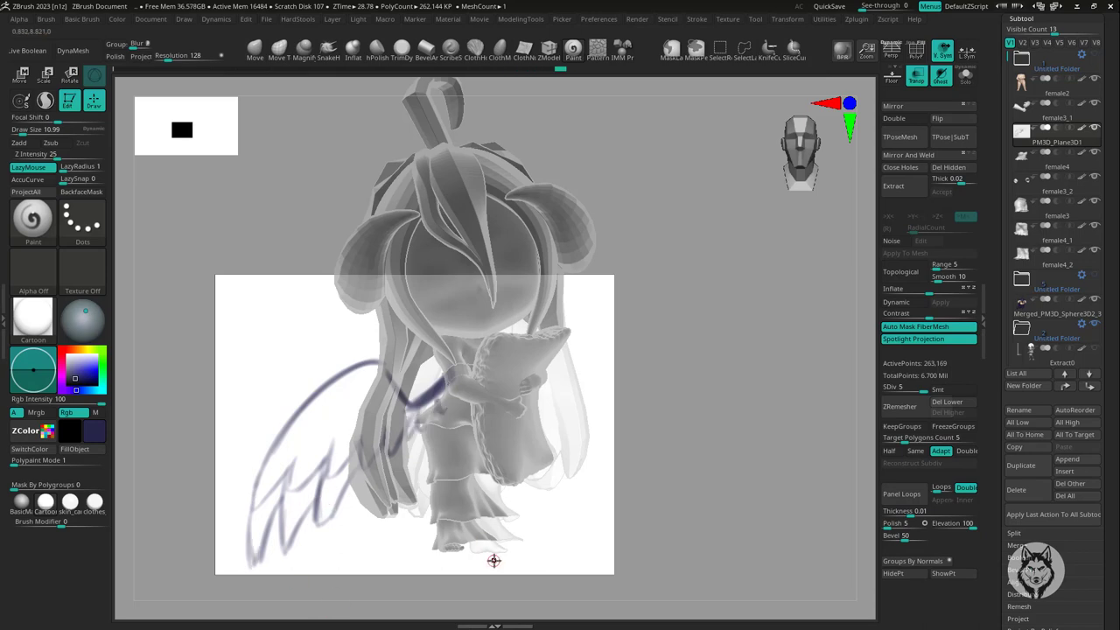
- Isolate the plane and trim it to the wing sketch with lasso, Delete Hidden and SliceCurve
{"action": "left_click", "coordinate": [665, 96], "text": "ctrl+shift"}
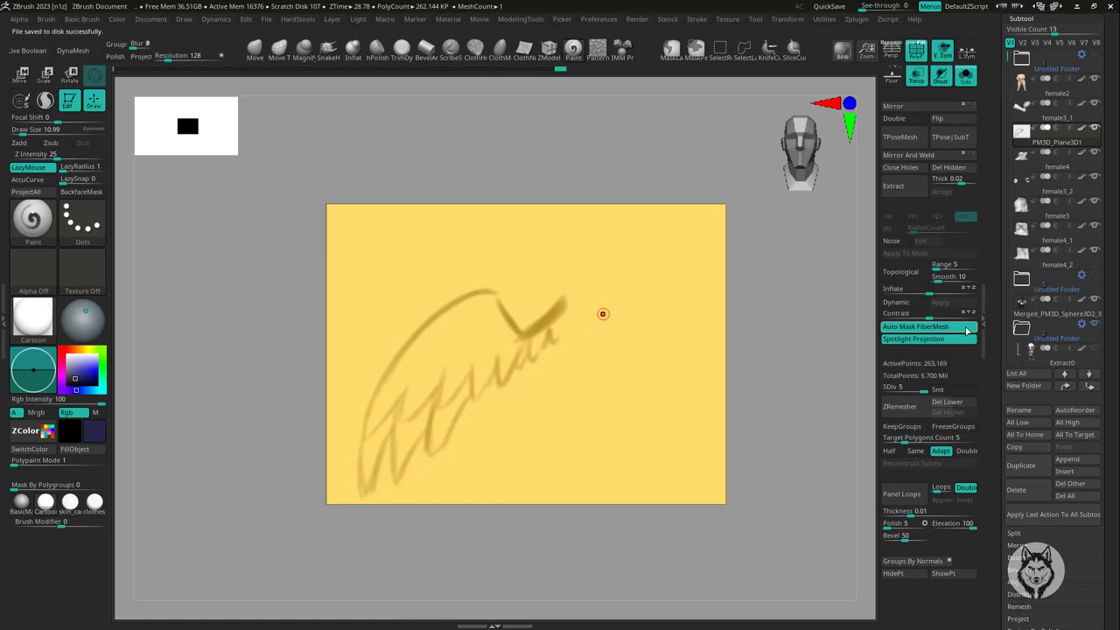
{"action": "left_click_drag", "start_coordinate": [367, 525], "coordinate": [674, 175], "text": "ctrl+shift"}
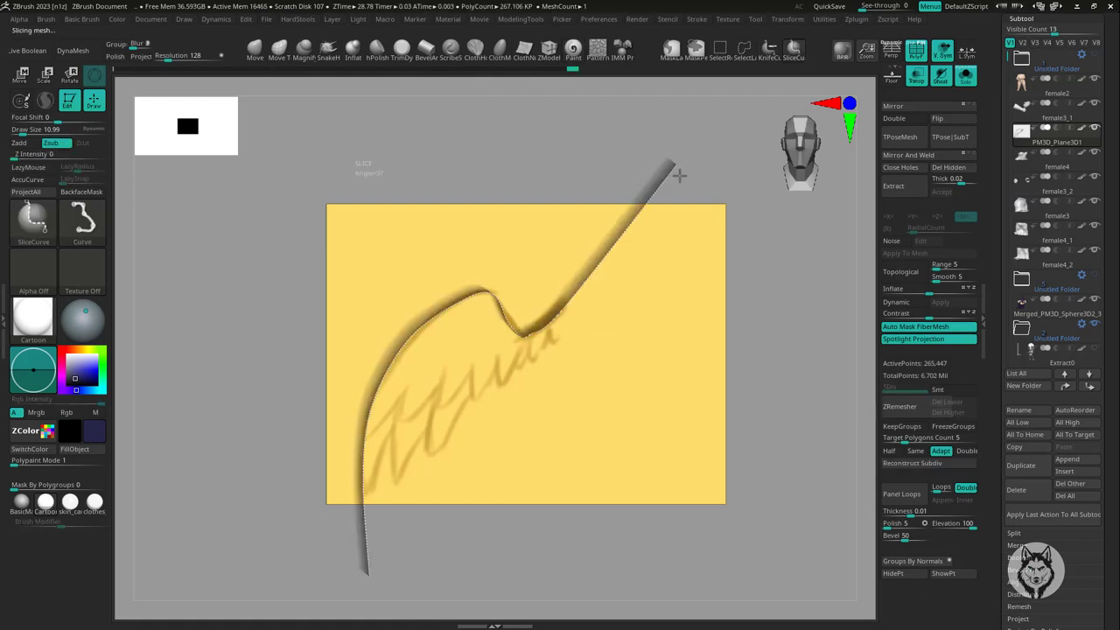
{"action": "left_click", "coordinate": [948, 167]}
{"action": "left_click_drag", "start_coordinate": [590, 175], "coordinate": [561, 439], "text": "ctrl+shift"}
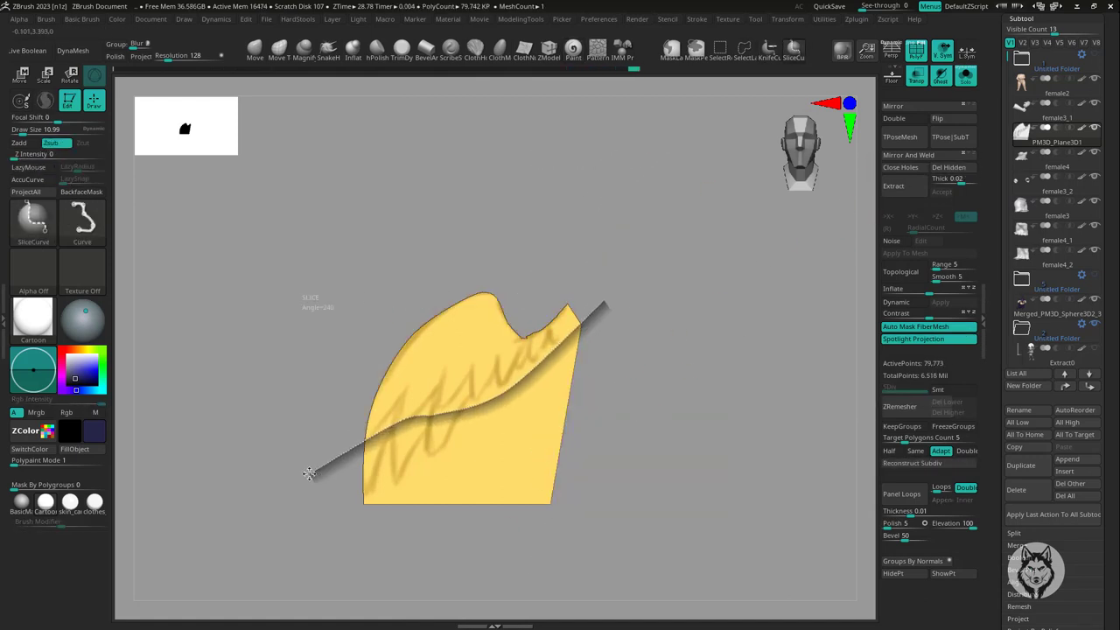
{"action": "left_click_drag", "start_coordinate": [309, 473], "coordinate": [310, 474], "text": "ctrl+shift"}
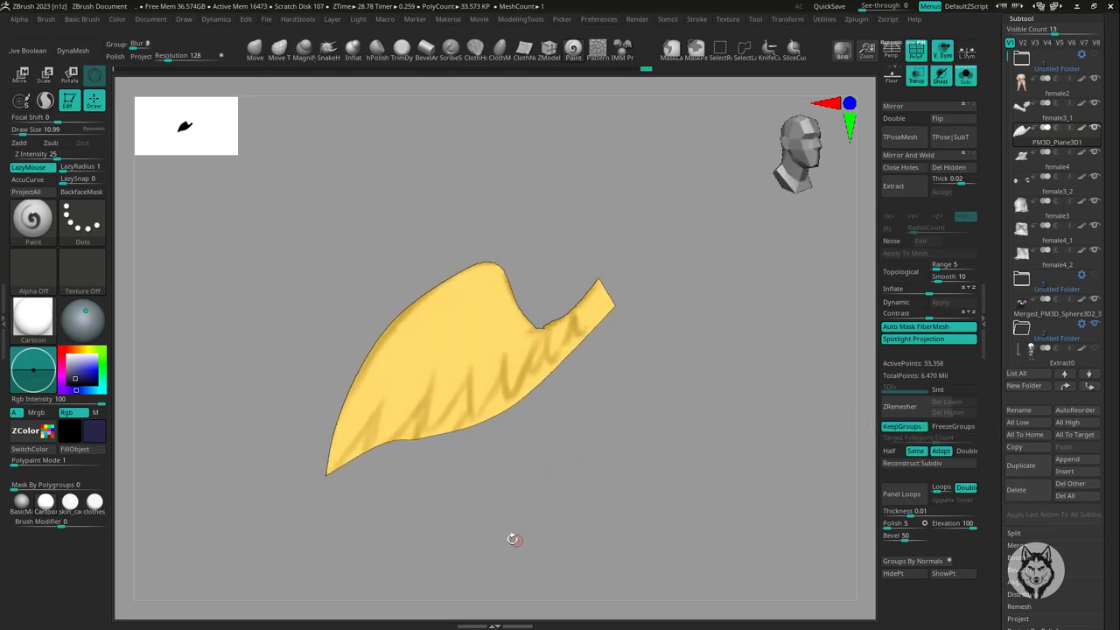
- Smooth the wing's lower outline and DynaMesh it into even geometry
{"action": "left_click_drag", "start_coordinate": [624, 475], "coordinate": [639, 493], "text": "shift"}
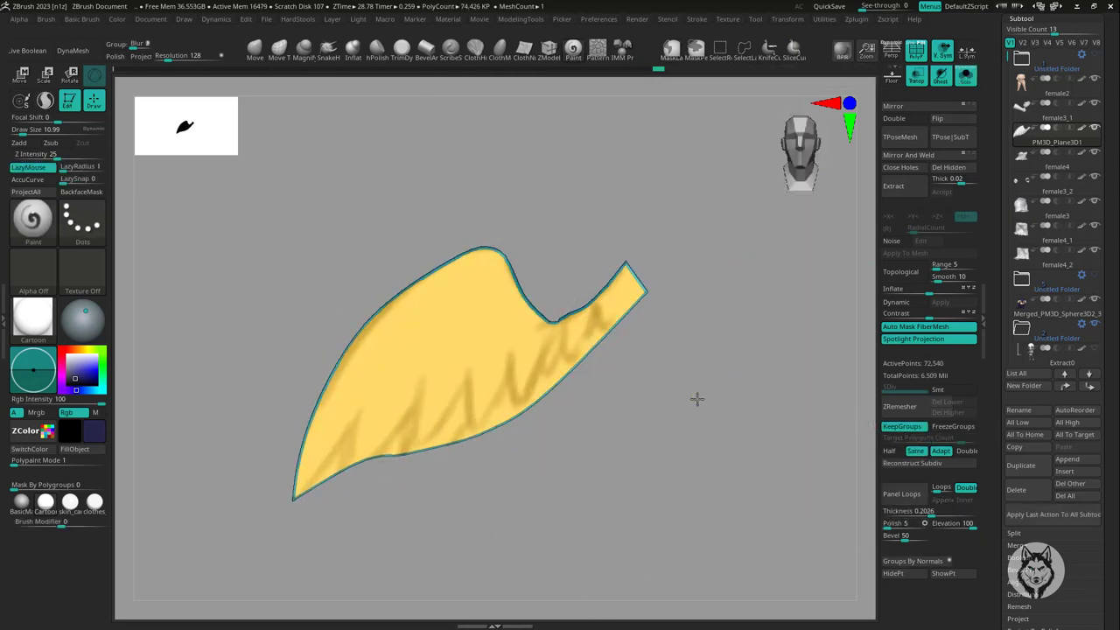
{"action": "left_click_drag", "start_coordinate": [702, 409], "coordinate": [341, 447], "text": "shift"}
{"action": "left_click", "coordinate": [70, 53]}
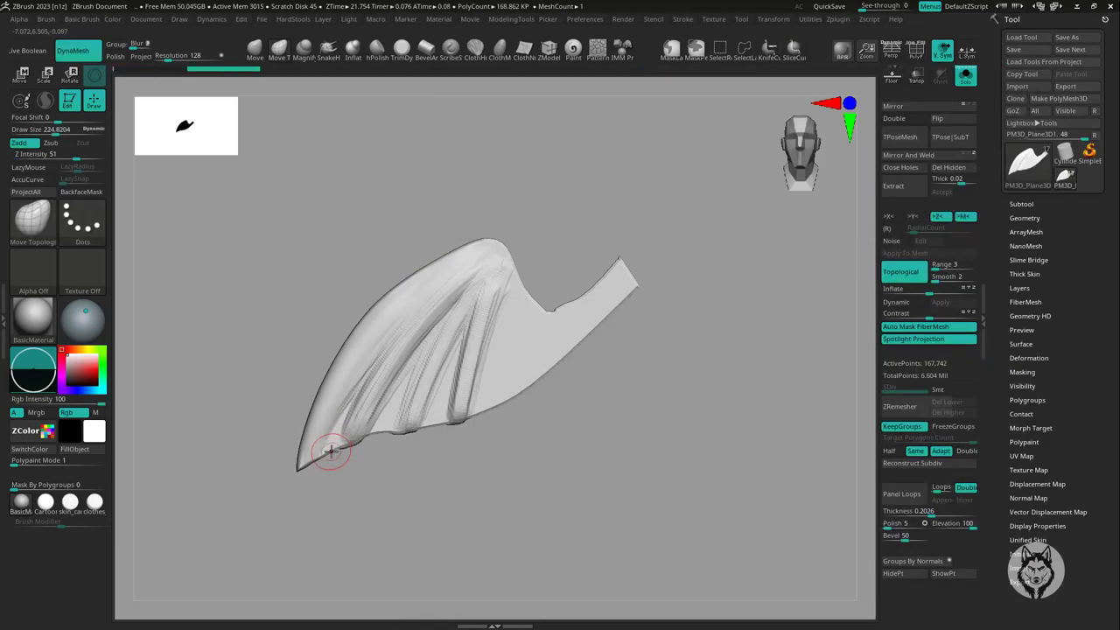
- Deepen the trailing-edge scallops and smooth the wing surface with the ClayBuildup brush
{"action": "left_click_drag", "start_coordinate": [455, 427], "coordinate": [489, 414]}
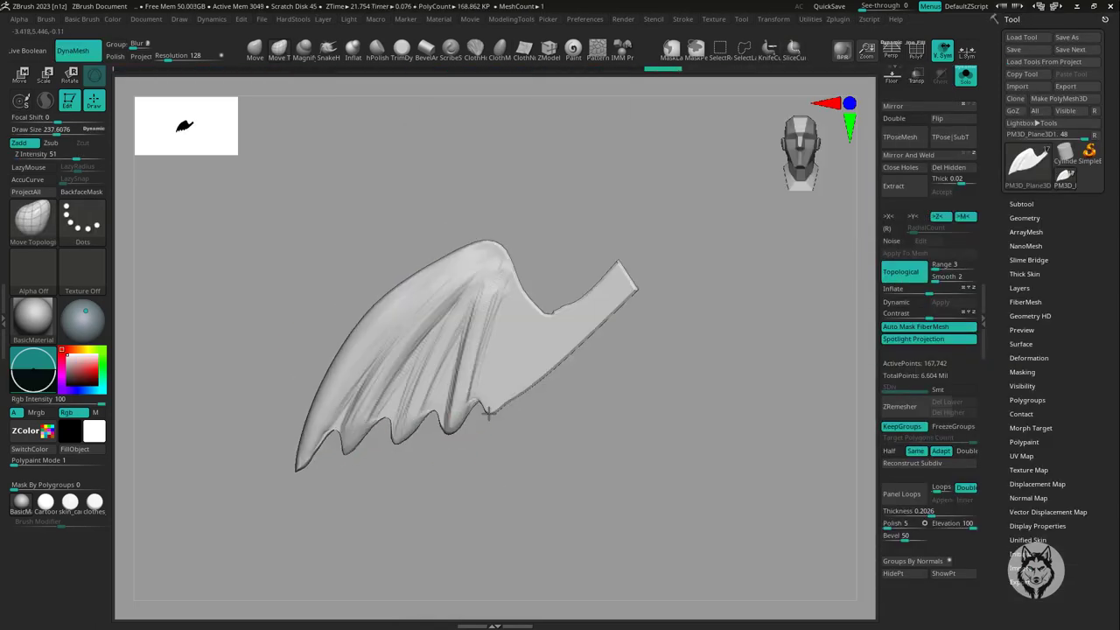
{"action": "key", "text": "b"}
{"action": "key", "text": "d"}
{"action": "key", "text": "s"}
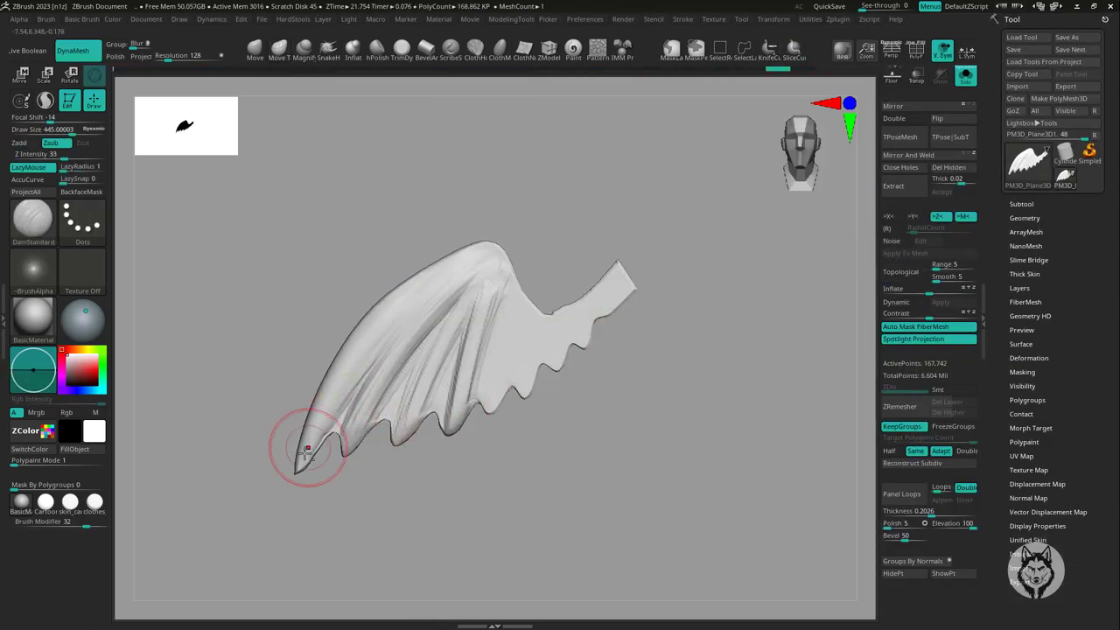
{"action": "right_click_drag", "start_coordinate": [455, 422], "coordinate": [532, 395]}
{"action": "key", "text": "b"}
{"action": "key", "text": "c"}
{"action": "key", "text": "b"}
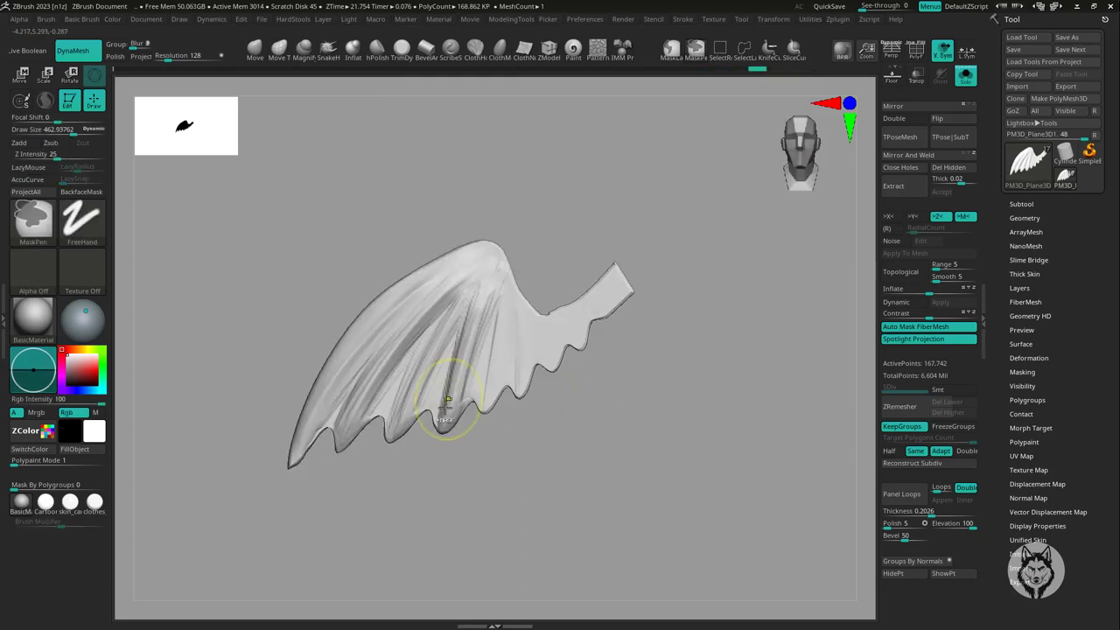
{"action": "right_click_drag", "start_coordinate": [454, 396], "coordinate": [446, 374]}
{"action": "right_click_drag", "start_coordinate": [327, 437], "coordinate": [384, 262]}
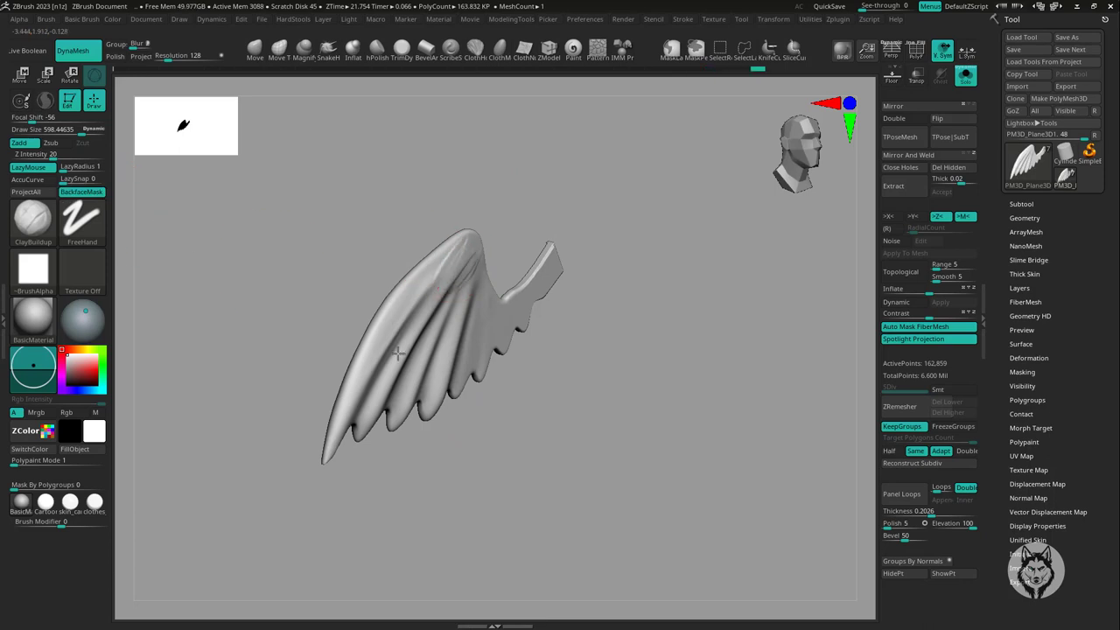
{"action": "mouse_move", "coordinate": [398, 353]}
{"action": "right_mouse_down"}
{"action": "mouse_move", "coordinate": [375, 335]}
{"action": "mouse_move", "coordinate": [447, 281]}
{"action": "right_mouse_up"}
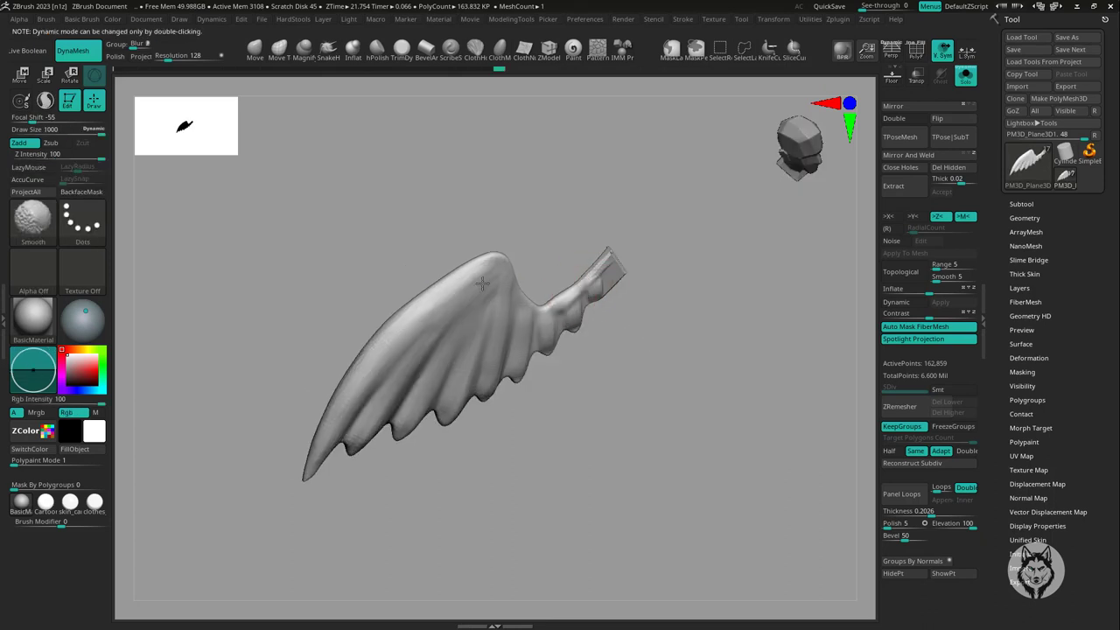
{"action": "mouse_move", "coordinate": [645, 331]}
{"action": "right_mouse_down", "text": "shift"}
{"action": "mouse_move", "coordinate": [126, 209]}
{"action": "mouse_move", "coordinate": [489, 286]}
{"action": "right_mouse_up", "text": "shift"}
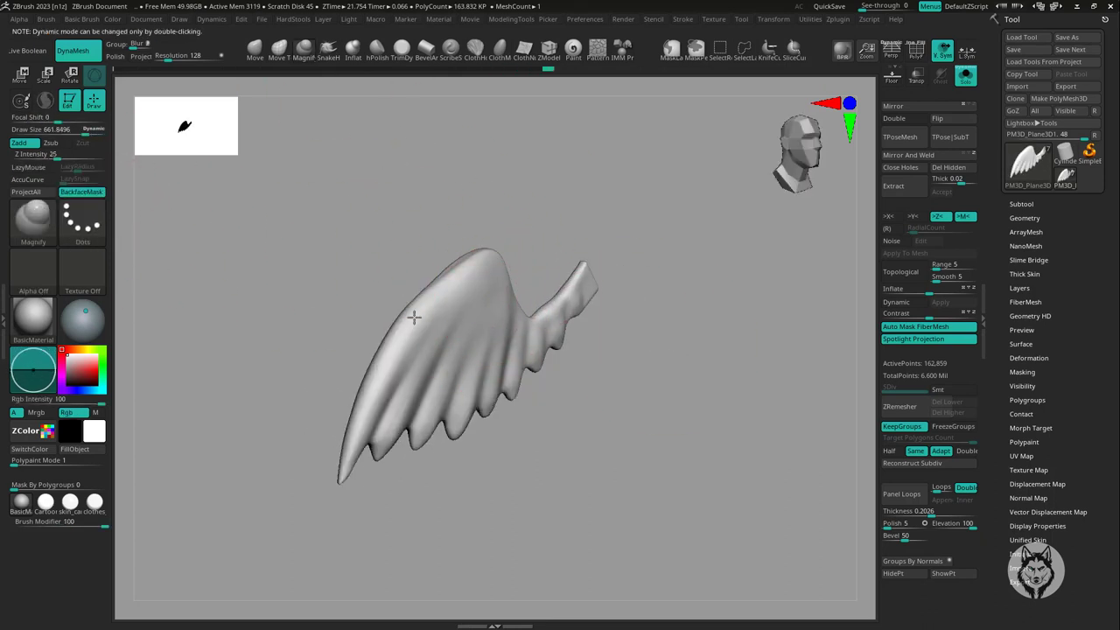
{"action": "mouse_move", "coordinate": [413, 317]}
{"action": "right_mouse_down"}
{"action": "mouse_move", "coordinate": [527, 394]}
{"action": "mouse_move", "coordinate": [499, 294]}
{"action": "mouse_move", "coordinate": [540, 260]}
{"action": "right_mouse_up"}
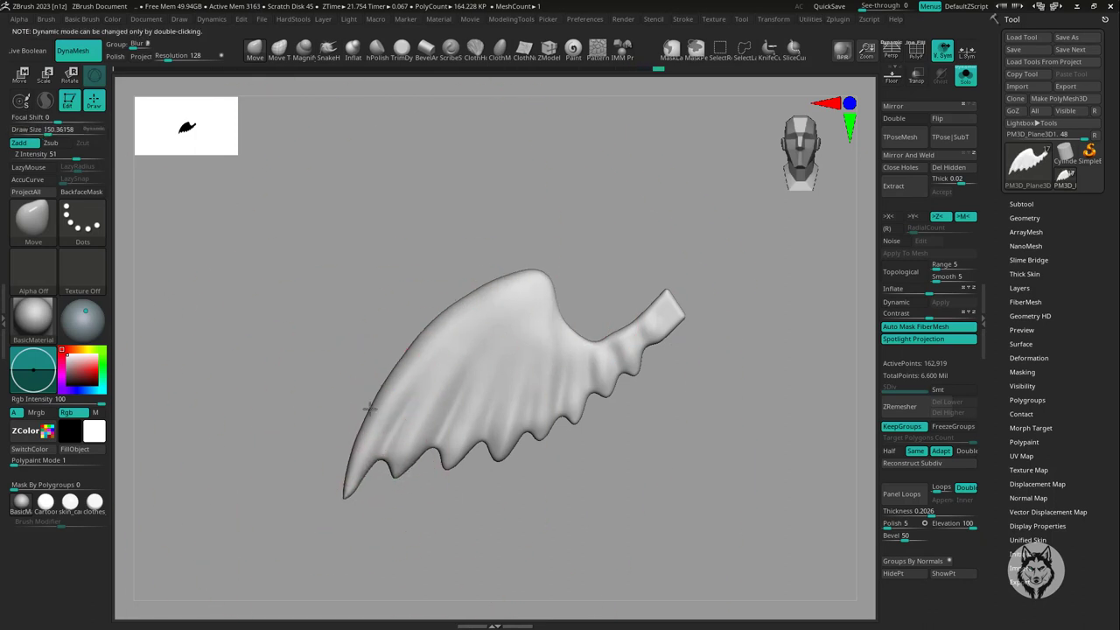
{"action": "right_click_drag", "start_coordinate": [330, 462], "coordinate": [670, 420]}
- Soften and carve grooves with DamStandard, undoing the unwanted right-side grooves
{"action": "key", "text": "b"}
{"action": "key", "text": "d"}
{"action": "key", "text": "s"}
{"action": "mouse_move", "coordinate": [419, 494]}
{"action": "right_mouse_down"}
{"action": "mouse_move", "coordinate": [502, 437]}
{"action": "mouse_move", "coordinate": [507, 293]}
{"action": "mouse_move", "coordinate": [507, 392]}
{"action": "mouse_move", "coordinate": [435, 317]}
{"action": "right_mouse_up"}
{"action": "left_click_drag", "start_coordinate": [434, 317], "coordinate": [486, 335], "text": "shift"}
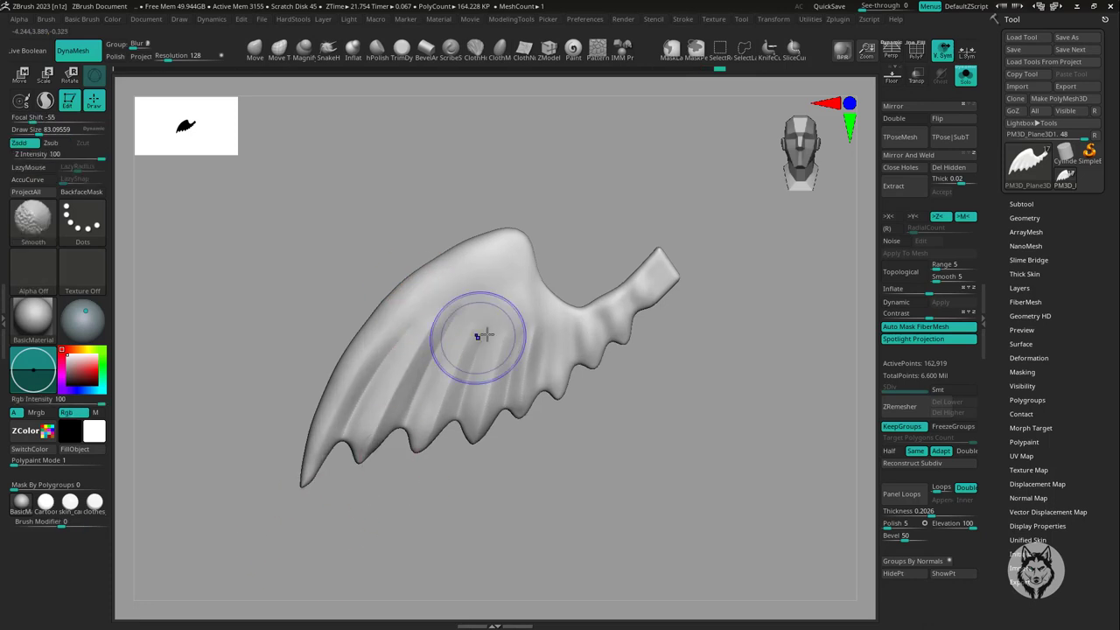
{"action": "left_click_drag", "start_coordinate": [645, 275], "coordinate": [542, 385]}
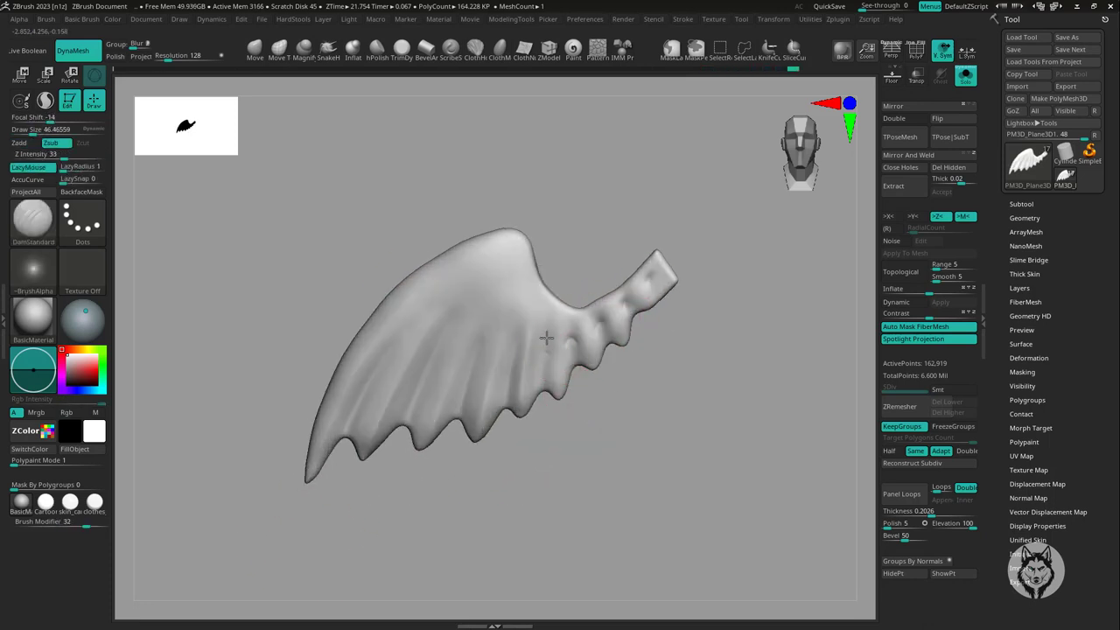
{"action": "key", "text": "ctrl+z"}
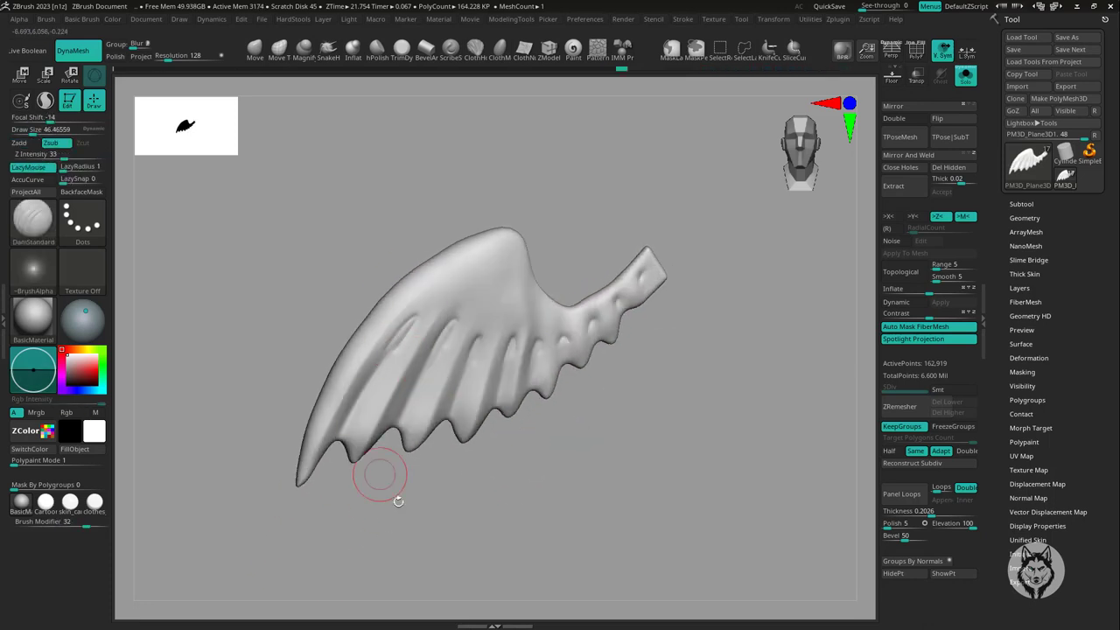
{"action": "left_click_drag", "start_coordinate": [398, 500], "coordinate": [420, 395]}
- Turn the wing edge-on while switching among the Move, Standard and ClayBuildup brushes
{"action": "key", "text": "b"}
{"action": "key", "text": "m"}
{"action": "key", "text": "v"}
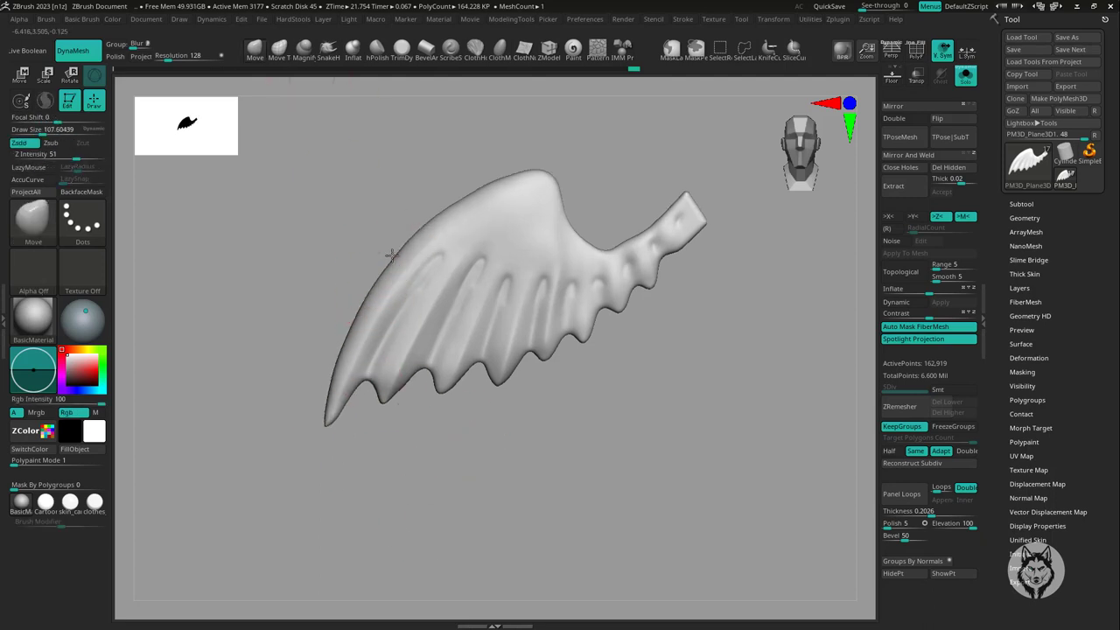
{"action": "mouse_move", "coordinate": [391, 254]}
{"action": "left_mouse_down"}
{"action": "mouse_move", "coordinate": [607, 237]}
{"action": "mouse_move", "coordinate": [705, 275]}
{"action": "mouse_move", "coordinate": [629, 260]}
{"action": "mouse_move", "coordinate": [614, 211]}
{"action": "mouse_move", "coordinate": [630, 248]}
{"action": "mouse_move", "coordinate": [540, 237]}
{"action": "mouse_move", "coordinate": [559, 270]}
{"action": "mouse_move", "coordinate": [560, 318]}
{"action": "mouse_move", "coordinate": [617, 260]}
{"action": "mouse_move", "coordinate": [551, 223]}
{"action": "mouse_move", "coordinate": [539, 273]}
{"action": "mouse_move", "coordinate": [592, 250]}
{"action": "mouse_move", "coordinate": [573, 287]}
{"action": "mouse_move", "coordinate": [692, 318]}
{"action": "left_mouse_up"}
{"action": "key", "text": "b"}
{"action": "key", "text": "s"}
{"action": "key", "text": "t"}
{"action": "key", "text": "b"}
{"action": "key", "text": "m"}
{"action": "key", "text": "v"}
{"action": "key", "text": "b"}
{"action": "key", "text": "c"}
{"action": "key", "text": "b"}
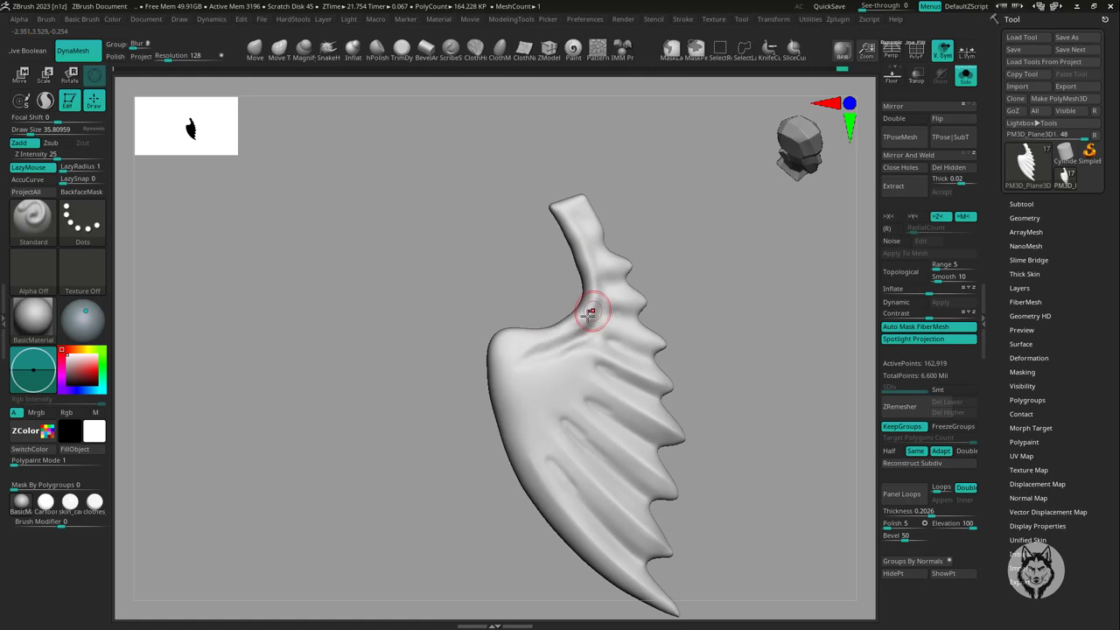
- Polish and smooth the wing's lower-left edge and scallops, checking its thickness edge-on
{"action": "key", "text": "b"}
{"action": "key", "text": "h"}
{"action": "key", "text": "p"}
{"action": "mouse_move", "coordinate": [555, 370]}
{"action": "left_mouse_down"}
{"action": "mouse_move", "coordinate": [519, 363]}
{"action": "mouse_move", "coordinate": [588, 362]}
{"action": "mouse_move", "coordinate": [573, 315]}
{"action": "mouse_move", "coordinate": [742, 437]}
{"action": "mouse_move", "coordinate": [513, 300]}
{"action": "left_mouse_up"}
{"action": "key", "text": "b"}
{"action": "key", "text": "c"}
{"action": "key", "text": "b"}
{"action": "key", "text": "ctrl"}
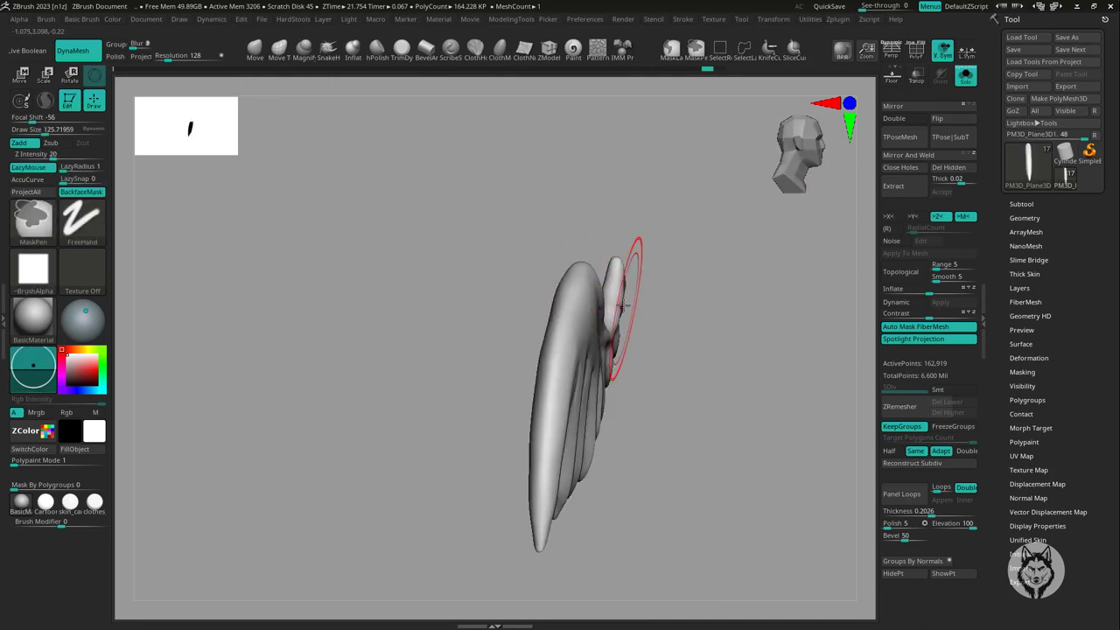
{"action": "left_click_drag", "start_coordinate": [680, 312], "coordinate": [576, 415]}
{"action": "left_click_drag", "start_coordinate": [581, 466], "coordinate": [408, 347]}
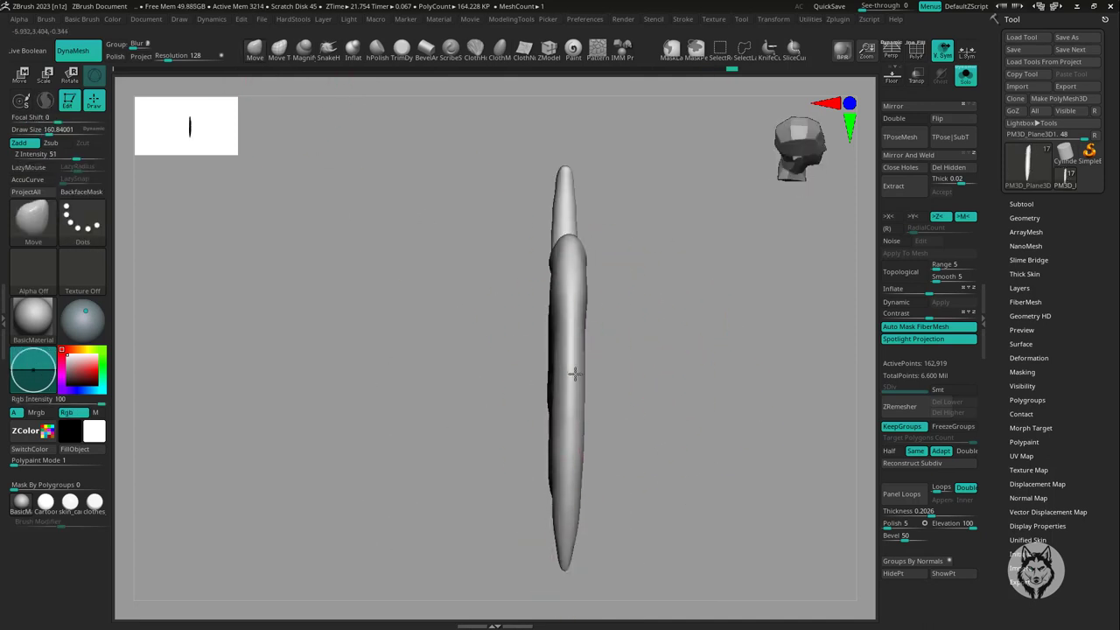
{"action": "right_click_drag", "start_coordinate": [407, 346], "coordinate": [286, 74], "text": "alt"}
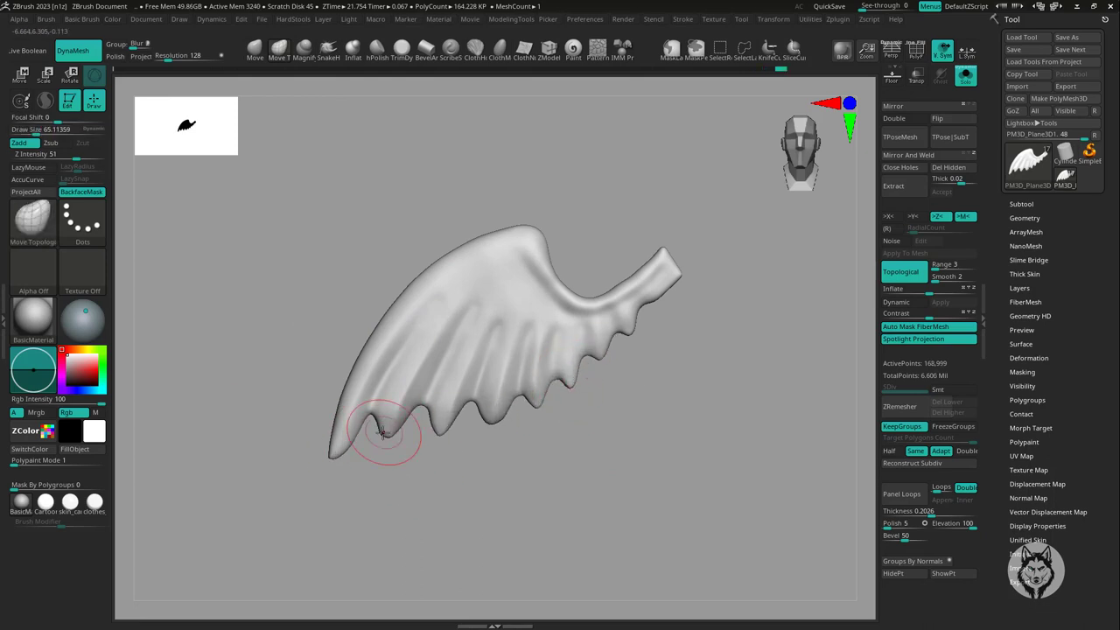
{"action": "left_click_drag", "start_coordinate": [382, 430], "coordinate": [495, 420], "text": "shift"}
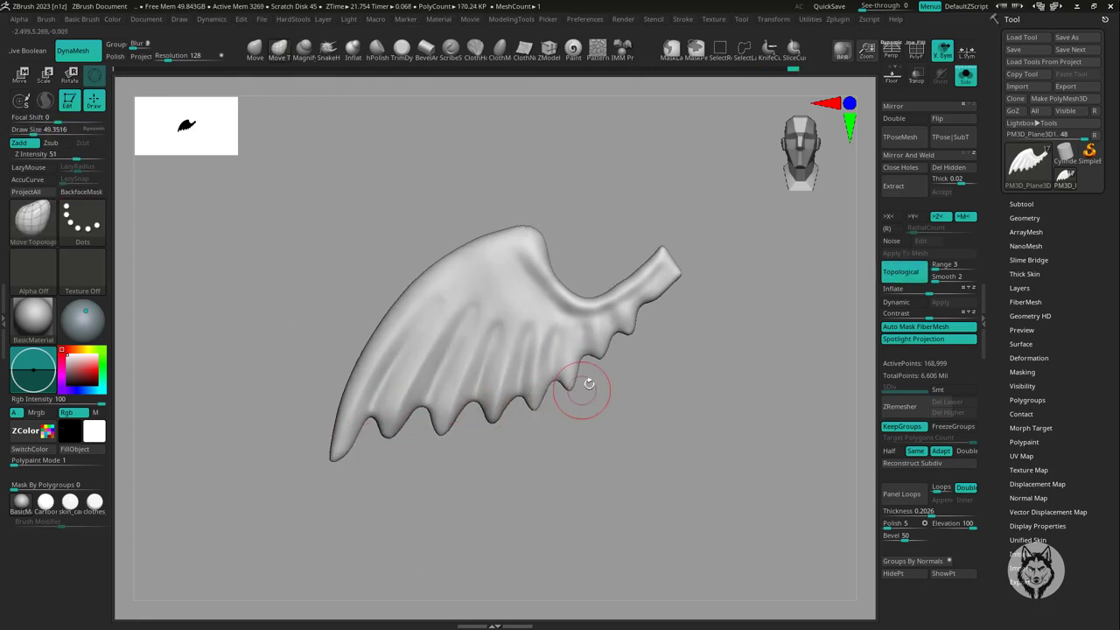
{"action": "right_click_drag", "start_coordinate": [589, 383], "coordinate": [67, 157]}
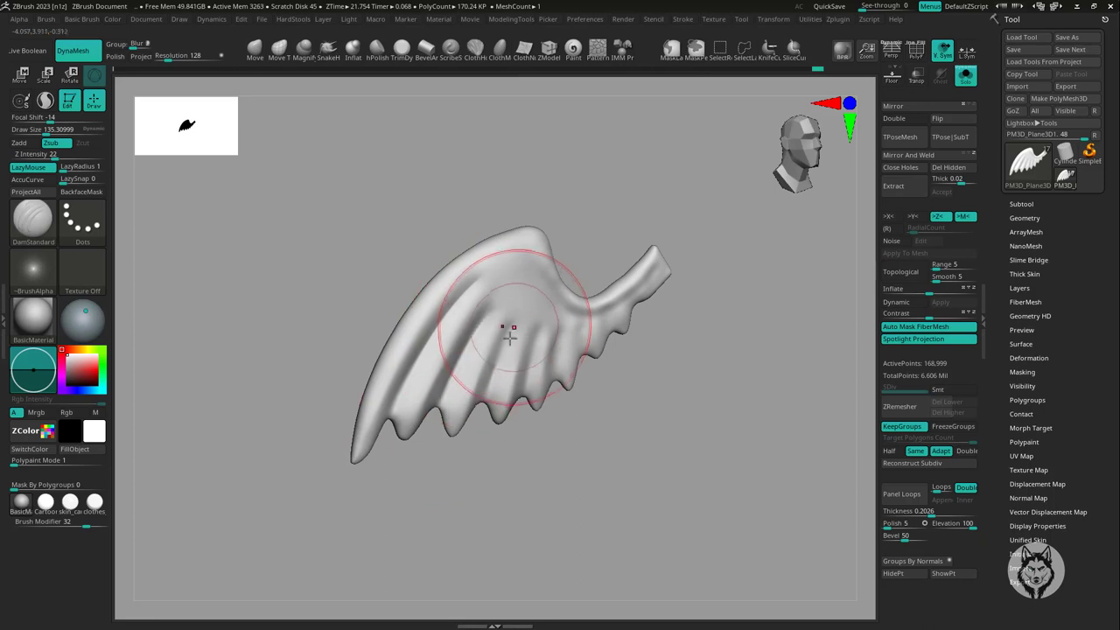
{"action": "right_click_drag", "start_coordinate": [535, 337], "coordinate": [581, 333]}
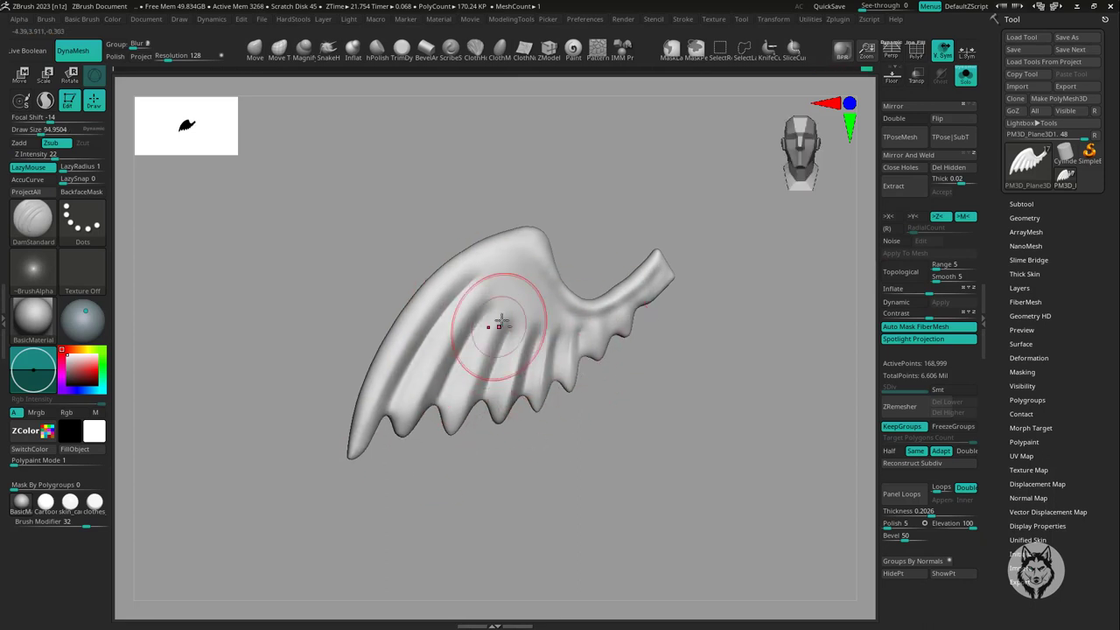
{"action": "mouse_move", "coordinate": [499, 325]}
{"action": "right_mouse_down"}
{"action": "mouse_move", "coordinate": [530, 350]}
{"action": "mouse_move", "coordinate": [443, 508]}
{"action": "mouse_move", "coordinate": [525, 470]}
{"action": "mouse_move", "coordinate": [664, 461]}
{"action": "mouse_move", "coordinate": [592, 469]}
{"action": "right_mouse_up"}
- Duplicate the wing subtool and rotate the copy into place with the Transpose gizmo
{"action": "left_click", "coordinate": [1021, 203]}
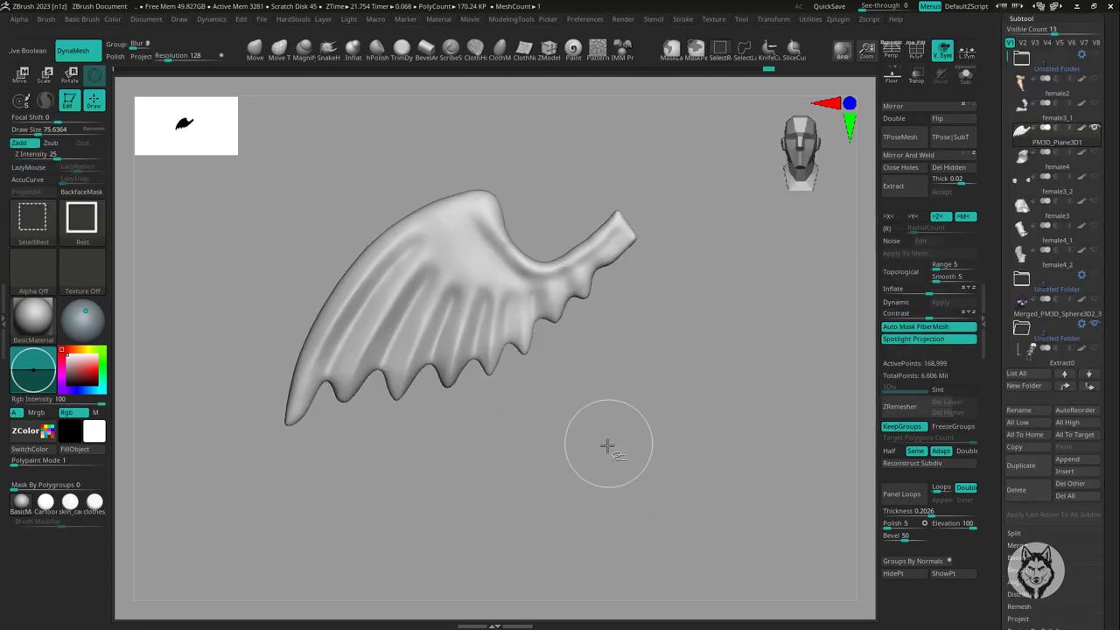
{"action": "key", "text": "w"}
{"action": "left_click_drag", "start_coordinate": [477, 359], "coordinate": [472, 313], "text": "ctrl"}
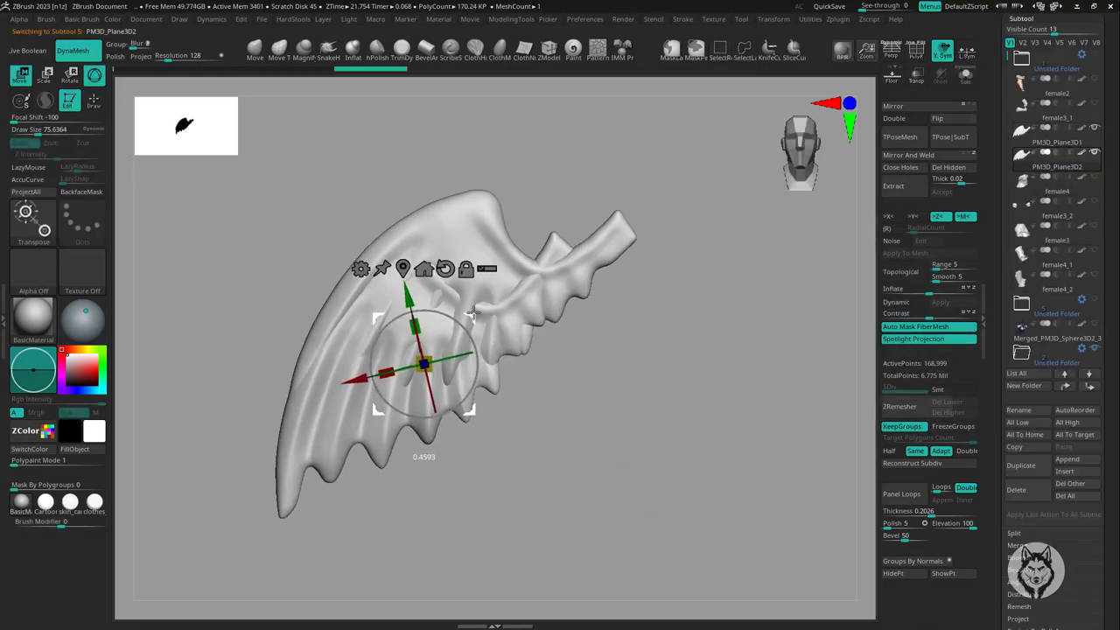
{"action": "right_click_drag", "start_coordinate": [650, 408], "coordinate": [587, 449]}
{"action": "key", "text": "q"}
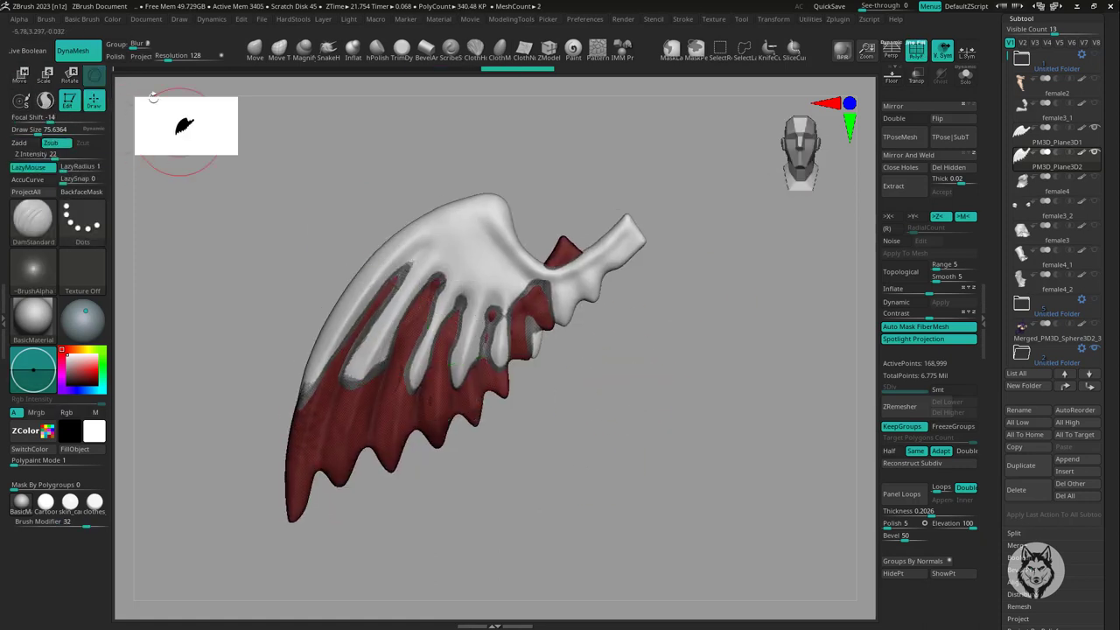
- Pull the duplicate's feather tips and fingers down and left with the Move brush
{"action": "key", "text": "b"}
{"action": "key", "text": "m"}
{"action": "key", "text": "v"}
{"action": "right_click_drag", "start_coordinate": [560, 312], "coordinate": [413, 434]}
{"action": "key", "text": "s"}
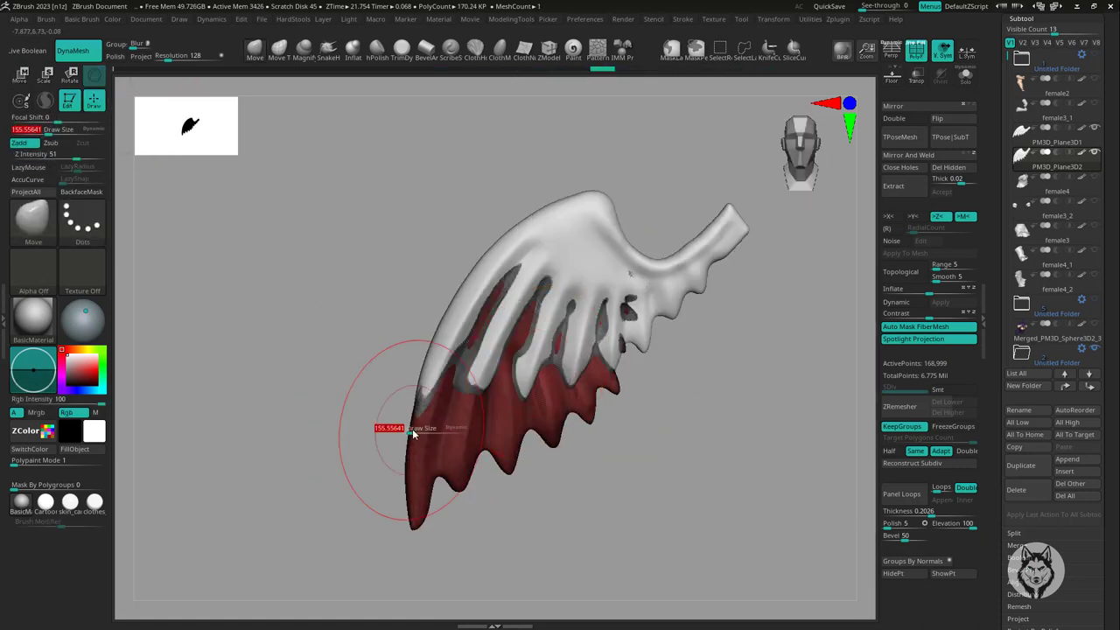
{"action": "left_click_drag", "start_coordinate": [414, 434], "coordinate": [472, 411]}
{"action": "left_click_drag", "start_coordinate": [588, 392], "coordinate": [548, 411]}
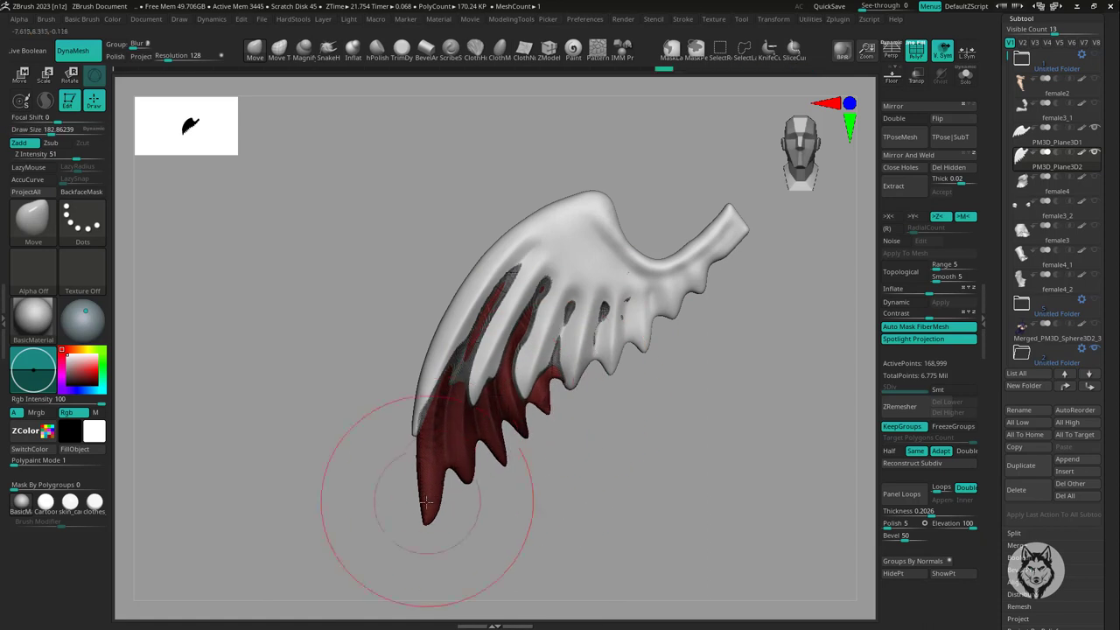
{"action": "mouse_move", "coordinate": [513, 449]}
{"action": "right_mouse_down"}
{"action": "mouse_move", "coordinate": [475, 449]}
{"action": "mouse_move", "coordinate": [621, 400]}
{"action": "right_mouse_up"}
{"action": "key", "text": "s"}
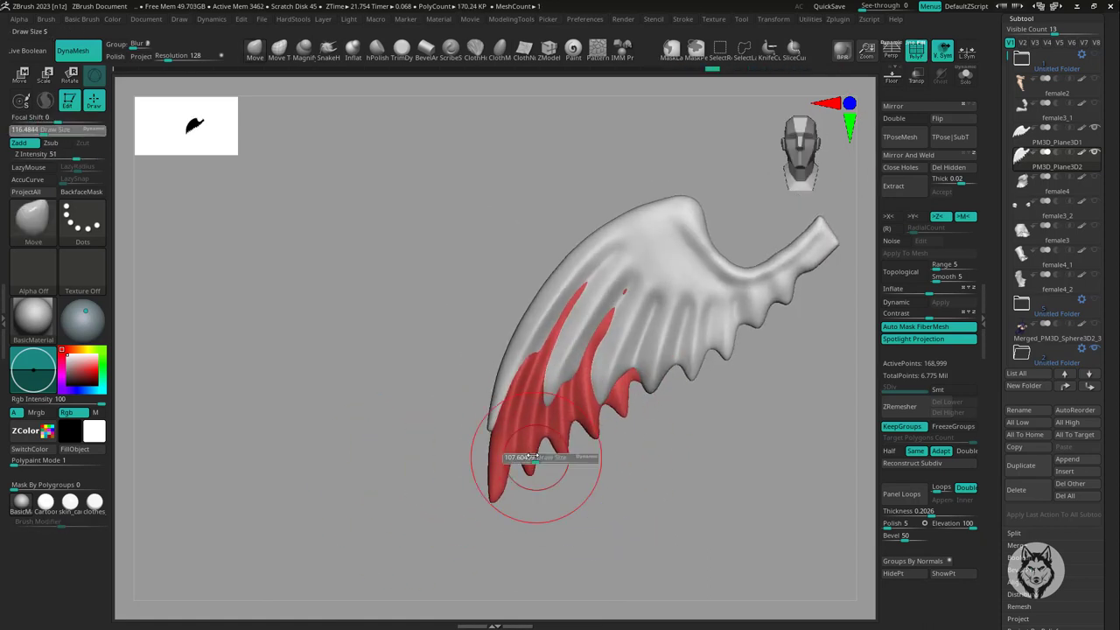
{"action": "right_click_drag", "start_coordinate": [531, 457], "coordinate": [443, 495], "text": "alt"}
{"action": "mouse_move", "coordinate": [537, 343]}
{"action": "right_mouse_down"}
{"action": "mouse_move", "coordinate": [602, 513]}
{"action": "mouse_move", "coordinate": [401, 458]}
{"action": "right_mouse_up"}
- Compare the upper and lower wing layers, then reselect the lower layer for DamStandard and Move
{"action": "left_click", "coordinate": [603, 513], "text": "alt"}
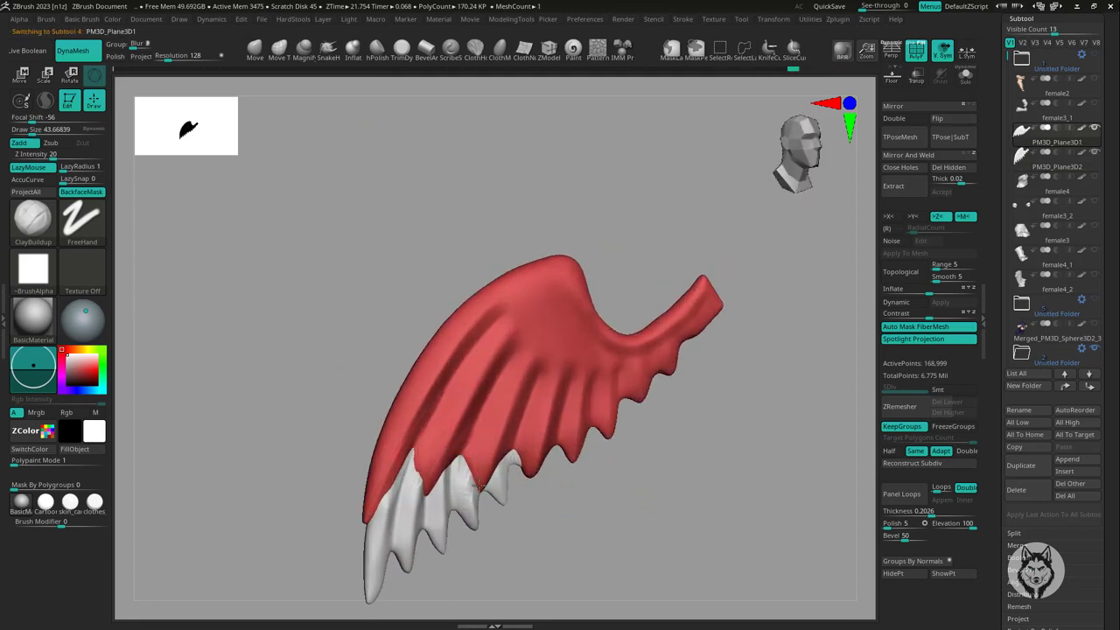
{"action": "right_click_drag", "start_coordinate": [479, 483], "coordinate": [479, 475]}
{"action": "right_click_drag", "start_coordinate": [508, 376], "coordinate": [461, 463]}
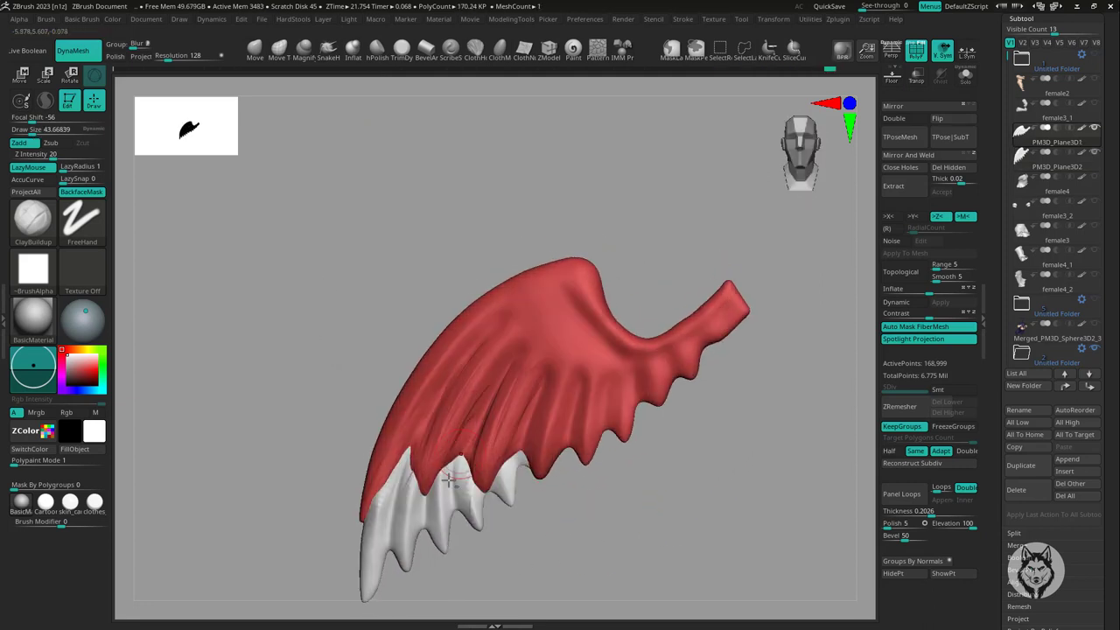
{"action": "mouse_move", "coordinate": [411, 436]}
{"action": "right_mouse_down"}
{"action": "mouse_move", "coordinate": [411, 487]}
{"action": "mouse_move", "coordinate": [593, 422]}
{"action": "mouse_move", "coordinate": [449, 463]}
{"action": "right_mouse_up"}
{"action": "left_click", "coordinate": [411, 487], "text": "alt"}
{"action": "key", "text": "b"}
{"action": "key", "text": "d"}
{"action": "key", "text": "s"}
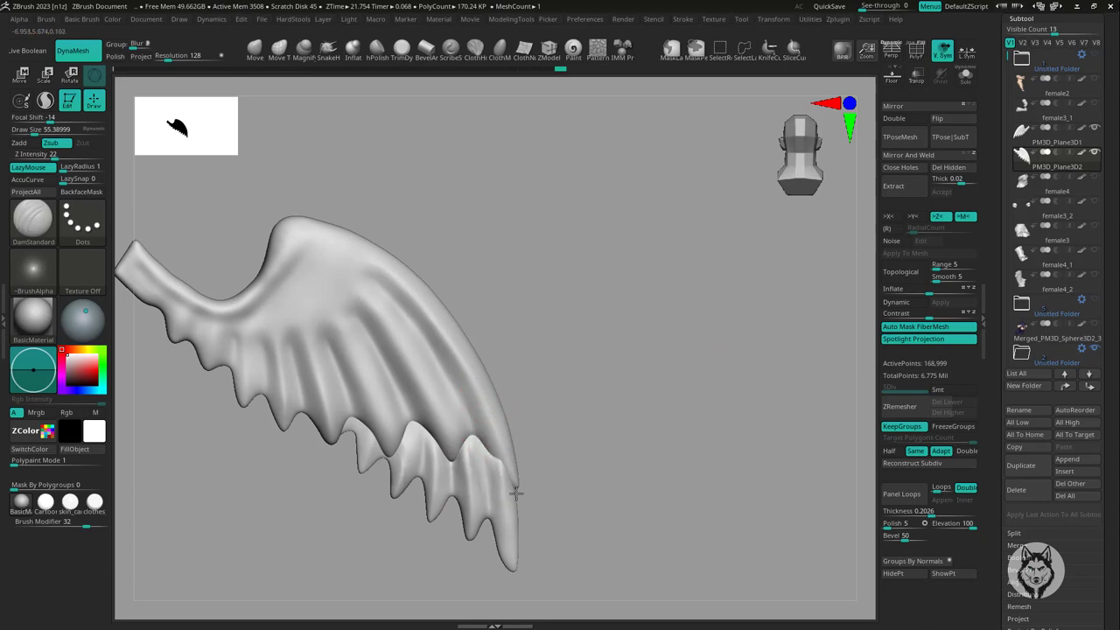
{"action": "key", "text": "b"}
{"action": "key", "text": "m"}
{"action": "key", "text": "v"}
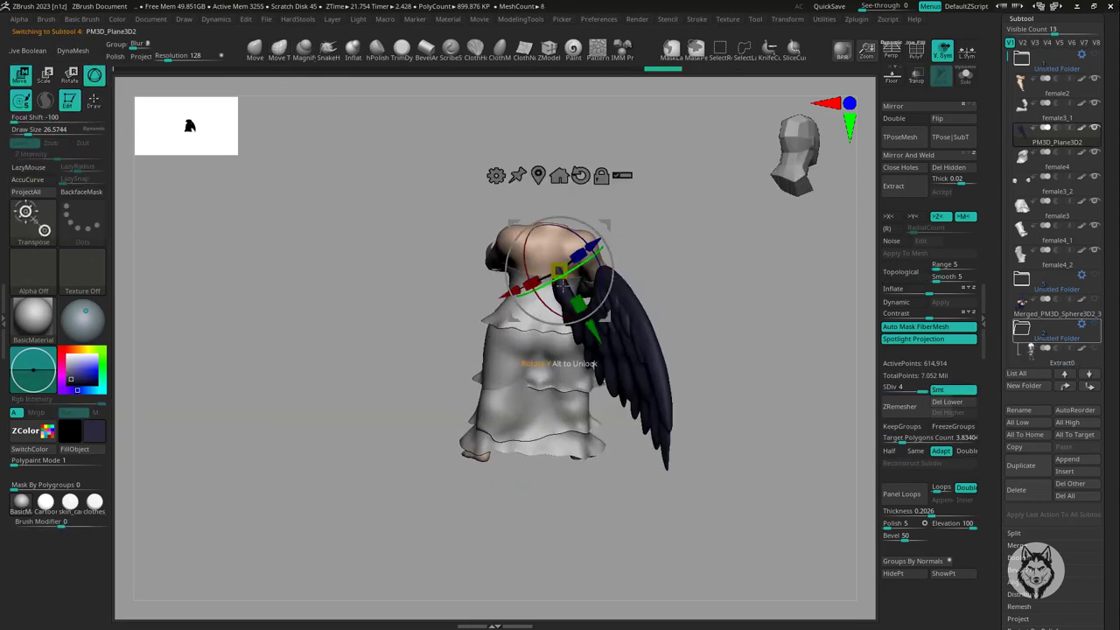
- Pivot the wing at its root with Transpose and swing it down to hang at her side
{"action": "mouse_move", "coordinate": [702, 287]}
{"action": "left_mouse_down"}
{"action": "mouse_move", "coordinate": [683, 289]}
{"action": "mouse_move", "coordinate": [656, 196]}
{"action": "mouse_move", "coordinate": [743, 467]}
{"action": "mouse_move", "coordinate": [650, 185]}
{"action": "mouse_move", "coordinate": [625, 212]}
{"action": "mouse_move", "coordinate": [670, 184]}
{"action": "mouse_move", "coordinate": [710, 202]}
{"action": "left_mouse_up"}
{"action": "left_click_drag", "start_coordinate": [818, 411], "coordinate": [789, 464]}
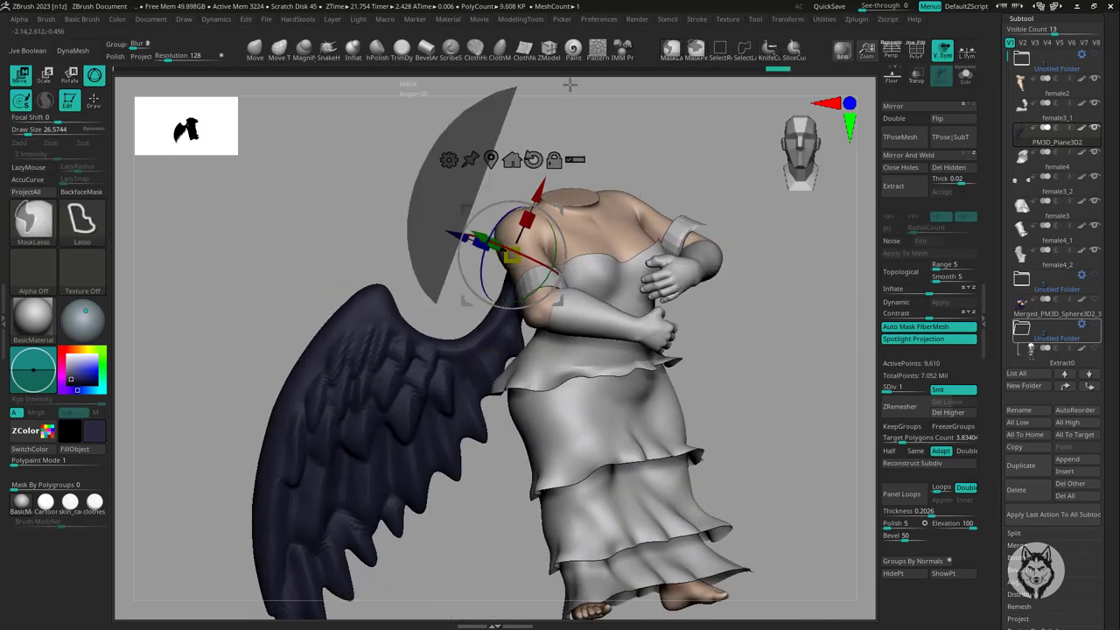
{"action": "left_click_drag", "start_coordinate": [523, 341], "coordinate": [579, 345]}
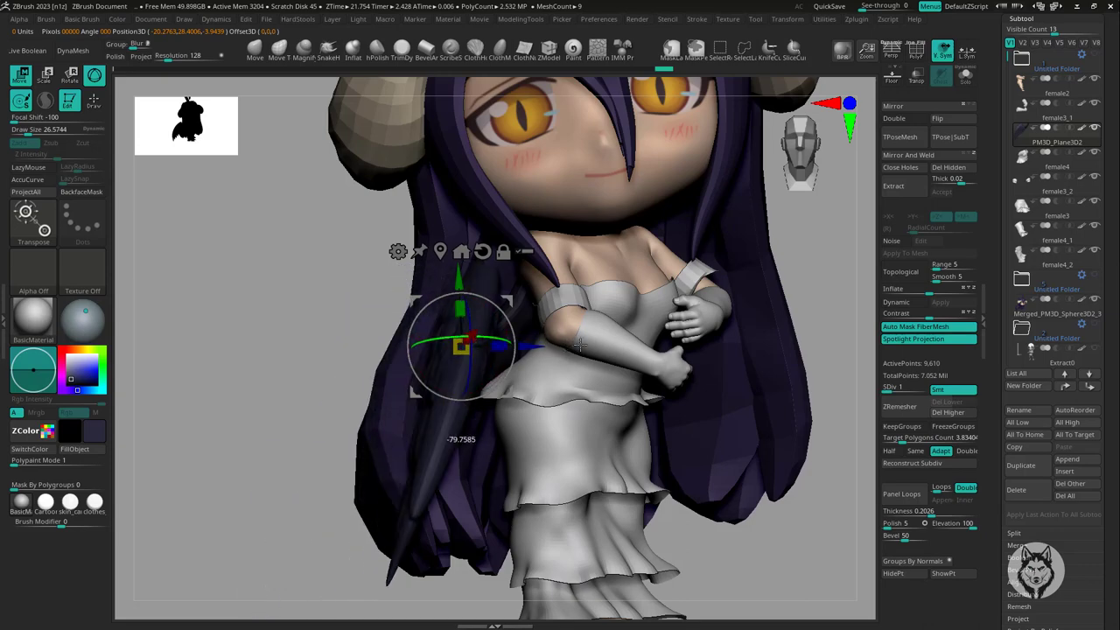
{"action": "key", "text": "q"}
{"action": "key", "text": "s"}
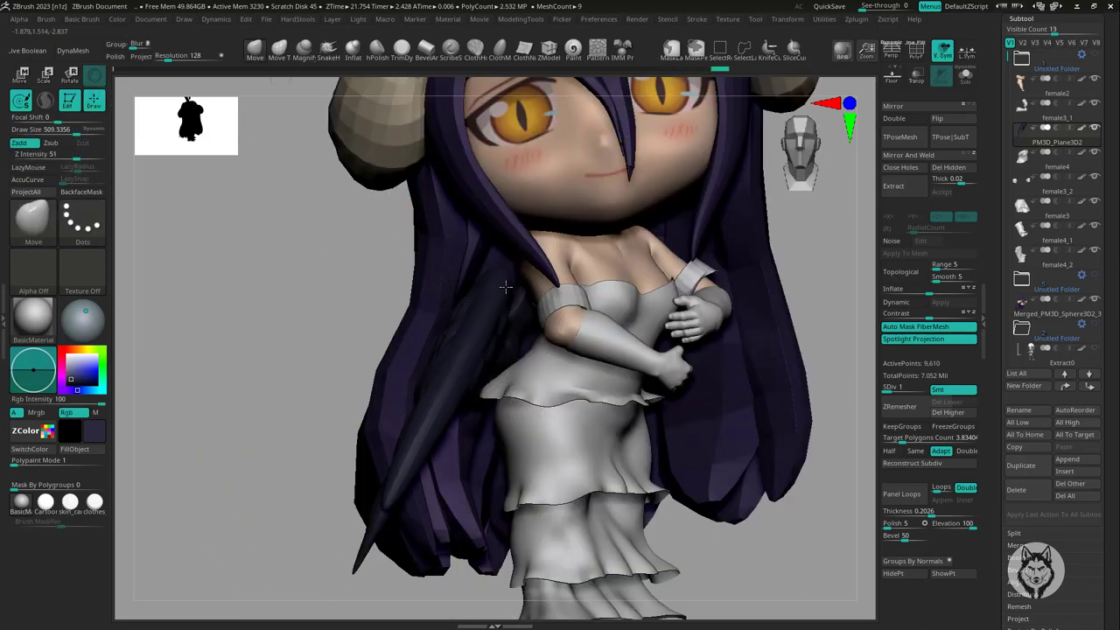
- Review the whole character, enlarge the brush, and step up to the higher subdivision level
{"action": "right_click_drag", "start_coordinate": [505, 286], "coordinate": [422, 524]}
{"action": "right_click_drag", "start_coordinate": [388, 346], "coordinate": [407, 503]}
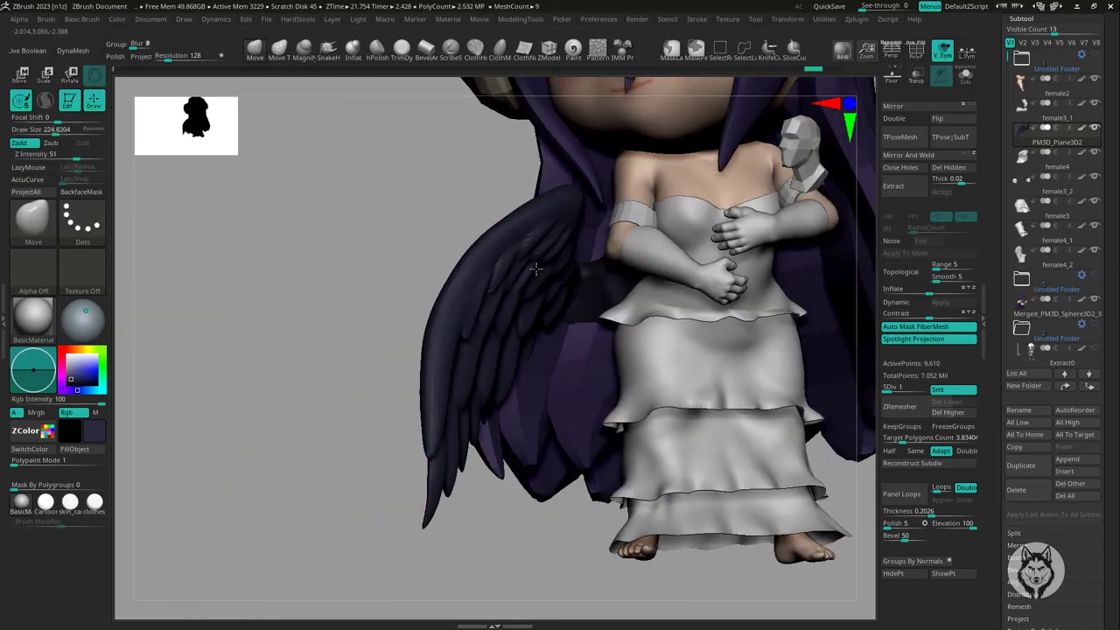
{"action": "right_click_drag", "start_coordinate": [509, 426], "coordinate": [732, 467]}
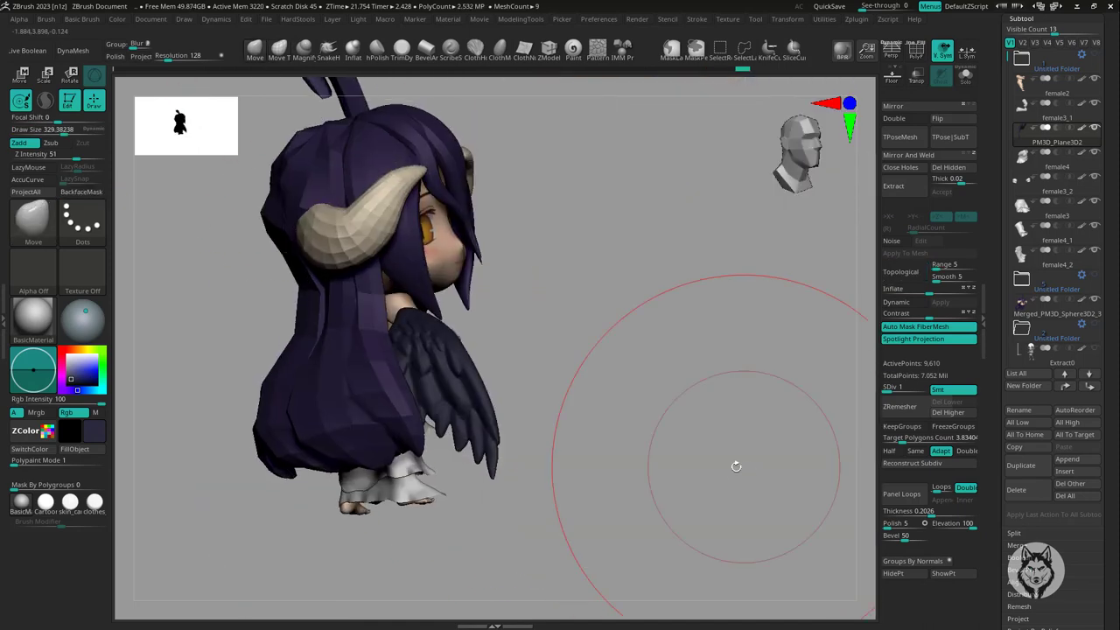
{"action": "left_click_drag", "start_coordinate": [787, 411], "coordinate": [598, 308], "text": "ctrl"}
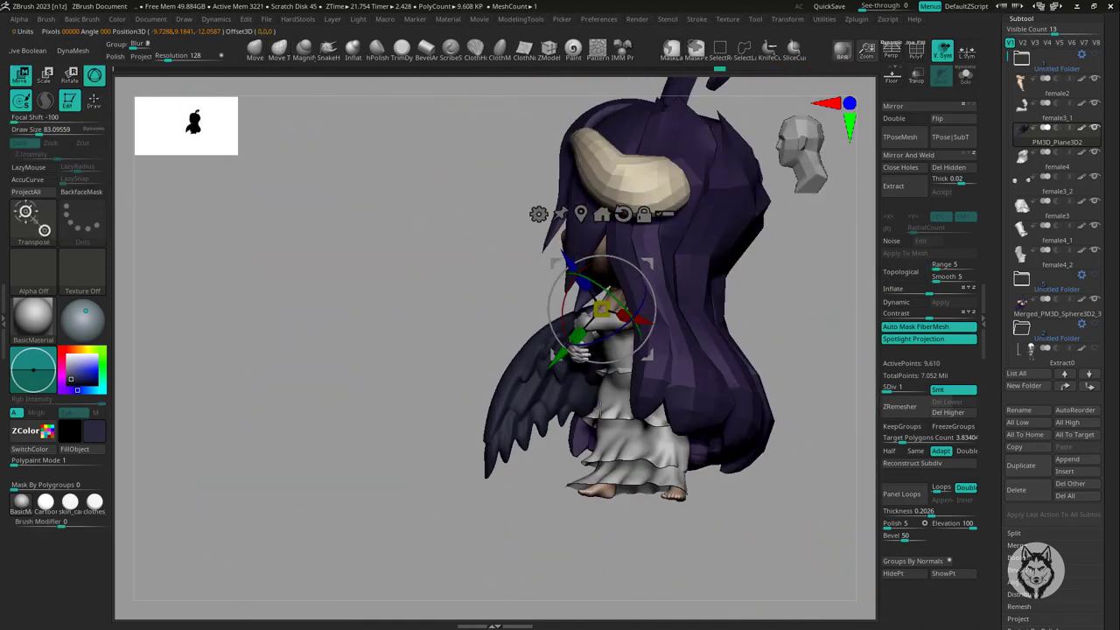
{"action": "right_click_drag", "start_coordinate": [628, 285], "coordinate": [443, 500]}
{"action": "key", "text": "q"}
{"action": "key", "text": "s"}
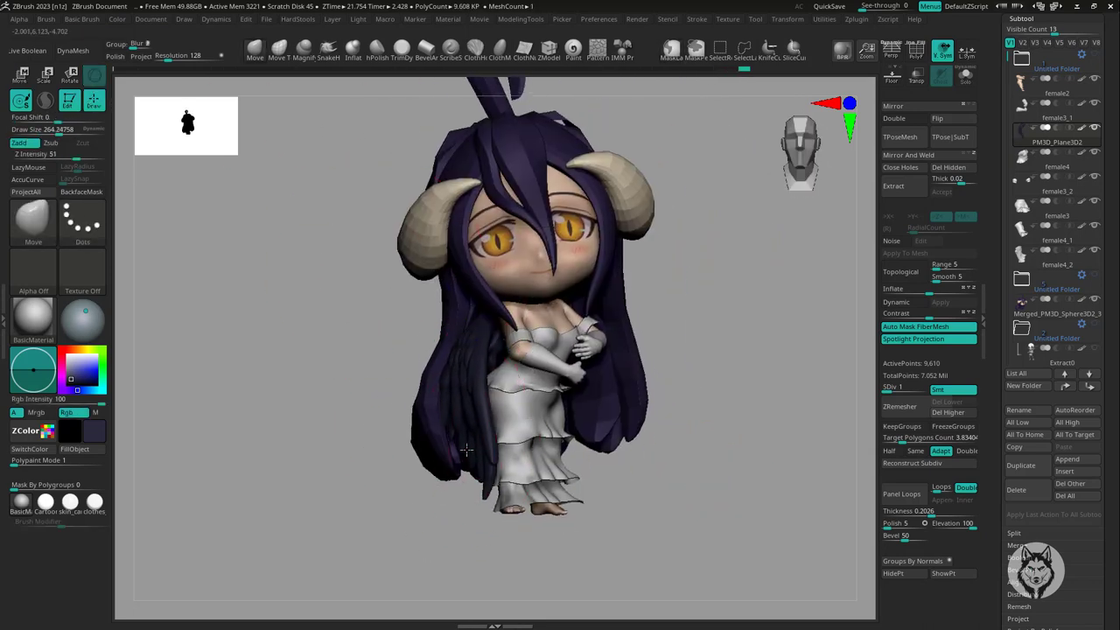
{"action": "left_click_drag", "start_coordinate": [525, 412], "coordinate": [487, 452]}
{"action": "mouse_move", "coordinate": [418, 460]}
{"action": "right_mouse_down"}
{"action": "mouse_move", "coordinate": [656, 537]}
{"action": "mouse_move", "coordinate": [657, 501]}
{"action": "right_mouse_up"}
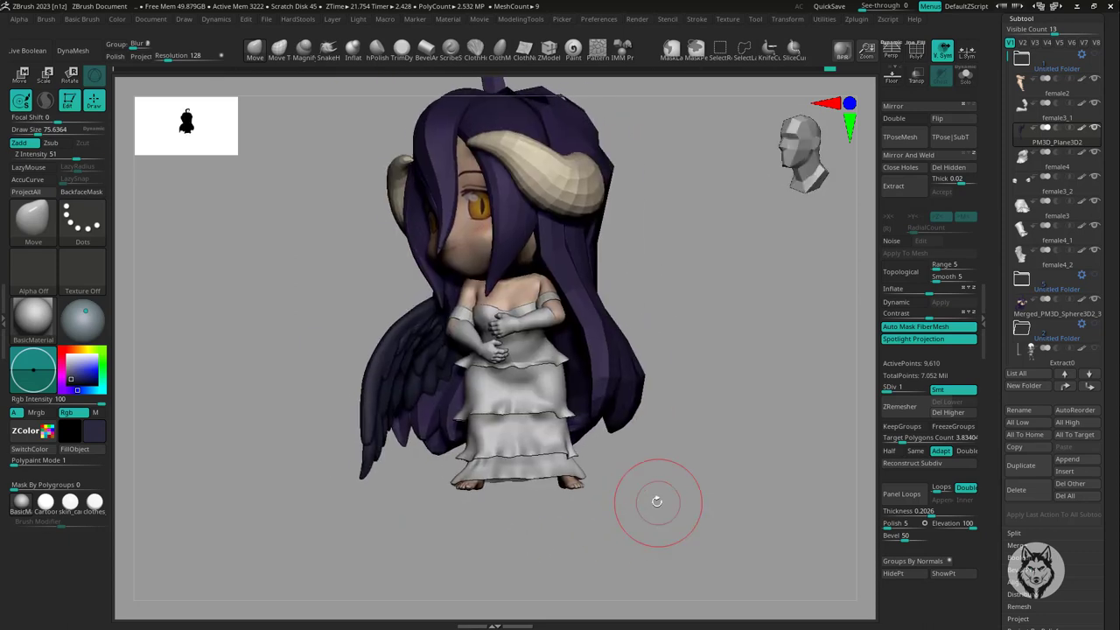
{"action": "left_click", "coordinate": [972, 390]}
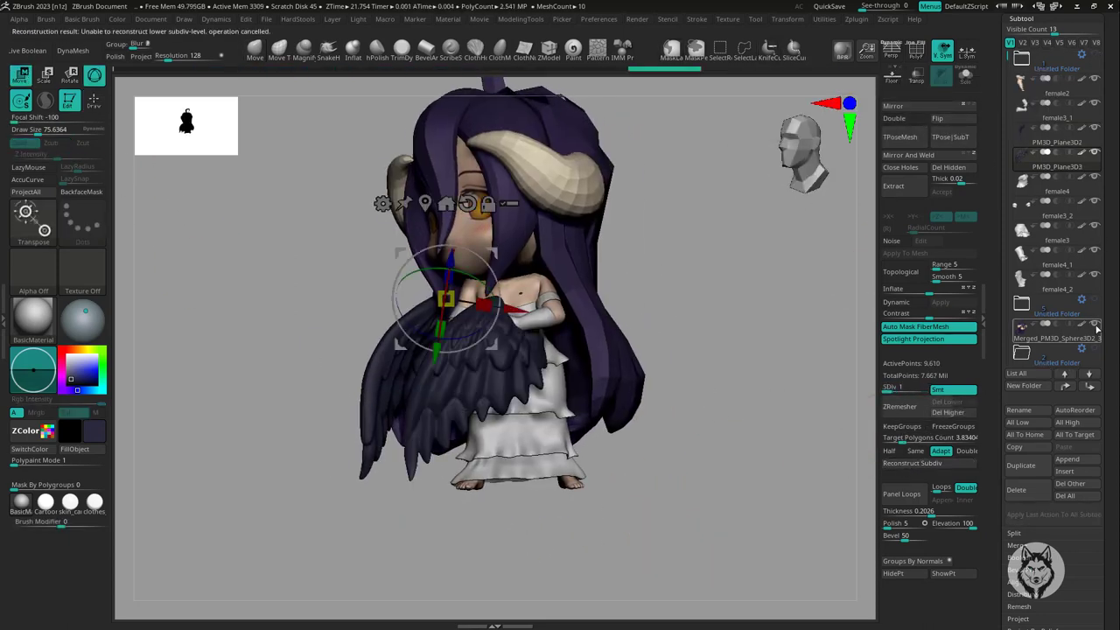
- Orbit around the figure and place the Transpose gizmo at the left wing's shoulder
{"action": "mouse_move", "coordinate": [665, 367]}
{"action": "right_mouse_down"}
{"action": "mouse_move", "coordinate": [562, 336]}
{"action": "mouse_move", "coordinate": [607, 283]}
{"action": "right_mouse_up"}
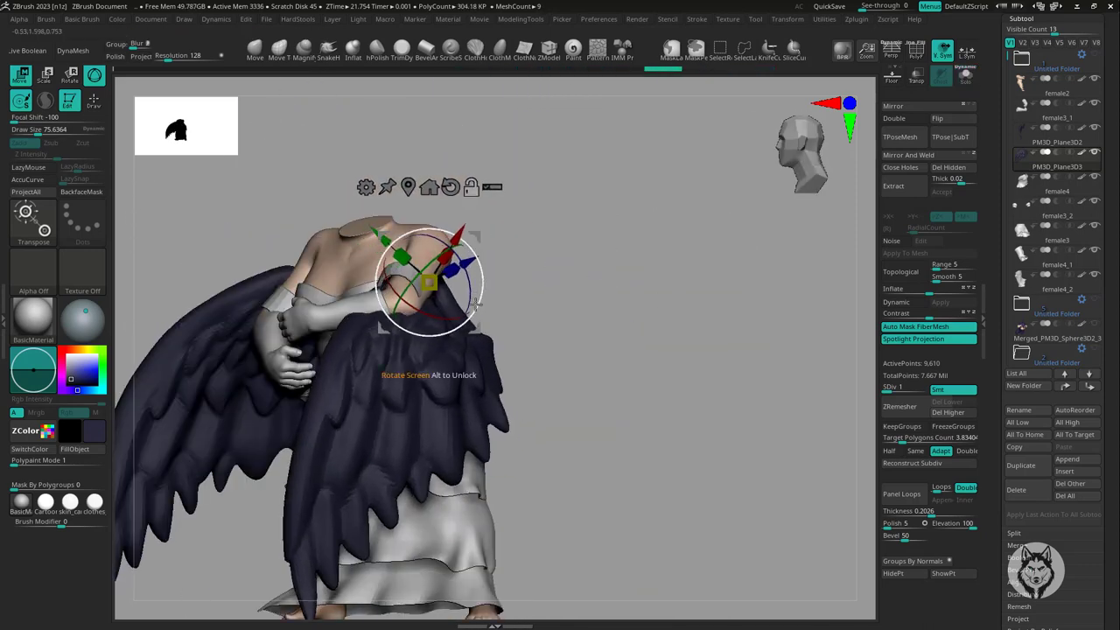
{"action": "mouse_move", "coordinate": [475, 304]}
{"action": "right_mouse_down"}
{"action": "mouse_move", "coordinate": [617, 250]}
{"action": "mouse_move", "coordinate": [680, 258]}
{"action": "mouse_move", "coordinate": [171, 183]}
{"action": "right_mouse_up"}
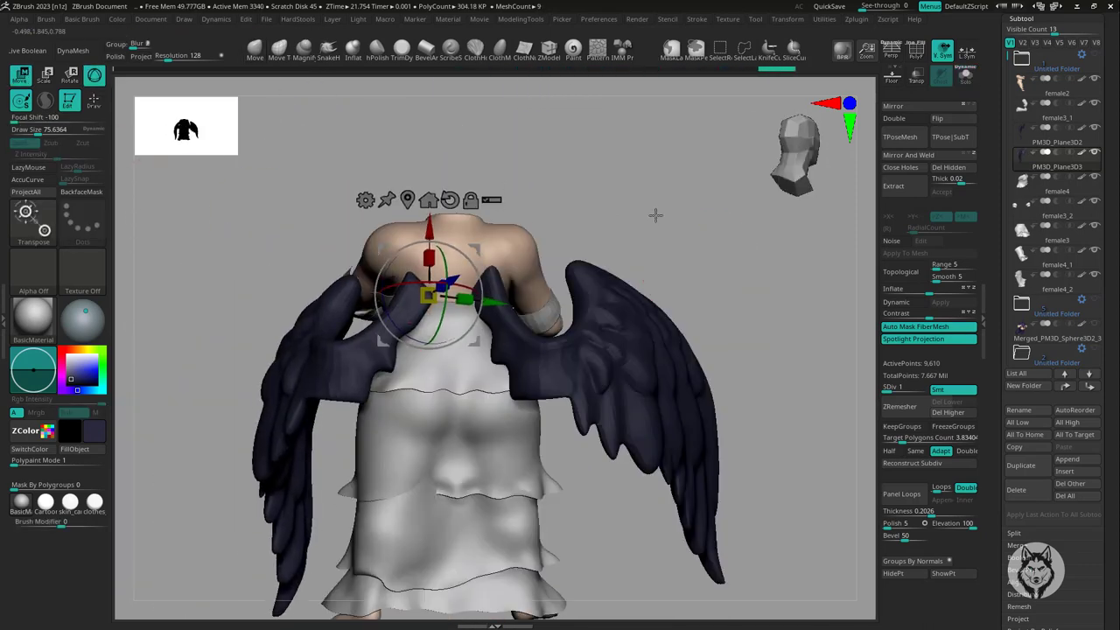
{"action": "right_click_drag", "start_coordinate": [655, 214], "coordinate": [454, 403]}
{"action": "left_click", "coordinate": [328, 299]}
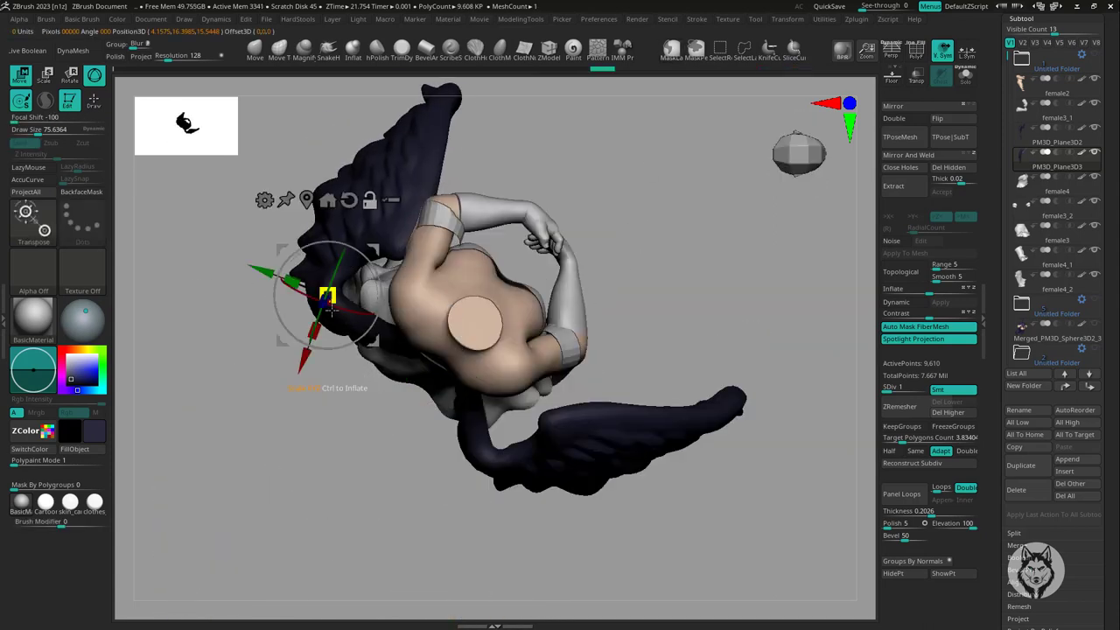
{"action": "mouse_move", "coordinate": [291, 353]}
{"action": "right_mouse_down"}
{"action": "mouse_move", "coordinate": [233, 508]}
{"action": "mouse_move", "coordinate": [540, 243]}
{"action": "mouse_move", "coordinate": [770, 323]}
{"action": "right_mouse_up"}
{"action": "mouse_move", "coordinate": [503, 265]}
{"action": "right_mouse_down"}
{"action": "mouse_move", "coordinate": [682, 323]}
{"action": "mouse_move", "coordinate": [744, 380]}
{"action": "mouse_move", "coordinate": [740, 429]}
{"action": "mouse_move", "coordinate": [327, 247]}
{"action": "right_mouse_up"}
- Set the Transpose gizmo on the right wing and review the winged figure from front and side
{"action": "left_click", "coordinate": [582, 295], "text": "alt"}
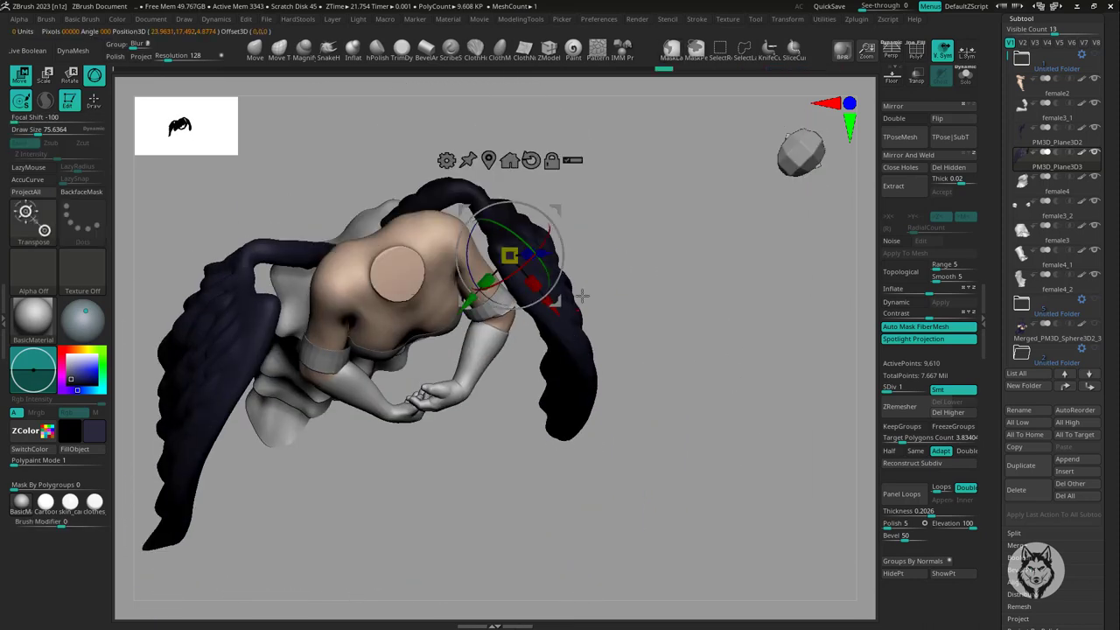
{"action": "mouse_move", "coordinate": [617, 309]}
{"action": "right_mouse_down"}
{"action": "mouse_move", "coordinate": [692, 320]}
{"action": "mouse_move", "coordinate": [513, 369]}
{"action": "right_mouse_up"}
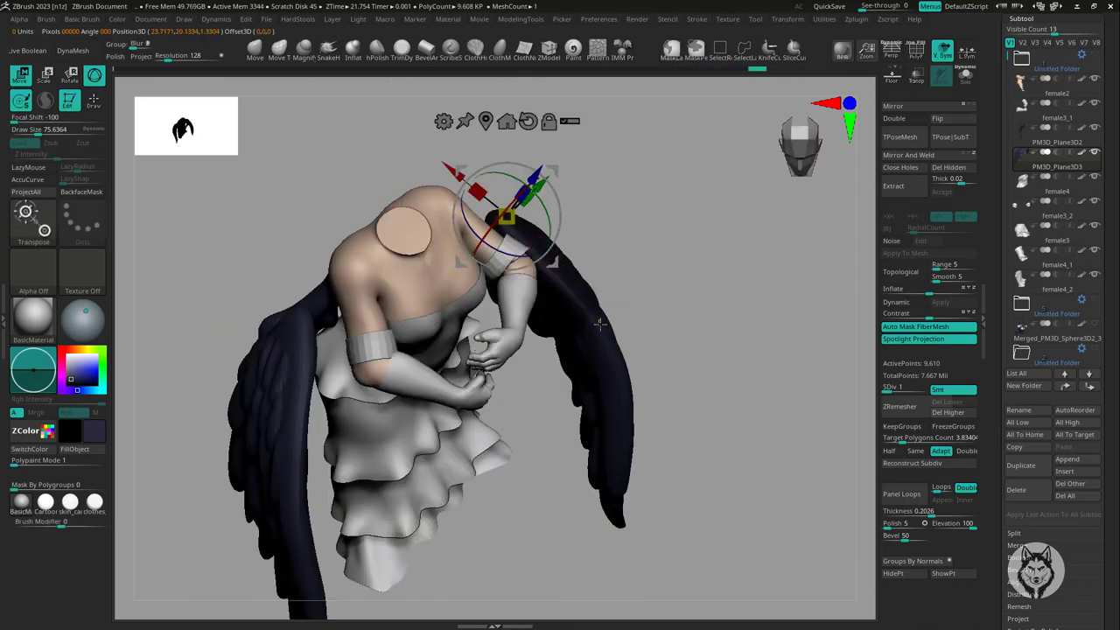
{"action": "mouse_move", "coordinate": [600, 323]}
{"action": "right_mouse_down"}
{"action": "mouse_move", "coordinate": [612, 306]}
{"action": "mouse_move", "coordinate": [551, 350]}
{"action": "mouse_move", "coordinate": [532, 236]}
{"action": "right_mouse_up"}
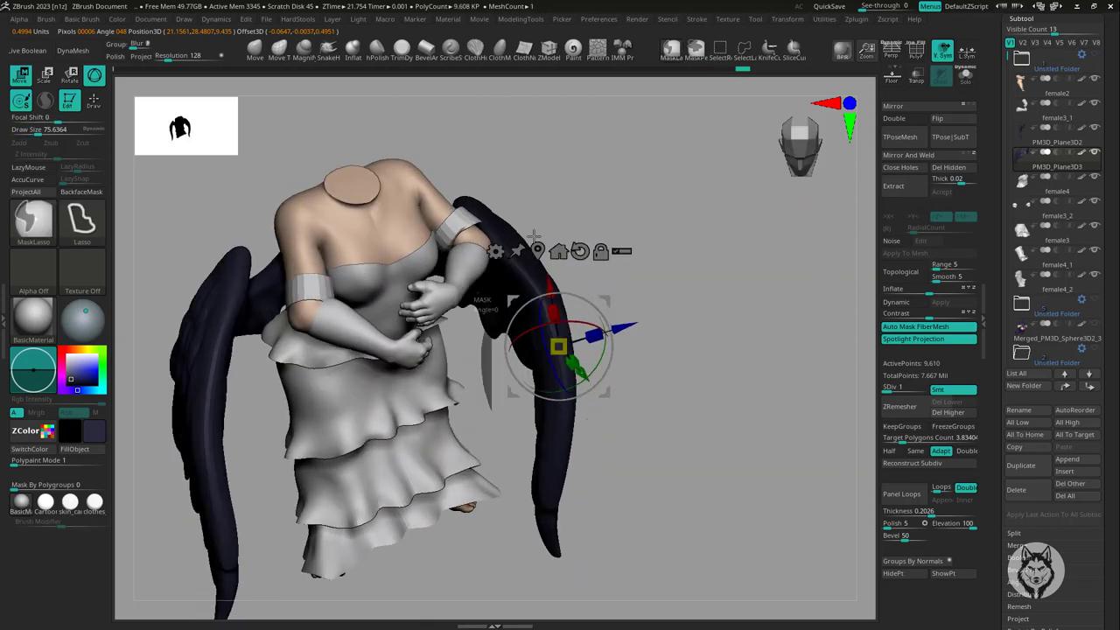
{"action": "right_click_drag", "start_coordinate": [604, 367], "coordinate": [570, 426]}
{"action": "key", "text": "q"}
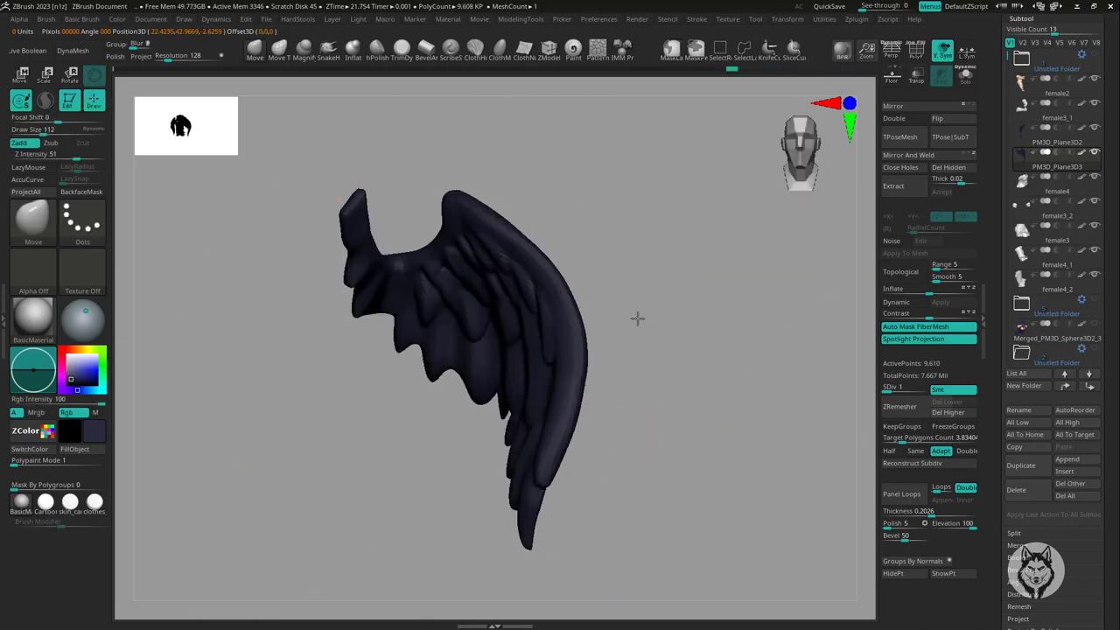
{"action": "mouse_move", "coordinate": [511, 529]}
{"action": "right_mouse_down"}
{"action": "mouse_move", "coordinate": [657, 467]}
{"action": "mouse_move", "coordinate": [612, 393]}
{"action": "mouse_move", "coordinate": [740, 379]}
{"action": "mouse_move", "coordinate": [690, 372]}
{"action": "mouse_move", "coordinate": [411, 607]}
{"action": "mouse_move", "coordinate": [455, 603]}
{"action": "mouse_move", "coordinate": [489, 554]}
{"action": "mouse_move", "coordinate": [539, 543]}
{"action": "mouse_move", "coordinate": [445, 565]}
{"action": "mouse_move", "coordinate": [775, 347]}
{"action": "mouse_move", "coordinate": [716, 202]}
{"action": "mouse_move", "coordinate": [575, 212]}
{"action": "mouse_move", "coordinate": [461, 417]}
{"action": "mouse_move", "coordinate": [493, 253]}
{"action": "mouse_move", "coordinate": [644, 324]}
{"action": "mouse_move", "coordinate": [600, 349]}
{"action": "mouse_move", "coordinate": [687, 395]}
{"action": "right_mouse_up"}
- Zoom in on the pillow and subdivide it with Ctrl+D
{"action": "mouse_move", "coordinate": [594, 423]}
{"action": "right_mouse_down"}
{"action": "mouse_move", "coordinate": [691, 337]}
{"action": "mouse_move", "coordinate": [707, 350]}
{"action": "mouse_move", "coordinate": [676, 396]}
{"action": "right_mouse_up"}
{"action": "right_click_drag", "start_coordinate": [668, 440], "coordinate": [600, 482]}
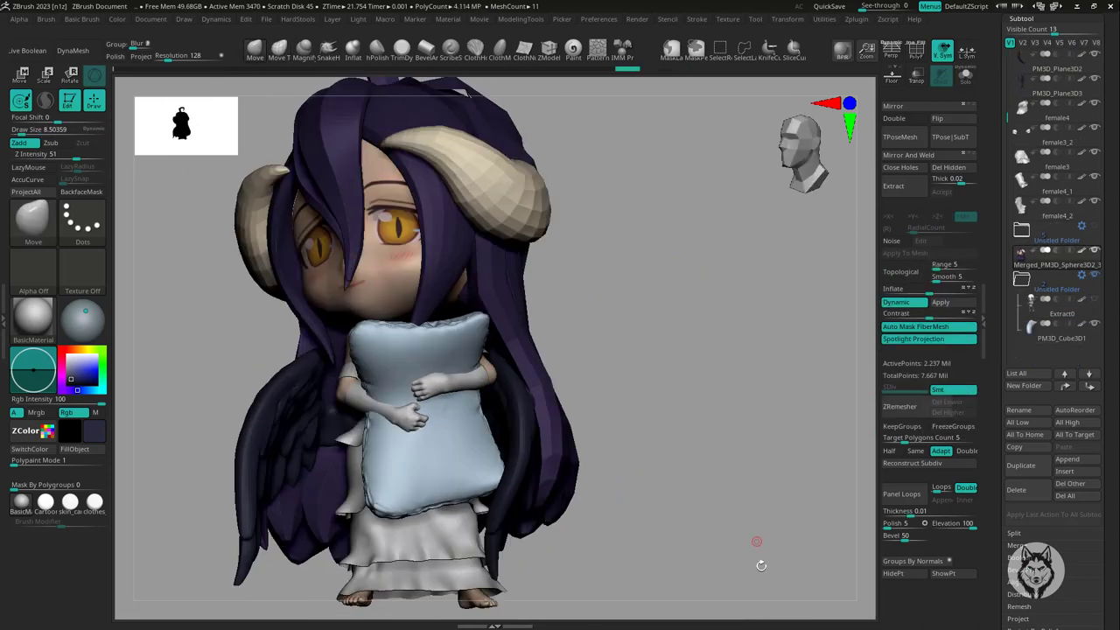
{"action": "mouse_move", "coordinate": [666, 412]}
{"action": "right_mouse_down"}
{"action": "mouse_move", "coordinate": [750, 393]}
{"action": "mouse_move", "coordinate": [648, 376]}
{"action": "right_mouse_up"}
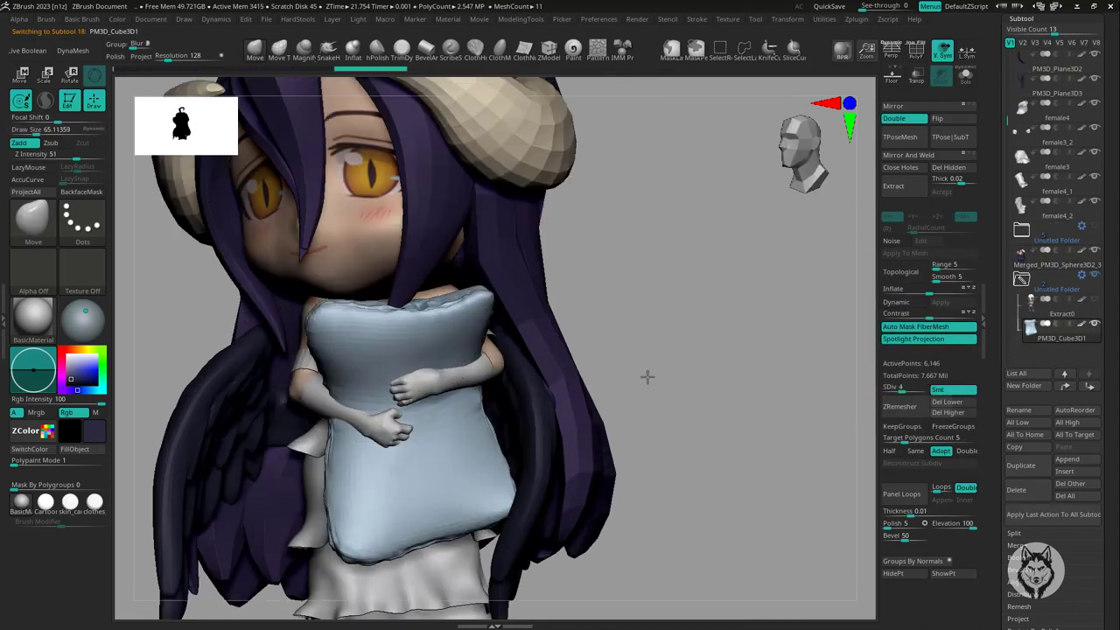
{"action": "right_click_drag", "start_coordinate": [473, 372], "coordinate": [630, 338]}
{"action": "key", "text": "ctrl+d"}
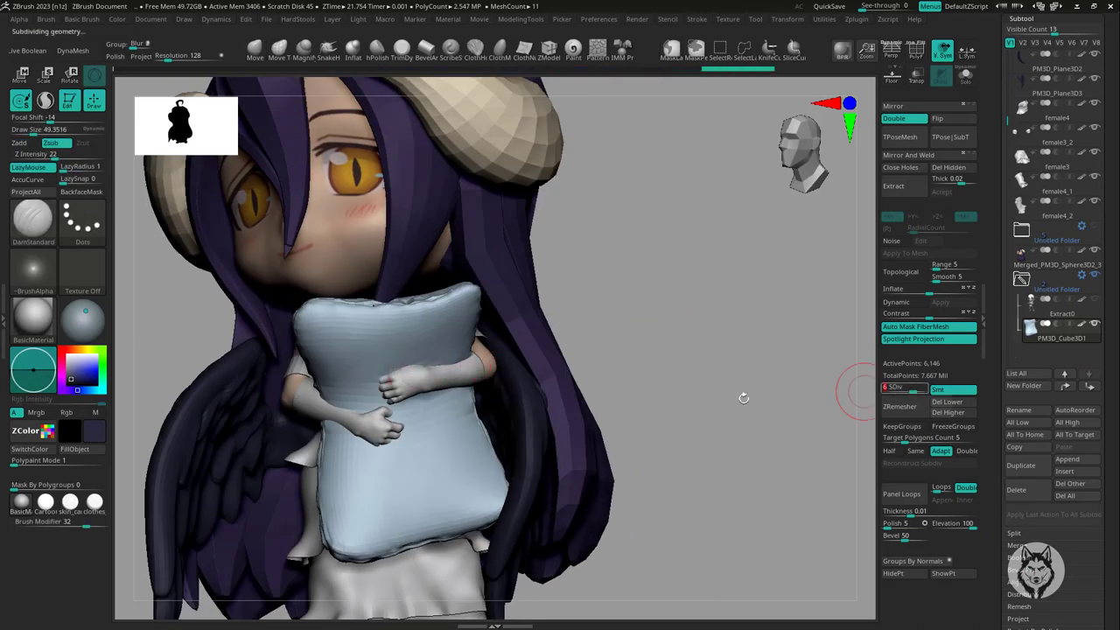
- Inspect the subdivided pillow from several sides, then make the figure and wings opaque again
{"action": "right_click_drag", "start_coordinate": [469, 360], "coordinate": [380, 426]}
{"action": "right_click_drag", "start_coordinate": [601, 371], "coordinate": [500, 363]}
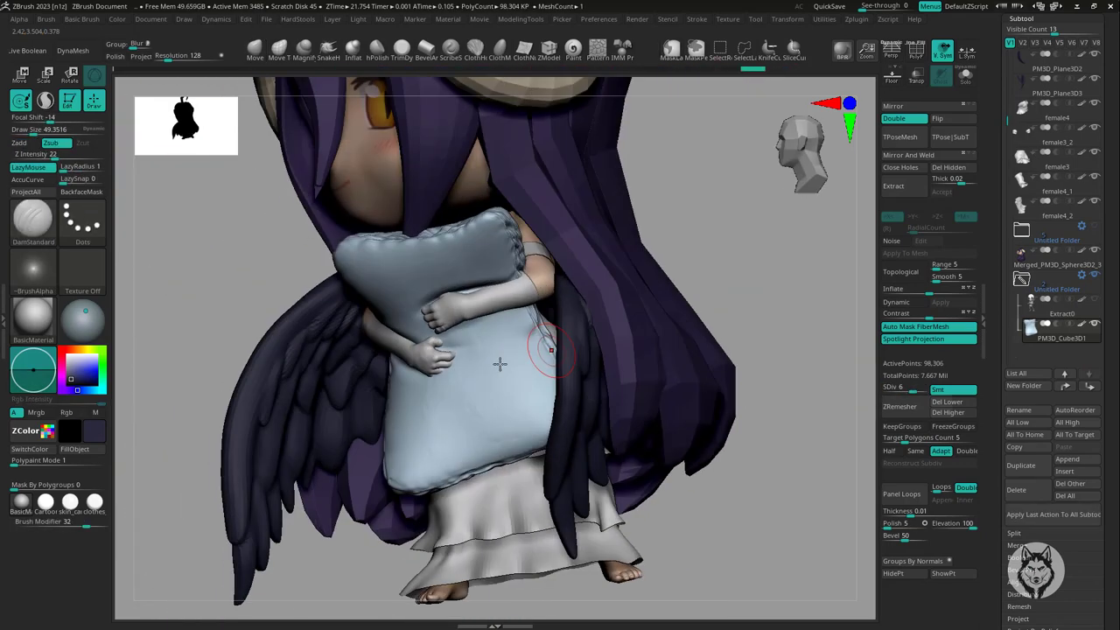
{"action": "mouse_move", "coordinate": [428, 359]}
{"action": "right_mouse_down"}
{"action": "mouse_move", "coordinate": [543, 341]}
{"action": "mouse_move", "coordinate": [684, 282]}
{"action": "mouse_move", "coordinate": [418, 322]}
{"action": "right_mouse_up"}
{"action": "mouse_move", "coordinate": [472, 350]}
{"action": "right_mouse_down"}
{"action": "mouse_move", "coordinate": [577, 289]}
{"action": "mouse_move", "coordinate": [716, 290]}
{"action": "right_mouse_up"}
{"action": "right_click_drag", "start_coordinate": [519, 311], "coordinate": [516, 338]}
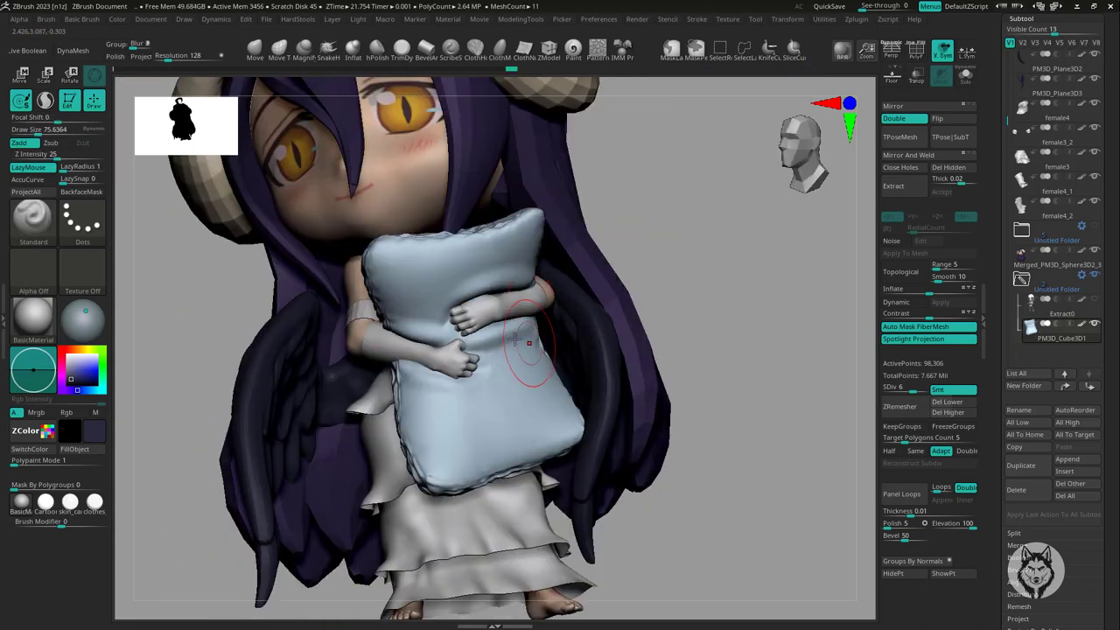
{"action": "mouse_move", "coordinate": [515, 257]}
{"action": "right_mouse_down"}
{"action": "mouse_move", "coordinate": [695, 265]}
{"action": "mouse_move", "coordinate": [568, 333]}
{"action": "mouse_move", "coordinate": [442, 462]}
{"action": "mouse_move", "coordinate": [772, 333]}
{"action": "mouse_move", "coordinate": [665, 350]}
{"action": "mouse_move", "coordinate": [762, 370]}
{"action": "mouse_move", "coordinate": [445, 411]}
{"action": "mouse_move", "coordinate": [569, 237]}
{"action": "mouse_move", "coordinate": [665, 222]}
{"action": "mouse_move", "coordinate": [744, 277]}
{"action": "mouse_move", "coordinate": [418, 306]}
{"action": "right_mouse_up"}
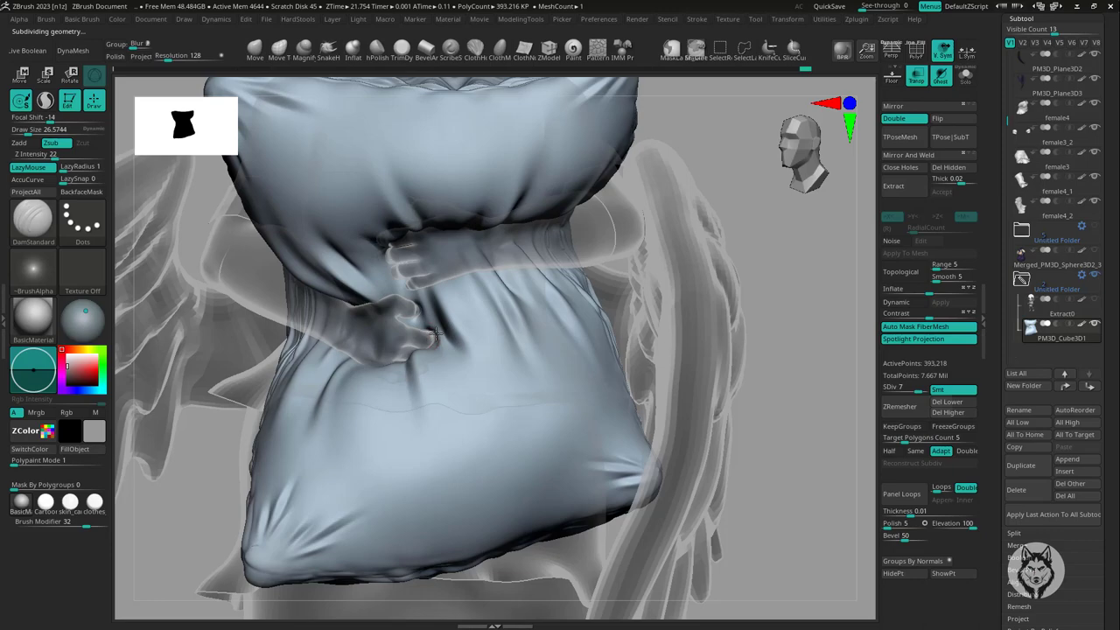
{"action": "right_click_drag", "start_coordinate": [773, 251], "coordinate": [753, 280]}
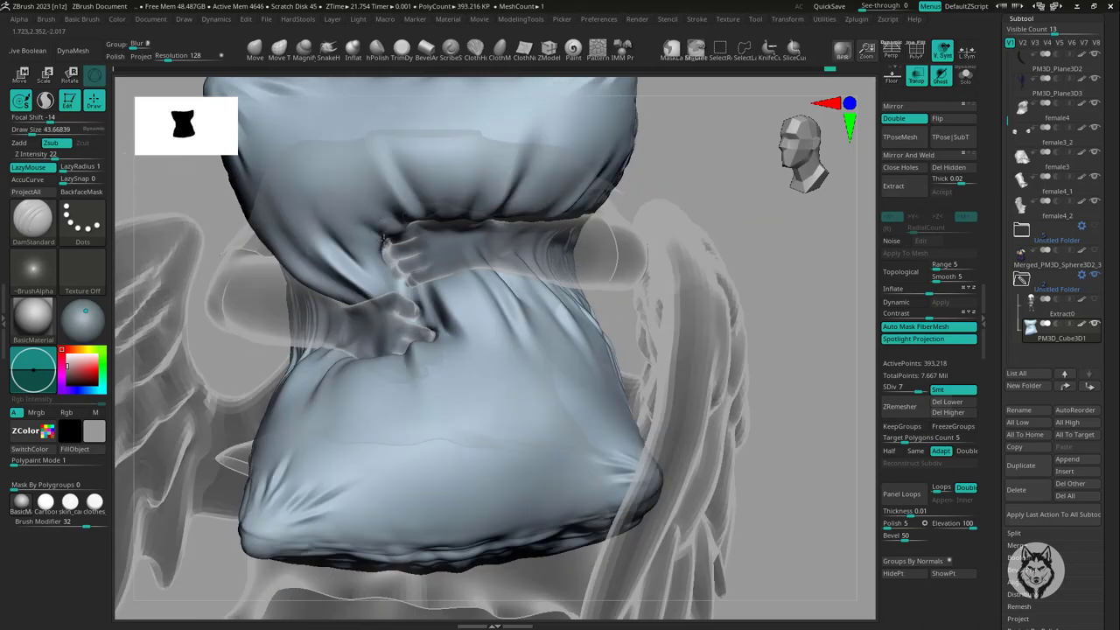
{"action": "mouse_move", "coordinate": [386, 249]}
{"action": "right_mouse_down"}
{"action": "mouse_move", "coordinate": [602, 260]}
{"action": "mouse_move", "coordinate": [425, 358]}
{"action": "mouse_move", "coordinate": [442, 347]}
{"action": "right_mouse_up"}
{"action": "key", "text": "ctrl+shift+t"}
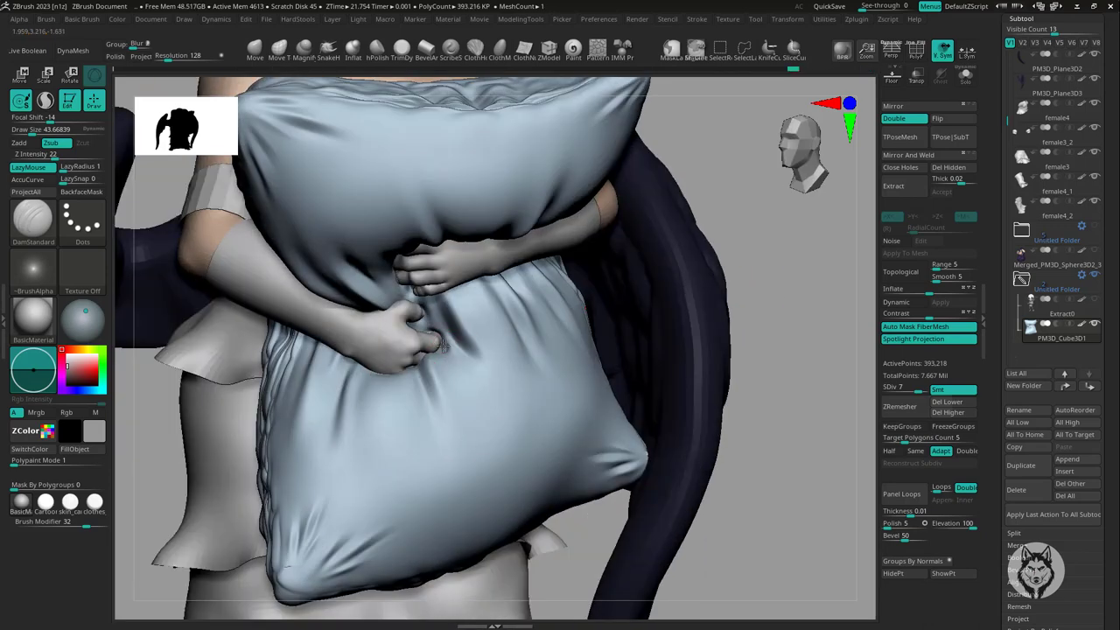
{"action": "right_click_drag", "start_coordinate": [427, 306], "coordinate": [656, 268]}
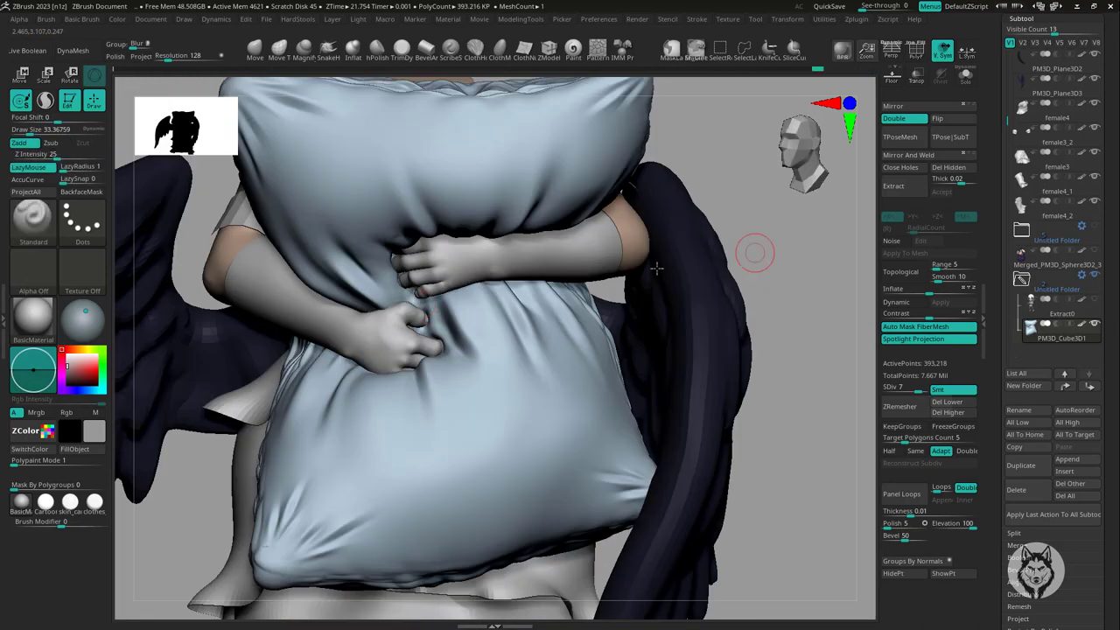
{"action": "mouse_move", "coordinate": [470, 299]}
{"action": "right_mouse_down"}
{"action": "mouse_move", "coordinate": [550, 362]}
{"action": "mouse_move", "coordinate": [498, 292]}
{"action": "right_mouse_up"}
- Drop the pillow to SDiv 3 and reshape its overall form with Move
{"action": "key", "text": "f"}
{"action": "right_click_drag", "start_coordinate": [664, 420], "coordinate": [692, 482]}
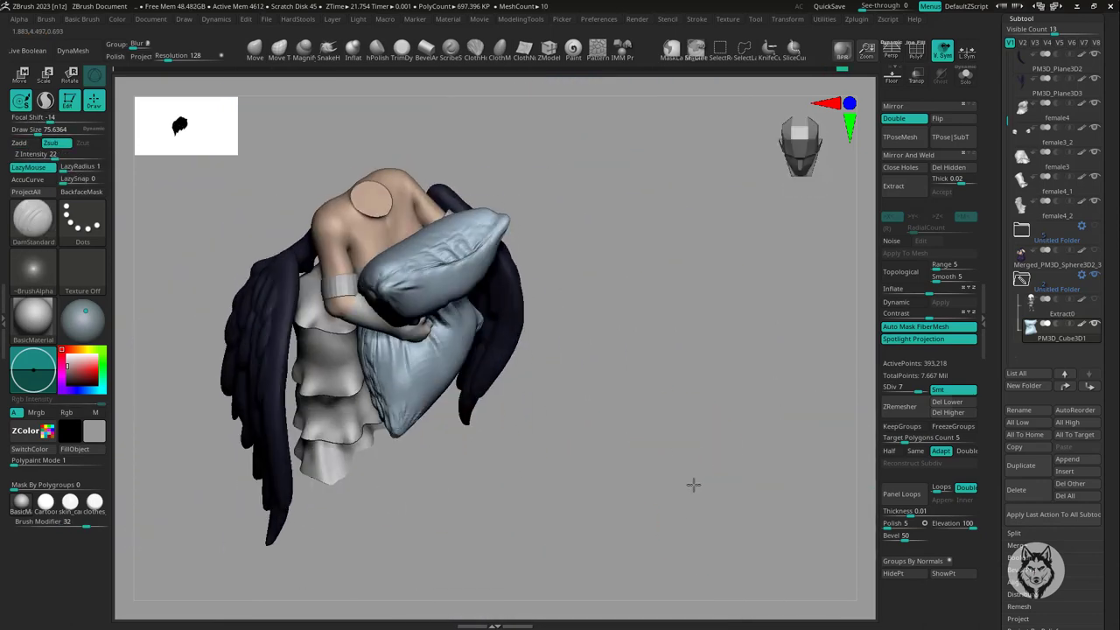
{"action": "key", "text": "shift+d"}
{"action": "key", "text": "shift+d"}
{"action": "key", "text": "shift+d"}
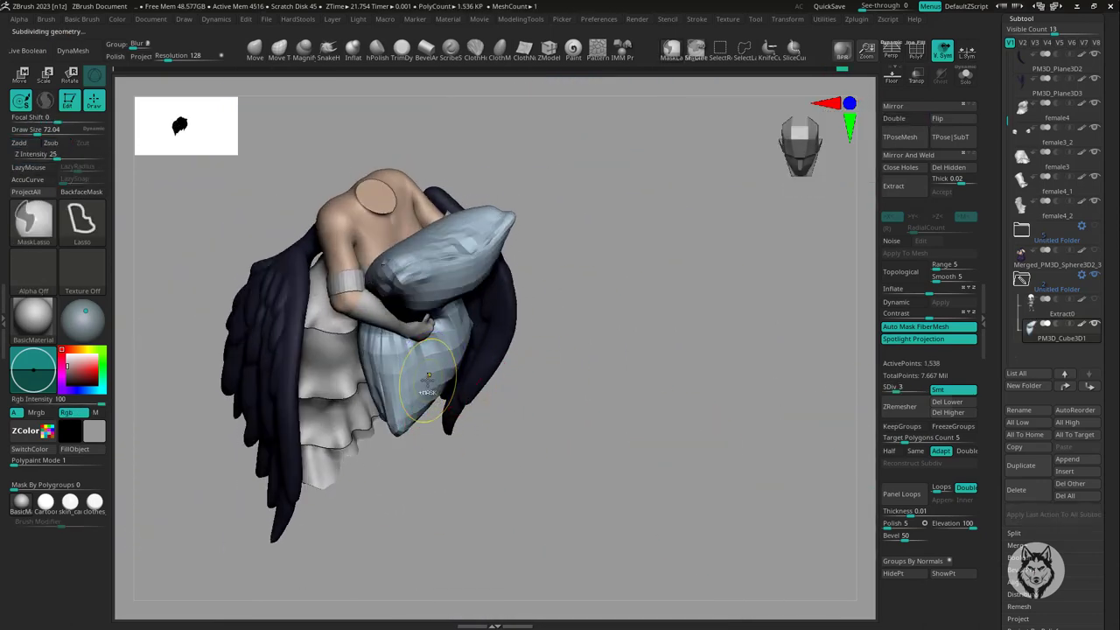
{"action": "right_click_drag", "start_coordinate": [446, 383], "coordinate": [366, 275]}
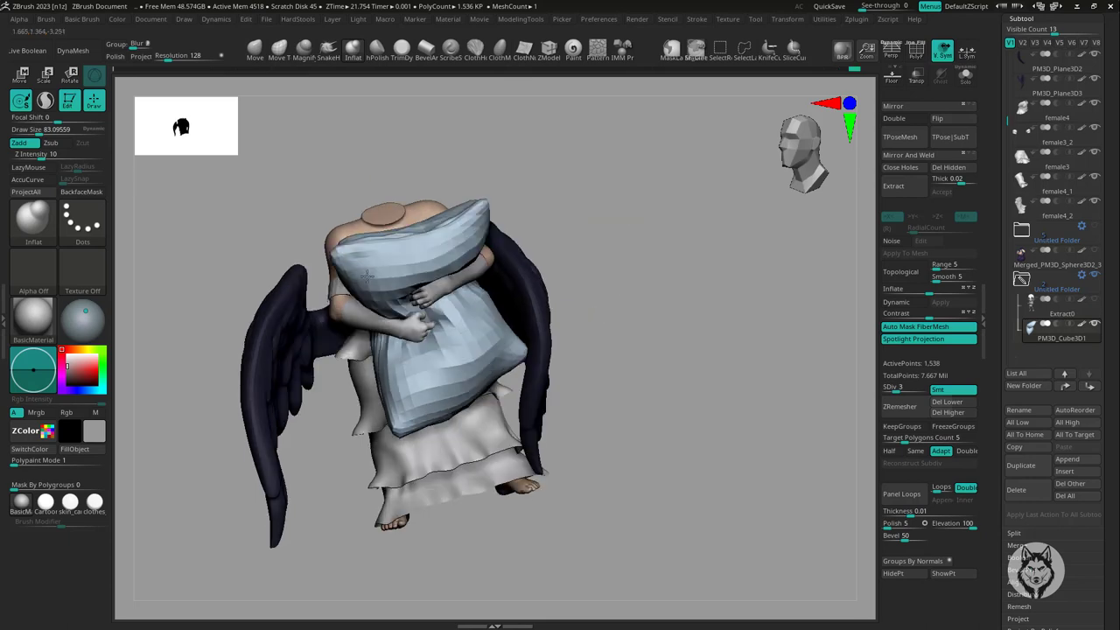
{"action": "mouse_move", "coordinate": [744, 374]}
{"action": "right_mouse_down"}
{"action": "mouse_move", "coordinate": [739, 389]}
{"action": "mouse_move", "coordinate": [709, 396]}
{"action": "right_mouse_up"}
{"action": "key", "text": "d"}
{"action": "key", "text": "d"}
{"action": "key", "text": "d"}
{"action": "right_click_drag", "start_coordinate": [620, 376], "coordinate": [570, 340]}
{"action": "mouse_move", "coordinate": [434, 334]}
{"action": "right_mouse_down"}
{"action": "mouse_move", "coordinate": [849, 350]}
{"action": "mouse_move", "coordinate": [583, 307]}
{"action": "mouse_move", "coordinate": [435, 264]}
{"action": "mouse_move", "coordinate": [270, 320]}
{"action": "mouse_move", "coordinate": [350, 457]}
{"action": "mouse_move", "coordinate": [633, 343]}
{"action": "mouse_move", "coordinate": [622, 327]}
{"action": "mouse_move", "coordinate": [657, 250]}
{"action": "mouse_move", "coordinate": [712, 260]}
{"action": "mouse_move", "coordinate": [668, 295]}
{"action": "mouse_move", "coordinate": [628, 302]}
{"action": "mouse_move", "coordinate": [639, 277]}
{"action": "mouse_move", "coordinate": [539, 211]}
{"action": "right_mouse_up"}
{"action": "key", "text": "shift+d"}
{"action": "key", "text": "shift+d"}
- Set up a smaller Standard brush with stroke smoothing to refine the pillow surface
{"action": "key", "text": "b"}
{"action": "key", "text": "s"}
{"action": "key", "text": "t"}
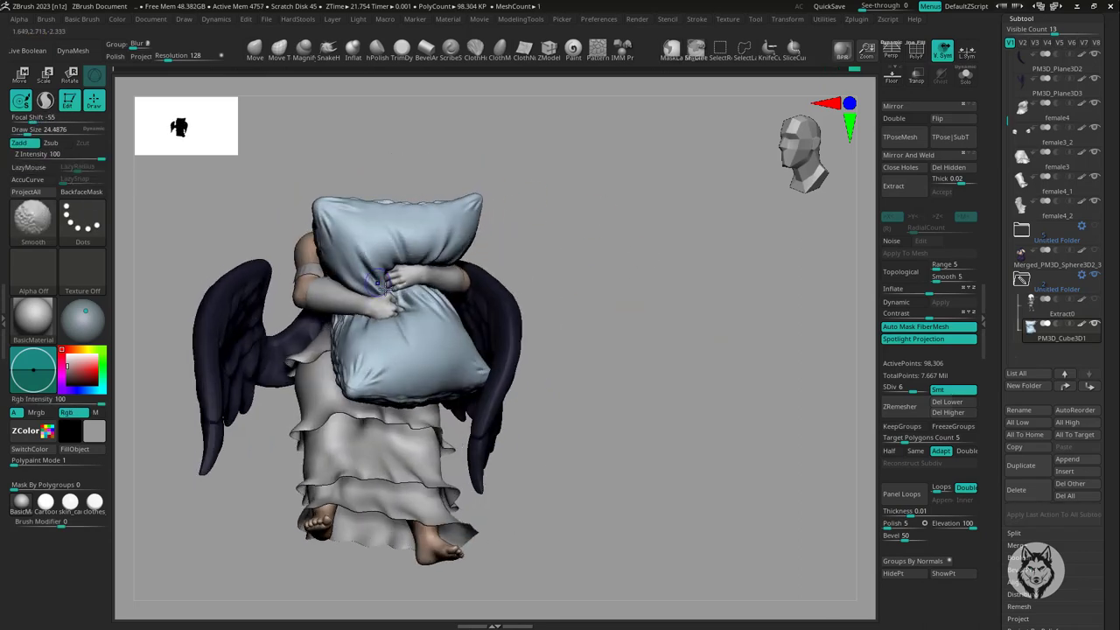
- Review the pillow, then mask its skeleton design with Mask By Polypaint
{"action": "right_click_drag", "start_coordinate": [380, 282], "coordinate": [478, 231]}
{"action": "right_click_drag", "start_coordinate": [448, 303], "coordinate": [475, 309]}
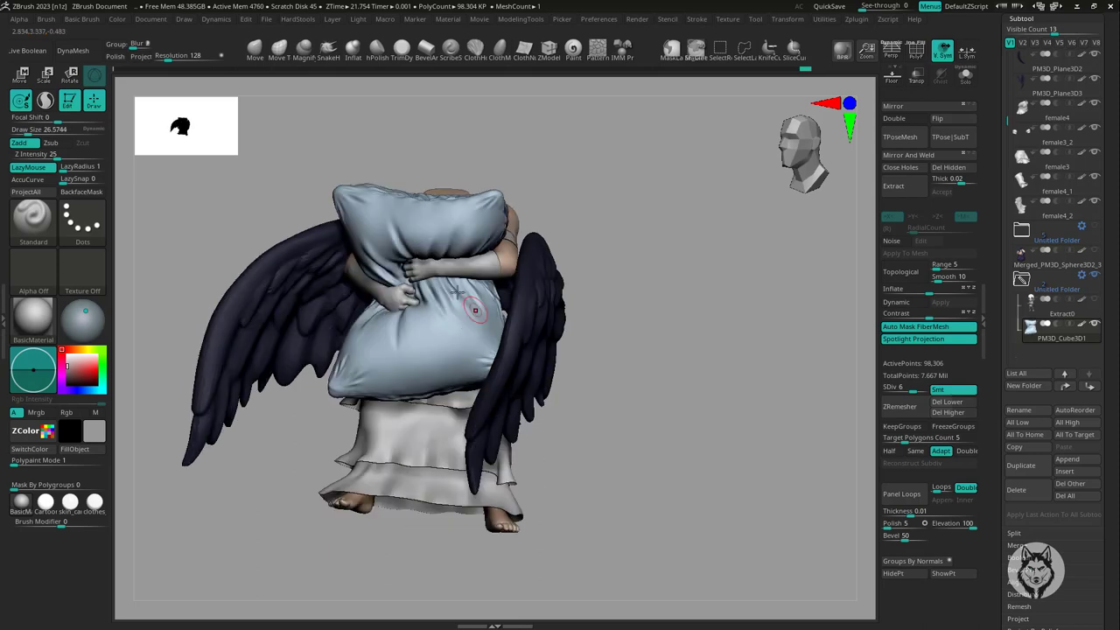
{"action": "mouse_move", "coordinate": [612, 282]}
{"action": "right_mouse_down"}
{"action": "mouse_move", "coordinate": [657, 367]}
{"action": "mouse_move", "coordinate": [342, 305]}
{"action": "mouse_move", "coordinate": [572, 220]}
{"action": "mouse_move", "coordinate": [624, 315]}
{"action": "right_mouse_up"}
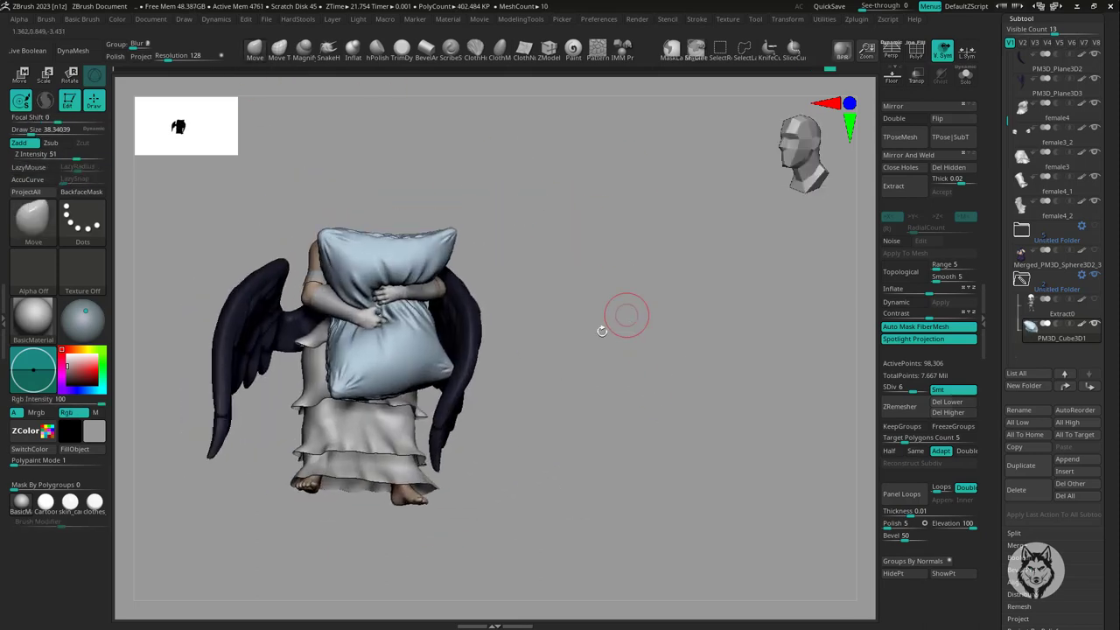
{"action": "left_click", "coordinate": [1022, 342]}
{"action": "left_click", "coordinate": [1053, 476]}
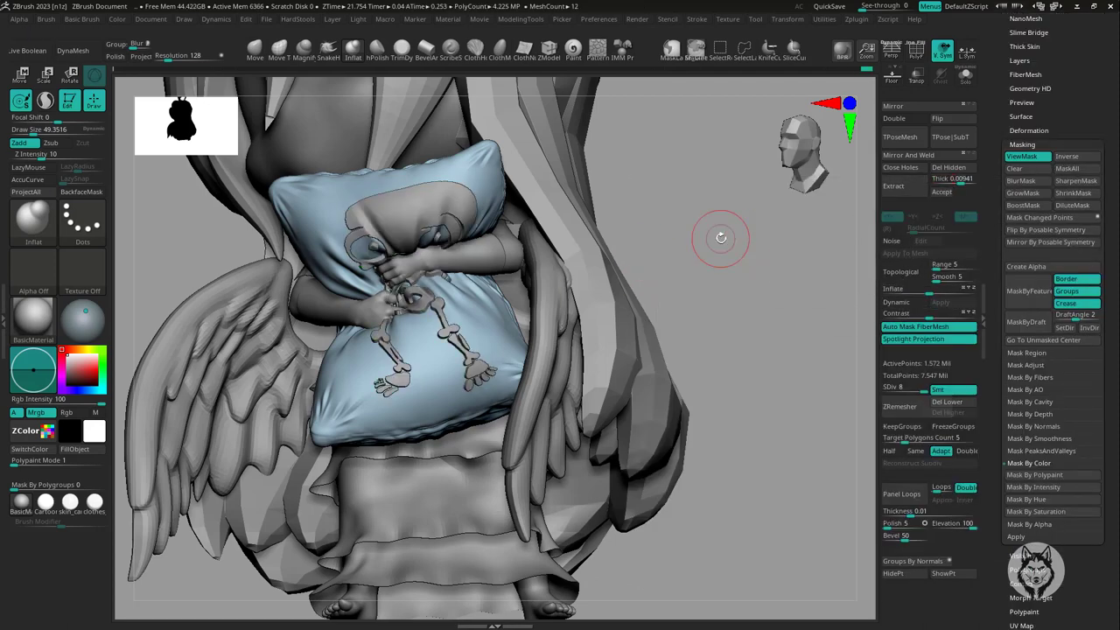
- Extract the masked skeleton print at 0.00941 thickness into the new Extract1 subtool
{"action": "mouse_move", "coordinate": [721, 237]}
{"action": "right_mouse_down"}
{"action": "mouse_move", "coordinate": [712, 197]}
{"action": "mouse_move", "coordinate": [694, 237]}
{"action": "mouse_move", "coordinate": [657, 230]}
{"action": "mouse_move", "coordinate": [649, 212]}
{"action": "mouse_move", "coordinate": [722, 253]}
{"action": "mouse_move", "coordinate": [836, 225]}
{"action": "right_mouse_up"}
{"action": "left_click", "coordinate": [649, 213], "text": "alt"}
{"action": "mouse_move", "coordinate": [582, 118]}
{"action": "right_mouse_down"}
{"action": "mouse_move", "coordinate": [644, 220]}
{"action": "mouse_move", "coordinate": [402, 228]}
{"action": "mouse_move", "coordinate": [505, 188]}
{"action": "mouse_move", "coordinate": [495, 272]}
{"action": "mouse_move", "coordinate": [618, 352]}
{"action": "mouse_move", "coordinate": [553, 335]}
{"action": "right_mouse_up"}
{"action": "mouse_move", "coordinate": [603, 249]}
{"action": "right_mouse_down"}
{"action": "mouse_move", "coordinate": [373, 257]}
{"action": "mouse_move", "coordinate": [642, 187]}
{"action": "mouse_move", "coordinate": [641, 222]}
{"action": "mouse_move", "coordinate": [725, 206]}
{"action": "right_mouse_up"}
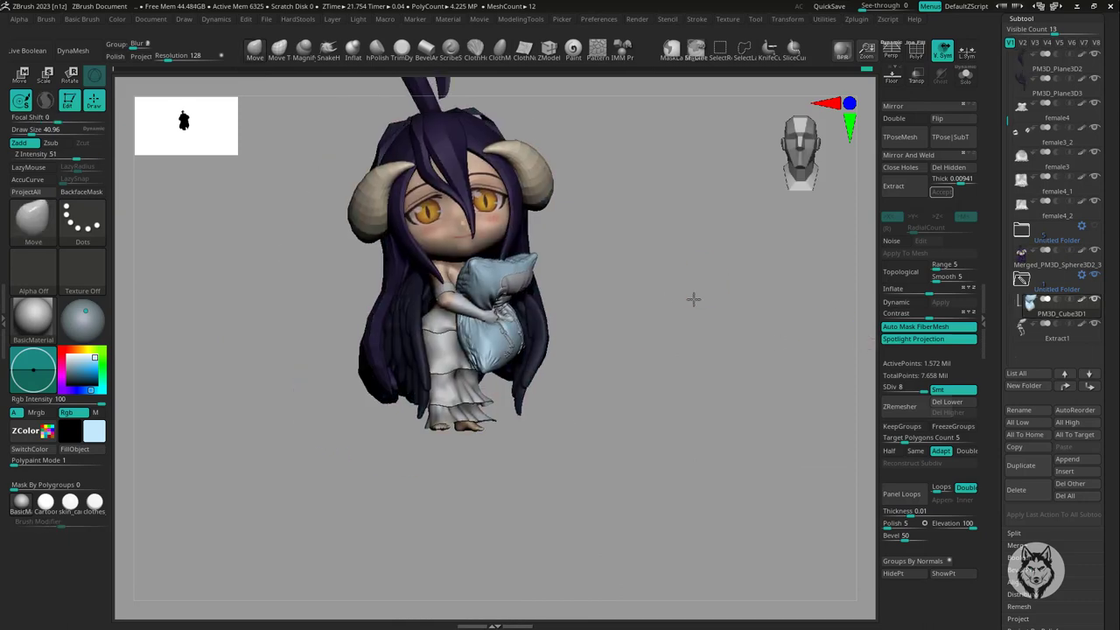
{"action": "mouse_move", "coordinate": [735, 308]}
{"action": "left_mouse_down"}
{"action": "mouse_move", "coordinate": [702, 320]}
{"action": "mouse_move", "coordinate": [695, 453]}
{"action": "left_mouse_up"}
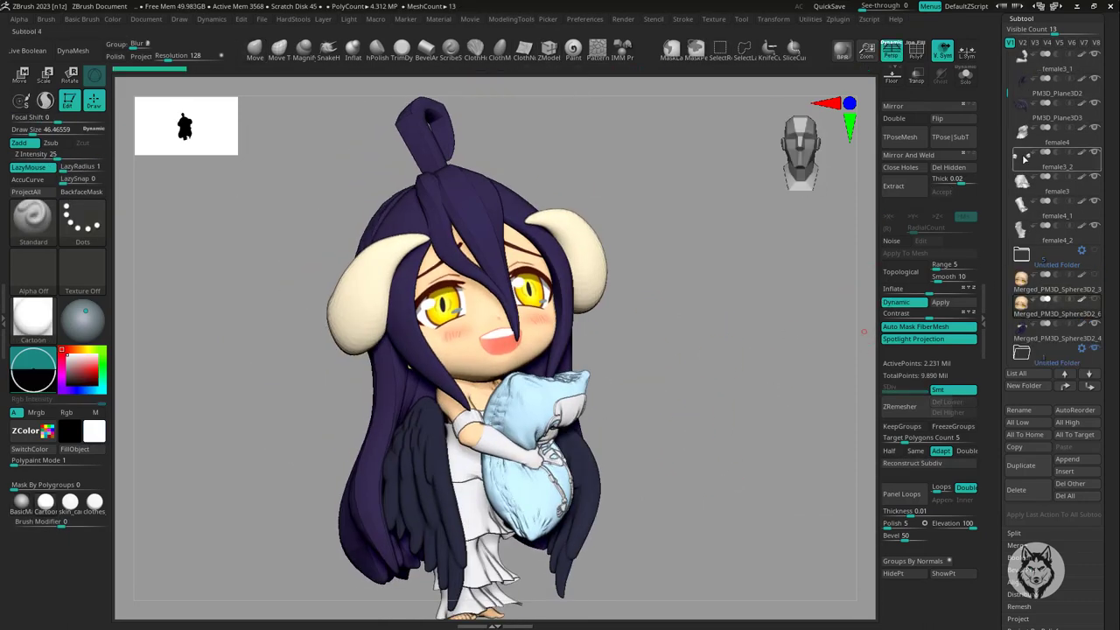
{"action": "left_click", "coordinate": [1024, 159]}
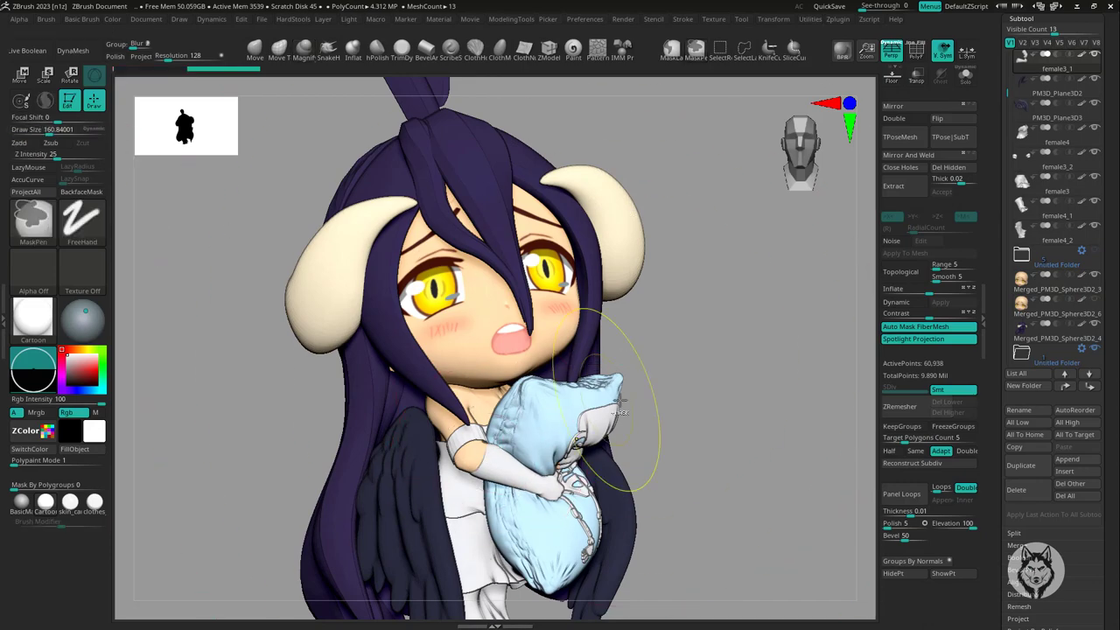
- Inspect the arms and hands from several angles while adjusting brush settings
{"action": "mouse_move", "coordinate": [825, 325]}
{"action": "left_mouse_down"}
{"action": "mouse_move", "coordinate": [580, 407]}
{"action": "mouse_move", "coordinate": [787, 350]}
{"action": "mouse_move", "coordinate": [790, 363]}
{"action": "left_mouse_up"}
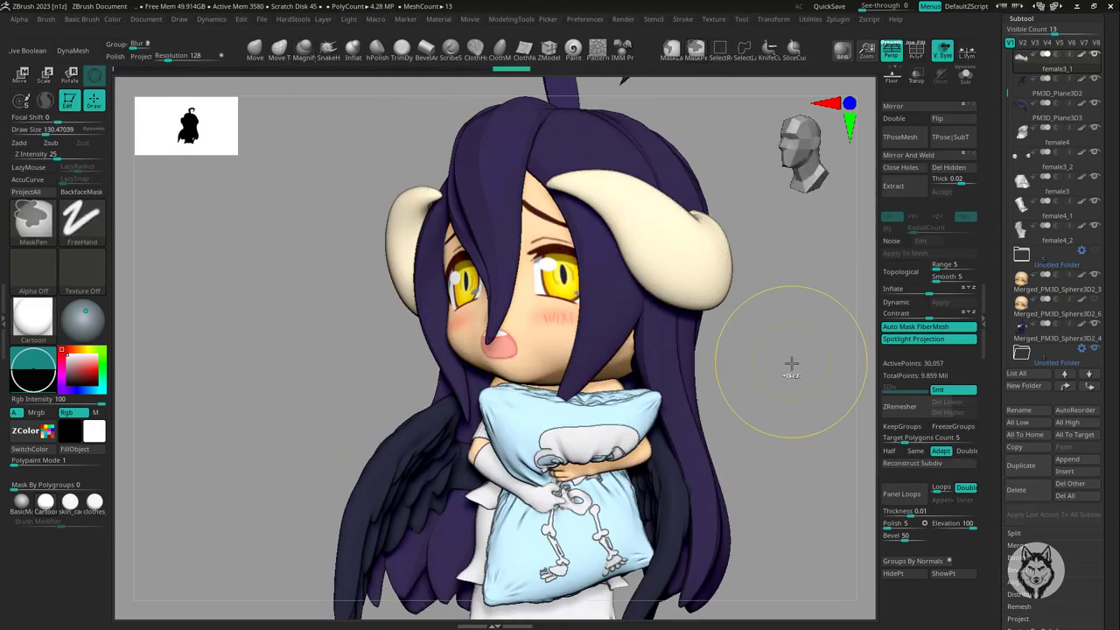
{"action": "mouse_move", "coordinate": [769, 405]}
{"action": "left_mouse_down"}
{"action": "mouse_move", "coordinate": [774, 350]}
{"action": "mouse_move", "coordinate": [866, 228]}
{"action": "left_mouse_up"}
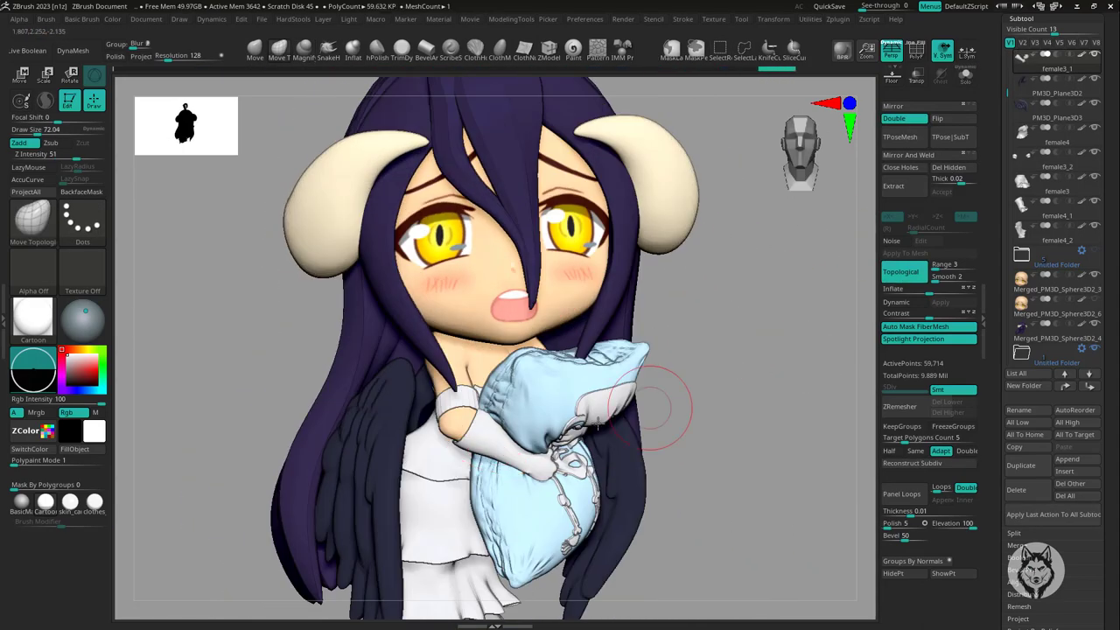
{"action": "mouse_move", "coordinate": [739, 427]}
{"action": "left_mouse_down"}
{"action": "mouse_move", "coordinate": [713, 455]}
{"action": "mouse_move", "coordinate": [726, 474]}
{"action": "mouse_move", "coordinate": [725, 312]}
{"action": "left_mouse_up"}
{"action": "key", "text": "s"}
{"action": "key", "text": "b"}
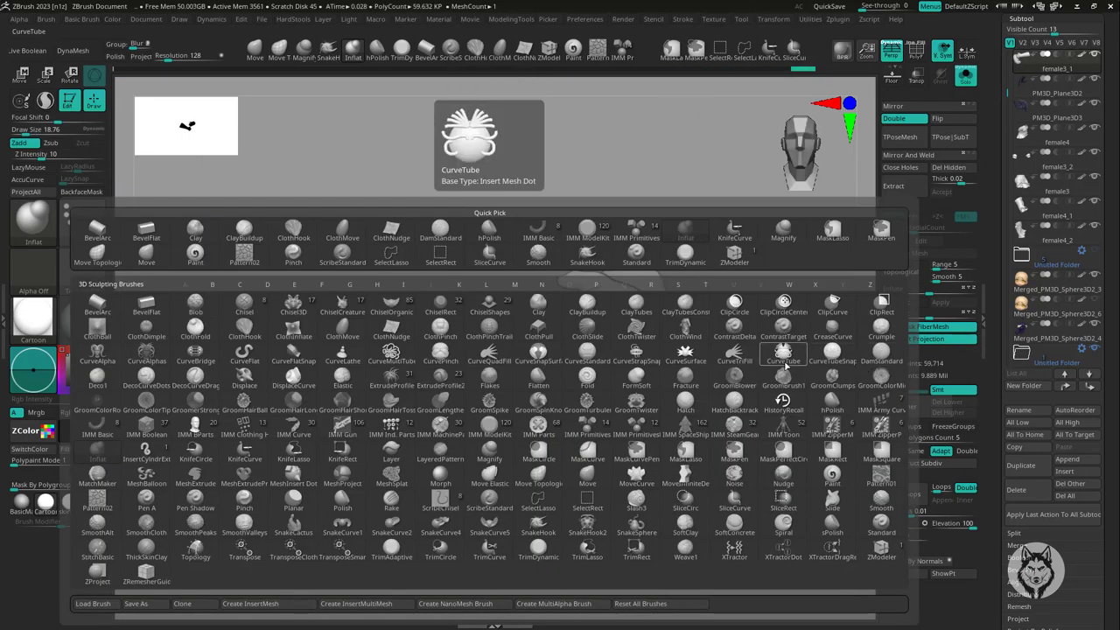
{"action": "key", "text": "Escape"}
{"action": "key", "text": "b"}
{"action": "key", "text": "c"}
{"action": "key", "text": "t"}
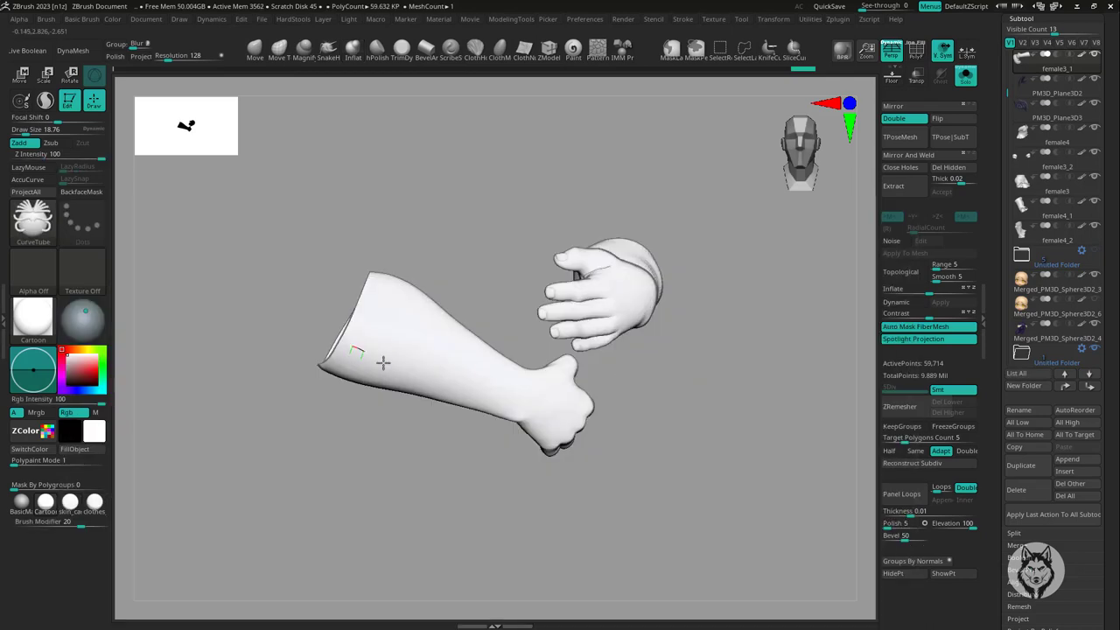
{"action": "key", "text": "w"}
{"action": "mouse_move", "coordinate": [426, 495]}
{"action": "left_mouse_down"}
{"action": "mouse_move", "coordinate": [690, 315]}
{"action": "mouse_move", "coordinate": [559, 387]}
{"action": "mouse_move", "coordinate": [777, 208]}
{"action": "mouse_move", "coordinate": [659, 283]}
{"action": "mouse_move", "coordinate": [602, 345]}
{"action": "mouse_move", "coordinate": [198, 207]}
{"action": "mouse_move", "coordinate": [635, 336]}
{"action": "left_mouse_up"}
{"action": "mouse_move", "coordinate": [496, 389]}
{"action": "left_mouse_down"}
{"action": "mouse_move", "coordinate": [702, 357]}
{"action": "mouse_move", "coordinate": [130, 187]}
{"action": "mouse_move", "coordinate": [657, 300]}
{"action": "mouse_move", "coordinate": [559, 316]}
{"action": "mouse_move", "coordinate": [648, 323]}
{"action": "left_mouse_up"}
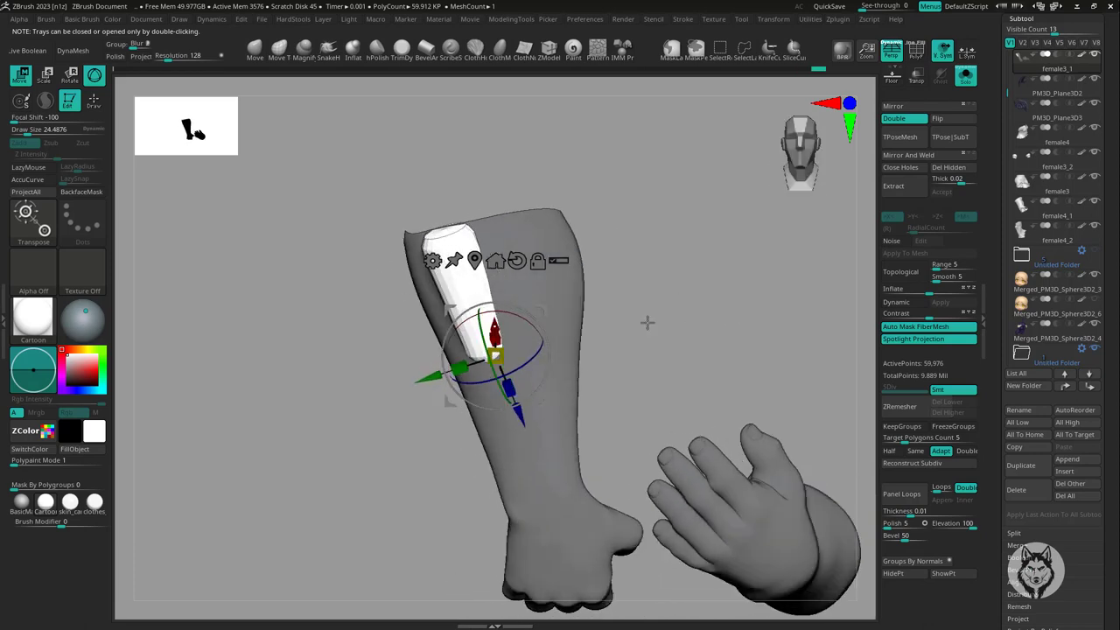
{"action": "mouse_move", "coordinate": [598, 354]}
{"action": "left_mouse_down"}
{"action": "mouse_move", "coordinate": [683, 295]}
{"action": "mouse_move", "coordinate": [615, 332]}
{"action": "mouse_move", "coordinate": [503, 350]}
{"action": "left_mouse_up"}
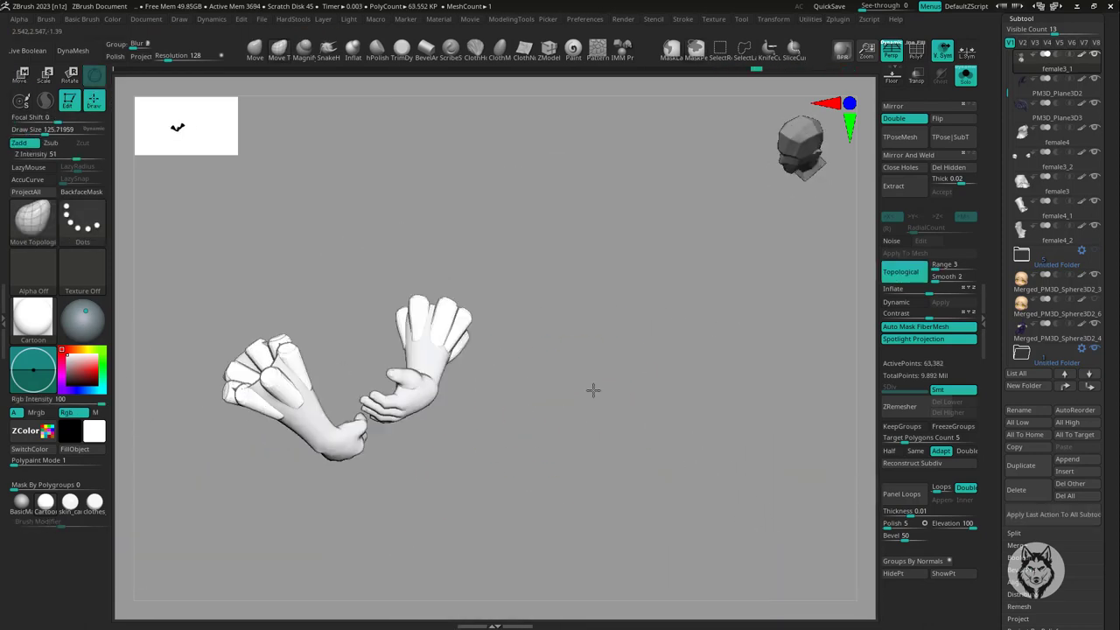
{"action": "mouse_move", "coordinate": [516, 196]}
{"action": "left_mouse_down"}
{"action": "mouse_move", "coordinate": [437, 388]}
{"action": "mouse_move", "coordinate": [344, 493]}
{"action": "mouse_move", "coordinate": [219, 262]}
{"action": "mouse_move", "coordinate": [28, 79]}
{"action": "left_mouse_up"}
- Merge the two arms into one mesh and enable KeepGroups with polygroups shown
{"action": "left_click", "coordinate": [28, 78]}
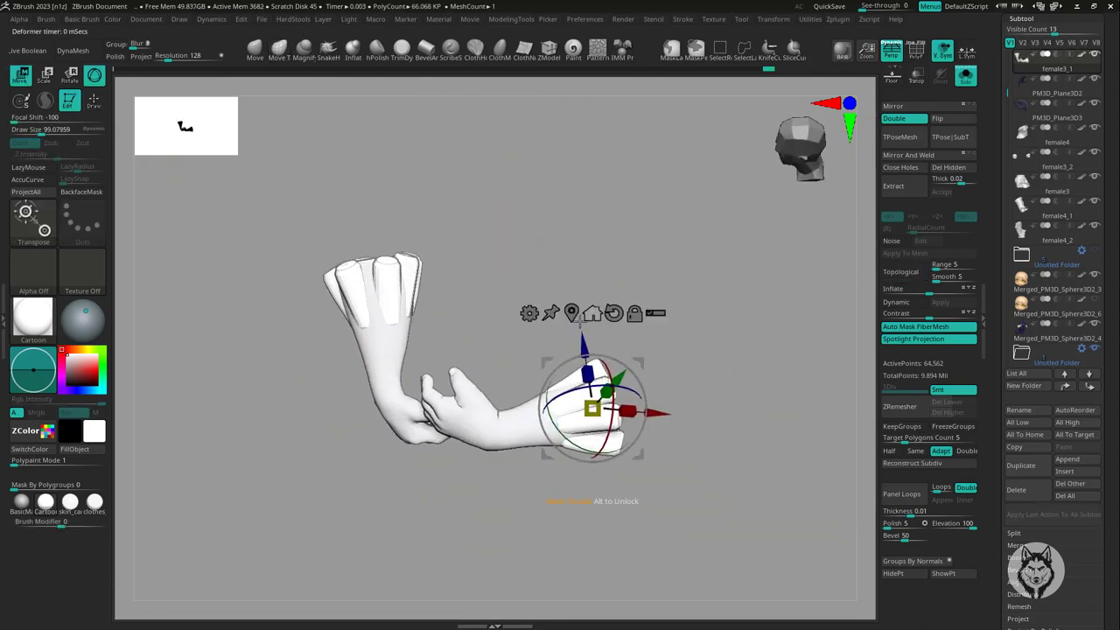
{"action": "left_click", "coordinate": [600, 312]}
{"action": "left_click", "coordinate": [767, 383]}
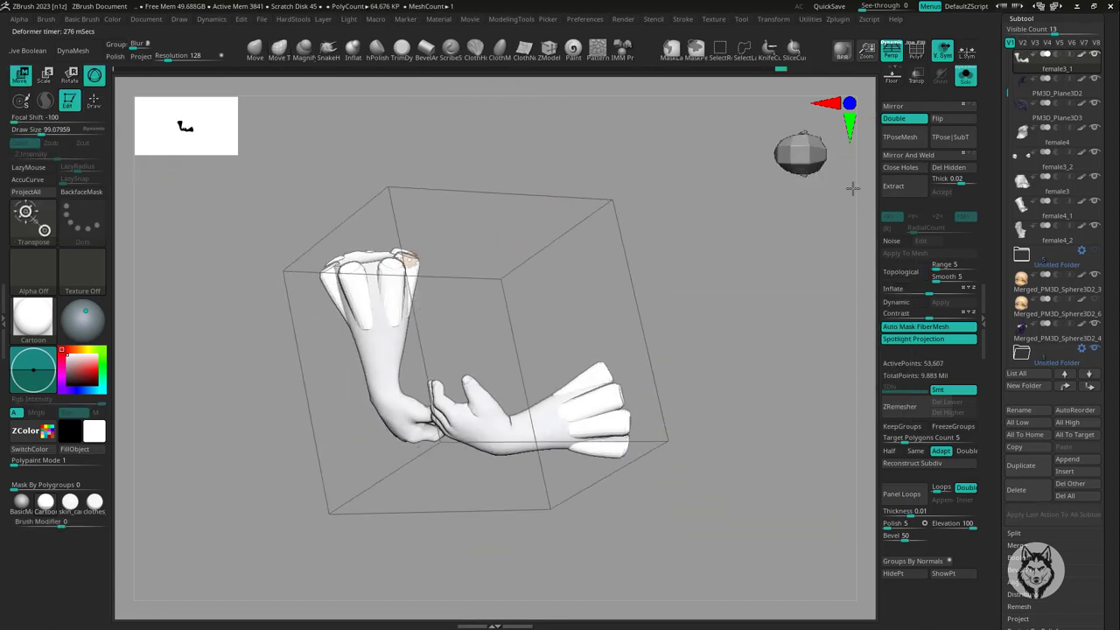
{"action": "key", "text": "shift+f"}
{"action": "mouse_move", "coordinate": [740, 408]}
{"action": "left_mouse_down"}
{"action": "mouse_move", "coordinate": [730, 418]}
{"action": "mouse_move", "coordinate": [724, 539]}
{"action": "left_mouse_up"}
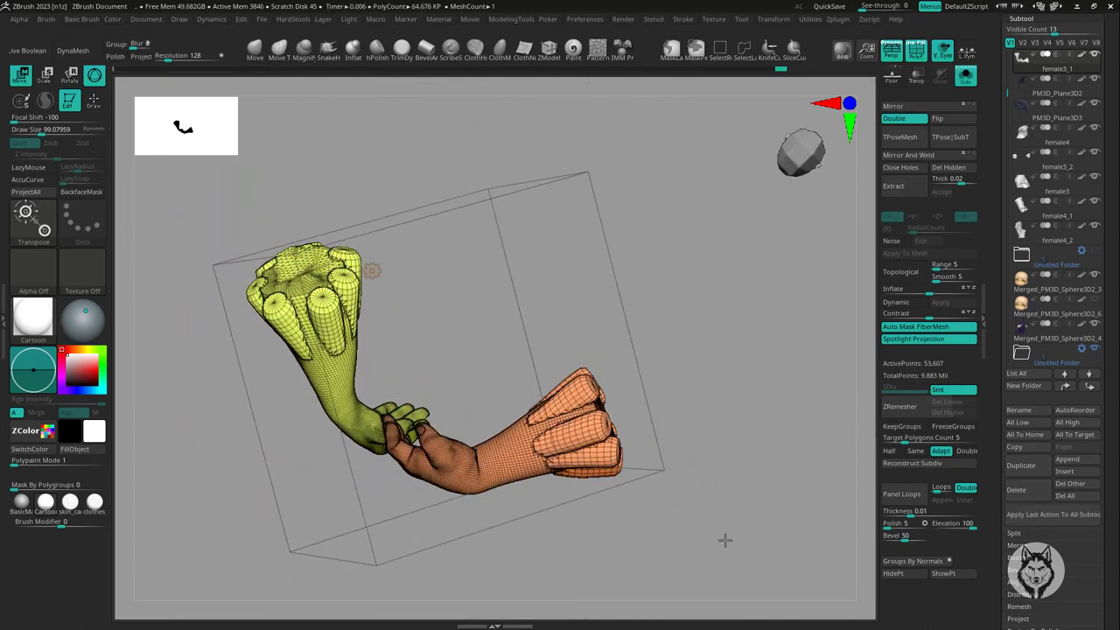
{"action": "left_click", "coordinate": [902, 427]}
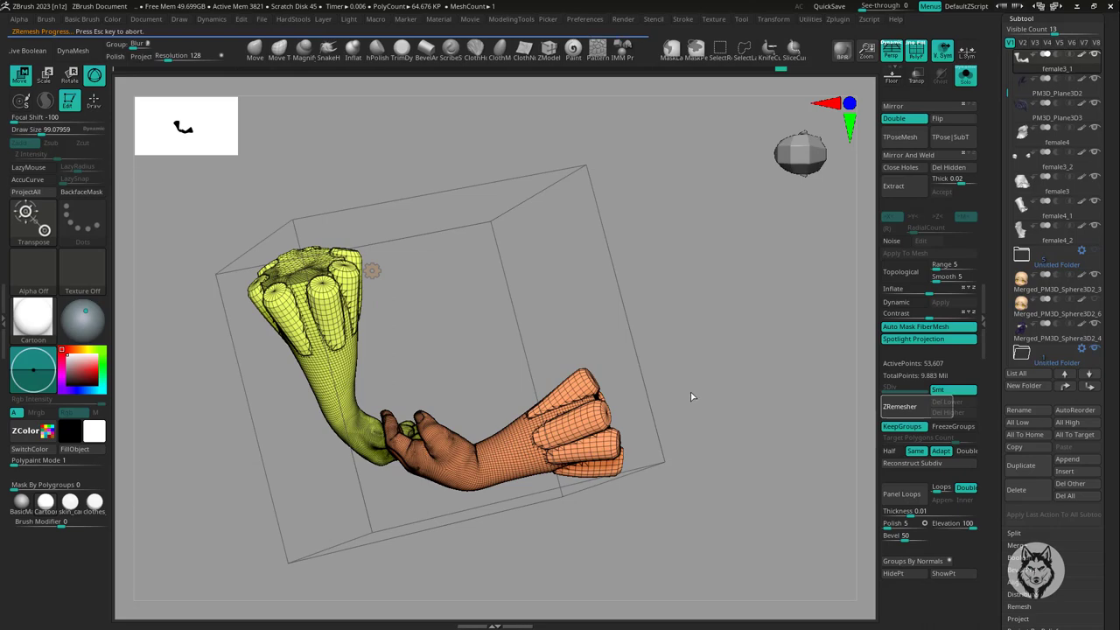
- Check the hands, confirm the ZRemesher result, and select subtool female3_1
{"action": "key", "text": "q"}
{"action": "mouse_move", "coordinate": [690, 392]}
{"action": "left_mouse_down"}
{"action": "mouse_move", "coordinate": [708, 475]}
{"action": "mouse_move", "coordinate": [719, 475]}
{"action": "left_mouse_up"}
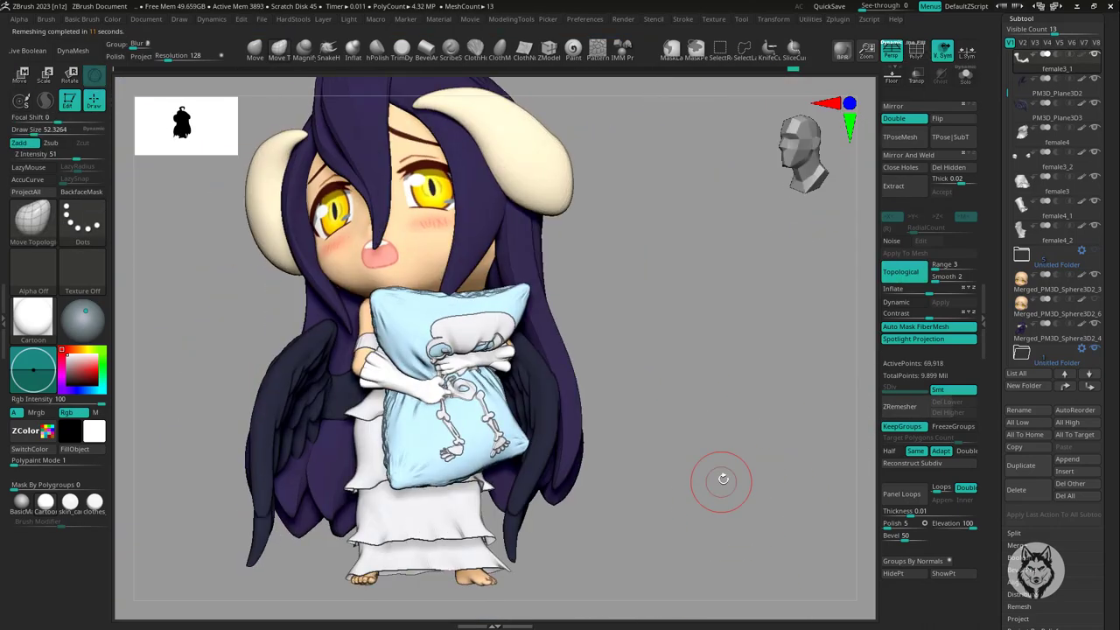
{"action": "left_click", "coordinate": [965, 75]}
{"action": "right_click_drag", "start_coordinate": [549, 337], "coordinate": [558, 310]}
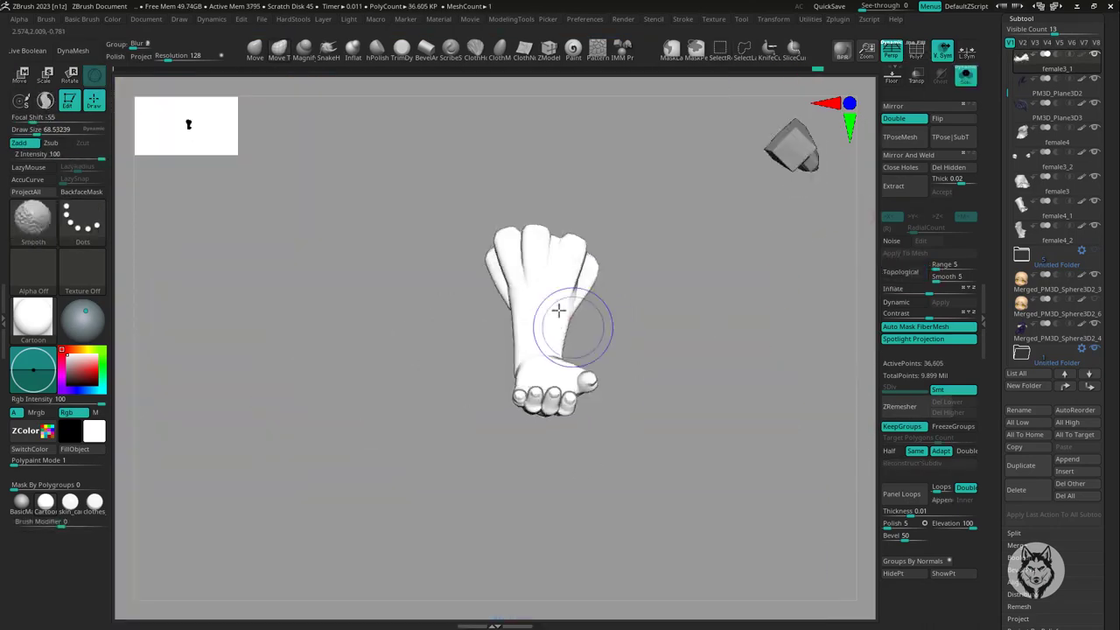
{"action": "mouse_move", "coordinate": [447, 494]}
{"action": "right_mouse_down"}
{"action": "mouse_move", "coordinate": [612, 262]}
{"action": "mouse_move", "coordinate": [658, 382]}
{"action": "mouse_move", "coordinate": [533, 338]}
{"action": "mouse_move", "coordinate": [548, 409]}
{"action": "mouse_move", "coordinate": [542, 276]}
{"action": "right_mouse_up"}
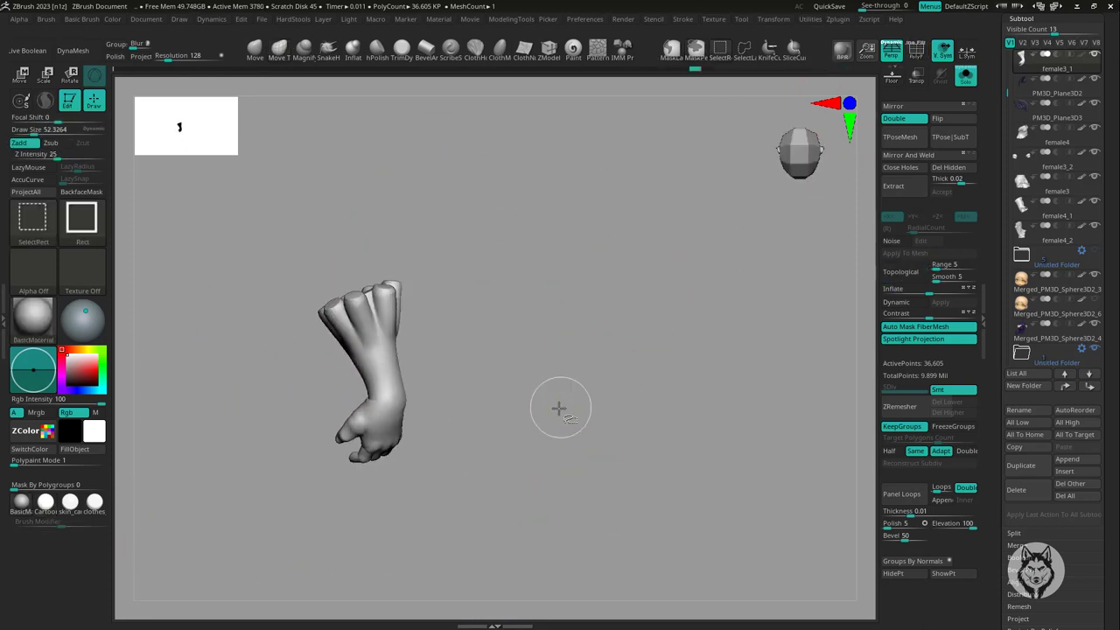
{"action": "left_click", "coordinate": [920, 516]}
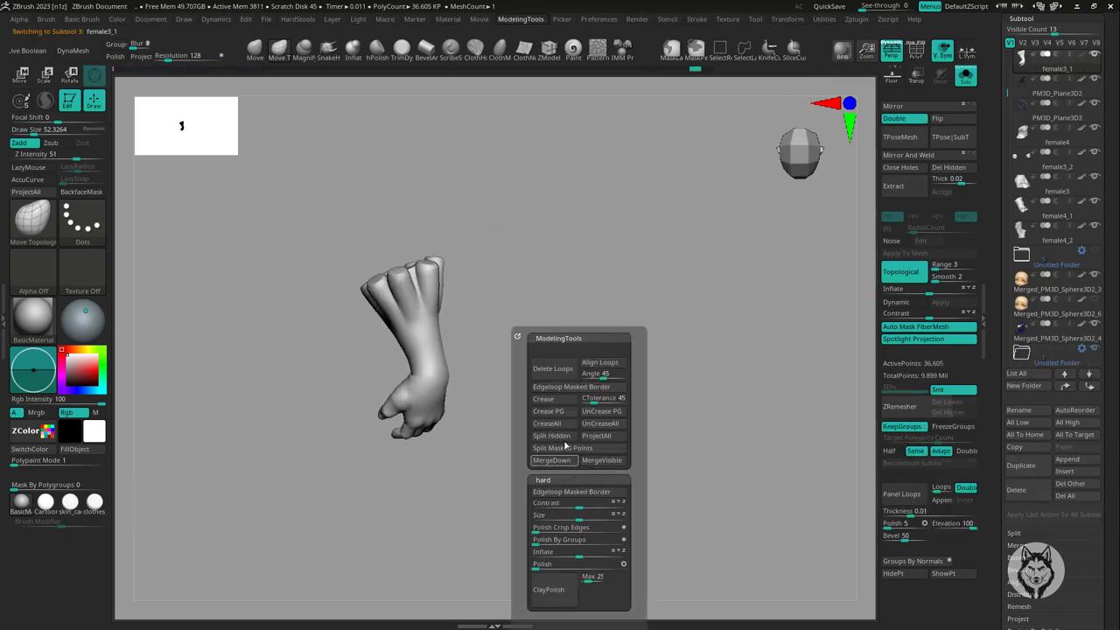
{"action": "left_click", "coordinate": [458, 305], "text": "alt"}
- Orbit around the figure to check its cloth skirt from several angles
{"action": "left_click_drag", "start_coordinate": [281, 365], "coordinate": [340, 351], "text": "shift"}
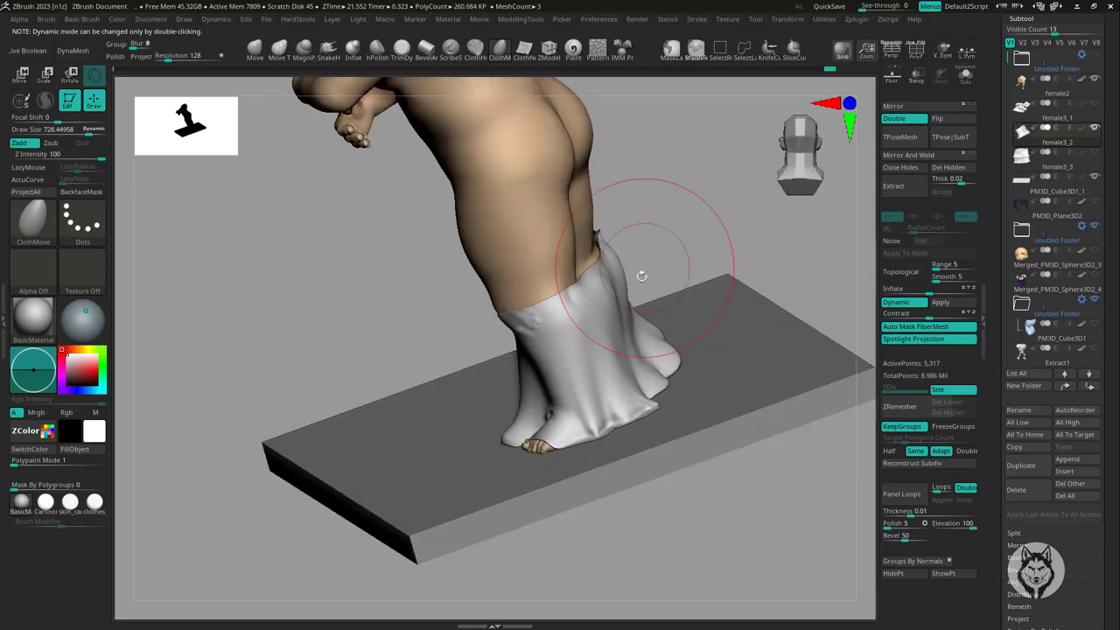
{"action": "mouse_move", "coordinate": [569, 354]}
{"action": "right_mouse_down"}
{"action": "mouse_move", "coordinate": [655, 317]}
{"action": "mouse_move", "coordinate": [506, 432]}
{"action": "mouse_move", "coordinate": [750, 350]}
{"action": "mouse_move", "coordinate": [725, 370]}
{"action": "mouse_move", "coordinate": [337, 400]}
{"action": "mouse_move", "coordinate": [474, 350]}
{"action": "mouse_move", "coordinate": [550, 364]}
{"action": "mouse_move", "coordinate": [525, 412]}
{"action": "mouse_move", "coordinate": [522, 363]}
{"action": "mouse_move", "coordinate": [670, 332]}
{"action": "right_mouse_up"}
{"action": "key", "text": "b"}
{"action": "key", "text": "s"}
{"action": "key", "text": "t"}
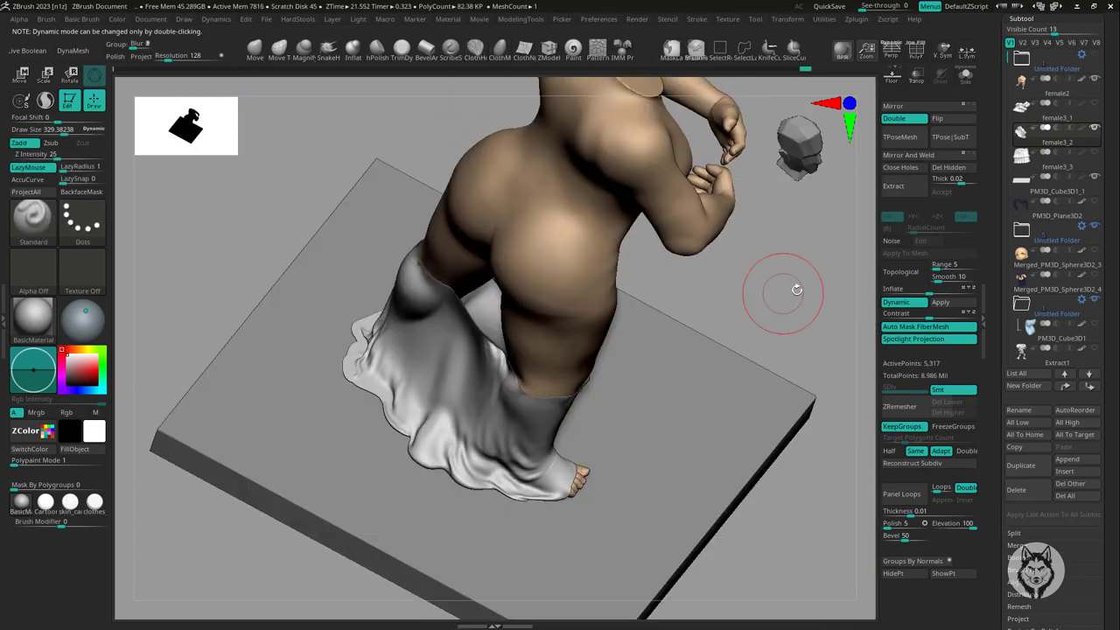
{"action": "right_click_drag", "start_coordinate": [795, 292], "coordinate": [386, 347]}
{"action": "mouse_move", "coordinate": [488, 299]}
{"action": "right_mouse_down"}
{"action": "mouse_move", "coordinate": [723, 230]}
{"action": "mouse_move", "coordinate": [851, 302]}
{"action": "right_mouse_up"}
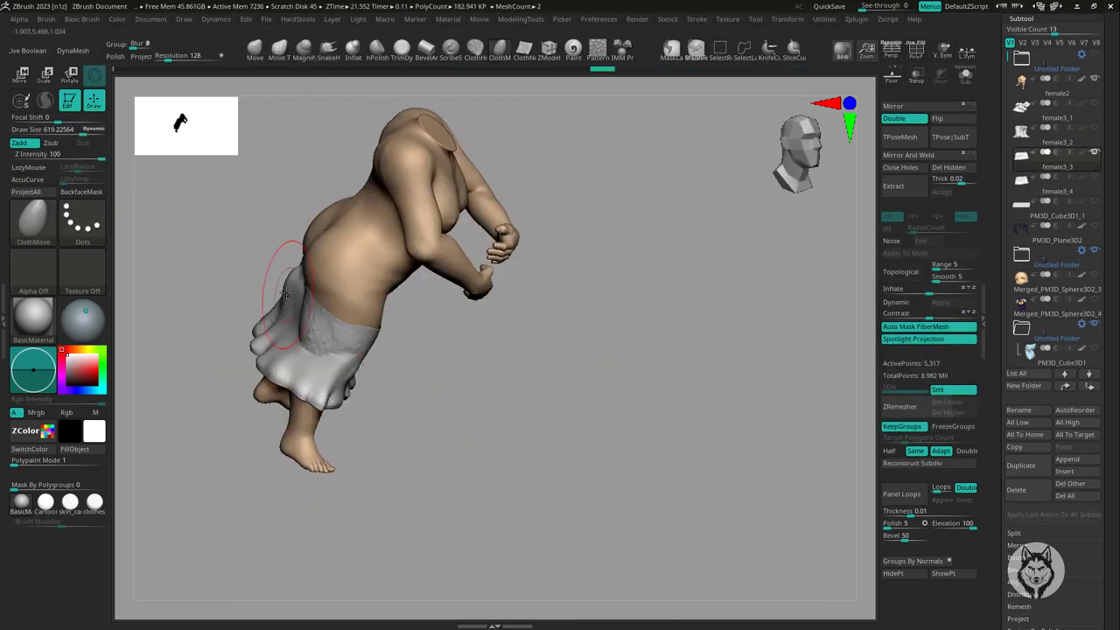
{"action": "right_click_drag", "start_coordinate": [565, 407], "coordinate": [398, 268]}
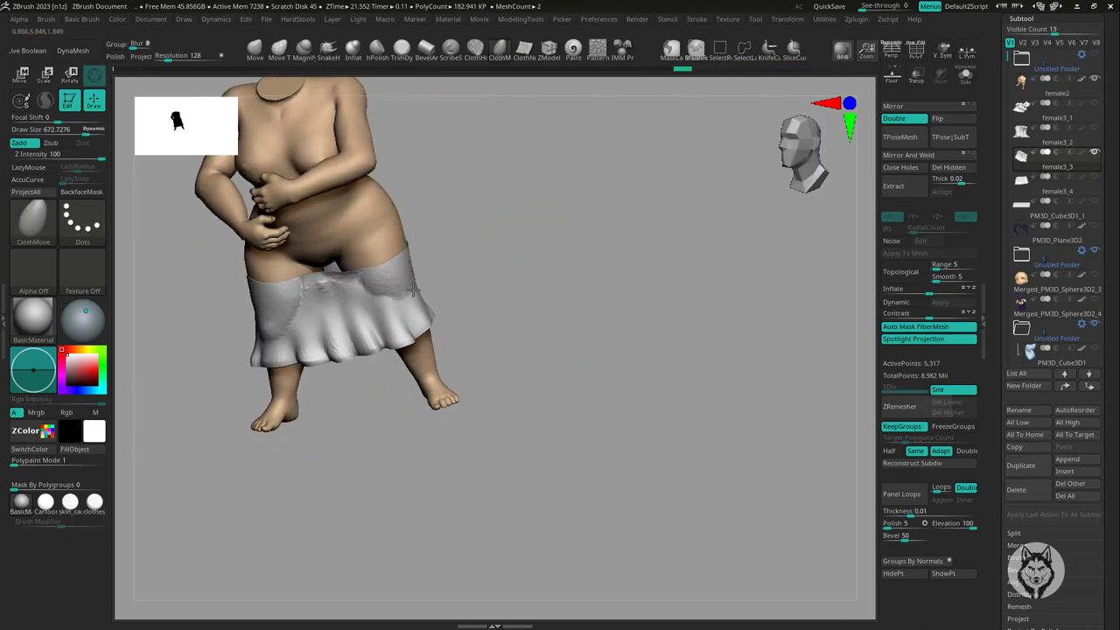
- Select female3_2, delete the lower skirt subtool, and select the layered dress subtool
{"action": "left_click", "coordinate": [1026, 161]}
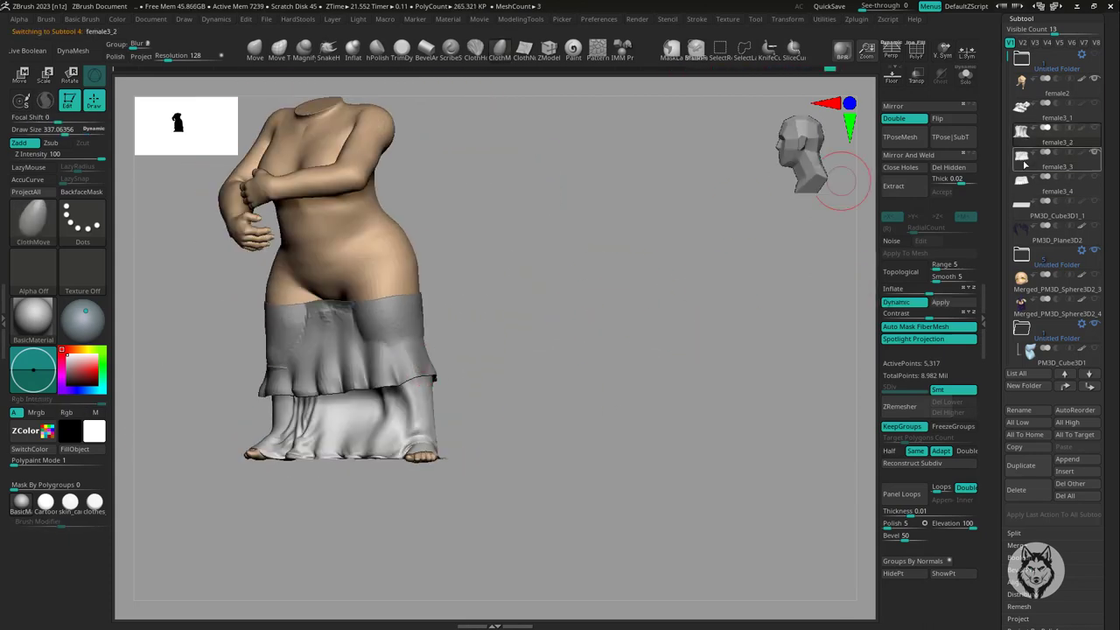
{"action": "left_click", "coordinate": [949, 168]}
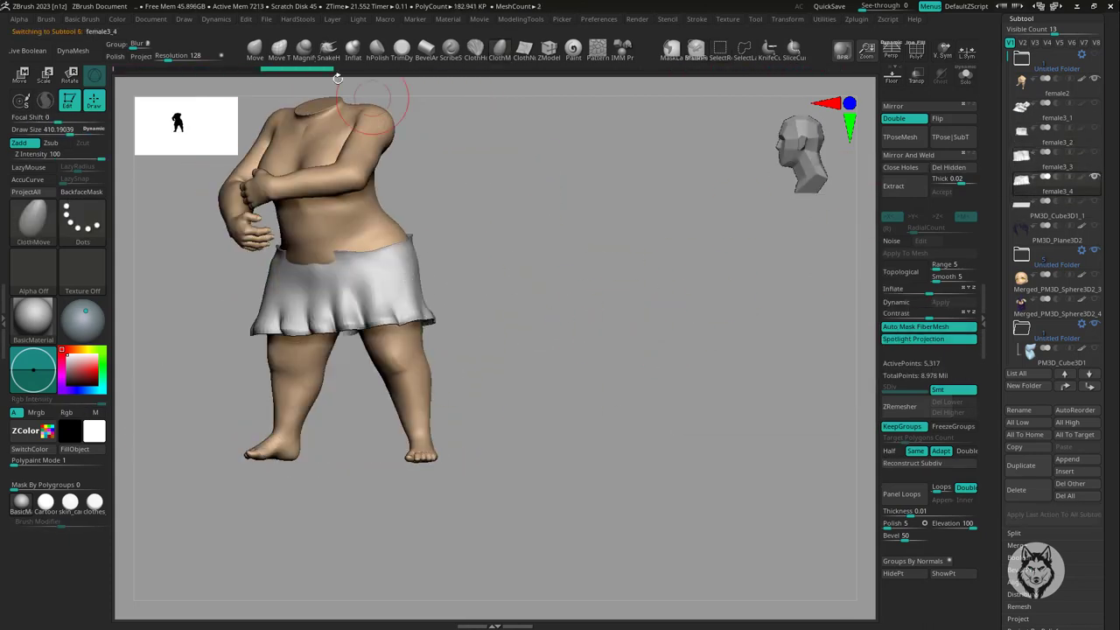
{"action": "right_click_drag", "start_coordinate": [437, 257], "coordinate": [465, 269]}
{"action": "right_click_drag", "start_coordinate": [557, 213], "coordinate": [528, 238]}
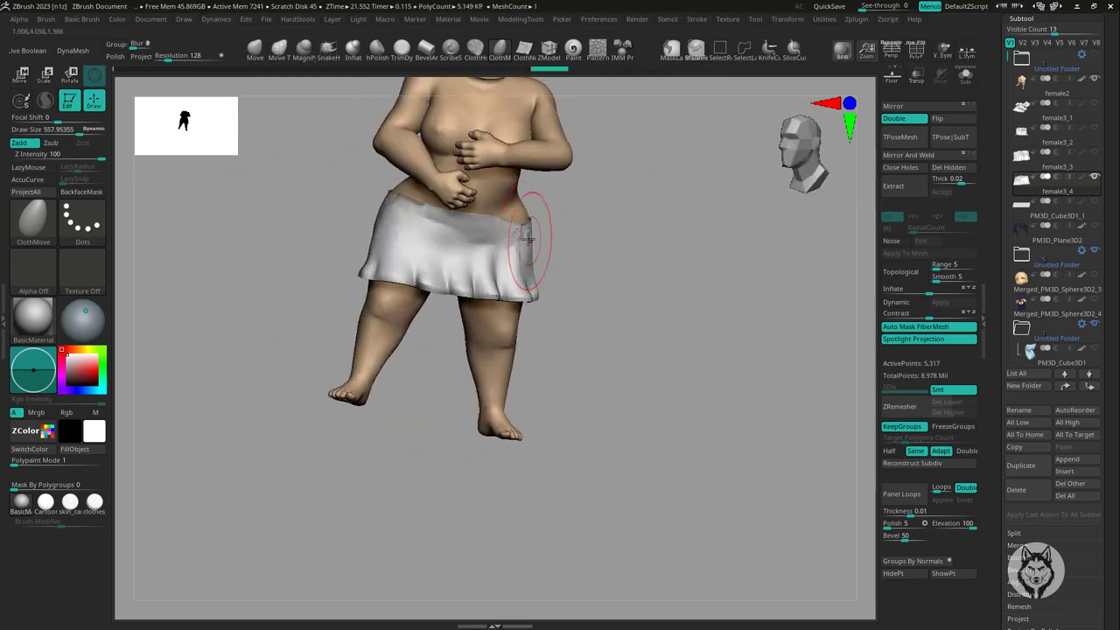
{"action": "mouse_move", "coordinate": [444, 182]}
{"action": "right_mouse_down"}
{"action": "mouse_move", "coordinate": [644, 200]}
{"action": "mouse_move", "coordinate": [595, 238]}
{"action": "mouse_move", "coordinate": [699, 228]}
{"action": "mouse_move", "coordinate": [632, 158]}
{"action": "mouse_move", "coordinate": [680, 300]}
{"action": "mouse_move", "coordinate": [586, 257]}
{"action": "right_mouse_up"}
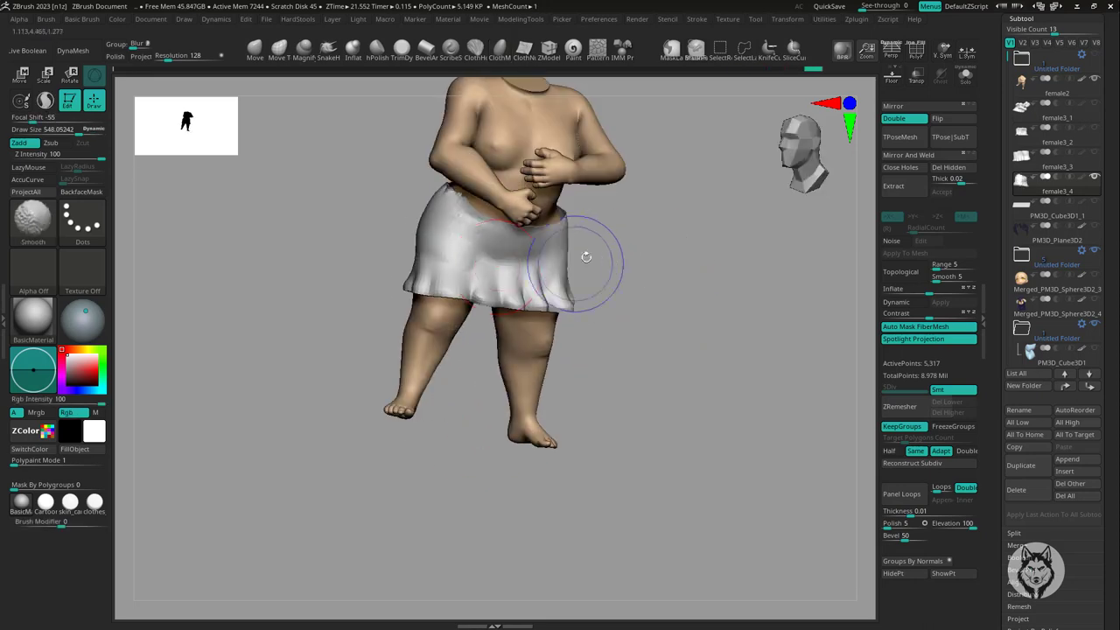
{"action": "right_click_drag", "start_coordinate": [619, 361], "coordinate": [638, 324]}
{"action": "left_click", "coordinate": [1055, 141]}
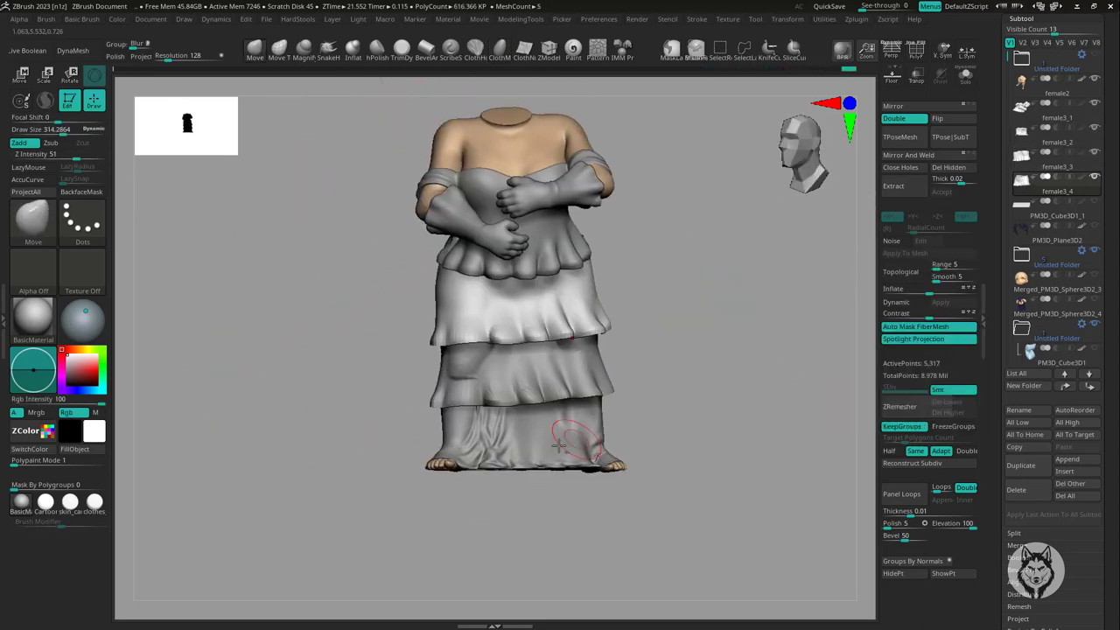
- Pick the SK_Cloth brush and study the dress hem from several angles
{"action": "right_click_drag", "start_coordinate": [863, 220], "coordinate": [450, 369]}
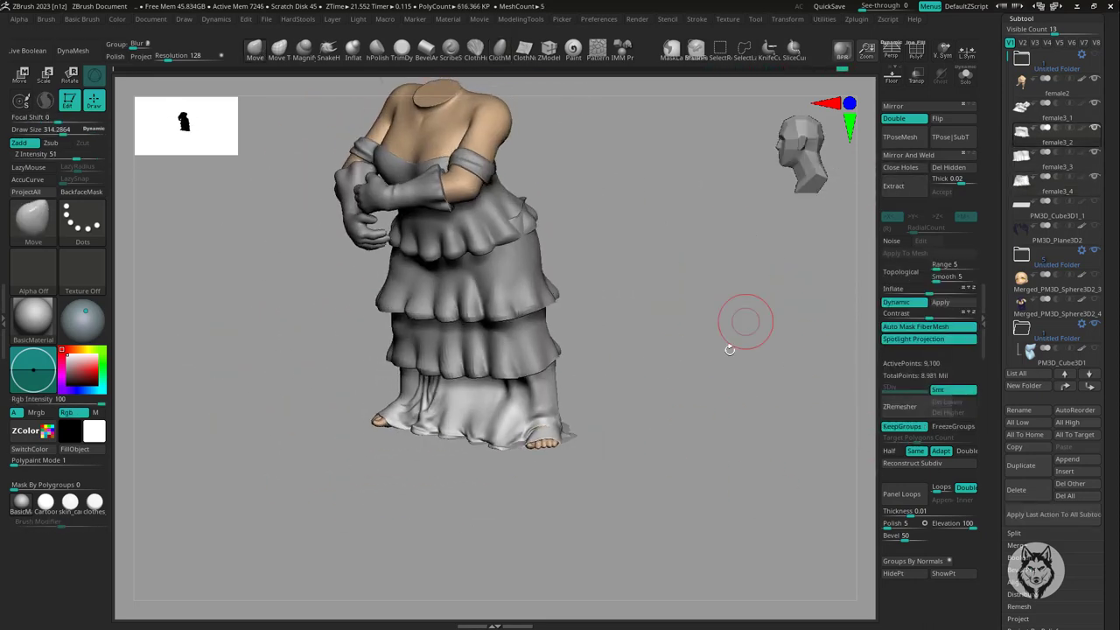
{"action": "right_click_drag", "start_coordinate": [730, 349], "coordinate": [670, 429], "text": "alt"}
{"action": "key", "text": "b"}
{"action": "key", "text": "s"}
{"action": "key", "text": "k"}
{"action": "mouse_move", "coordinate": [685, 367]}
{"action": "right_mouse_down", "text": "alt"}
{"action": "mouse_move", "coordinate": [523, 466]}
{"action": "mouse_move", "coordinate": [675, 383]}
{"action": "mouse_move", "coordinate": [507, 462]}
{"action": "mouse_move", "coordinate": [426, 391]}
{"action": "right_mouse_up", "text": "alt"}
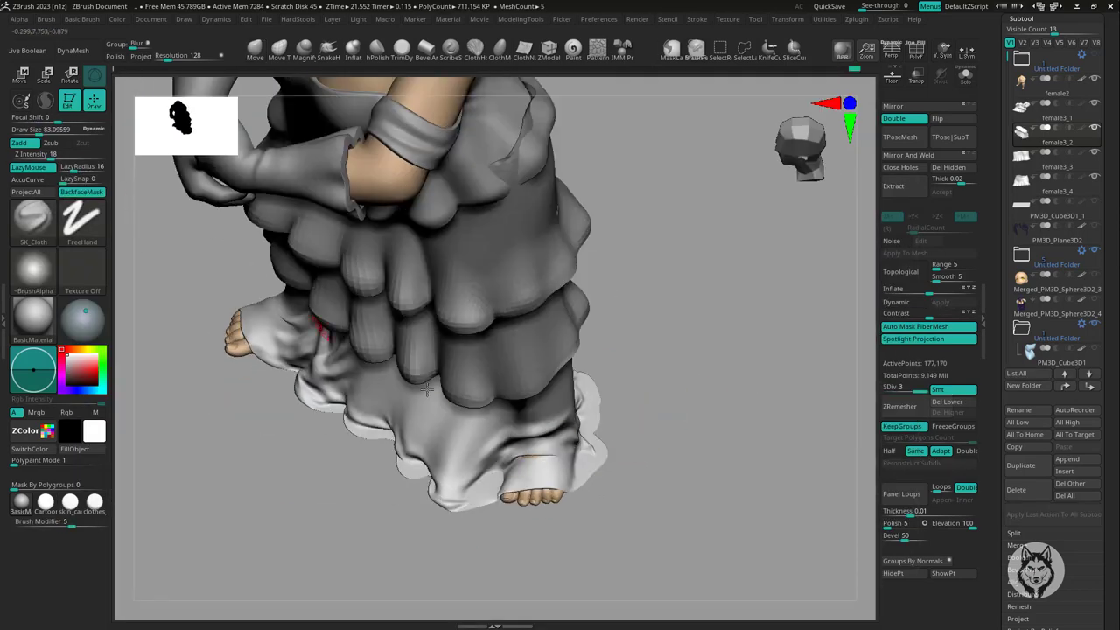
{"action": "right_click_drag", "start_coordinate": [786, 244], "coordinate": [870, 352]}
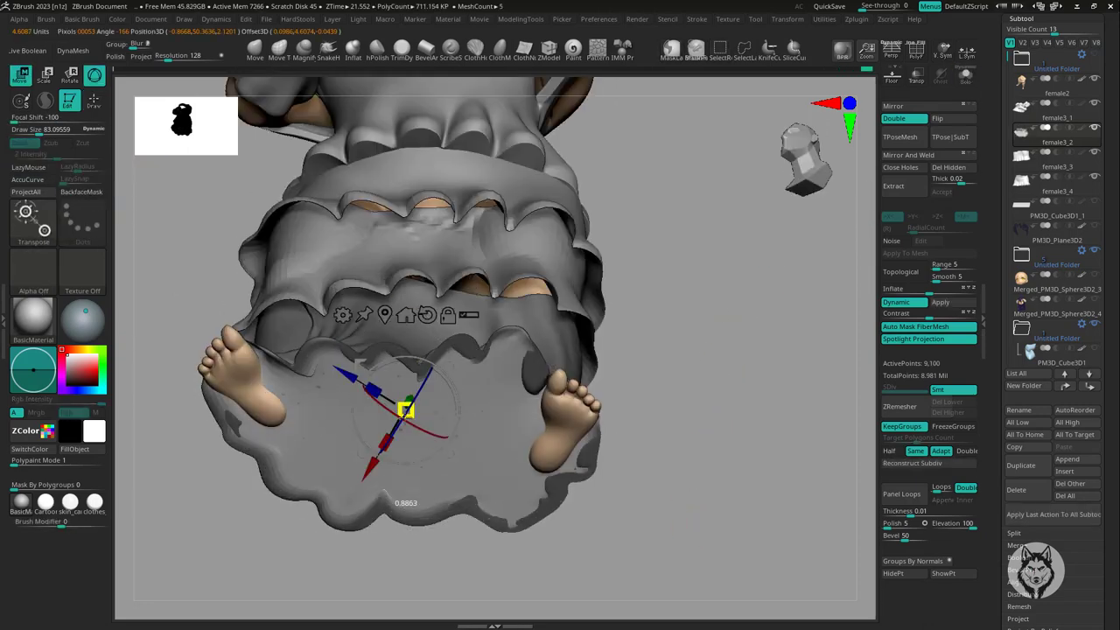
{"action": "right_click_drag", "start_coordinate": [490, 376], "coordinate": [544, 368]}
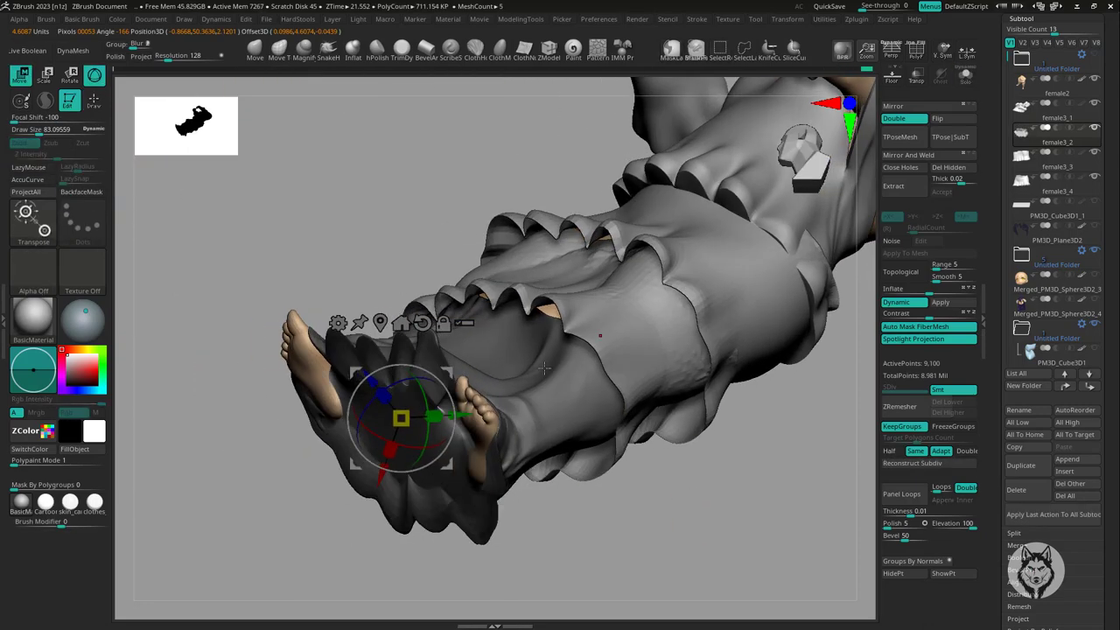
{"action": "mouse_move", "coordinate": [424, 435]}
{"action": "right_mouse_down"}
{"action": "mouse_move", "coordinate": [649, 384]}
{"action": "mouse_move", "coordinate": [718, 382]}
{"action": "right_mouse_up"}
- Rotate the bottom hem layer into place with the Transpose gizmo
{"action": "mouse_move", "coordinate": [627, 345]}
{"action": "right_mouse_down"}
{"action": "mouse_move", "coordinate": [687, 364]}
{"action": "mouse_move", "coordinate": [745, 333]}
{"action": "mouse_move", "coordinate": [457, 365]}
{"action": "right_mouse_up"}
{"action": "key", "text": "w"}
{"action": "left_click_drag", "start_coordinate": [457, 366], "coordinate": [455, 383]}
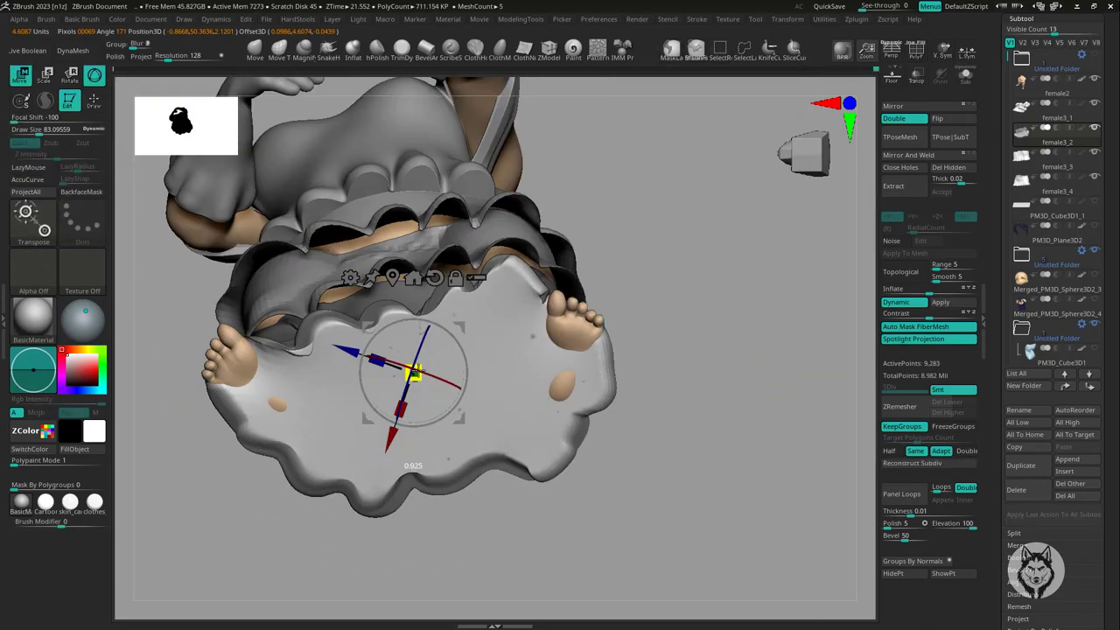
{"action": "mouse_move", "coordinate": [423, 390]}
{"action": "right_mouse_down"}
{"action": "mouse_move", "coordinate": [393, 545]}
{"action": "mouse_move", "coordinate": [424, 385]}
{"action": "mouse_move", "coordinate": [420, 569]}
{"action": "mouse_move", "coordinate": [446, 450]}
{"action": "mouse_move", "coordinate": [708, 288]}
{"action": "mouse_move", "coordinate": [717, 408]}
{"action": "mouse_move", "coordinate": [544, 372]}
{"action": "right_mouse_up"}
{"action": "key", "text": "q"}
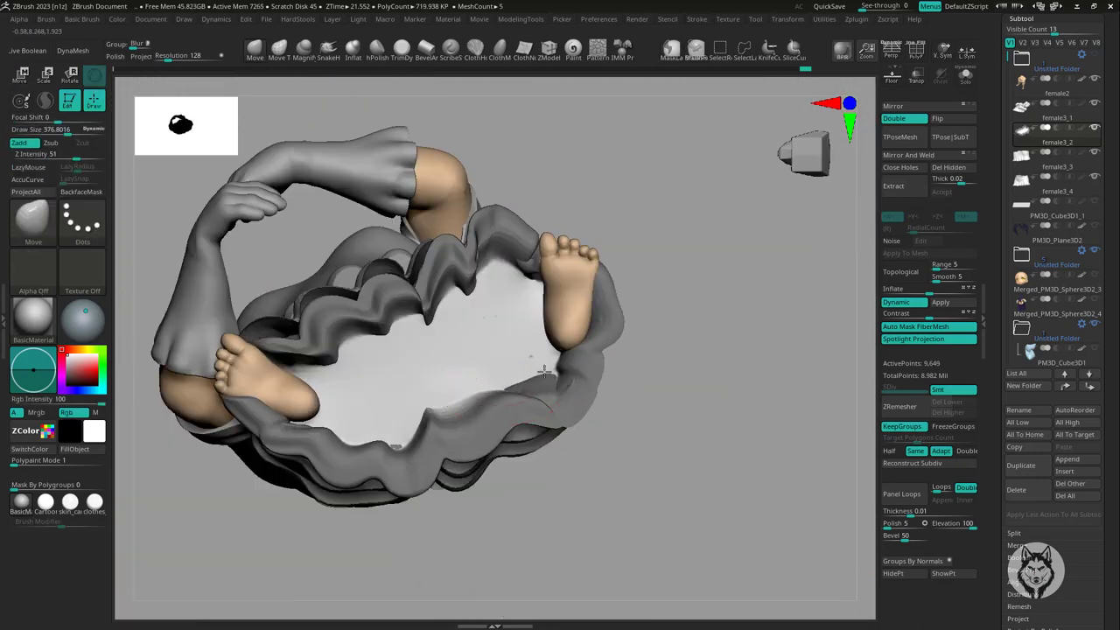
- Sculpt flowing folds into the underskirt with DamStandard and Smooth, checking all sides
{"action": "mouse_move", "coordinate": [375, 361]}
{"action": "right_mouse_down"}
{"action": "mouse_move", "coordinate": [467, 446]}
{"action": "mouse_move", "coordinate": [350, 467]}
{"action": "mouse_move", "coordinate": [538, 369]}
{"action": "mouse_move", "coordinate": [782, 355]}
{"action": "mouse_move", "coordinate": [787, 380]}
{"action": "mouse_move", "coordinate": [768, 406]}
{"action": "mouse_move", "coordinate": [767, 376]}
{"action": "mouse_move", "coordinate": [777, 412]}
{"action": "mouse_move", "coordinate": [580, 330]}
{"action": "mouse_move", "coordinate": [644, 384]}
{"action": "right_mouse_up"}
{"action": "mouse_move", "coordinate": [574, 429]}
{"action": "right_mouse_down"}
{"action": "mouse_move", "coordinate": [603, 420]}
{"action": "mouse_move", "coordinate": [777, 434]}
{"action": "mouse_move", "coordinate": [641, 454]}
{"action": "right_mouse_up"}
{"action": "right_click_drag", "start_coordinate": [676, 409], "coordinate": [480, 396]}
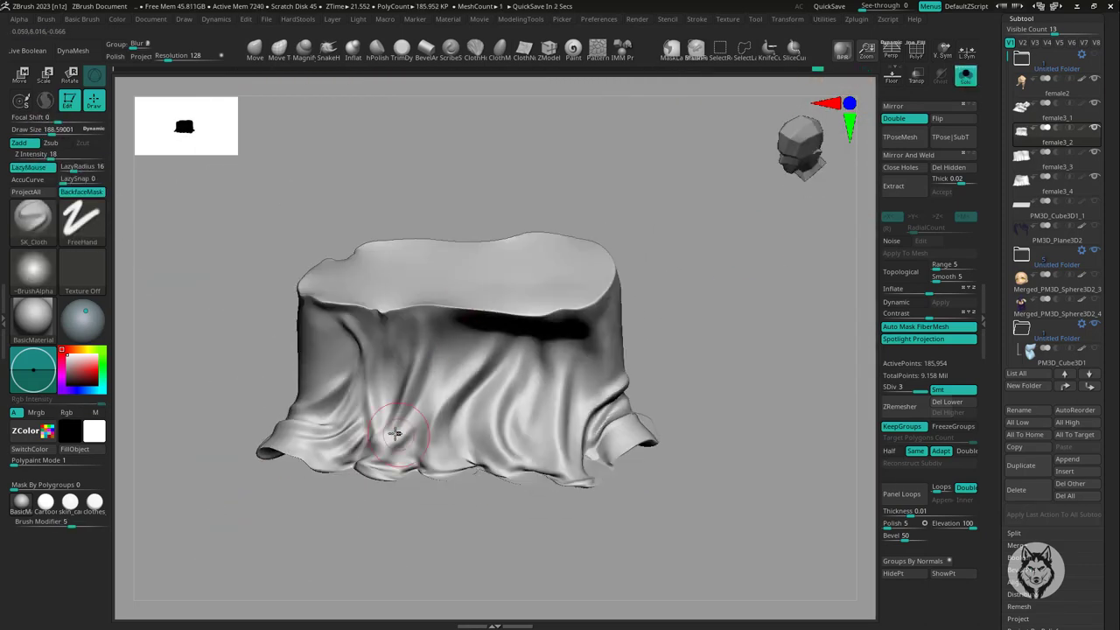
{"action": "mouse_move", "coordinate": [412, 458]}
{"action": "right_mouse_down"}
{"action": "mouse_move", "coordinate": [450, 345]}
{"action": "mouse_move", "coordinate": [486, 354]}
{"action": "right_mouse_up"}
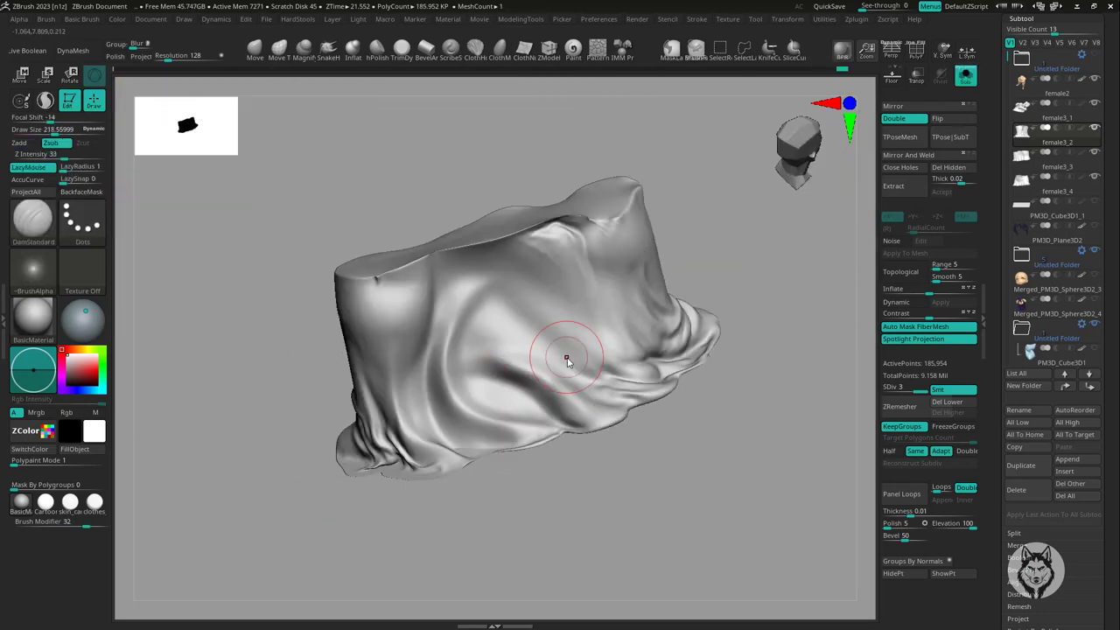
{"action": "right_click_drag", "start_coordinate": [553, 384], "coordinate": [505, 278]}
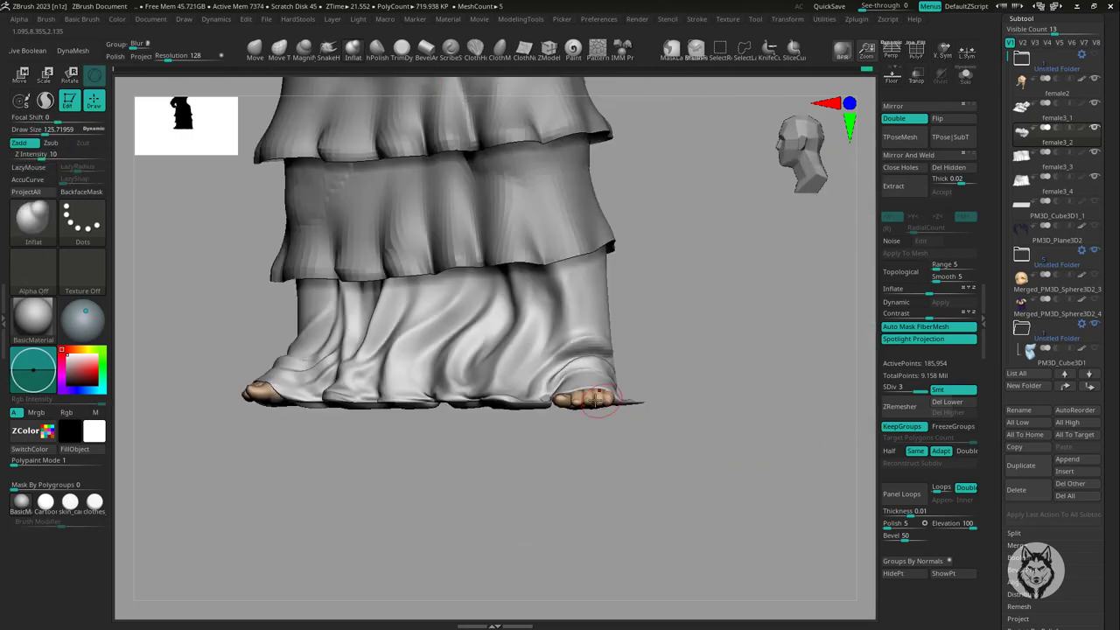
{"action": "mouse_move", "coordinate": [595, 398]}
{"action": "right_mouse_down"}
{"action": "mouse_move", "coordinate": [537, 378]}
{"action": "mouse_move", "coordinate": [687, 379]}
{"action": "right_mouse_up"}
{"action": "right_click_drag", "start_coordinate": [572, 452], "coordinate": [611, 398]}
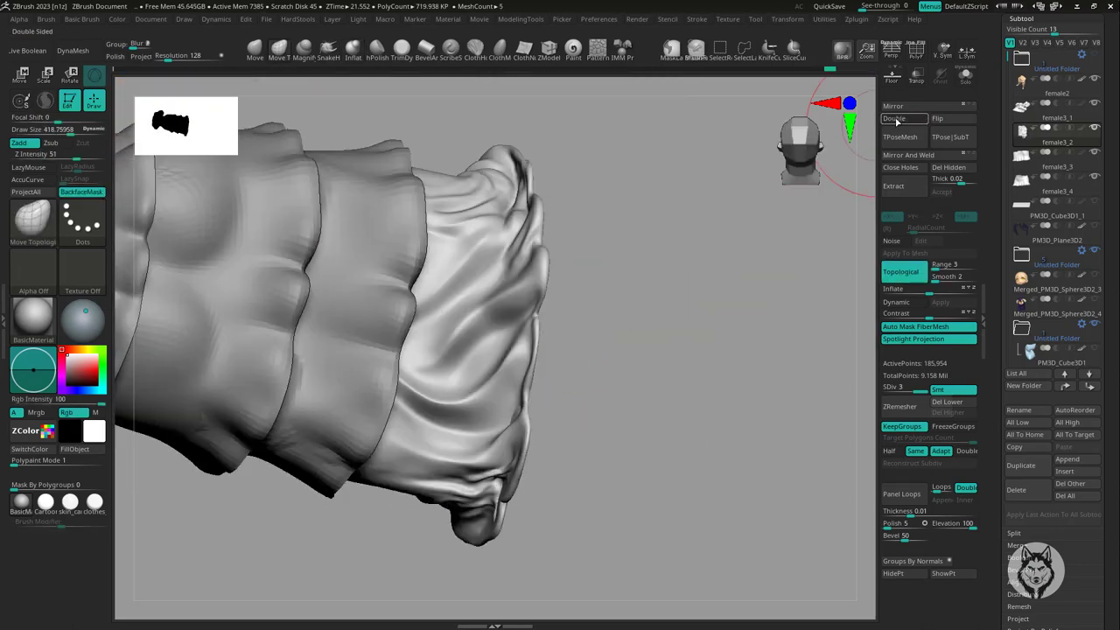
{"action": "mouse_move", "coordinate": [530, 326]}
{"action": "right_mouse_down"}
{"action": "mouse_move", "coordinate": [563, 507]}
{"action": "mouse_move", "coordinate": [417, 478]}
{"action": "right_mouse_up"}
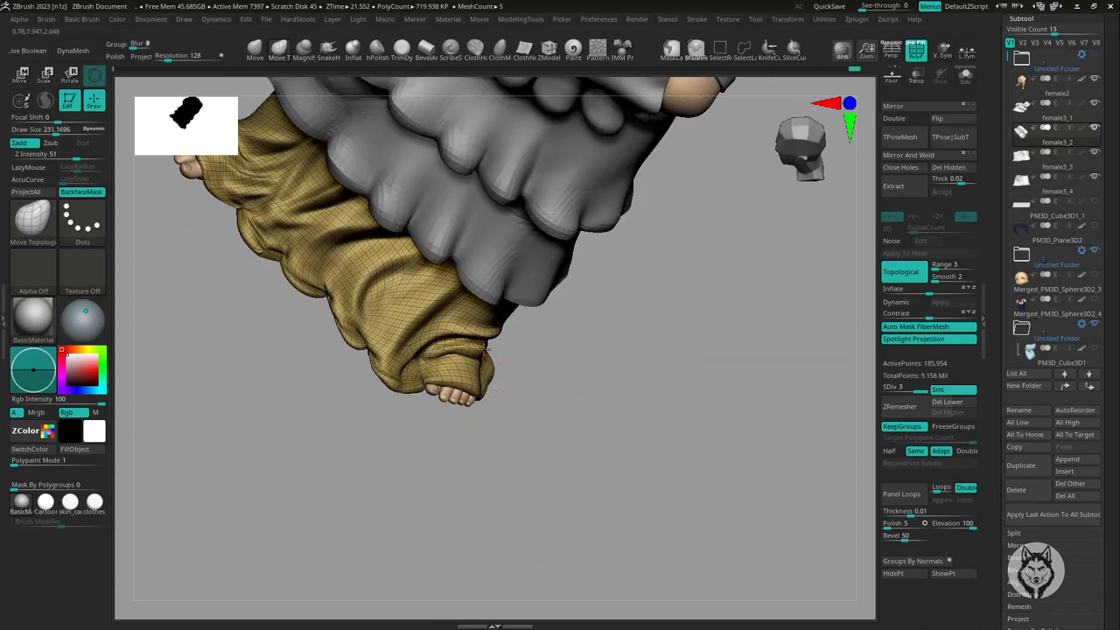
{"action": "mouse_move", "coordinate": [532, 387]}
{"action": "right_mouse_down"}
{"action": "mouse_move", "coordinate": [515, 389]}
{"action": "mouse_move", "coordinate": [691, 392]}
{"action": "mouse_move", "coordinate": [715, 445]}
{"action": "mouse_move", "coordinate": [537, 412]}
{"action": "mouse_move", "coordinate": [569, 393]}
{"action": "right_mouse_up"}
- Frame the full dressed chibi and orbit to view it from the back
{"action": "key", "text": "f"}
{"action": "right_click_drag", "start_coordinate": [887, 250], "coordinate": [724, 433]}
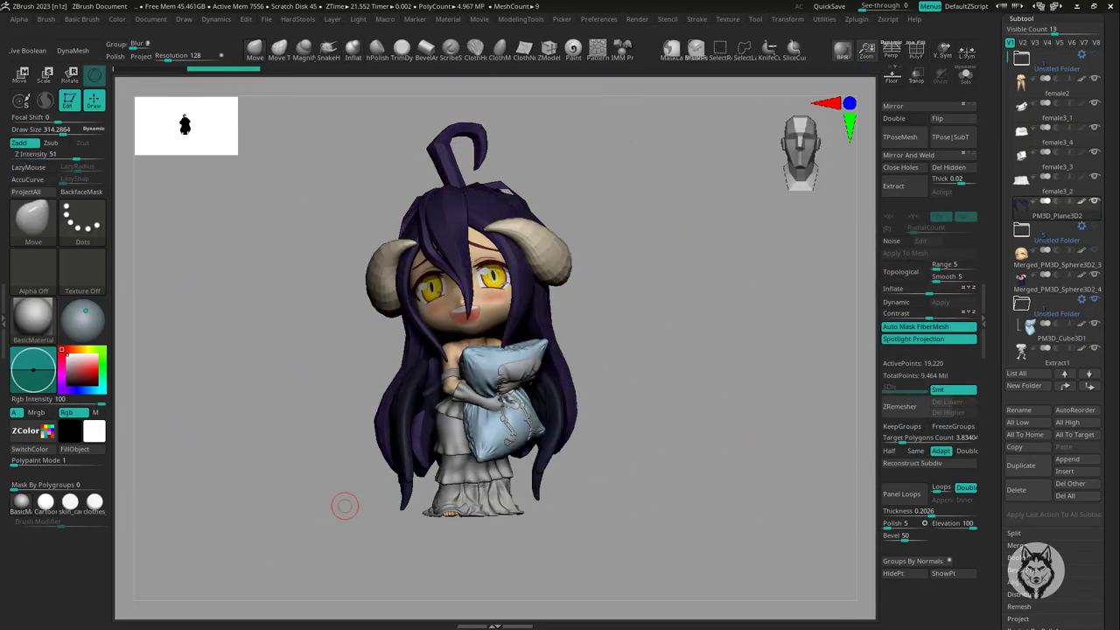
{"action": "right_click_drag", "start_coordinate": [344, 505], "coordinate": [861, 424]}
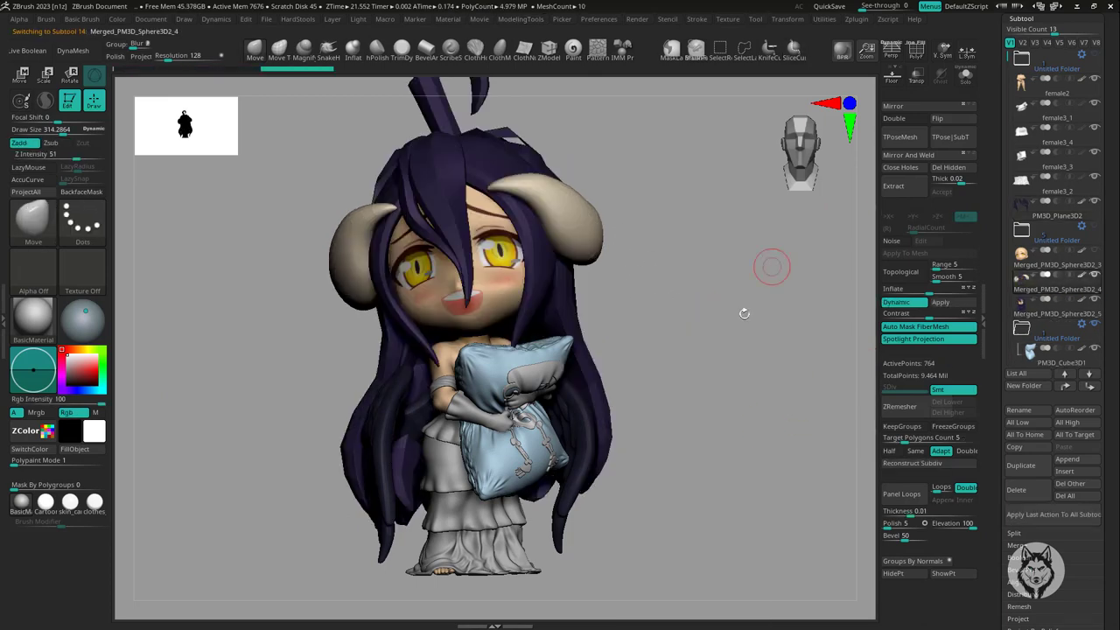
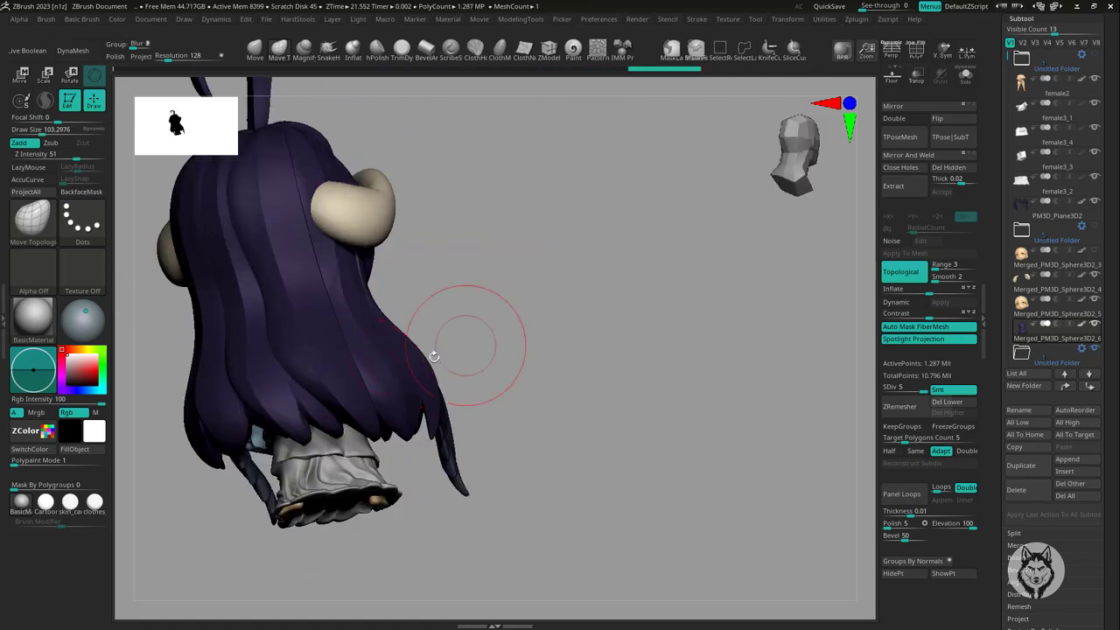
- Isolate the purple hair subtool with Solo and orbit around to its back
{"action": "mouse_move", "coordinate": [361, 382]}
{"action": "left_mouse_down"}
{"action": "mouse_move", "coordinate": [594, 315]}
{"action": "mouse_move", "coordinate": [642, 274]}
{"action": "mouse_move", "coordinate": [459, 363]}
{"action": "mouse_move", "coordinate": [448, 392]}
{"action": "mouse_move", "coordinate": [468, 395]}
{"action": "left_mouse_up"}
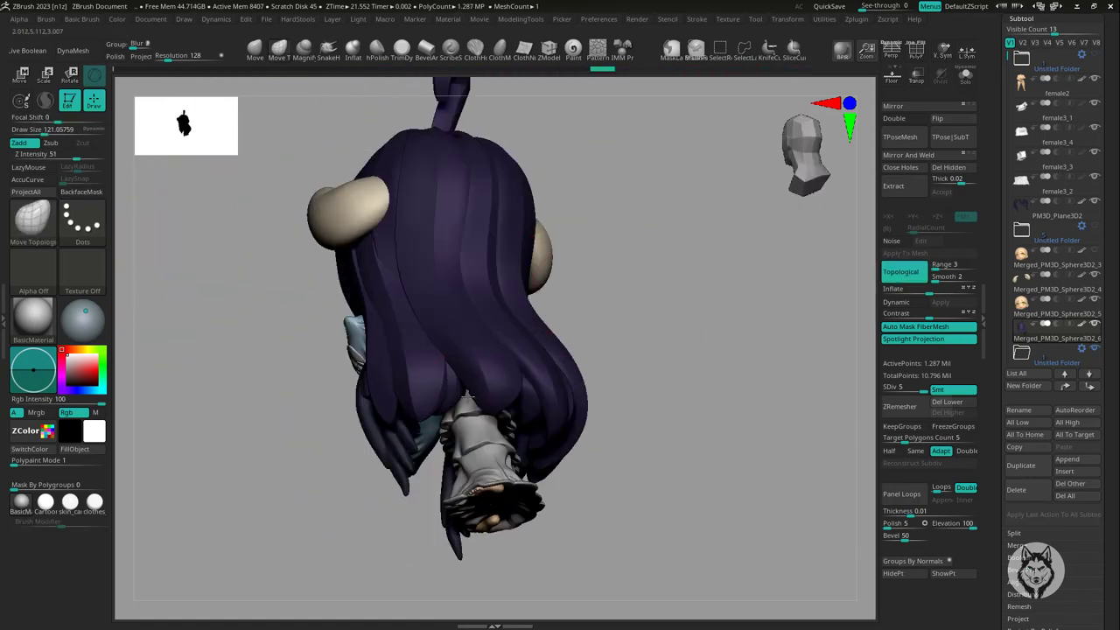
{"action": "mouse_move", "coordinate": [427, 490]}
{"action": "left_mouse_down"}
{"action": "mouse_move", "coordinate": [513, 407]}
{"action": "mouse_move", "coordinate": [525, 446]}
{"action": "mouse_move", "coordinate": [475, 458]}
{"action": "mouse_move", "coordinate": [547, 415]}
{"action": "mouse_move", "coordinate": [513, 420]}
{"action": "mouse_move", "coordinate": [850, 200]}
{"action": "mouse_move", "coordinate": [637, 467]}
{"action": "mouse_move", "coordinate": [188, 183]}
{"action": "mouse_move", "coordinate": [232, 368]}
{"action": "mouse_move", "coordinate": [490, 280]}
{"action": "left_mouse_up"}
{"action": "key", "text": "b"}
{"action": "key", "text": "c"}
{"action": "key", "text": "l"}
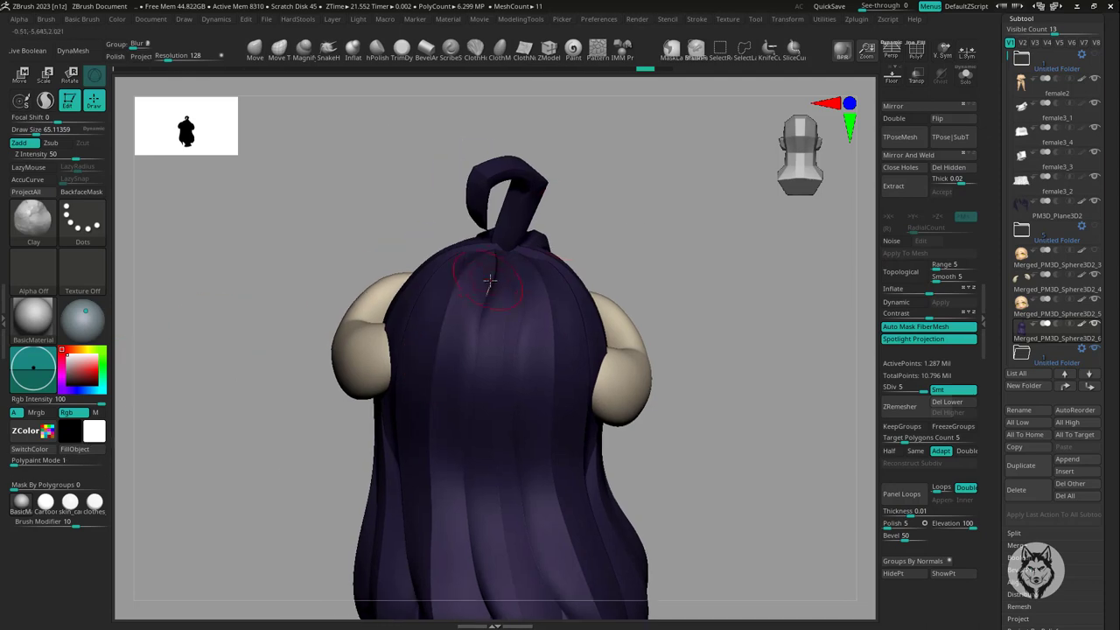
{"action": "left_click_drag", "start_coordinate": [509, 401], "coordinate": [447, 278]}
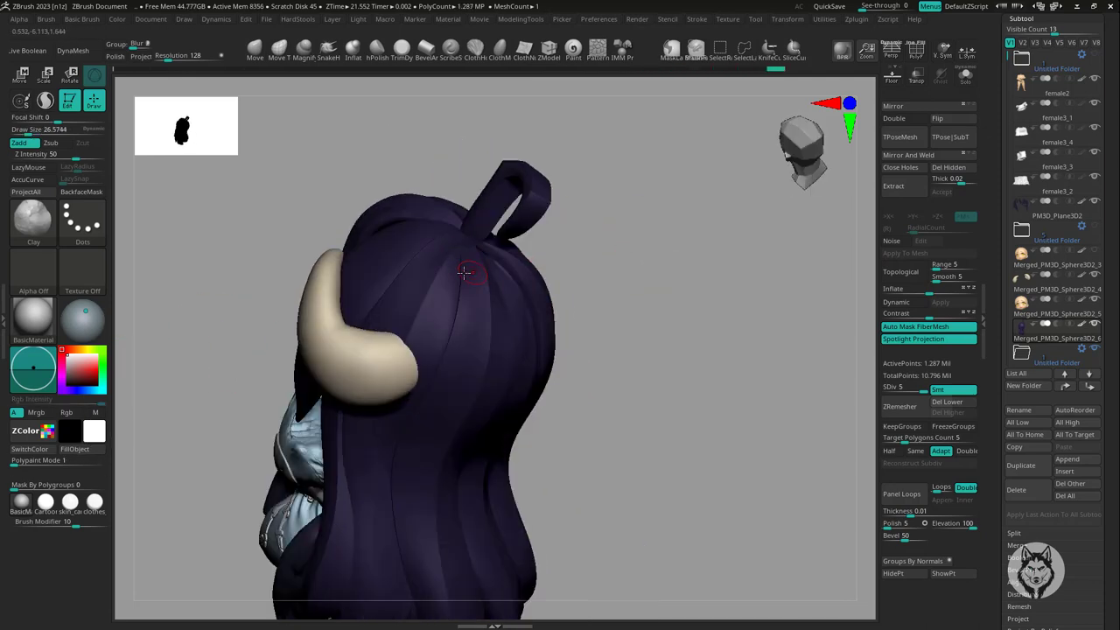
{"action": "left_click_drag", "start_coordinate": [468, 346], "coordinate": [655, 253]}
{"action": "left_click", "coordinate": [668, 150], "text": "ctrl+shift"}
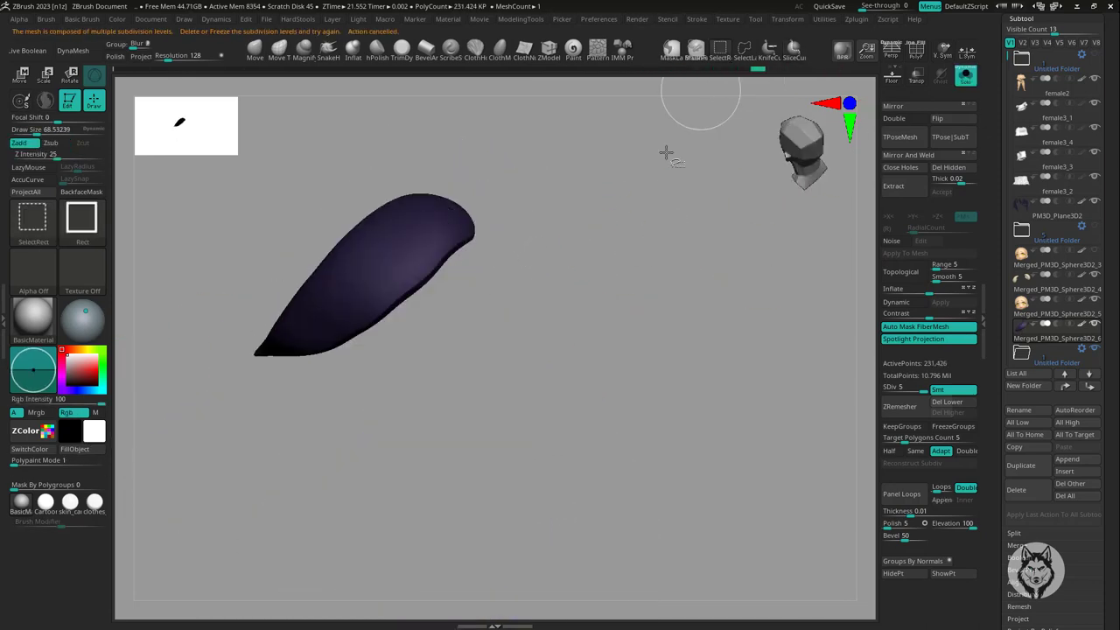
{"action": "left_click_drag", "start_coordinate": [667, 150], "coordinate": [656, 273], "text": "ctrl+shift"}
{"action": "mouse_move", "coordinate": [429, 236]}
{"action": "left_mouse_down"}
{"action": "mouse_move", "coordinate": [605, 272]}
{"action": "mouse_move", "coordinate": [532, 238]}
{"action": "left_mouse_up"}
{"action": "mouse_move", "coordinate": [446, 289]}
{"action": "left_mouse_down"}
{"action": "mouse_move", "coordinate": [438, 324]}
{"action": "mouse_move", "coordinate": [574, 255]}
{"action": "mouse_move", "coordinate": [425, 344]}
{"action": "mouse_move", "coordinate": [464, 359]}
{"action": "mouse_move", "coordinate": [567, 310]}
{"action": "left_mouse_up"}
- Switch to the hPolish brush (BHP) and polish the back of the hair strands
{"action": "key", "text": "b"}
{"action": "key", "text": "h"}
{"action": "key", "text": "p"}
{"action": "mouse_move", "coordinate": [507, 379]}
{"action": "left_mouse_down"}
{"action": "mouse_move", "coordinate": [595, 233]}
{"action": "mouse_move", "coordinate": [452, 319]}
{"action": "mouse_move", "coordinate": [525, 200]}
{"action": "mouse_move", "coordinate": [677, 270]}
{"action": "mouse_move", "coordinate": [440, 360]}
{"action": "mouse_move", "coordinate": [540, 353]}
{"action": "mouse_move", "coordinate": [570, 332]}
{"action": "mouse_move", "coordinate": [720, 380]}
{"action": "mouse_move", "coordinate": [532, 363]}
{"action": "mouse_move", "coordinate": [564, 263]}
{"action": "mouse_move", "coordinate": [388, 400]}
{"action": "mouse_move", "coordinate": [600, 230]}
{"action": "mouse_move", "coordinate": [623, 230]}
{"action": "mouse_move", "coordinate": [415, 272]}
{"action": "mouse_move", "coordinate": [412, 385]}
{"action": "mouse_move", "coordinate": [602, 210]}
{"action": "mouse_move", "coordinate": [525, 282]}
{"action": "mouse_move", "coordinate": [537, 212]}
{"action": "mouse_move", "coordinate": [575, 262]}
{"action": "mouse_move", "coordinate": [536, 249]}
{"action": "left_mouse_up"}
{"action": "key", "text": "b"}
{"action": "key", "text": "h"}
{"action": "key", "text": "p"}
- Turn the round plank base to face the camera and apply the MAH_Shiny material
{"action": "mouse_move", "coordinate": [636, 246]}
{"action": "left_mouse_down"}
{"action": "mouse_move", "coordinate": [675, 267]}
{"action": "mouse_move", "coordinate": [675, 332]}
{"action": "mouse_move", "coordinate": [519, 423]}
{"action": "left_mouse_up"}
{"action": "left_click_drag", "start_coordinate": [712, 424], "coordinate": [666, 464]}
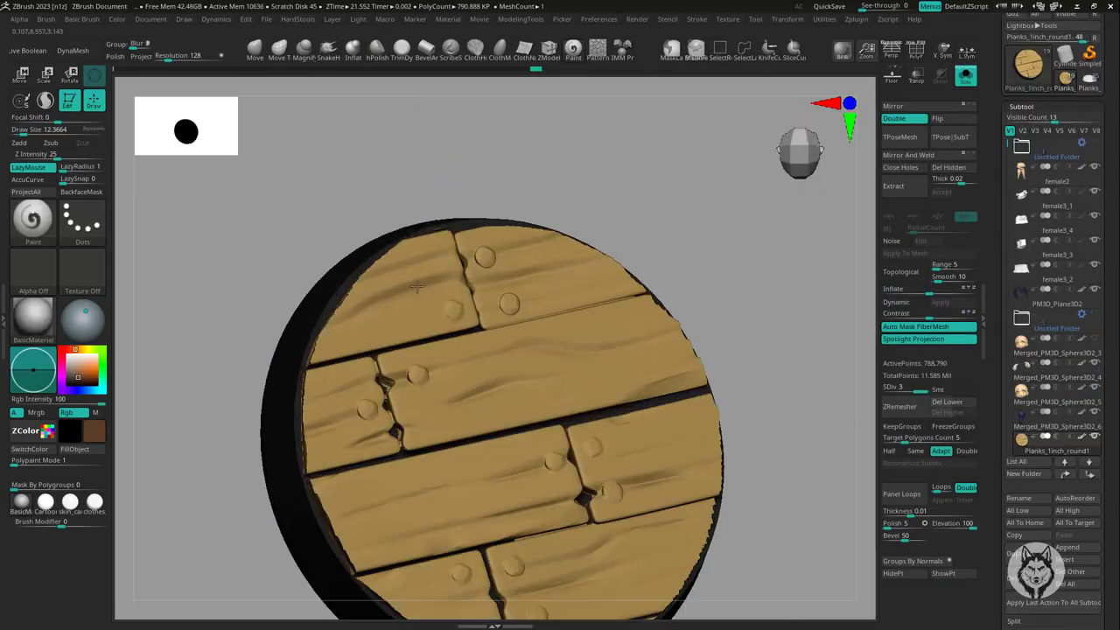
{"action": "right_click_drag", "start_coordinate": [454, 269], "coordinate": [390, 399]}
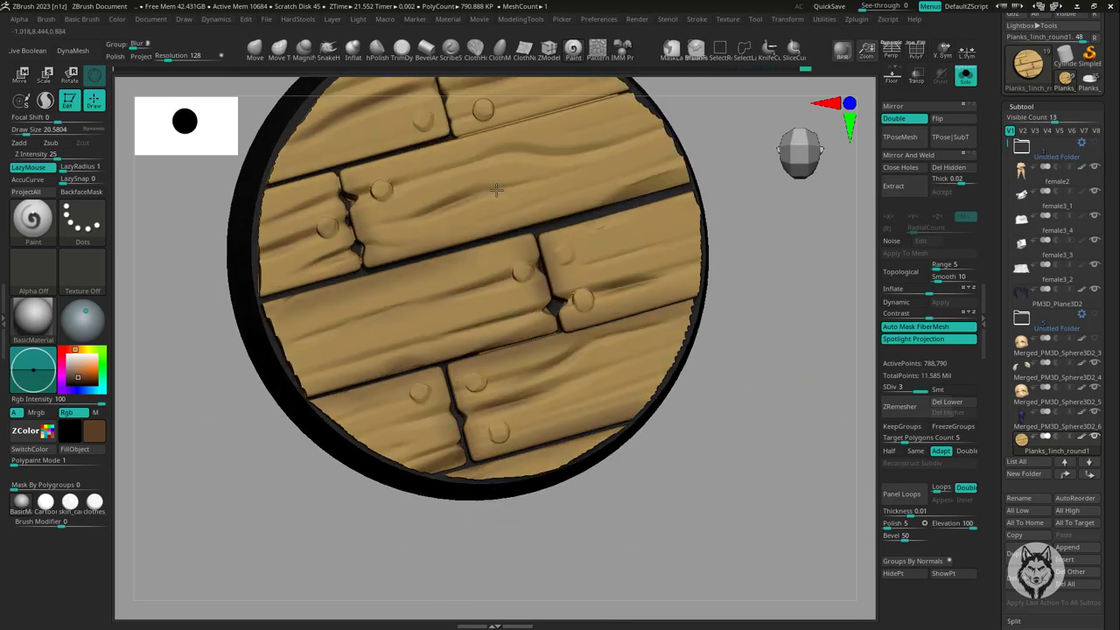
{"action": "right_click_drag", "start_coordinate": [496, 189], "coordinate": [666, 264]}
{"action": "mouse_move", "coordinate": [600, 508]}
{"action": "right_mouse_down"}
{"action": "mouse_move", "coordinate": [687, 325]}
{"action": "mouse_move", "coordinate": [649, 388]}
{"action": "mouse_move", "coordinate": [496, 178]}
{"action": "right_mouse_up"}
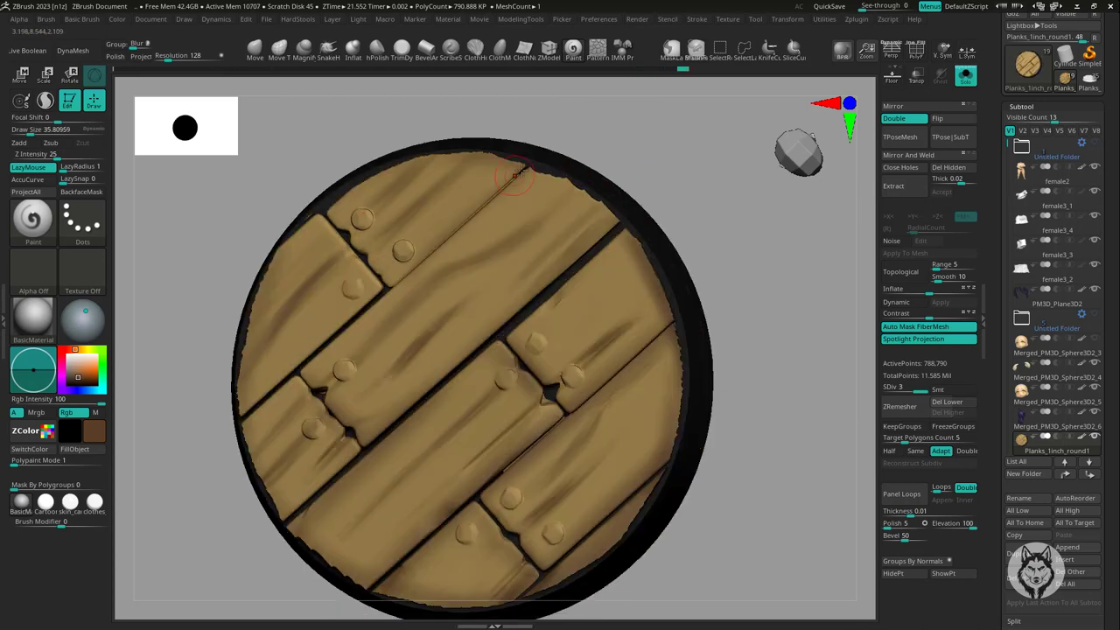
{"action": "right_click_drag", "start_coordinate": [380, 289], "coordinate": [504, 167]}
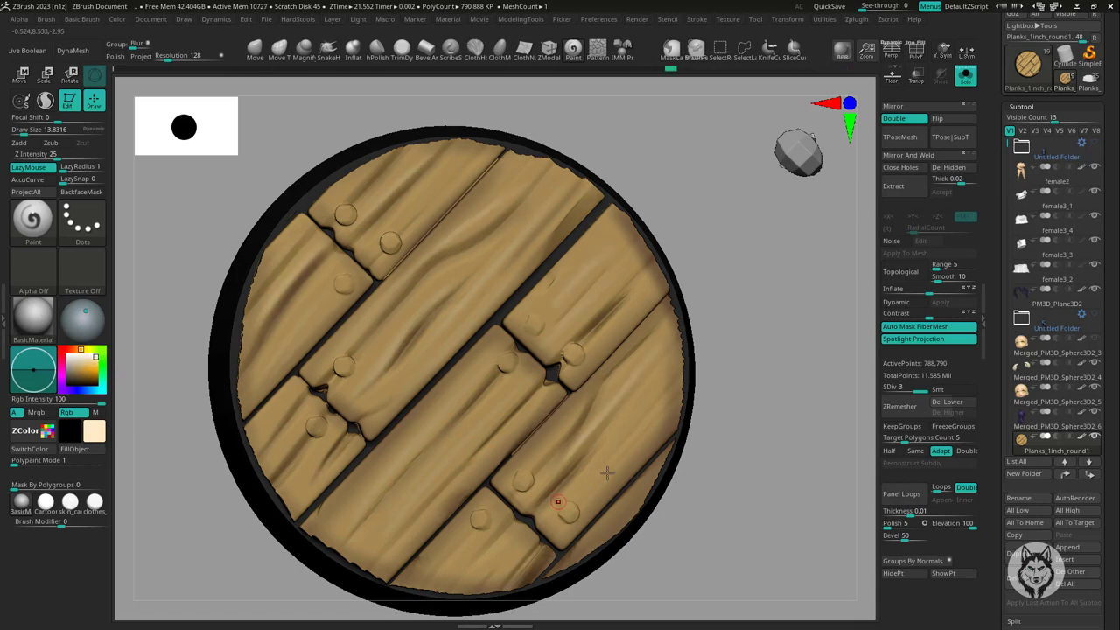
{"action": "mouse_move", "coordinate": [606, 473]}
{"action": "right_mouse_down"}
{"action": "mouse_move", "coordinate": [155, 425]}
{"action": "mouse_move", "coordinate": [128, 442]}
{"action": "right_mouse_up"}
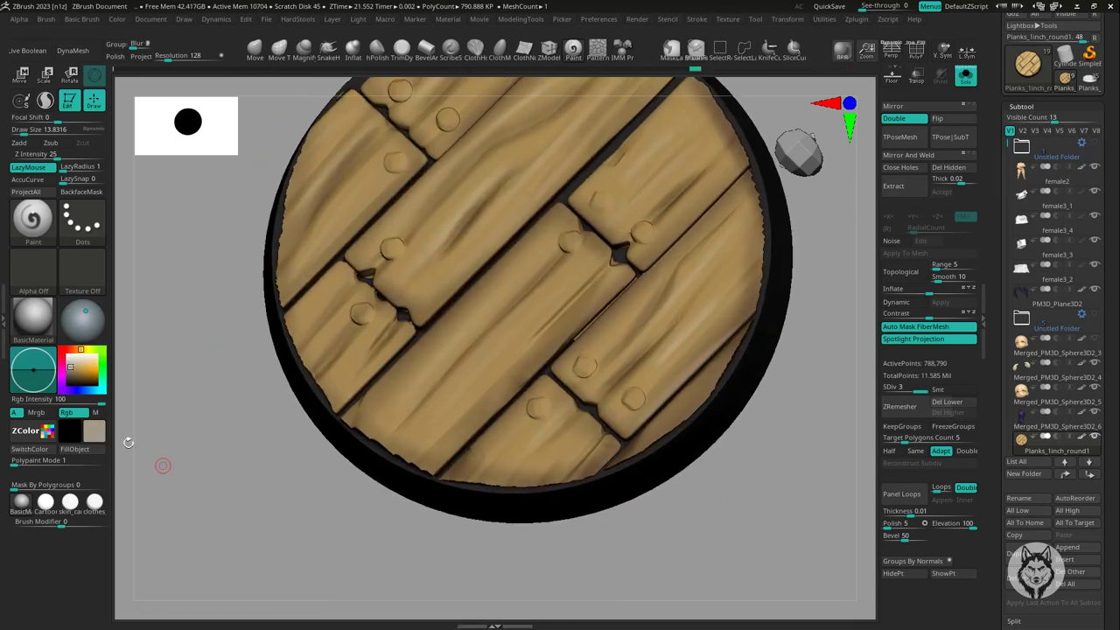
{"action": "left_click", "coordinate": [447, 18]}
{"action": "left_click", "coordinate": [733, 343]}
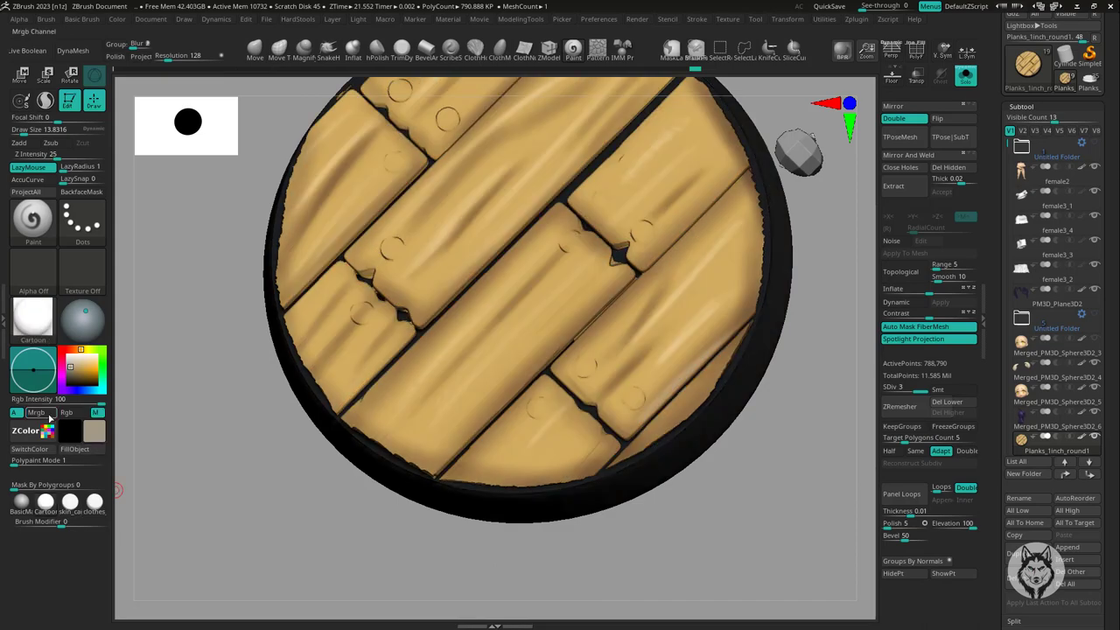
- Switch the wood to the Cartoon material and set DragRect stroke with a round dot alpha
{"action": "left_click", "coordinate": [447, 18]}
{"action": "mouse_move", "coordinate": [489, 315]}
{"action": "right_mouse_down"}
{"action": "mouse_move", "coordinate": [208, 522]}
{"action": "mouse_move", "coordinate": [339, 304]}
{"action": "mouse_move", "coordinate": [250, 487]}
{"action": "mouse_move", "coordinate": [250, 327]}
{"action": "mouse_move", "coordinate": [219, 289]}
{"action": "right_mouse_up"}
{"action": "left_click", "coordinate": [82, 219]}
{"action": "left_click", "coordinate": [251, 230]}
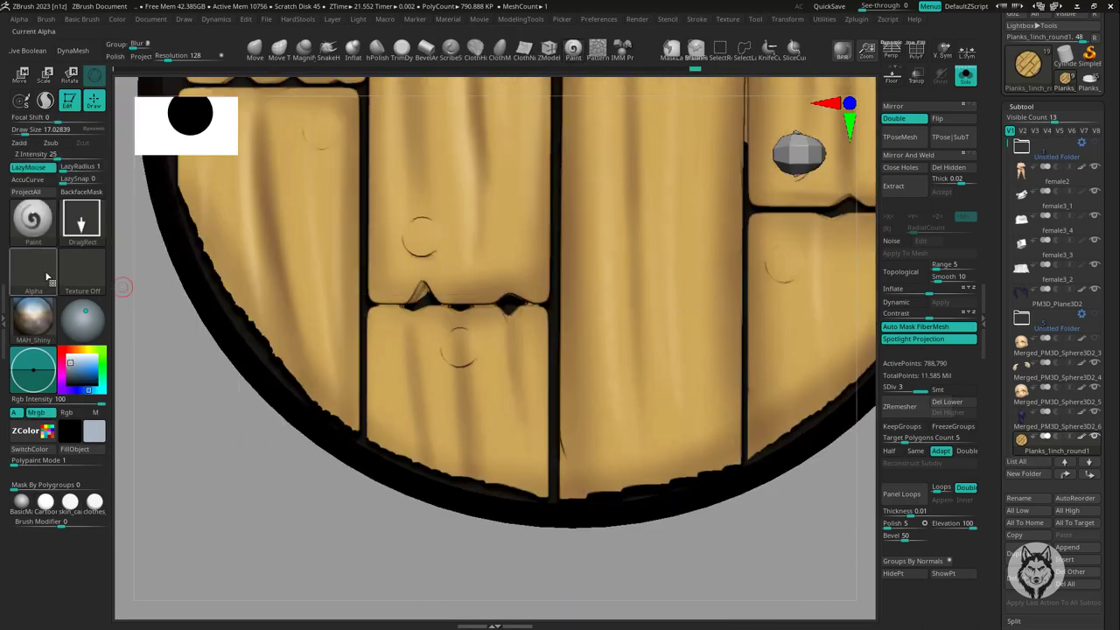
{"action": "left_click", "coordinate": [48, 277]}
{"action": "left_click", "coordinate": [340, 423]}
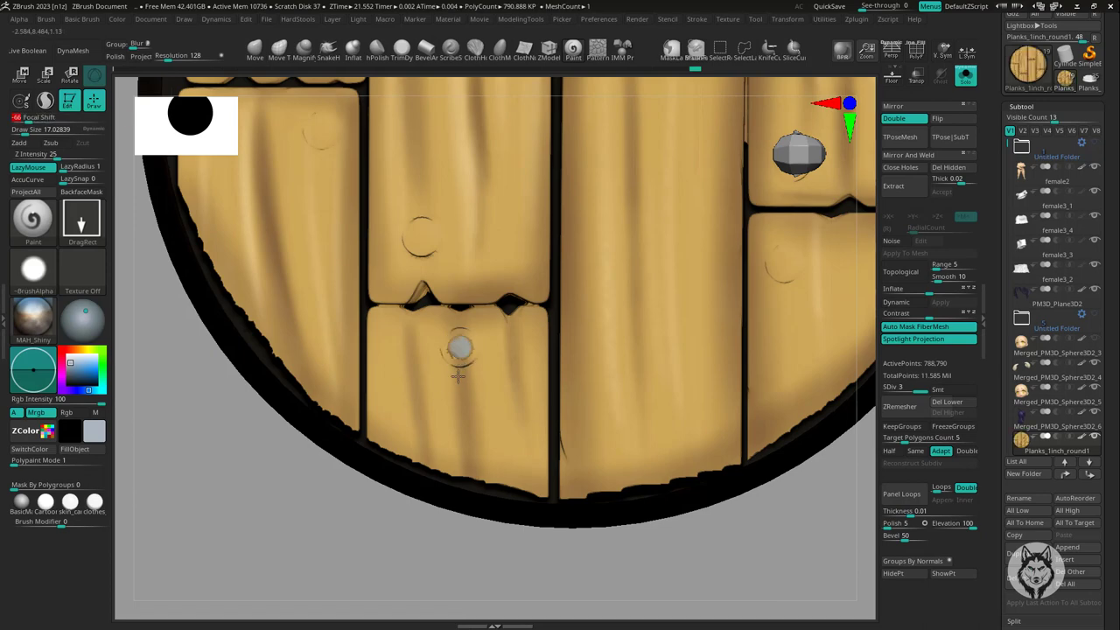
- Stamp grey nail heads into the holes across the planks and check them in perspective
{"action": "mouse_move", "coordinate": [406, 269]}
{"action": "right_mouse_down", "text": "alt"}
{"action": "mouse_move", "coordinate": [367, 222]}
{"action": "mouse_move", "coordinate": [318, 263]}
{"action": "right_mouse_up", "text": "alt"}
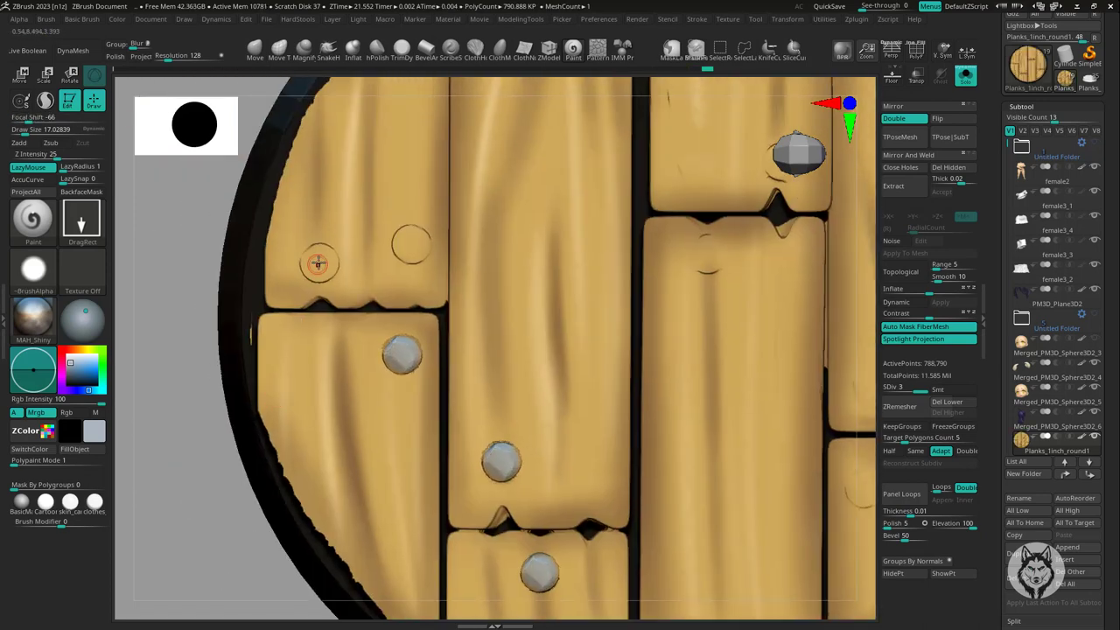
{"action": "right_click_drag", "start_coordinate": [395, 272], "coordinate": [274, 331], "text": "alt"}
{"action": "mouse_move", "coordinate": [639, 251]}
{"action": "right_mouse_down", "text": "alt"}
{"action": "mouse_move", "coordinate": [725, 294]}
{"action": "mouse_move", "coordinate": [581, 442]}
{"action": "right_mouse_up", "text": "alt"}
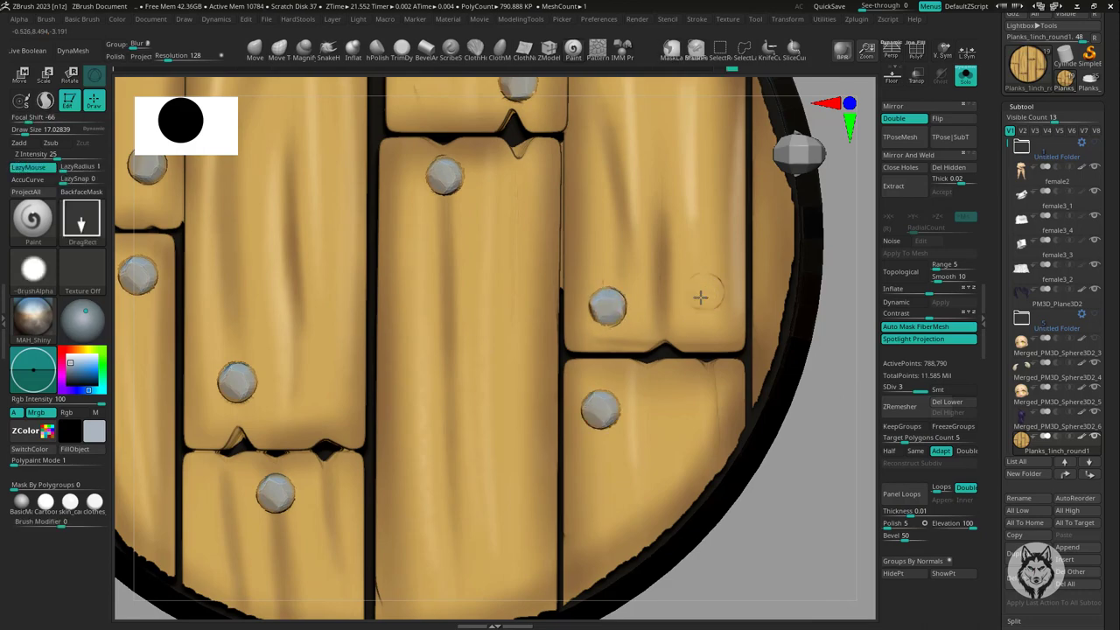
{"action": "mouse_move", "coordinate": [700, 298]}
{"action": "right_mouse_down"}
{"action": "mouse_move", "coordinate": [727, 315]}
{"action": "mouse_move", "coordinate": [695, 353]}
{"action": "mouse_move", "coordinate": [117, 312]}
{"action": "mouse_move", "coordinate": [517, 153]}
{"action": "mouse_move", "coordinate": [508, 158]}
{"action": "right_mouse_up"}
{"action": "mouse_move", "coordinate": [367, 462]}
{"action": "left_mouse_down"}
{"action": "mouse_move", "coordinate": [707, 390]}
{"action": "mouse_move", "coordinate": [612, 415]}
{"action": "mouse_move", "coordinate": [490, 560]}
{"action": "left_mouse_up"}
- Turn Solo off to show the whole character again and select the pillow subtool
{"action": "left_click_drag", "start_coordinate": [566, 308], "coordinate": [567, 455]}
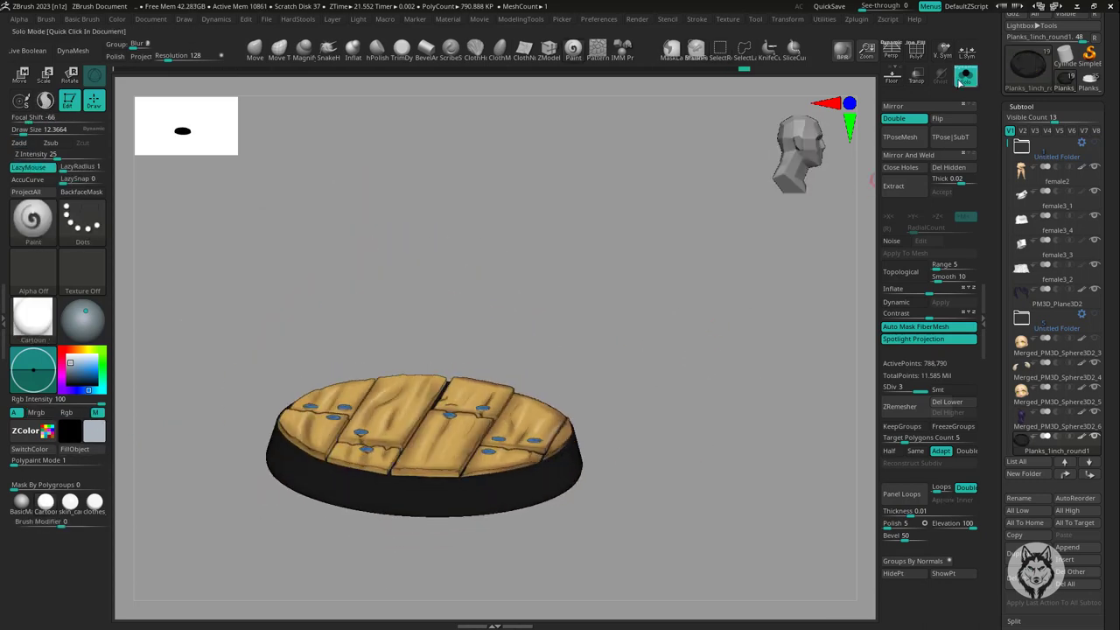
{"action": "left_click", "coordinate": [965, 76]}
{"action": "key", "text": "w"}
{"action": "key", "text": "q"}
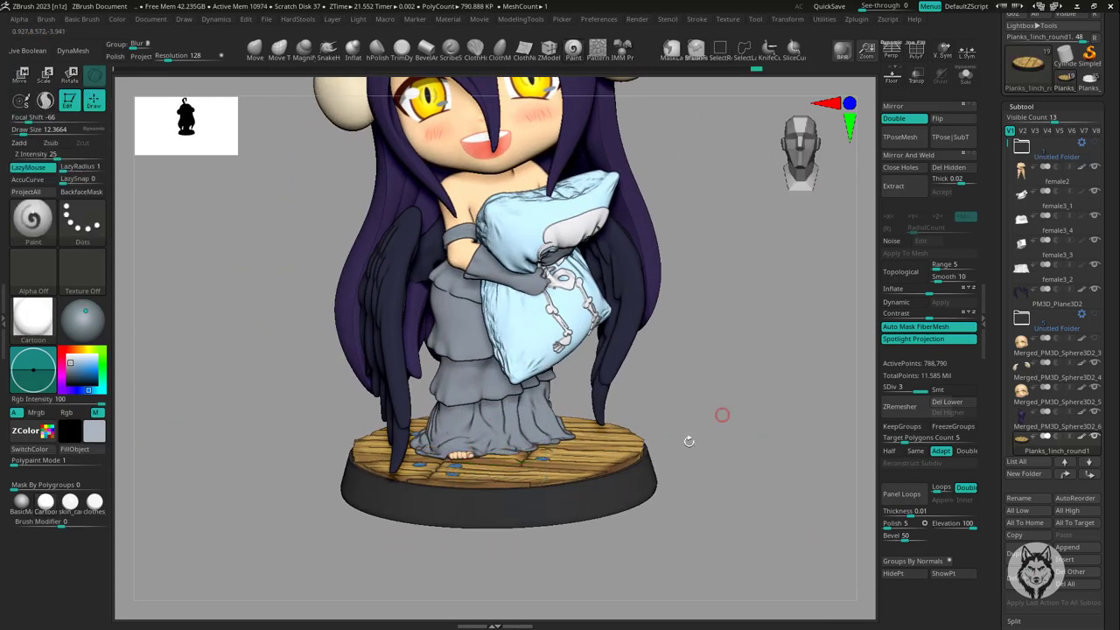
{"action": "mouse_move", "coordinate": [720, 414]}
{"action": "left_mouse_down"}
{"action": "mouse_move", "coordinate": [762, 405]}
{"action": "mouse_move", "coordinate": [728, 507]}
{"action": "left_mouse_up"}
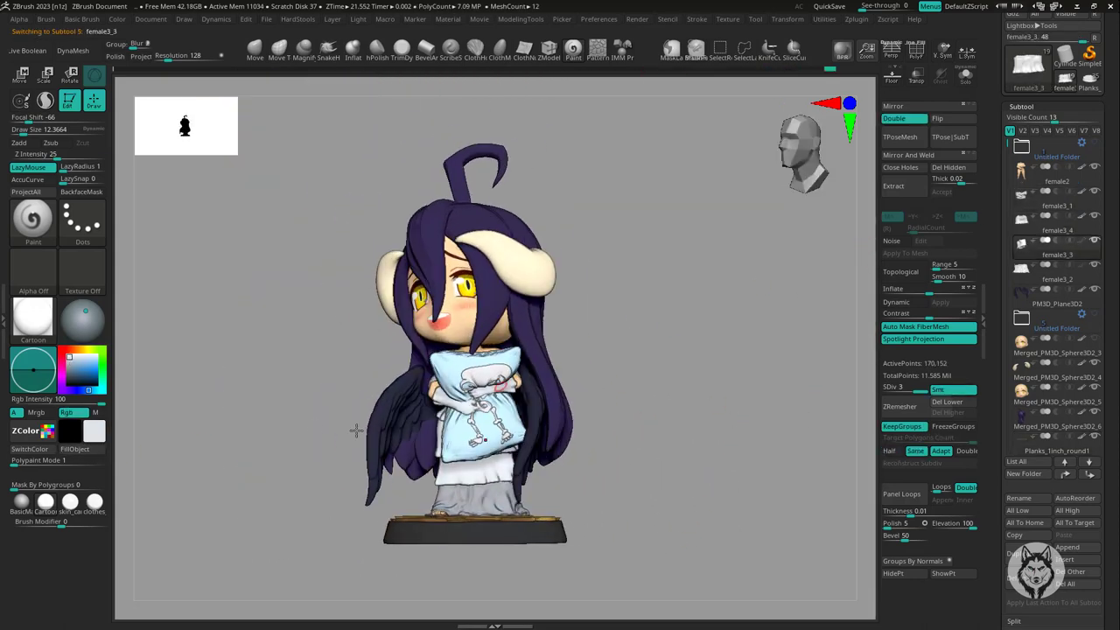
{"action": "mouse_move", "coordinate": [154, 499]}
{"action": "left_mouse_down"}
{"action": "mouse_move", "coordinate": [694, 408]}
{"action": "mouse_move", "coordinate": [607, 419]}
{"action": "left_mouse_up"}
{"action": "left_click", "coordinate": [607, 420], "text": "alt"}
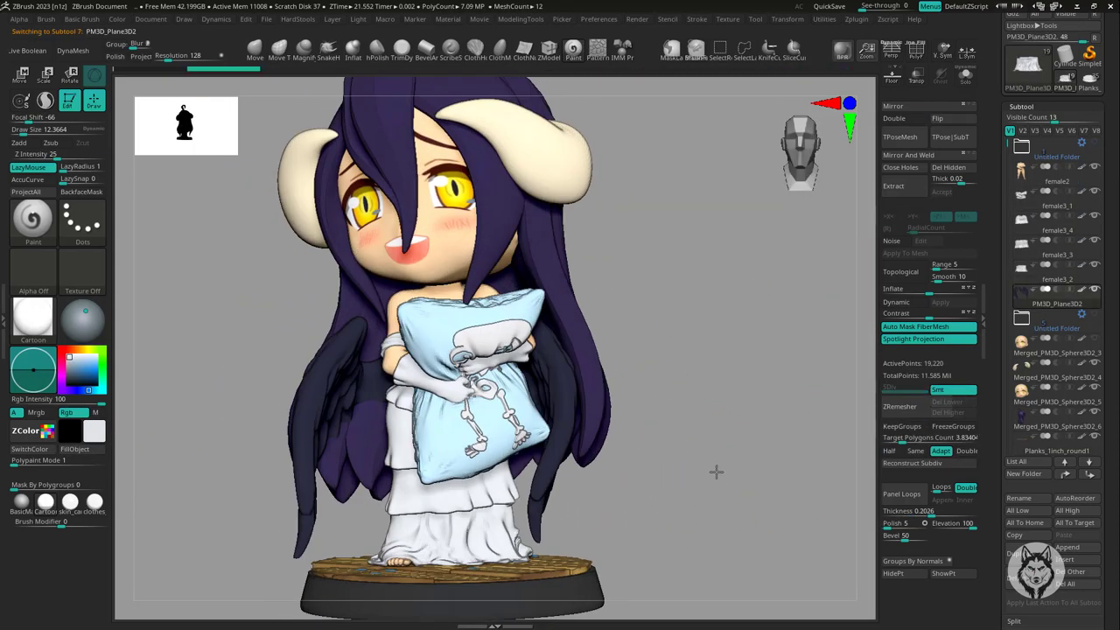
{"action": "mouse_move", "coordinate": [715, 470]}
{"action": "left_mouse_down"}
{"action": "mouse_move", "coordinate": [718, 509]}
{"action": "mouse_move", "coordinate": [737, 510]}
{"action": "mouse_move", "coordinate": [740, 490]}
{"action": "mouse_move", "coordinate": [750, 524]}
{"action": "mouse_move", "coordinate": [716, 472]}
{"action": "left_mouse_up"}
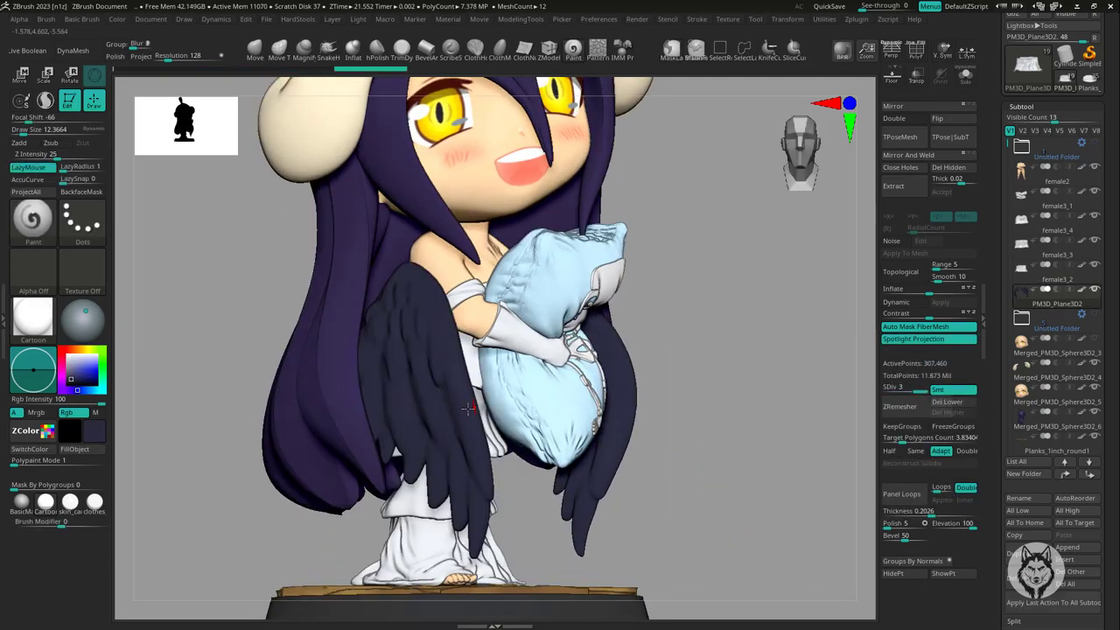
{"action": "mouse_move", "coordinate": [442, 363]}
{"action": "left_mouse_down"}
{"action": "mouse_move", "coordinate": [725, 338]}
{"action": "mouse_move", "coordinate": [628, 398]}
{"action": "left_mouse_up"}
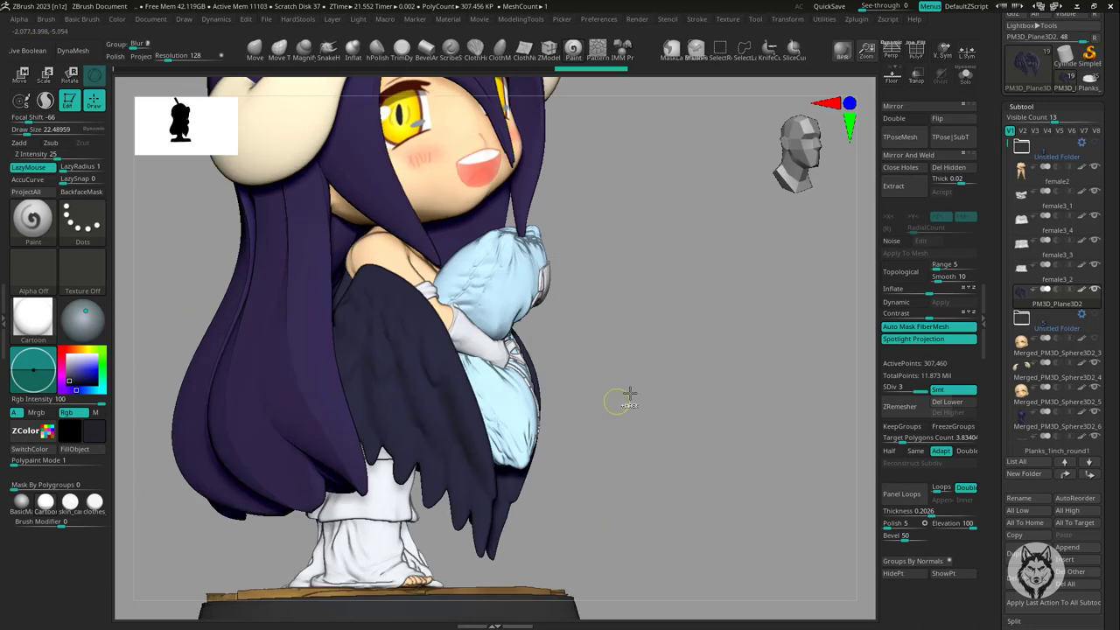
{"action": "left_click_drag", "start_coordinate": [118, 119], "coordinate": [466, 411], "text": "alt"}
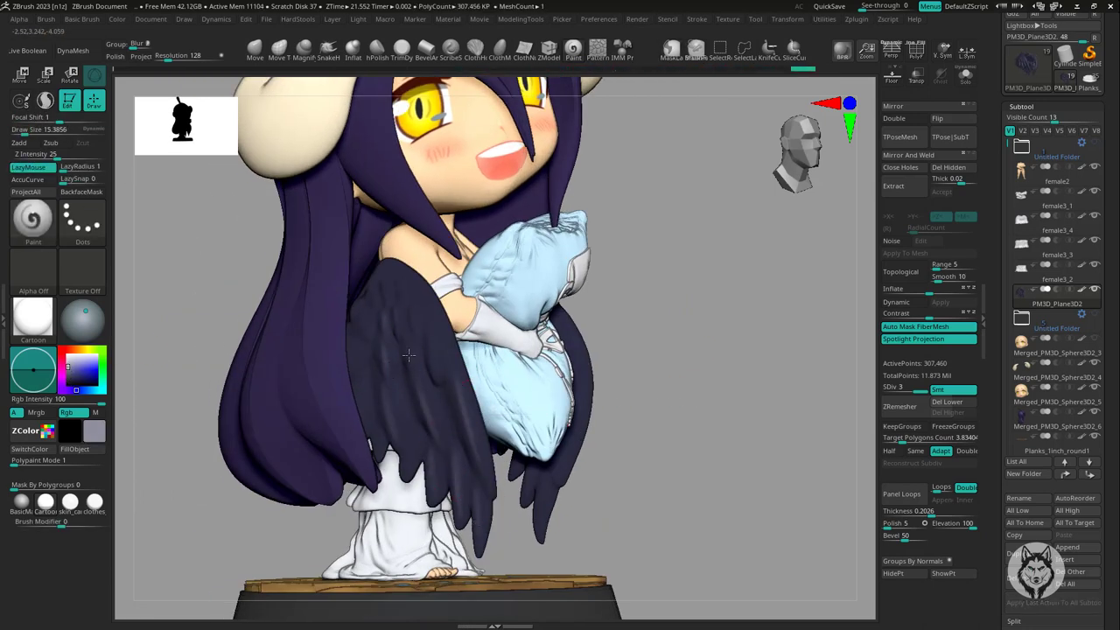
{"action": "right_click_drag", "start_coordinate": [367, 313], "coordinate": [307, 378]}
- Isolate the dark feathered wings and orbit around them from several angles
{"action": "key", "text": "alt+shift+s"}
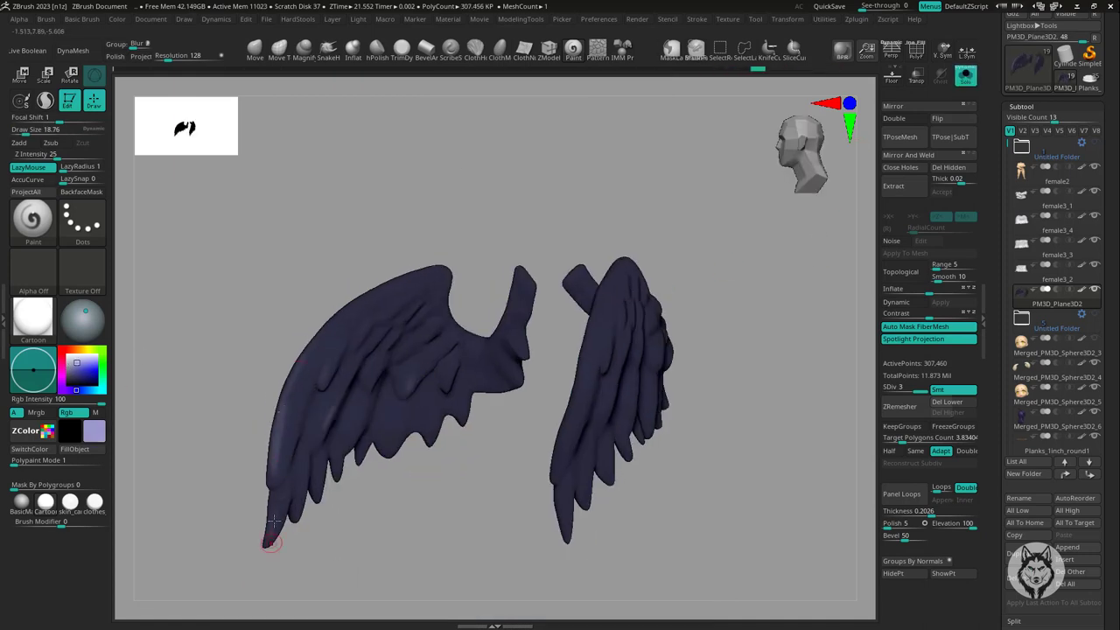
{"action": "mouse_move", "coordinate": [387, 354]}
{"action": "right_mouse_down"}
{"action": "mouse_move", "coordinate": [512, 370]}
{"action": "mouse_move", "coordinate": [556, 327]}
{"action": "right_mouse_up"}
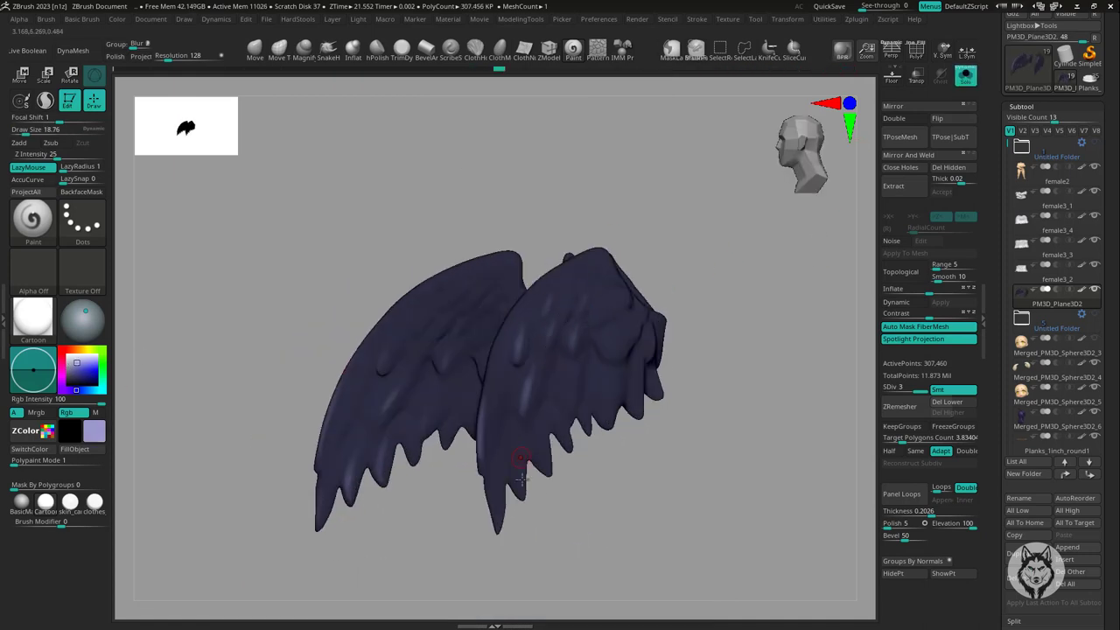
{"action": "mouse_move", "coordinate": [574, 412]}
{"action": "right_mouse_down"}
{"action": "mouse_move", "coordinate": [723, 414]}
{"action": "mouse_move", "coordinate": [564, 328]}
{"action": "right_mouse_up"}
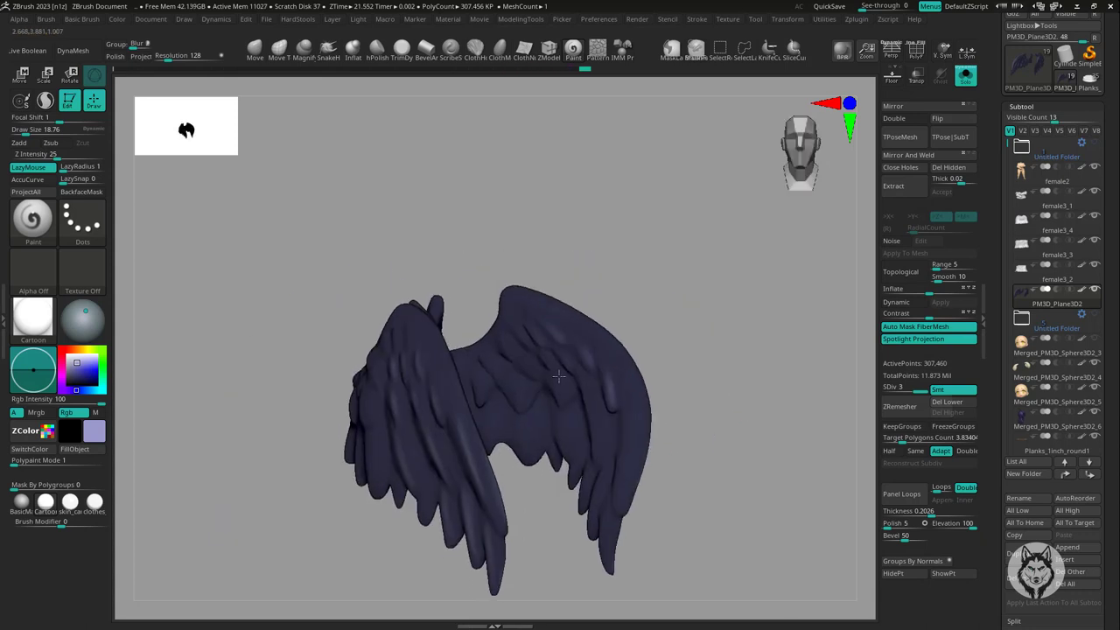
{"action": "right_click_drag", "start_coordinate": [631, 469], "coordinate": [159, 424]}
{"action": "right_click_drag", "start_coordinate": [112, 393], "coordinate": [403, 383]}
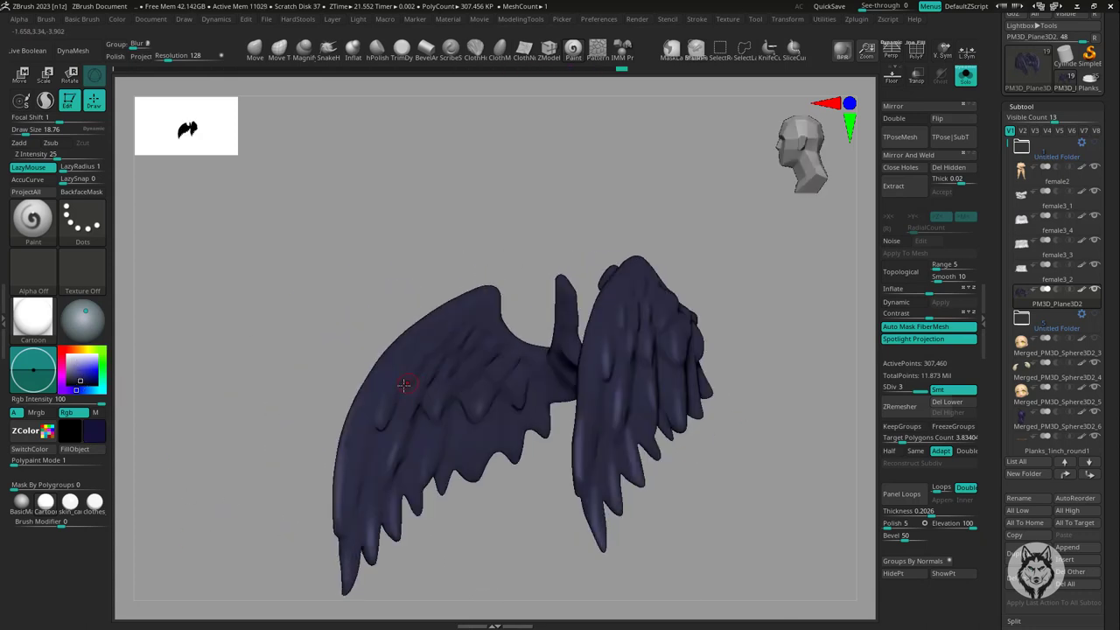
{"action": "mouse_move", "coordinate": [480, 334]}
{"action": "right_mouse_down"}
{"action": "mouse_move", "coordinate": [600, 400]}
{"action": "mouse_move", "coordinate": [526, 341]}
{"action": "right_mouse_up"}
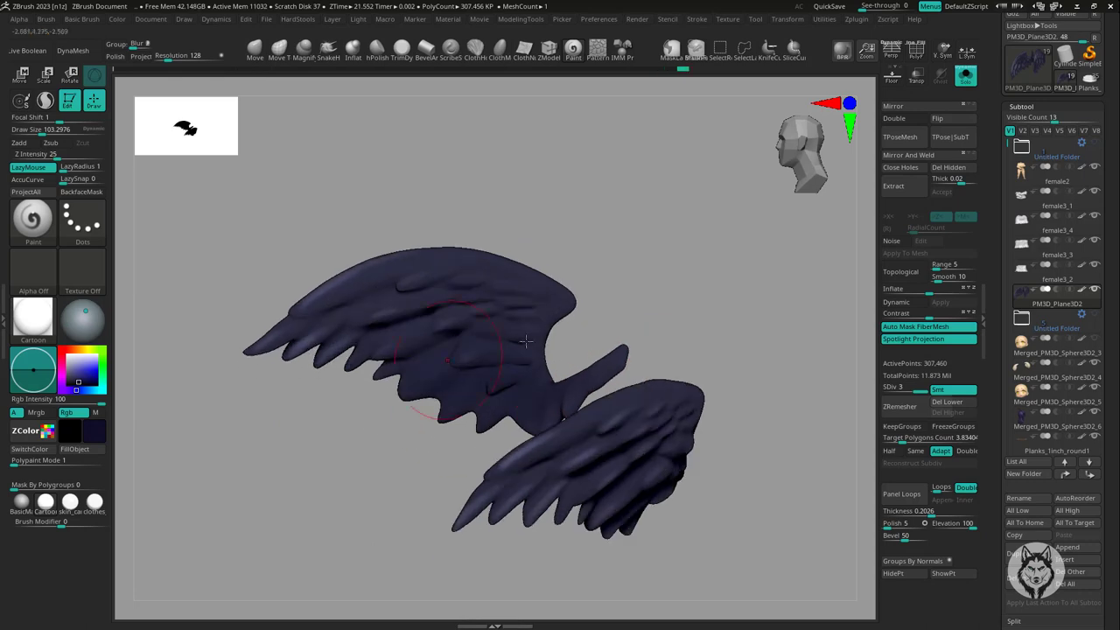
{"action": "mouse_move", "coordinate": [298, 354]}
{"action": "right_mouse_down"}
{"action": "mouse_move", "coordinate": [500, 380]}
{"action": "mouse_move", "coordinate": [490, 275]}
{"action": "mouse_move", "coordinate": [629, 423]}
{"action": "mouse_move", "coordinate": [338, 275]}
{"action": "mouse_move", "coordinate": [595, 419]}
{"action": "right_mouse_up"}
- Select the pillow subtool and isolate it to inspect it from several angles
{"action": "key", "text": "shift+ctrl+s"}
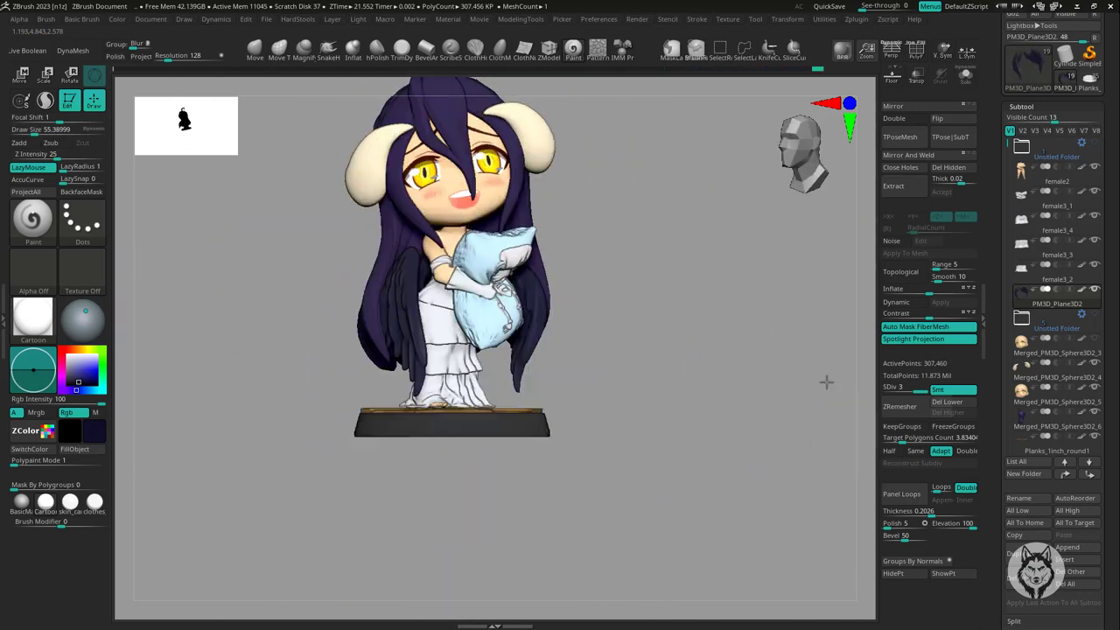
{"action": "right_click_drag", "start_coordinate": [642, 475], "coordinate": [645, 445]}
{"action": "left_click", "coordinate": [425, 444], "text": "alt"}
{"action": "right_click_drag", "start_coordinate": [425, 444], "coordinate": [425, 443], "text": "alt"}
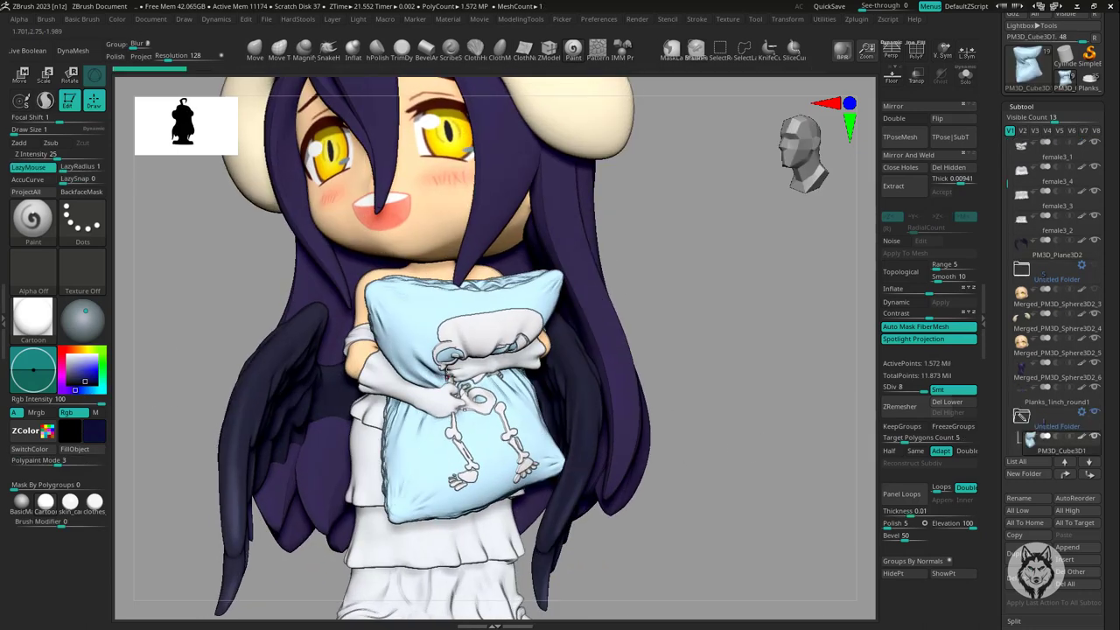
{"action": "mouse_move", "coordinate": [422, 365]}
{"action": "right_mouse_down"}
{"action": "mouse_move", "coordinate": [519, 325]}
{"action": "mouse_move", "coordinate": [701, 369]}
{"action": "mouse_move", "coordinate": [462, 375]}
{"action": "mouse_move", "coordinate": [416, 500]}
{"action": "mouse_move", "coordinate": [257, 610]}
{"action": "mouse_move", "coordinate": [440, 247]}
{"action": "mouse_move", "coordinate": [695, 322]}
{"action": "mouse_move", "coordinate": [318, 408]}
{"action": "right_mouse_up"}
{"action": "key", "text": "shift+ctrl+s"}
{"action": "mouse_move", "coordinate": [473, 263]}
{"action": "right_mouse_down"}
{"action": "mouse_move", "coordinate": [437, 295]}
{"action": "mouse_move", "coordinate": [702, 347]}
{"action": "mouse_move", "coordinate": [569, 457]}
{"action": "mouse_move", "coordinate": [354, 390]}
{"action": "right_mouse_up"}
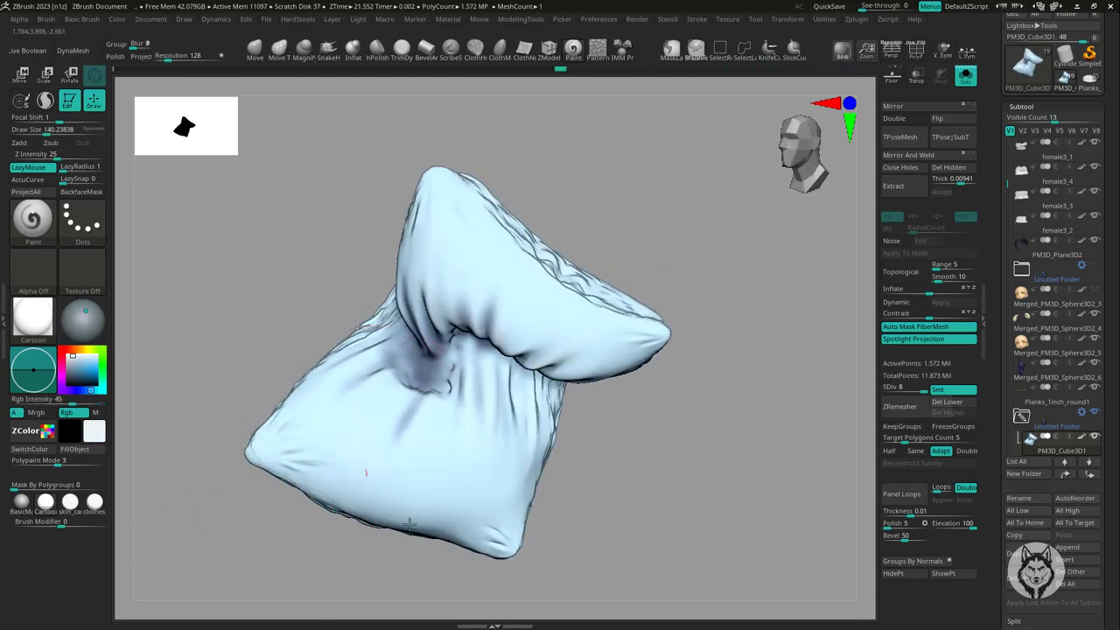
{"action": "mouse_move", "coordinate": [408, 524]}
{"action": "right_mouse_down"}
{"action": "mouse_move", "coordinate": [455, 250]}
{"action": "mouse_move", "coordinate": [612, 362]}
{"action": "mouse_move", "coordinate": [692, 380]}
{"action": "mouse_move", "coordinate": [681, 450]}
{"action": "mouse_move", "coordinate": [595, 443]}
{"action": "mouse_move", "coordinate": [680, 420]}
{"action": "mouse_move", "coordinate": [620, 470]}
{"action": "mouse_move", "coordinate": [503, 535]}
{"action": "mouse_move", "coordinate": [362, 237]}
{"action": "mouse_move", "coordinate": [725, 449]}
{"action": "right_mouse_up"}
- Restore the full character and select the horns subtool with their cream colour
{"action": "key", "text": "ctrl+shift+s"}
{"action": "key", "text": "s"}
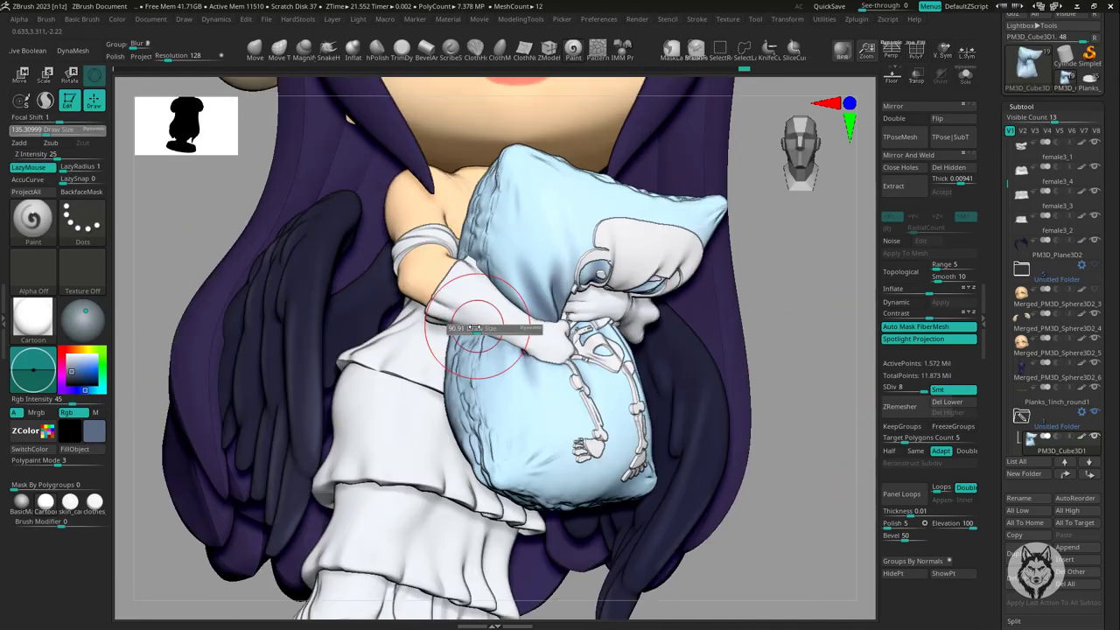
{"action": "right_click_drag", "start_coordinate": [538, 248], "coordinate": [743, 286]}
{"action": "key", "text": "f"}
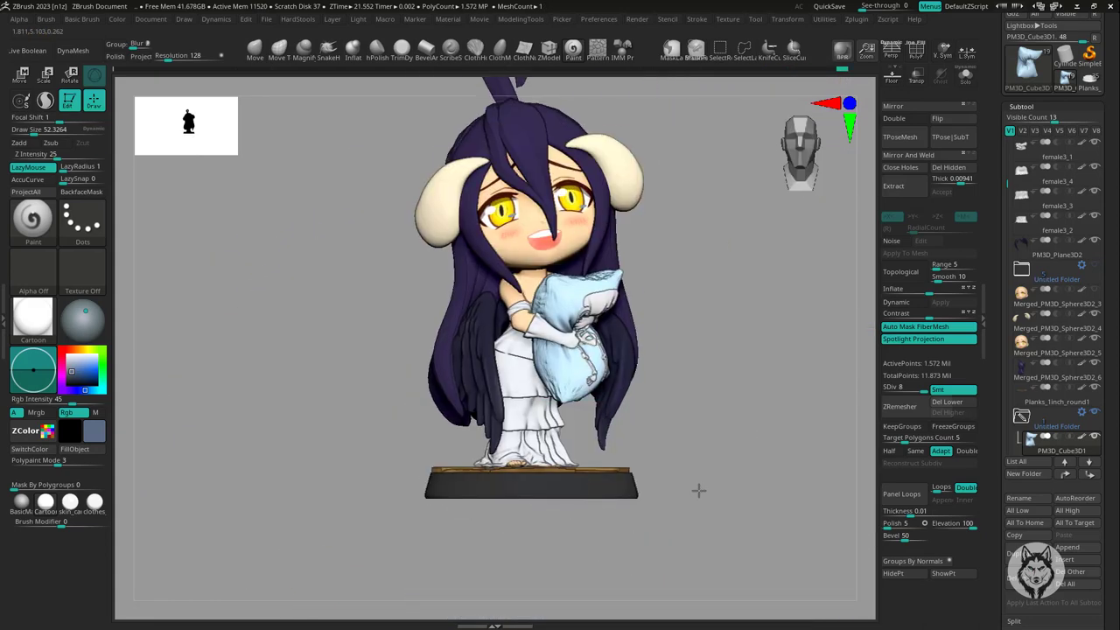
{"action": "mouse_move", "coordinate": [697, 487]}
{"action": "right_mouse_down", "text": "alt"}
{"action": "mouse_move", "coordinate": [762, 358]}
{"action": "mouse_move", "coordinate": [508, 471]}
{"action": "right_mouse_up", "text": "alt"}
{"action": "mouse_move", "coordinate": [572, 316]}
{"action": "right_mouse_down", "text": "alt"}
{"action": "mouse_move", "coordinate": [725, 345]}
{"action": "mouse_move", "coordinate": [675, 450]}
{"action": "mouse_move", "coordinate": [657, 345]}
{"action": "mouse_move", "coordinate": [577, 279]}
{"action": "mouse_move", "coordinate": [320, 420]}
{"action": "right_mouse_up", "text": "alt"}
{"action": "left_click", "coordinate": [577, 279], "text": "alt"}
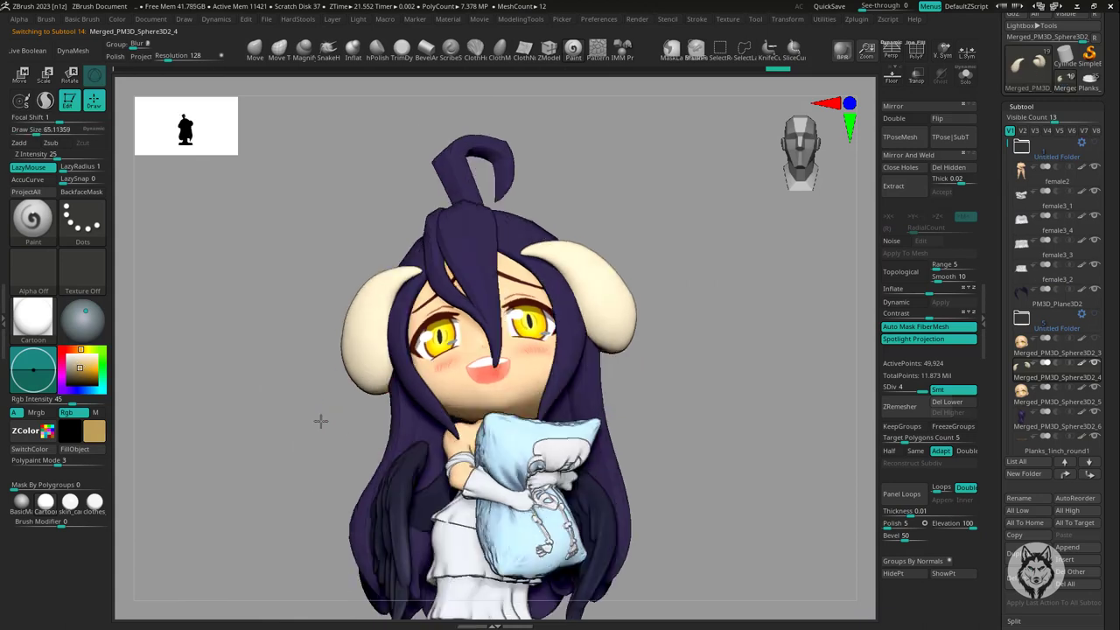
- Toggle Solo on and off to inspect the cream horns from different angles
{"action": "key", "text": "shift+alt+s"}
{"action": "right_click_drag", "start_coordinate": [482, 408], "coordinate": [213, 413]}
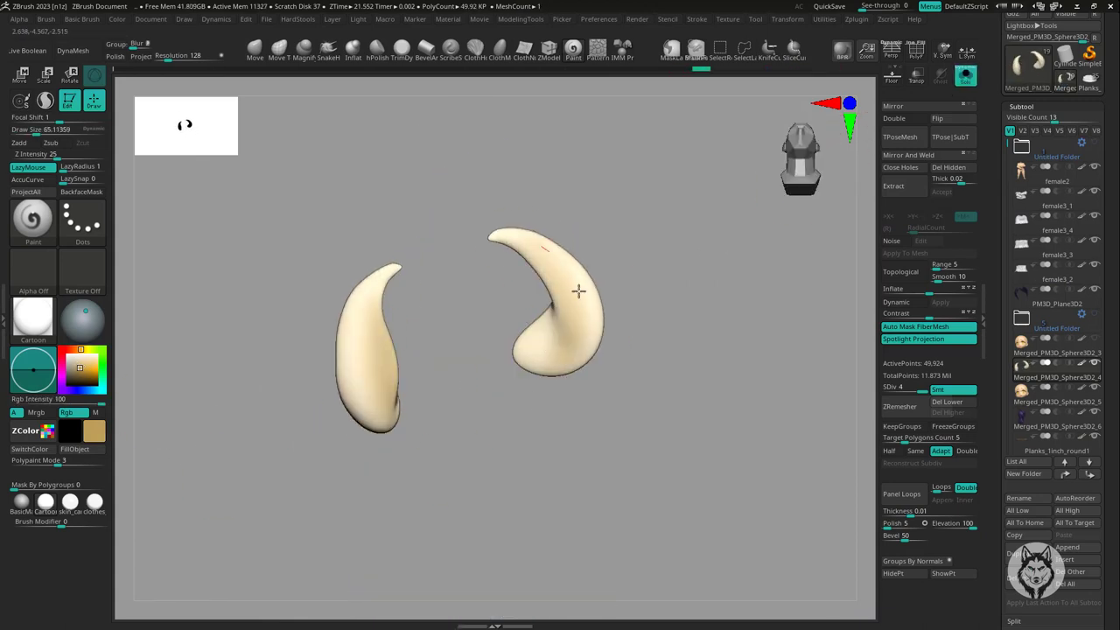
{"action": "key", "text": "shift+alt+s"}
{"action": "mouse_move", "coordinate": [577, 291]}
{"action": "right_mouse_down"}
{"action": "mouse_move", "coordinate": [682, 400]}
{"action": "mouse_move", "coordinate": [741, 393]}
{"action": "right_mouse_up"}
{"action": "right_click_drag", "start_coordinate": [338, 347], "coordinate": [344, 311]}
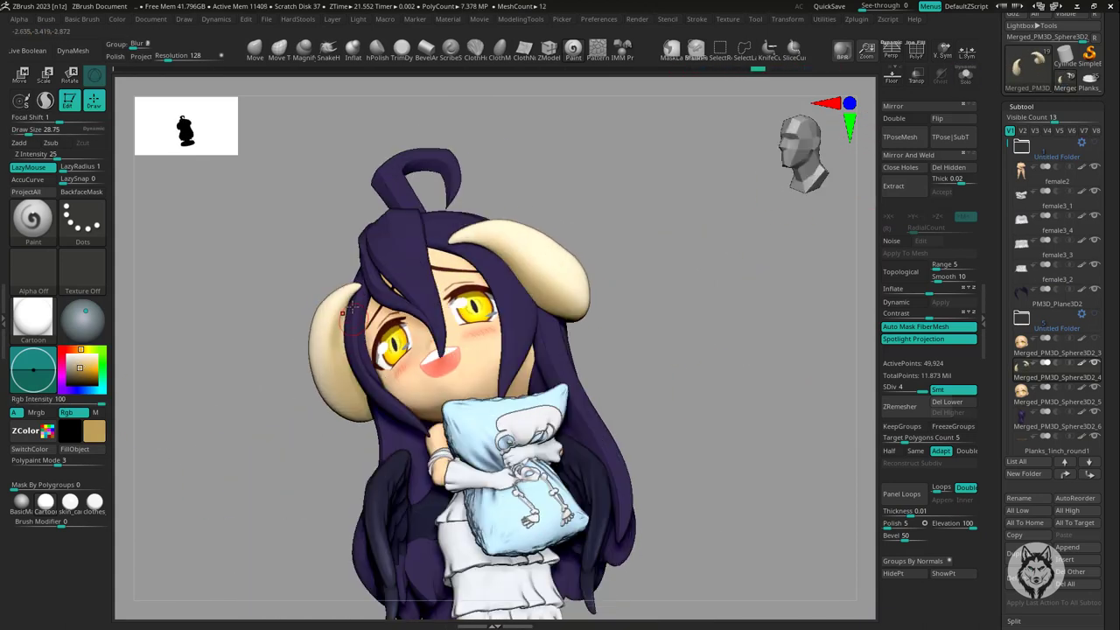
{"action": "left_click", "coordinate": [965, 77]}
{"action": "mouse_move", "coordinate": [507, 385]}
{"action": "right_mouse_down"}
{"action": "mouse_move", "coordinate": [464, 414]}
{"action": "mouse_move", "coordinate": [438, 385]}
{"action": "mouse_move", "coordinate": [475, 355]}
{"action": "mouse_move", "coordinate": [367, 411]}
{"action": "right_mouse_up"}
{"action": "left_click", "coordinate": [965, 77]}
- Enlarge the Draw Size and select the hair subtool Merged_PM3D_Sphere3D2_6
{"action": "key", "text": "s"}
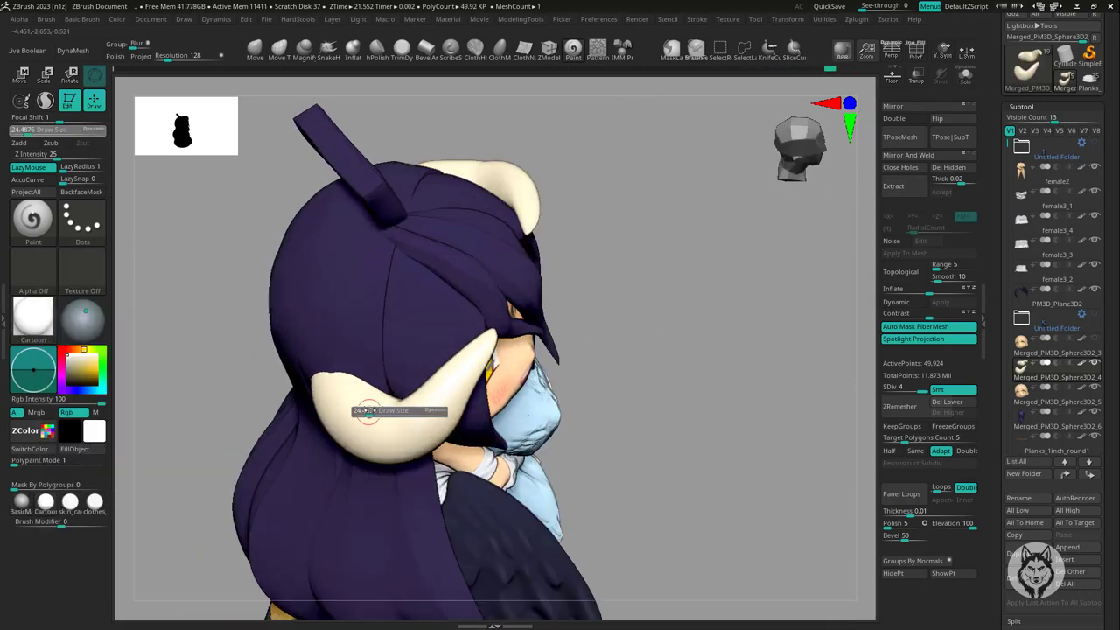
{"action": "left_click_drag", "start_coordinate": [367, 411], "coordinate": [390, 411]}
{"action": "mouse_move", "coordinate": [389, 411]}
{"action": "right_mouse_down"}
{"action": "mouse_move", "coordinate": [683, 382]}
{"action": "mouse_move", "coordinate": [452, 257]}
{"action": "mouse_move", "coordinate": [415, 260]}
{"action": "mouse_move", "coordinate": [690, 364]}
{"action": "mouse_move", "coordinate": [677, 390]}
{"action": "mouse_move", "coordinate": [860, 272]}
{"action": "mouse_move", "coordinate": [650, 460]}
{"action": "mouse_move", "coordinate": [855, 394]}
{"action": "mouse_move", "coordinate": [363, 432]}
{"action": "right_mouse_up"}
{"action": "left_click", "coordinate": [363, 433], "text": "alt"}
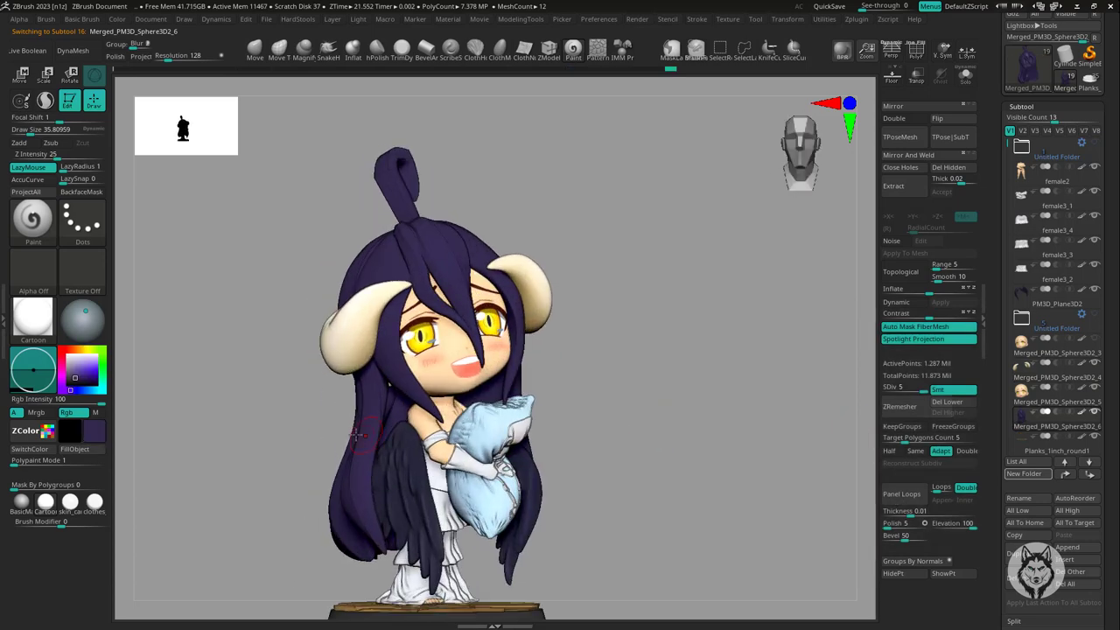
- Solo the hair and switch between the hair pieces, returning to the main hair mesh
{"action": "mouse_move", "coordinate": [411, 312]}
{"action": "right_mouse_down"}
{"action": "mouse_move", "coordinate": [490, 315]}
{"action": "mouse_move", "coordinate": [411, 314]}
{"action": "mouse_move", "coordinate": [472, 314]}
{"action": "mouse_move", "coordinate": [424, 315]}
{"action": "mouse_move", "coordinate": [700, 245]}
{"action": "mouse_move", "coordinate": [638, 290]}
{"action": "right_mouse_up"}
{"action": "left_click", "coordinate": [965, 75]}
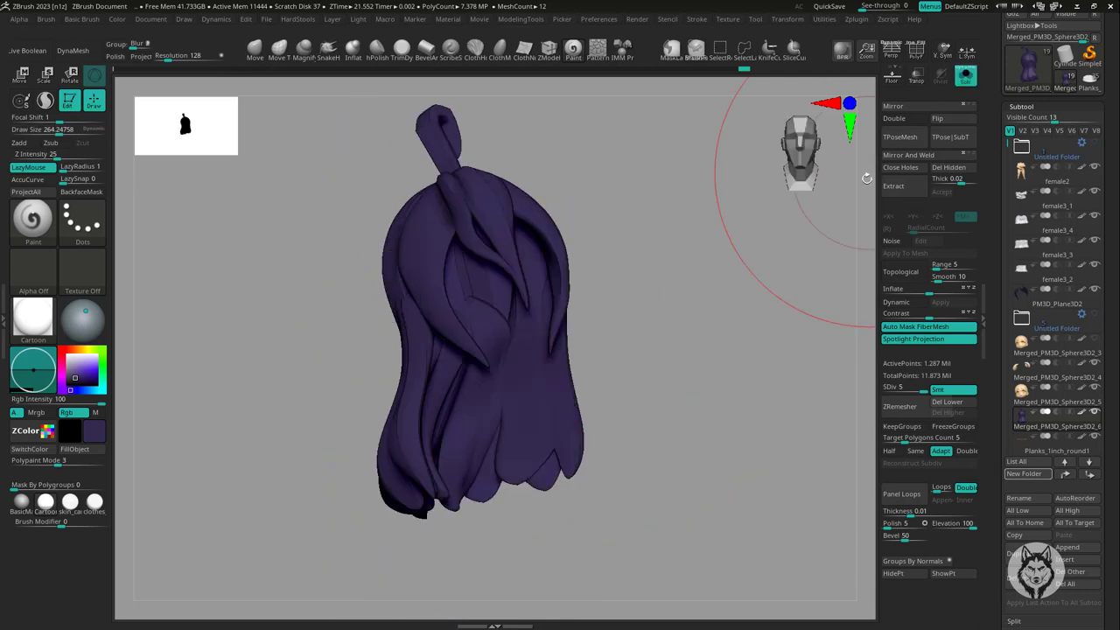
{"action": "left_click", "coordinate": [493, 400], "text": "alt"}
{"action": "left_click", "coordinate": [530, 205], "text": "alt"}
{"action": "mouse_move", "coordinate": [530, 204]}
{"action": "right_mouse_down"}
{"action": "mouse_move", "coordinate": [661, 281]}
{"action": "mouse_move", "coordinate": [396, 503]}
{"action": "right_mouse_up"}
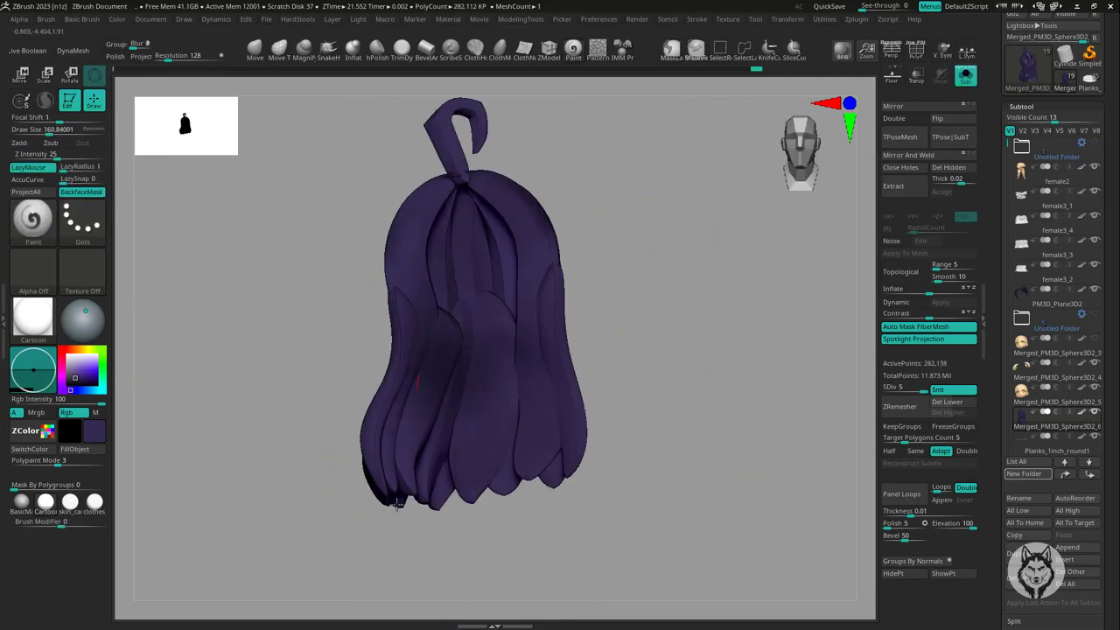
{"action": "left_click", "coordinate": [474, 387], "text": "alt"}
{"action": "mouse_move", "coordinate": [513, 380]}
{"action": "right_mouse_down"}
{"action": "mouse_move", "coordinate": [455, 594]}
{"action": "mouse_move", "coordinate": [666, 393]}
{"action": "mouse_move", "coordinate": [495, 309]}
{"action": "mouse_move", "coordinate": [740, 295]}
{"action": "mouse_move", "coordinate": [612, 314]}
{"action": "mouse_move", "coordinate": [790, 328]}
{"action": "mouse_move", "coordinate": [688, 425]}
{"action": "mouse_move", "coordinate": [587, 411]}
{"action": "mouse_move", "coordinate": [572, 425]}
{"action": "mouse_move", "coordinate": [597, 523]}
{"action": "mouse_move", "coordinate": [525, 490]}
{"action": "right_mouse_up"}
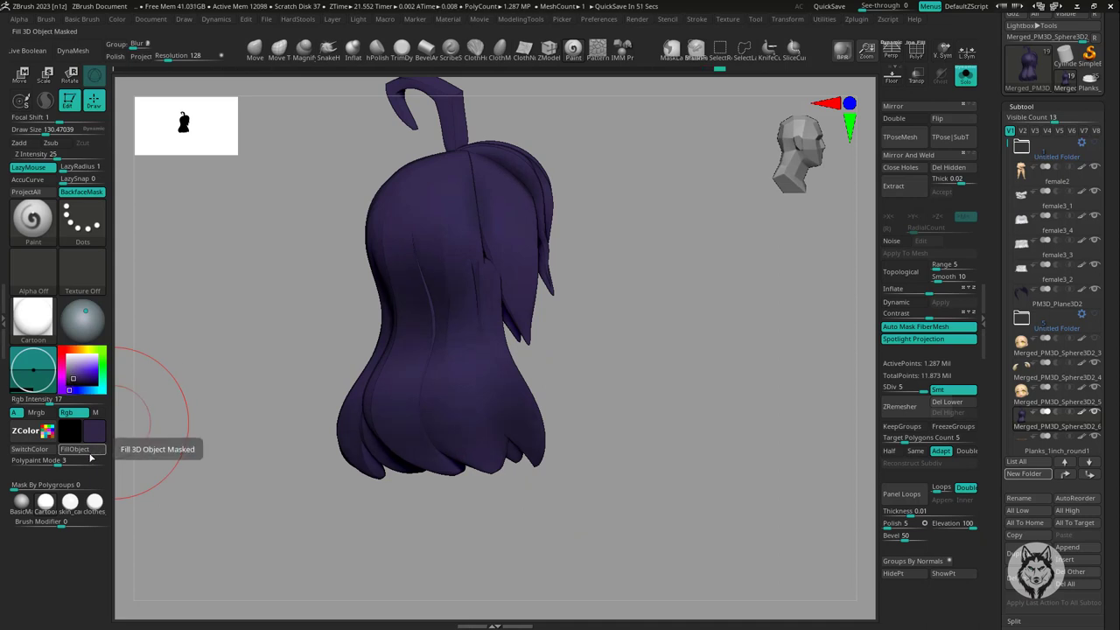
- Resize the brush and work over the crown of the hair from several angles, then exit Solo
{"action": "right_click_drag", "start_coordinate": [603, 367], "coordinate": [649, 326]}
{"action": "key", "text": "s"}
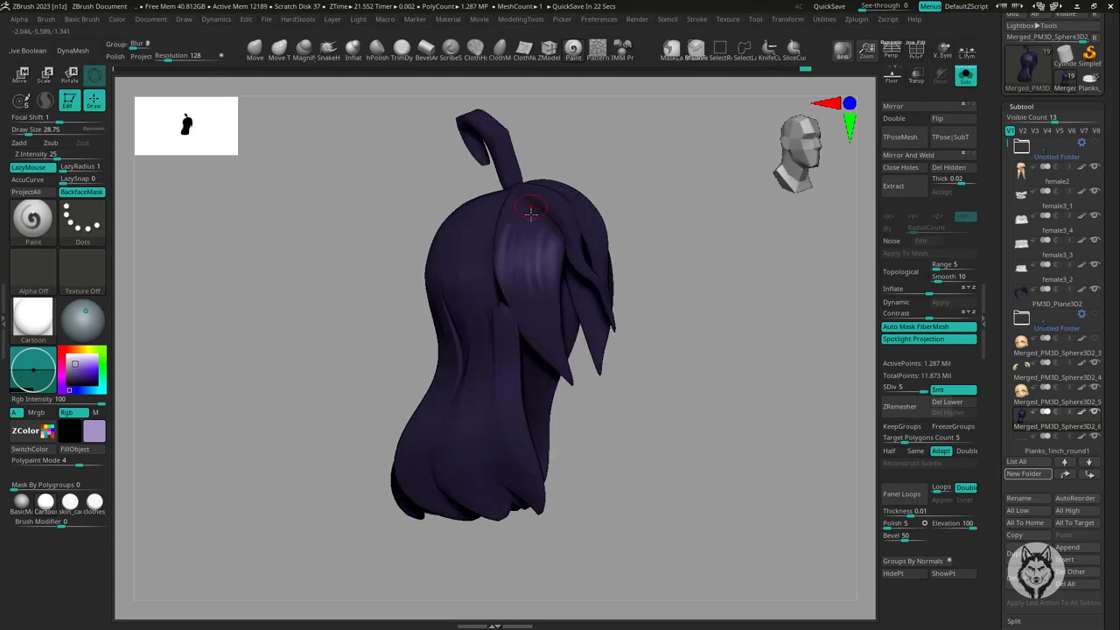
{"action": "mouse_move", "coordinate": [515, 282]}
{"action": "right_mouse_down"}
{"action": "mouse_move", "coordinate": [743, 309]}
{"action": "mouse_move", "coordinate": [316, 289]}
{"action": "mouse_move", "coordinate": [371, 388]}
{"action": "right_mouse_up"}
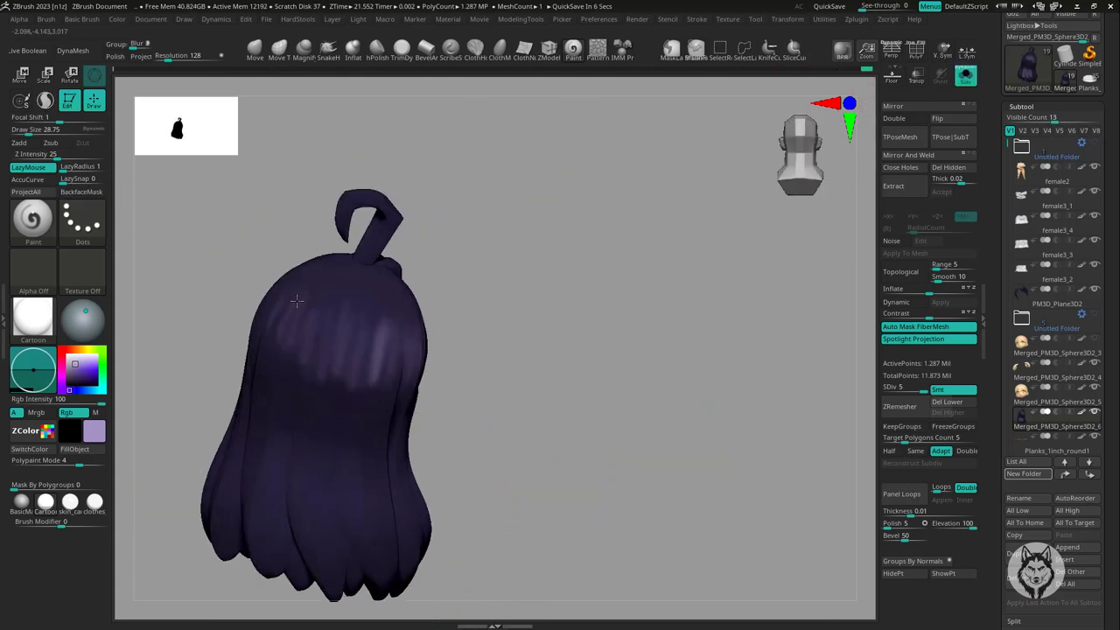
{"action": "mouse_move", "coordinate": [296, 301]}
{"action": "right_mouse_down"}
{"action": "mouse_move", "coordinate": [402, 361]}
{"action": "mouse_move", "coordinate": [685, 345]}
{"action": "mouse_move", "coordinate": [600, 353]}
{"action": "mouse_move", "coordinate": [649, 328]}
{"action": "mouse_move", "coordinate": [465, 205]}
{"action": "mouse_move", "coordinate": [491, 367]}
{"action": "right_mouse_up"}
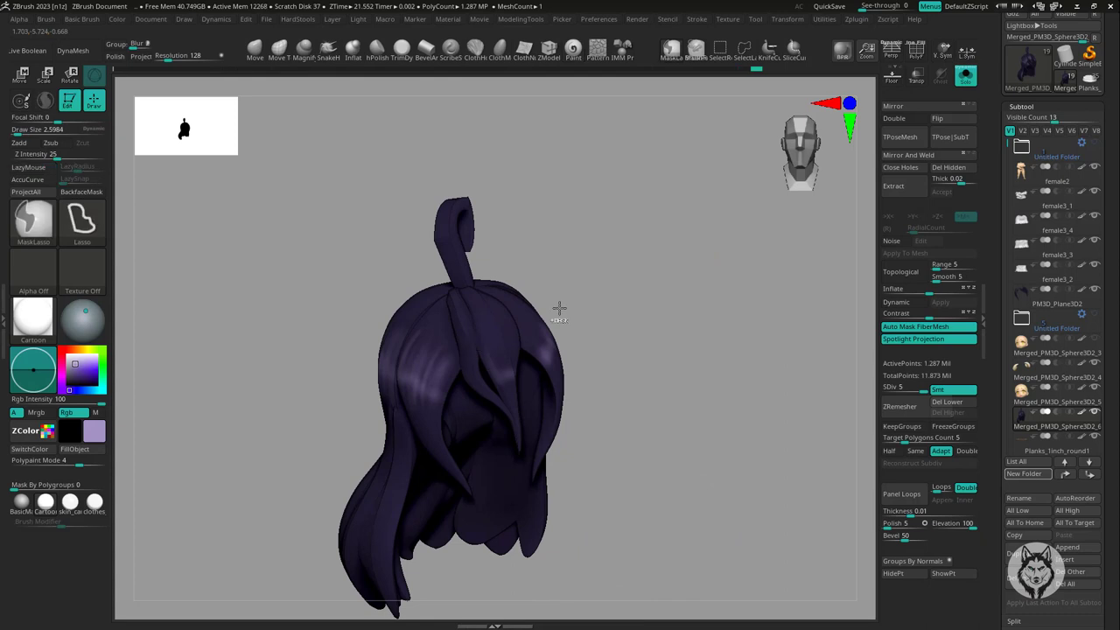
{"action": "scroll", "coordinate": [470, 373], "scroll_direction": "up", "scroll_amount": 3}
{"action": "scroll", "coordinate": [473, 390], "scroll_direction": "down", "scroll_amount": 1}
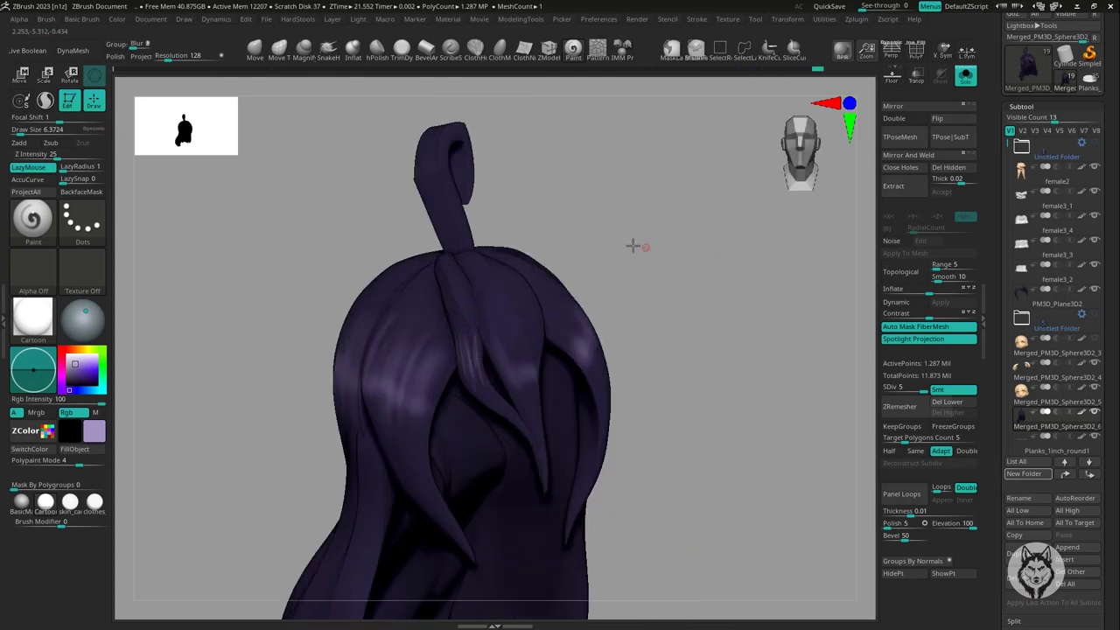
{"action": "mouse_move", "coordinate": [633, 245]}
{"action": "right_mouse_down"}
{"action": "mouse_move", "coordinate": [539, 390]}
{"action": "mouse_move", "coordinate": [533, 327]}
{"action": "mouse_move", "coordinate": [524, 344]}
{"action": "mouse_move", "coordinate": [582, 344]}
{"action": "mouse_move", "coordinate": [699, 413]}
{"action": "mouse_move", "coordinate": [657, 375]}
{"action": "right_mouse_up"}
{"action": "key", "text": "ctrl"}
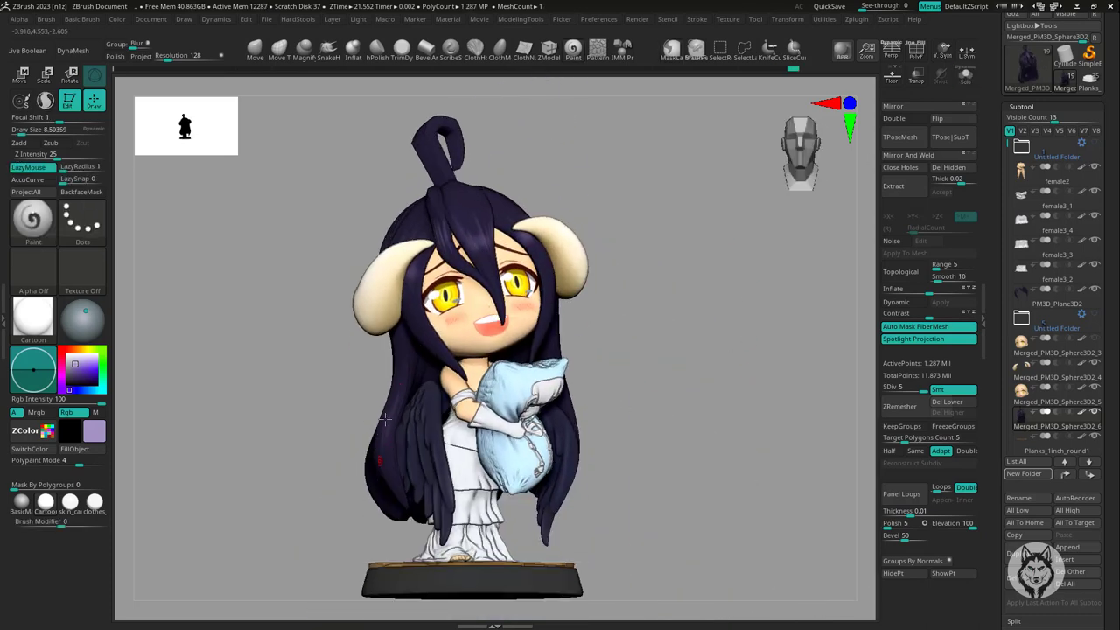
- Orbit around the character front and back and shrink the brush size
{"action": "mouse_move", "coordinate": [383, 420]}
{"action": "right_mouse_down"}
{"action": "mouse_move", "coordinate": [290, 430]}
{"action": "mouse_move", "coordinate": [324, 362]}
{"action": "mouse_move", "coordinate": [607, 398]}
{"action": "mouse_move", "coordinate": [562, 237]}
{"action": "mouse_move", "coordinate": [482, 321]}
{"action": "mouse_move", "coordinate": [674, 375]}
{"action": "mouse_move", "coordinate": [126, 442]}
{"action": "right_mouse_up"}
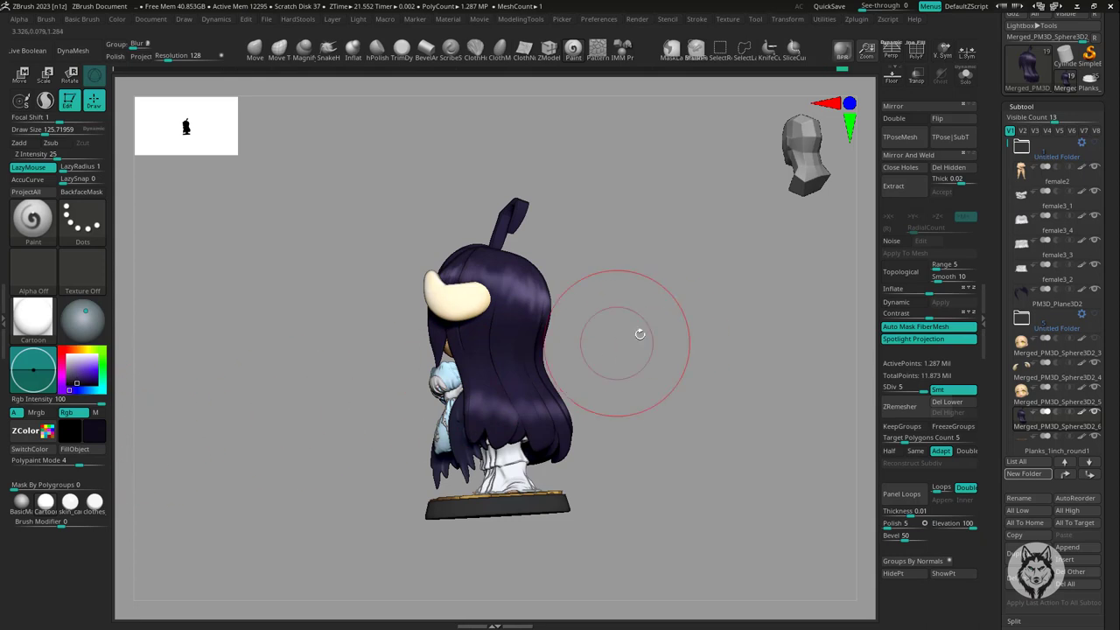
{"action": "mouse_move", "coordinate": [640, 333]}
{"action": "right_mouse_down"}
{"action": "mouse_move", "coordinate": [420, 350]}
{"action": "mouse_move", "coordinate": [630, 367]}
{"action": "mouse_move", "coordinate": [438, 382]}
{"action": "right_mouse_up"}
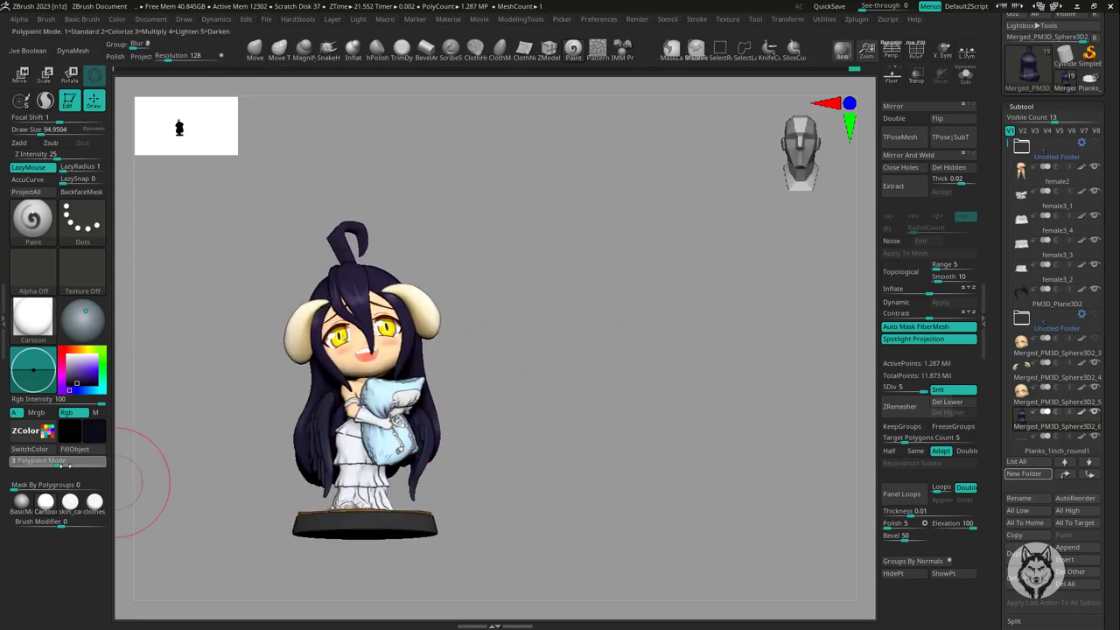
{"action": "mouse_move", "coordinate": [68, 465]}
{"action": "right_mouse_down"}
{"action": "mouse_move", "coordinate": [444, 370]}
{"action": "mouse_move", "coordinate": [625, 375]}
{"action": "mouse_move", "coordinate": [674, 350]}
{"action": "mouse_move", "coordinate": [540, 245]}
{"action": "mouse_move", "coordinate": [475, 288]}
{"action": "mouse_move", "coordinate": [620, 250]}
{"action": "mouse_move", "coordinate": [471, 336]}
{"action": "mouse_move", "coordinate": [670, 350]}
{"action": "mouse_move", "coordinate": [685, 330]}
{"action": "mouse_move", "coordinate": [505, 449]}
{"action": "mouse_move", "coordinate": [681, 421]}
{"action": "right_mouse_up"}
{"action": "key", "text": "s"}
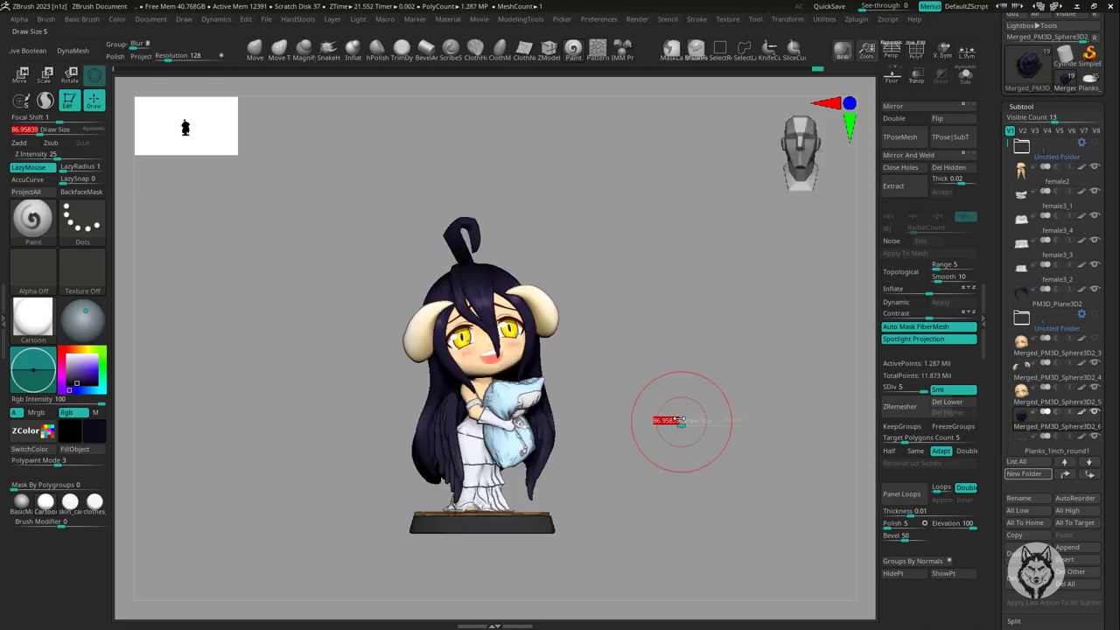
{"action": "left_click_drag", "start_coordinate": [681, 421], "coordinate": [665, 420]}
{"action": "mouse_move", "coordinate": [665, 420]}
{"action": "right_mouse_down"}
{"action": "mouse_move", "coordinate": [668, 470]}
{"action": "mouse_move", "coordinate": [664, 455]}
{"action": "right_mouse_up"}
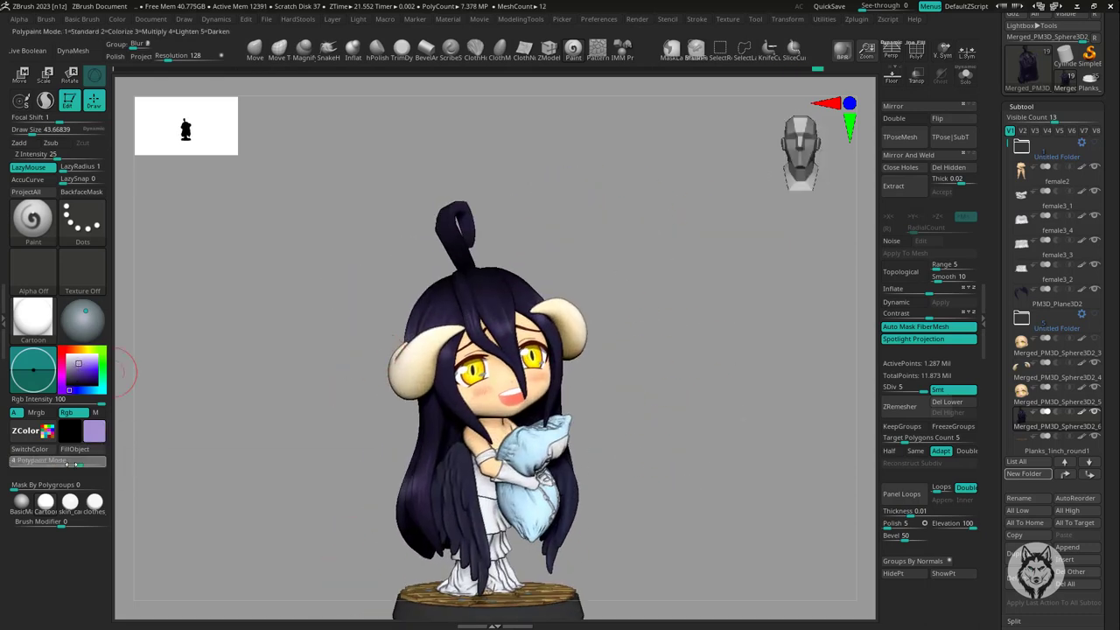
{"action": "mouse_move", "coordinate": [492, 190]}
{"action": "right_mouse_down"}
{"action": "mouse_move", "coordinate": [562, 165]}
{"action": "mouse_move", "coordinate": [537, 175]}
{"action": "mouse_move", "coordinate": [709, 440]}
{"action": "mouse_move", "coordinate": [695, 449]}
{"action": "right_mouse_up"}
- Open the Render palette's shadow settings
{"action": "left_click", "coordinate": [447, 18]}
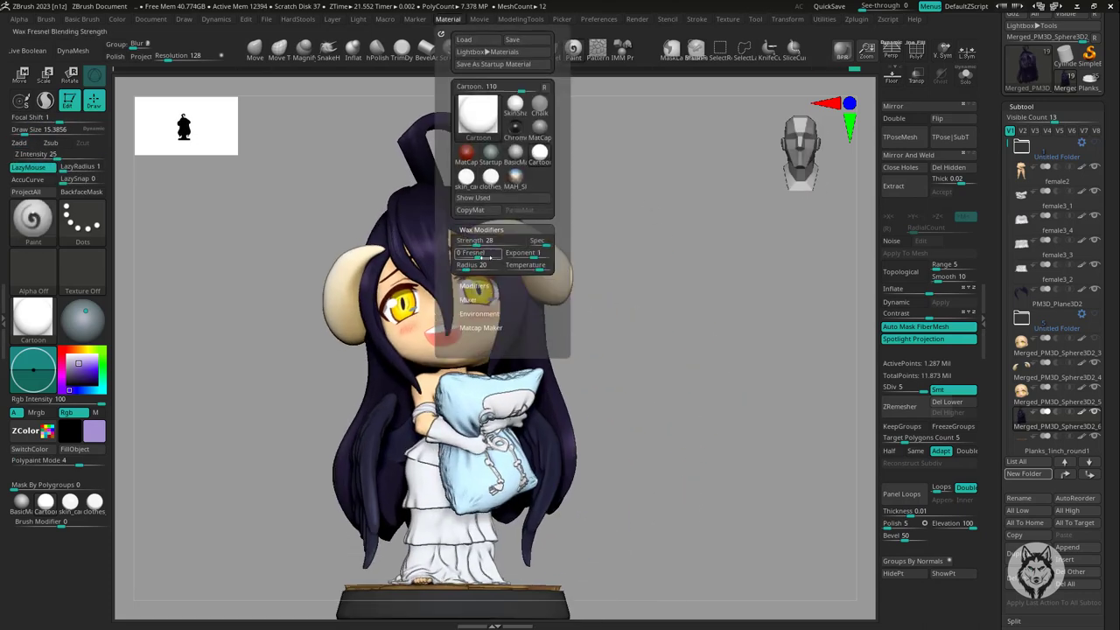
{"action": "left_click", "coordinate": [637, 19]}
{"action": "left_click", "coordinate": [678, 233]}
{"action": "left_click", "coordinate": [669, 455]}
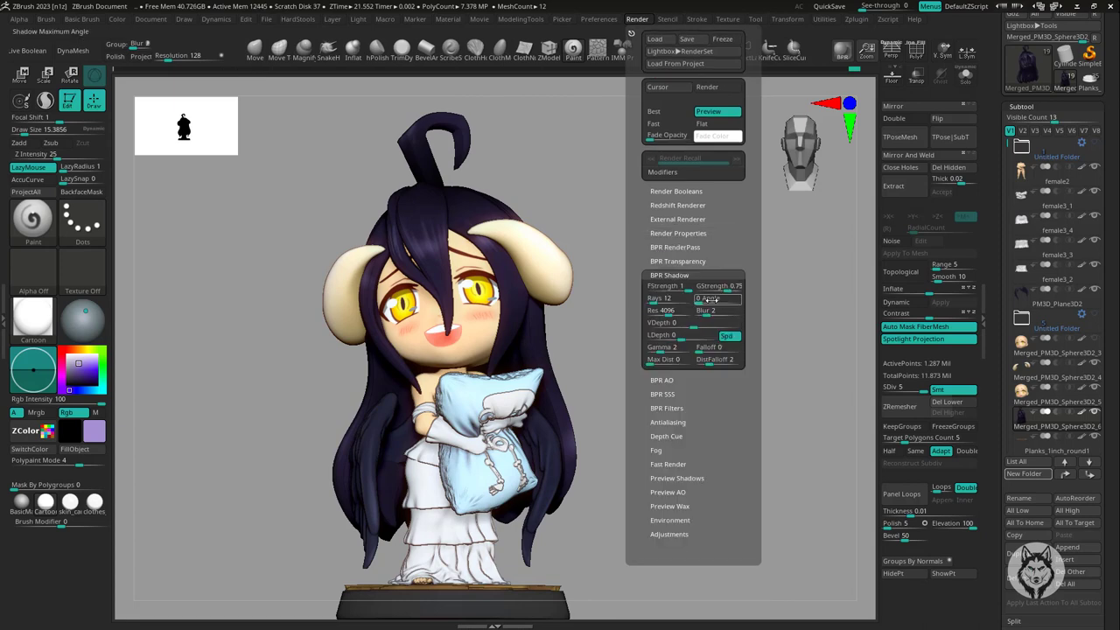
- Reframe the figure and raise the head to subdivision level 5
{"action": "mouse_move", "coordinate": [712, 370]}
{"action": "right_mouse_down"}
{"action": "mouse_move", "coordinate": [702, 505]}
{"action": "mouse_move", "coordinate": [712, 532]}
{"action": "right_mouse_up"}
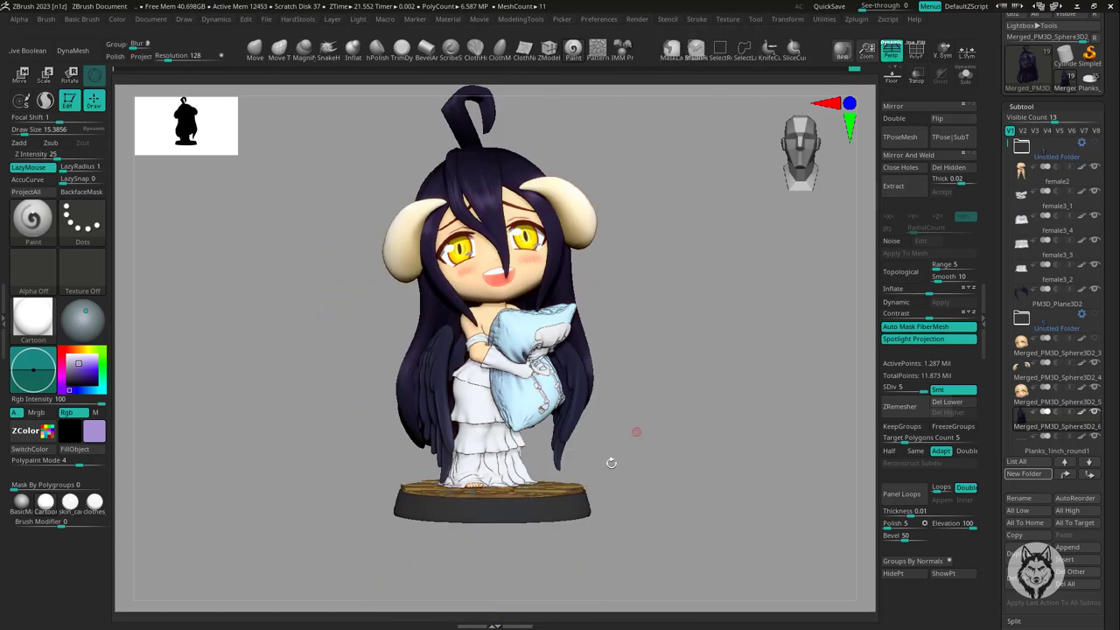
{"action": "right_click_drag", "start_coordinate": [606, 442], "coordinate": [680, 530]}
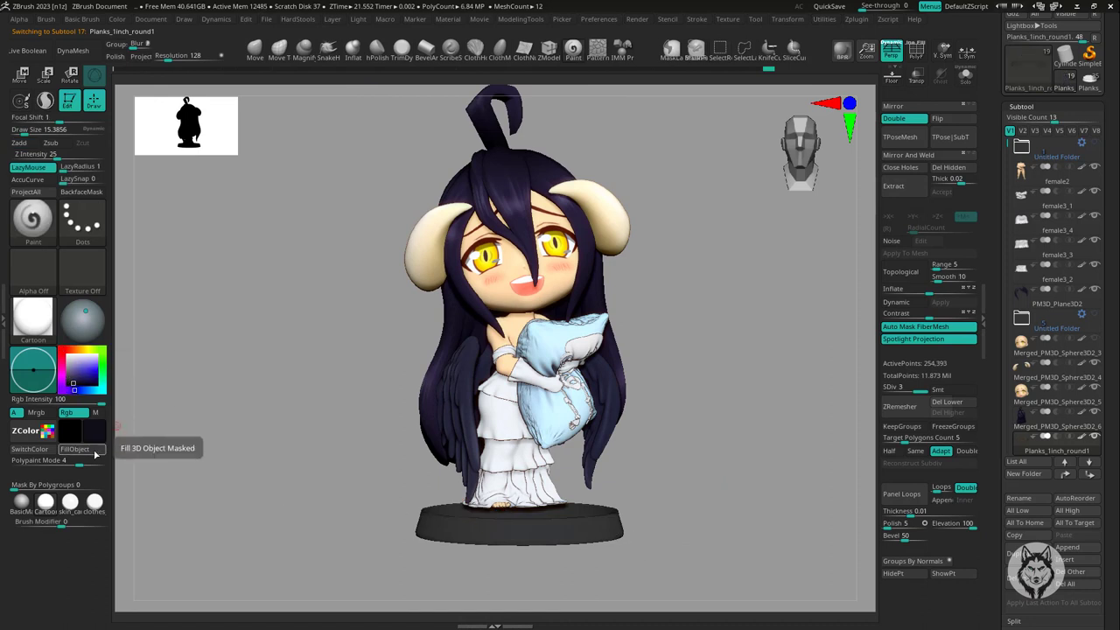
{"action": "right_click_drag", "start_coordinate": [749, 497], "coordinate": [723, 577]}
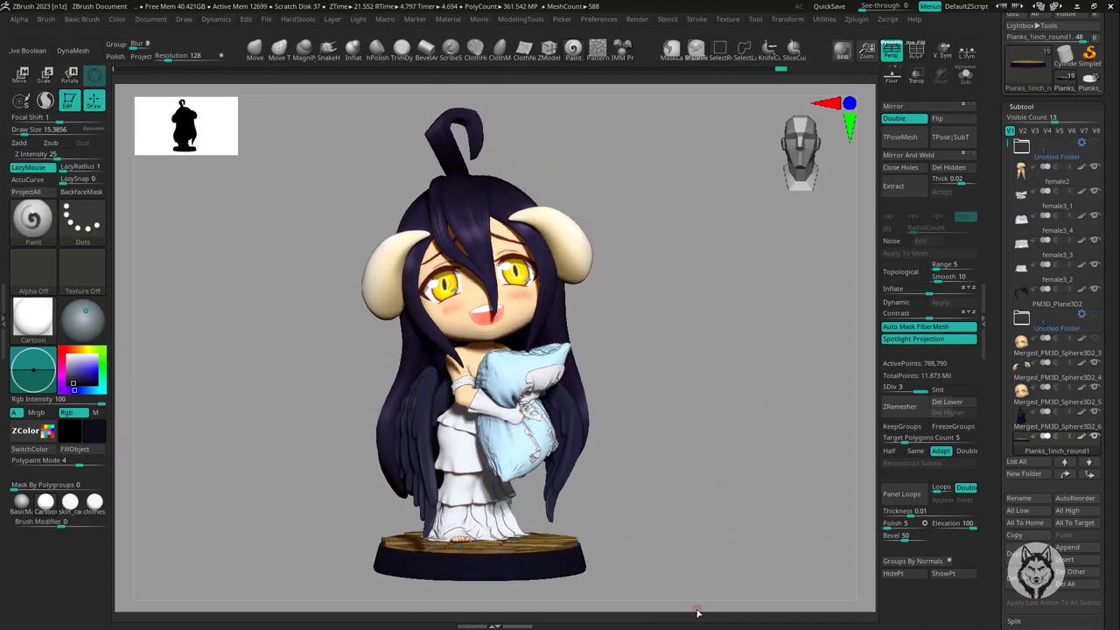
{"action": "mouse_move", "coordinate": [724, 449]}
{"action": "right_mouse_down"}
{"action": "mouse_move", "coordinate": [764, 462]}
{"action": "mouse_move", "coordinate": [725, 482]}
{"action": "mouse_move", "coordinate": [862, 429]}
{"action": "right_mouse_up"}
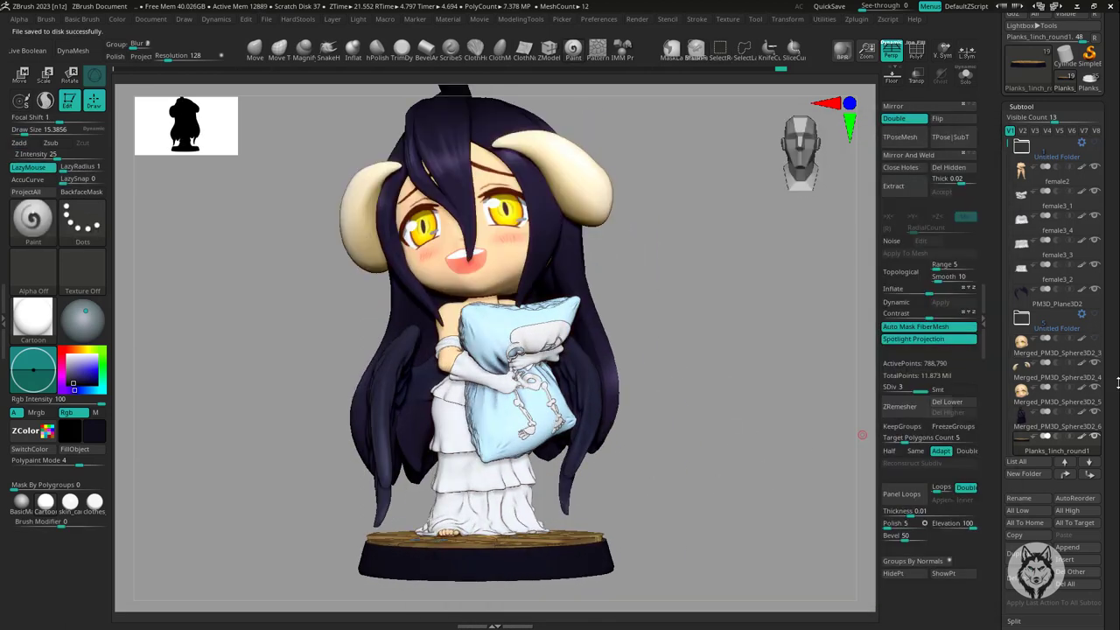
{"action": "left_click_drag", "start_coordinate": [887, 390], "coordinate": [927, 390]}
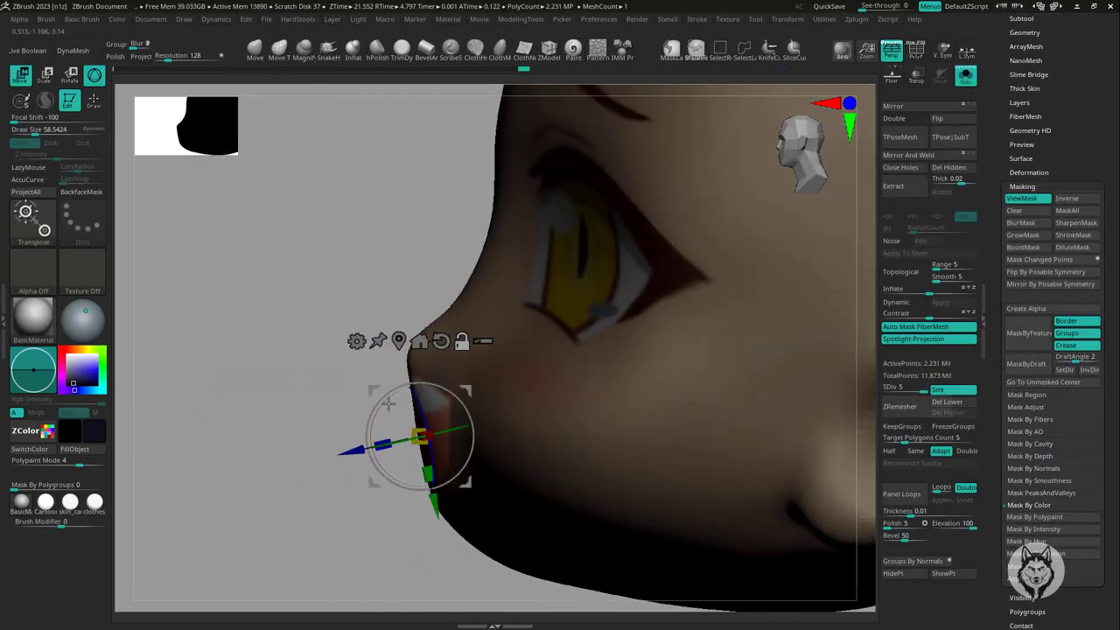
- Orbit the face, select the eye subtool, and show only the head with its yellow eyes
{"action": "right_click_drag", "start_coordinate": [354, 442], "coordinate": [359, 444]}
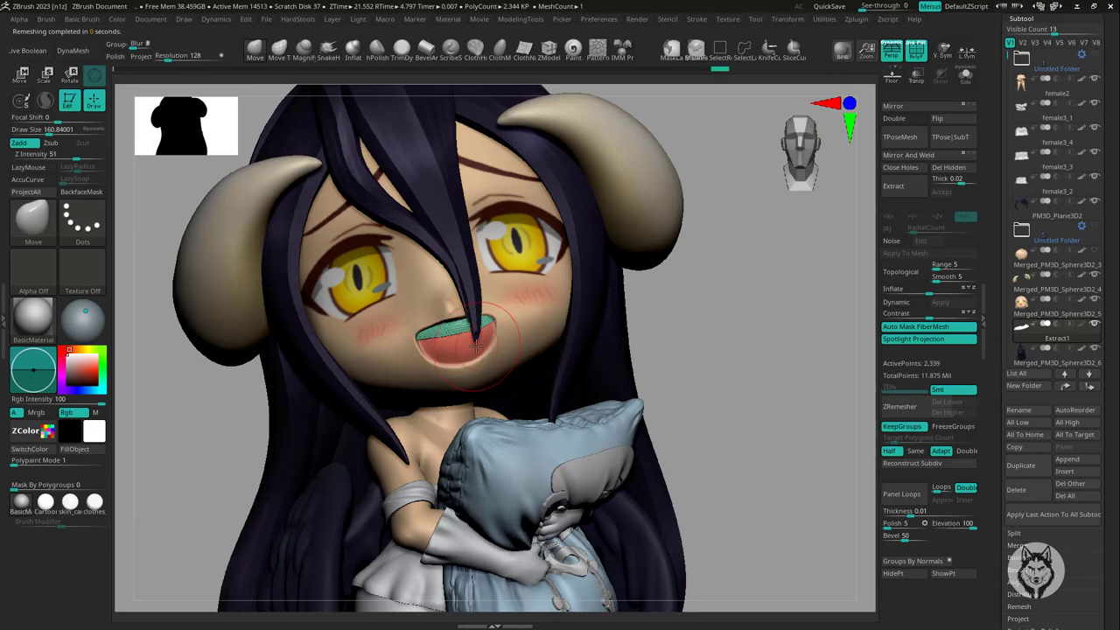
{"action": "right_click_drag", "start_coordinate": [475, 343], "coordinate": [405, 326]}
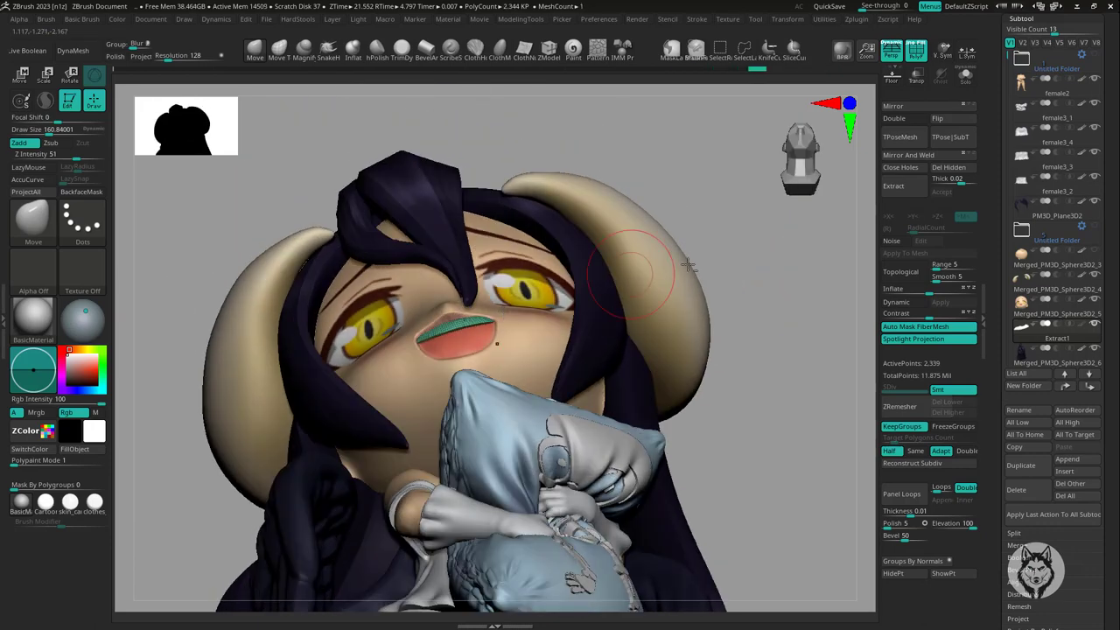
{"action": "mouse_move", "coordinate": [532, 284]}
{"action": "right_mouse_down"}
{"action": "mouse_move", "coordinate": [717, 318]}
{"action": "mouse_move", "coordinate": [568, 300]}
{"action": "mouse_move", "coordinate": [194, 514]}
{"action": "right_mouse_up"}
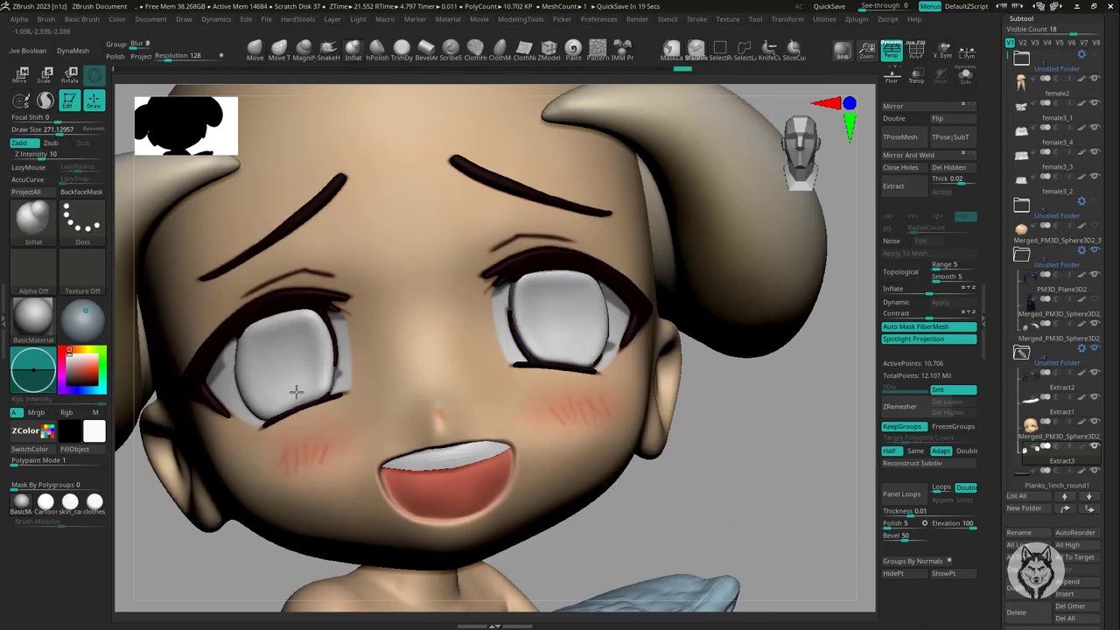
{"action": "mouse_move", "coordinate": [537, 312]}
{"action": "right_mouse_down"}
{"action": "mouse_move", "coordinate": [630, 376]}
{"action": "mouse_move", "coordinate": [271, 419]}
{"action": "right_mouse_up"}
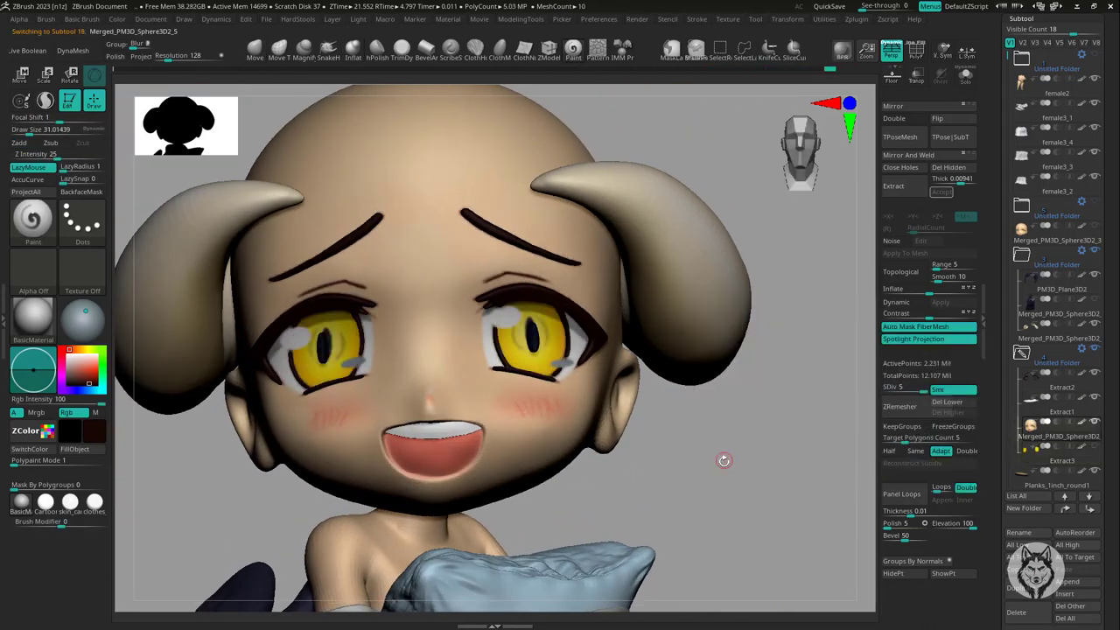
{"action": "left_click", "coordinate": [554, 310], "text": "alt"}
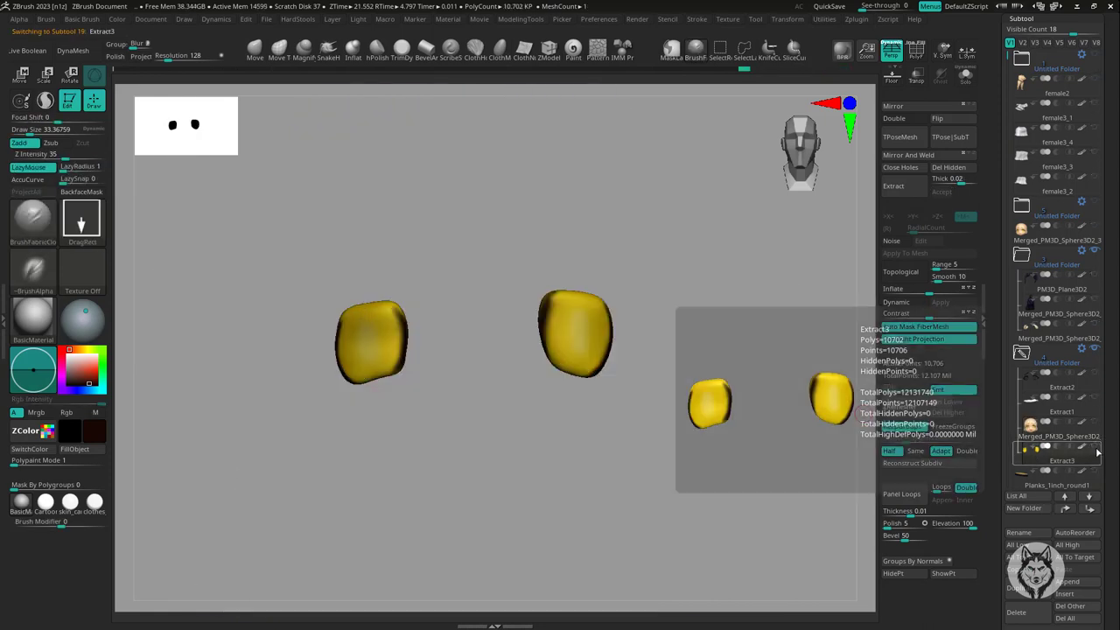
{"action": "left_click", "coordinate": [1098, 452], "text": "shift"}
- Insert an IMM Primitives sphere onto the left eye and position it with the Move gizmo
{"action": "key", "text": "b"}
{"action": "key", "text": "i"}
{"action": "key", "text": "p"}
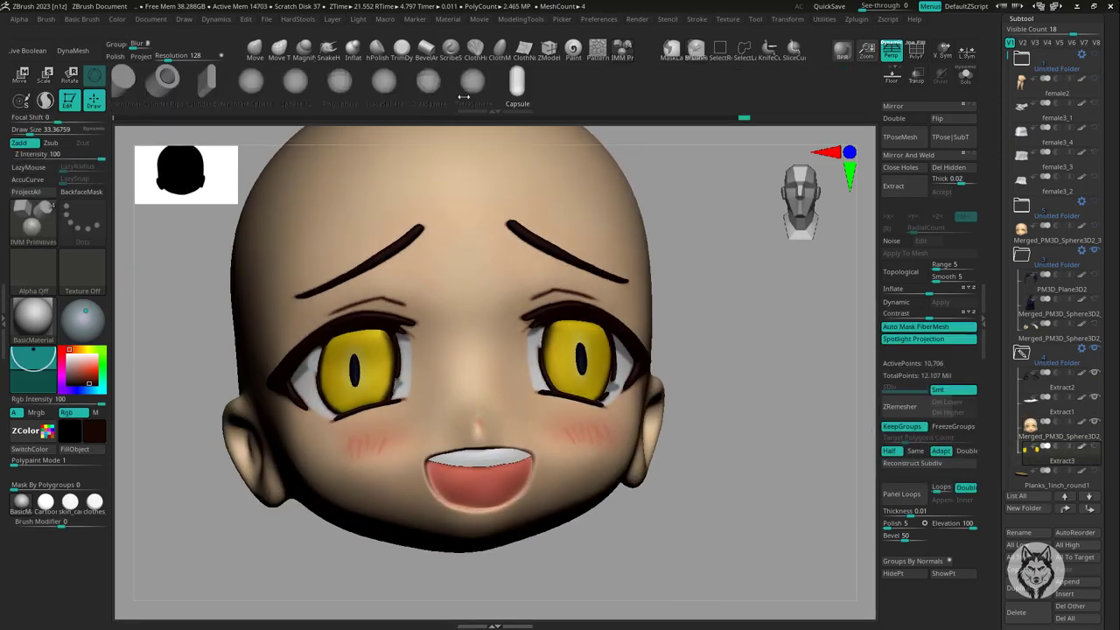
{"action": "left_click", "coordinate": [328, 359], "text": "alt"}
{"action": "key", "text": "w"}
{"action": "mouse_move", "coordinate": [185, 545]}
{"action": "left_mouse_down"}
{"action": "mouse_move", "coordinate": [429, 302]}
{"action": "mouse_move", "coordinate": [493, 326]}
{"action": "left_mouse_up"}
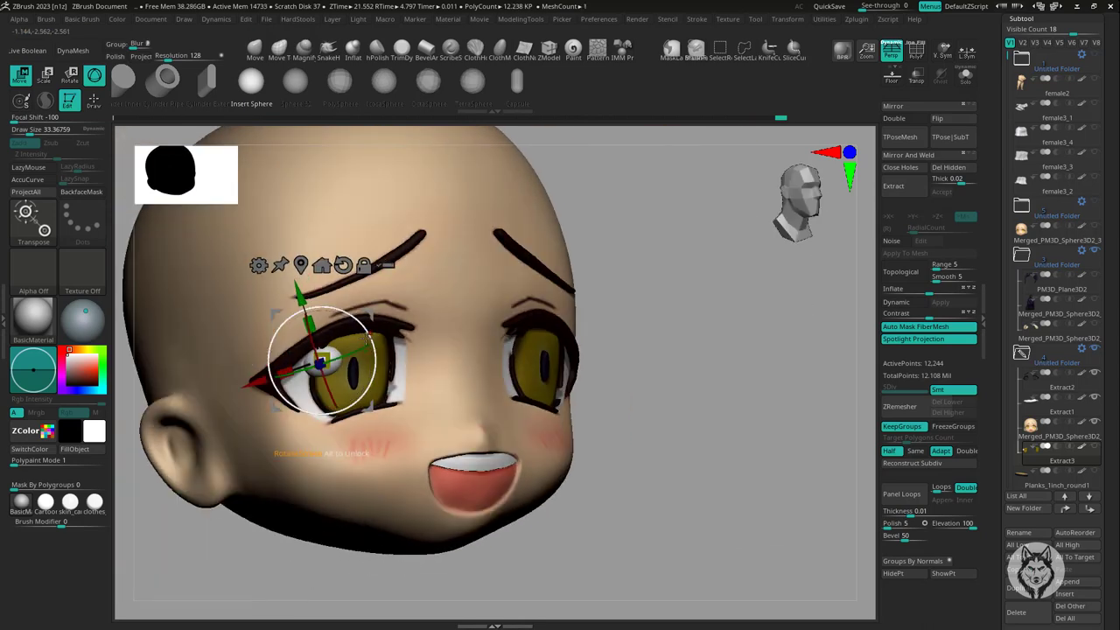
{"action": "mouse_move", "coordinate": [570, 327]}
{"action": "left_mouse_down"}
{"action": "mouse_move", "coordinate": [546, 321]}
{"action": "mouse_move", "coordinate": [567, 355]}
{"action": "mouse_move", "coordinate": [628, 394]}
{"action": "left_mouse_up"}
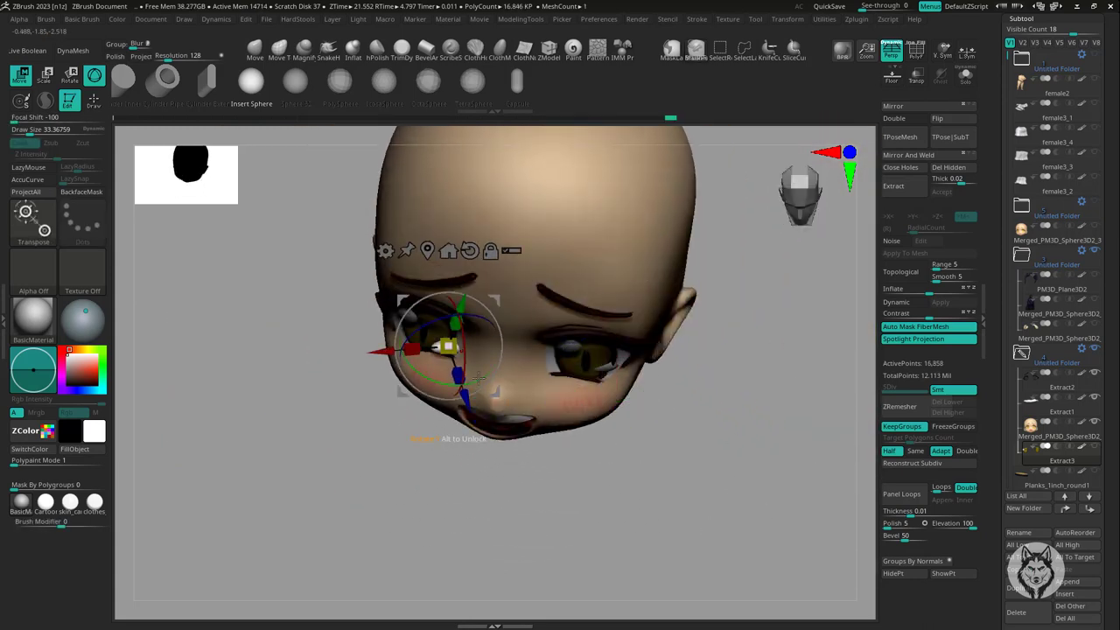
{"action": "left_click_drag", "start_coordinate": [479, 378], "coordinate": [411, 455]}
{"action": "mouse_move", "coordinate": [362, 517]}
{"action": "left_mouse_down", "text": "alt"}
{"action": "mouse_move", "coordinate": [459, 357]}
{"action": "mouse_move", "coordinate": [454, 315]}
{"action": "left_mouse_up", "text": "alt"}
- Check the eye piece in Solo, then bring back the whole character
{"action": "key", "text": "q"}
{"action": "mouse_move", "coordinate": [520, 328]}
{"action": "left_mouse_down"}
{"action": "mouse_move", "coordinate": [688, 354]}
{"action": "mouse_move", "coordinate": [789, 498]}
{"action": "left_mouse_up"}
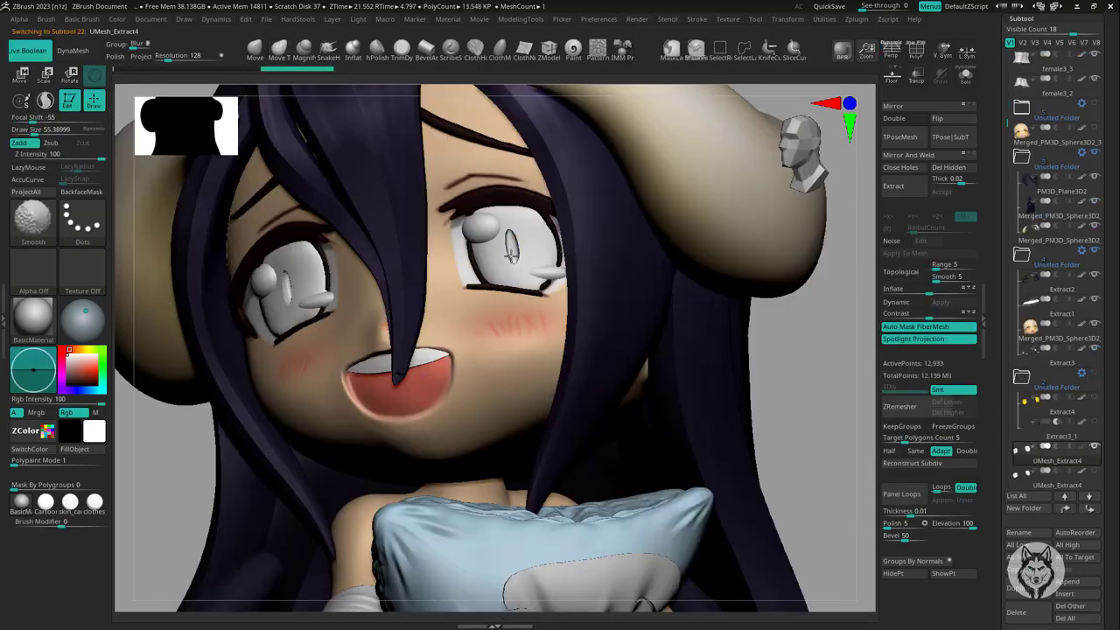
{"action": "left_click", "coordinate": [964, 75]}
{"action": "left_click_drag", "start_coordinate": [717, 420], "coordinate": [665, 411]}
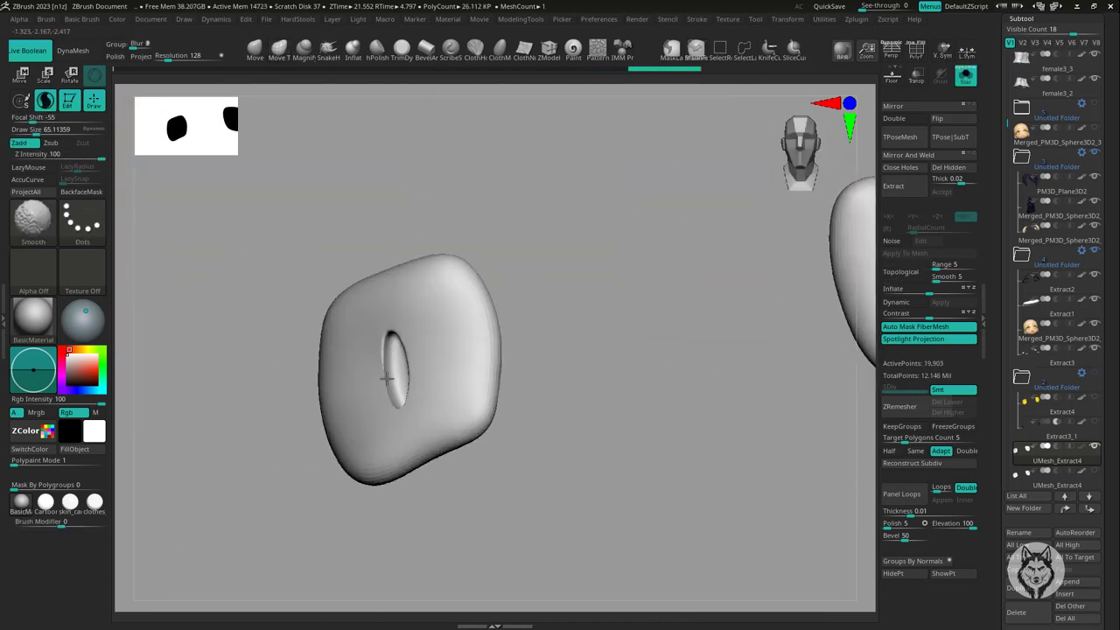
{"action": "left_click", "coordinate": [963, 76]}
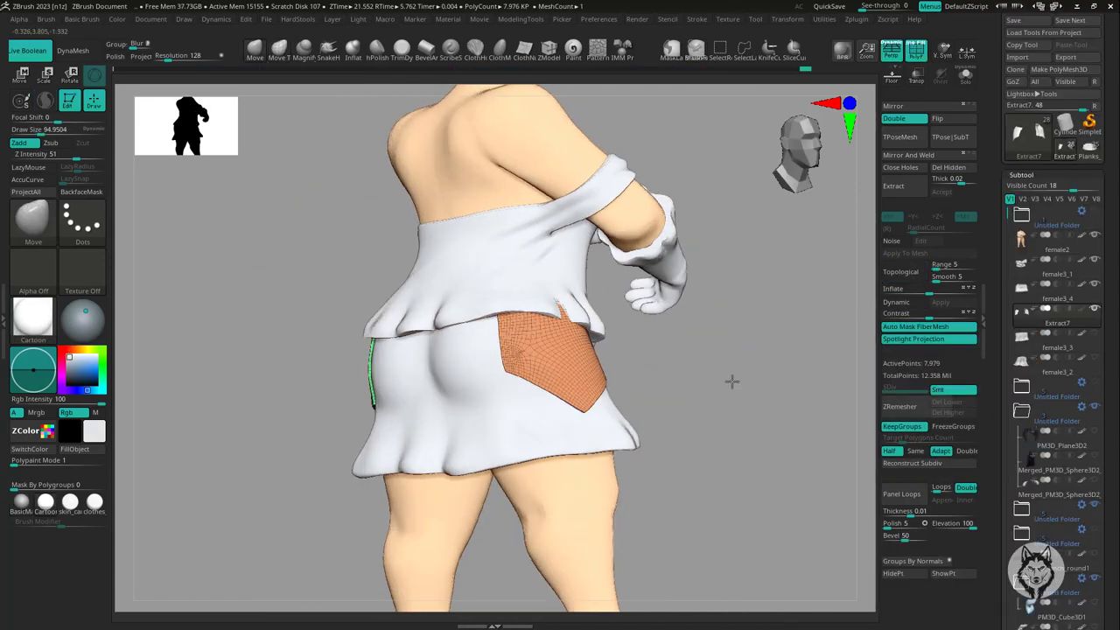
- Solo the two extracted side panels, reposition them with Transpose, then show the whole figure again
{"action": "mouse_move", "coordinate": [732, 381]}
{"action": "left_mouse_down"}
{"action": "mouse_move", "coordinate": [767, 370]}
{"action": "mouse_move", "coordinate": [732, 412]}
{"action": "mouse_move", "coordinate": [737, 460]}
{"action": "mouse_move", "coordinate": [760, 444]}
{"action": "left_mouse_up"}
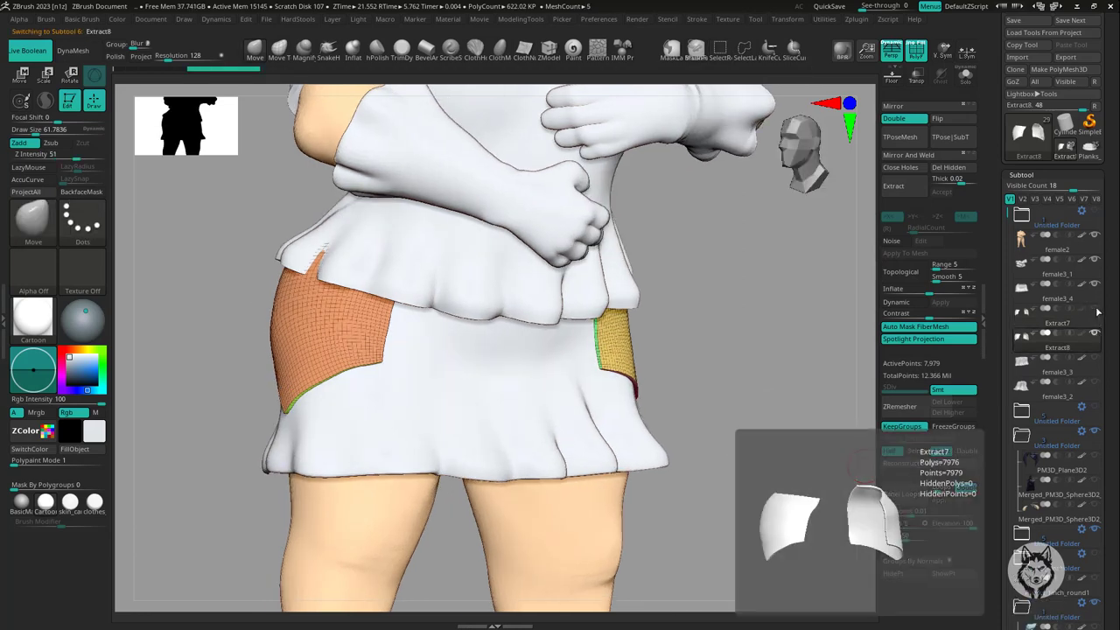
{"action": "key", "text": "alt+s"}
{"action": "mouse_move", "coordinate": [518, 462]}
{"action": "left_mouse_down"}
{"action": "mouse_move", "coordinate": [475, 507]}
{"action": "mouse_move", "coordinate": [635, 475]}
{"action": "left_mouse_up"}
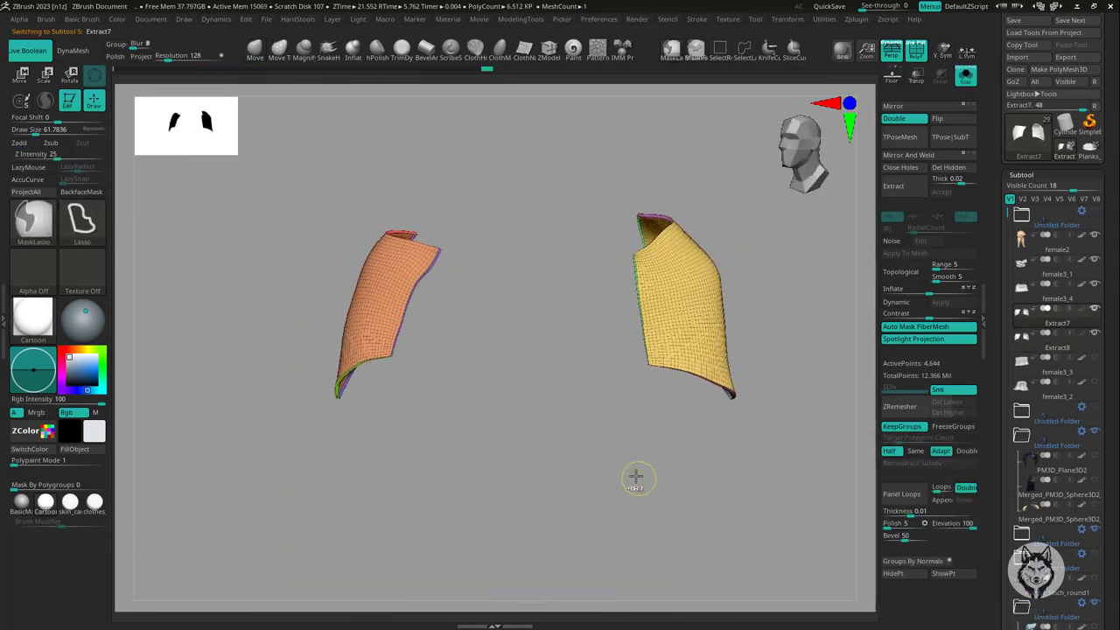
{"action": "key", "text": "w"}
{"action": "key", "text": "alt+s"}
{"action": "key", "text": "q"}
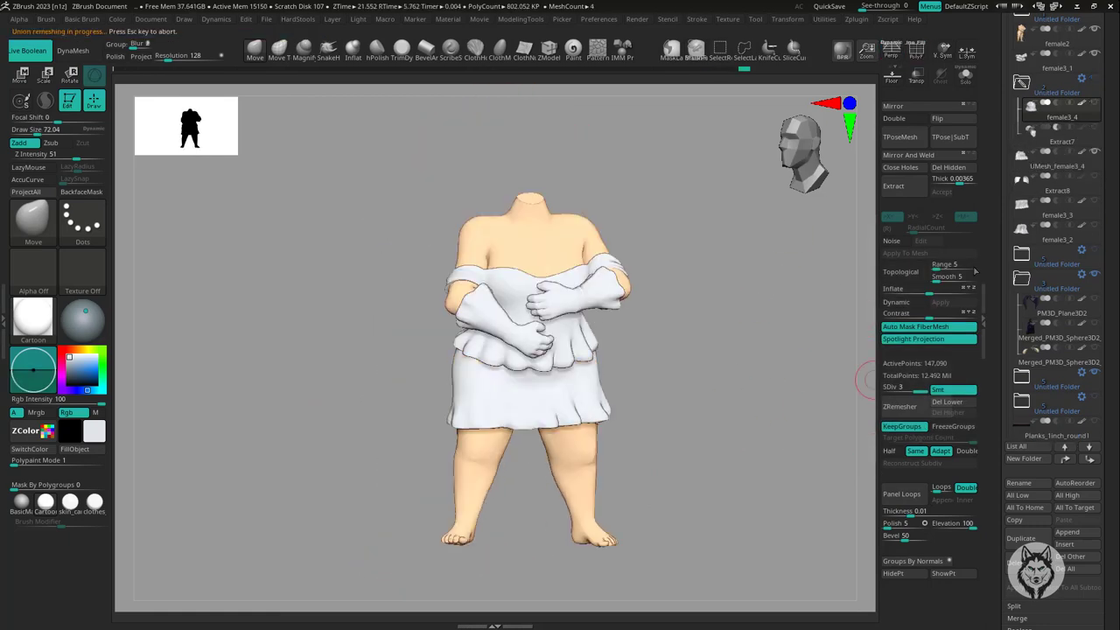
{"action": "left_click_drag", "start_coordinate": [764, 362], "coordinate": [733, 398]}
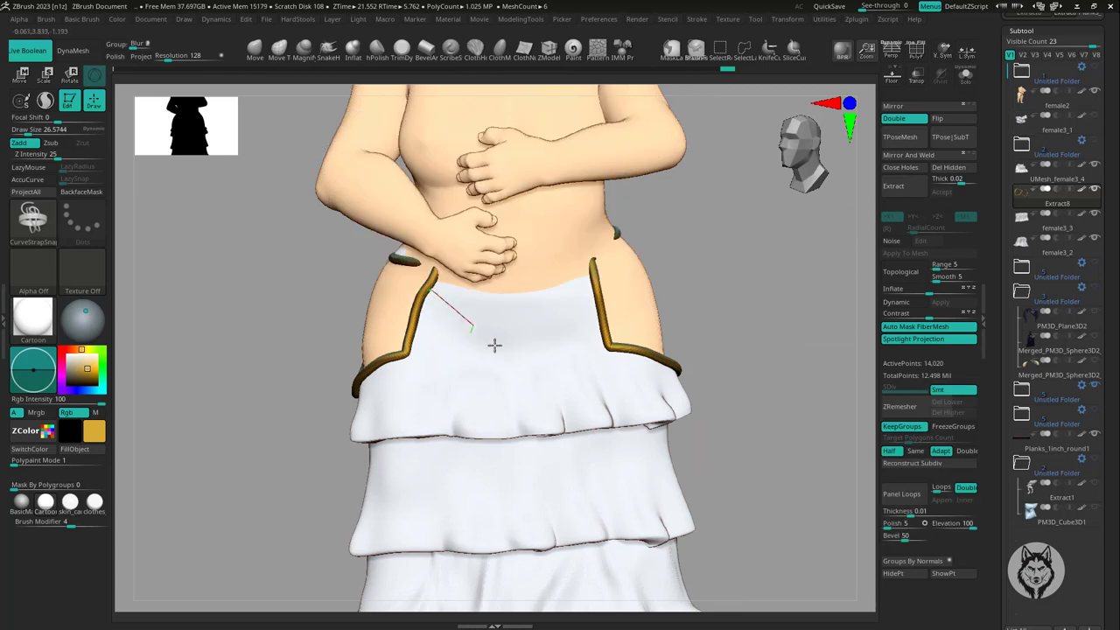
- Draw the first CurveTube strap on the skirt front and clear the mask so it shows gold
{"action": "left_click_drag", "start_coordinate": [450, 263], "coordinate": [507, 370]}
{"action": "key", "text": "b"}
{"action": "key", "text": "c"}
{"action": "key", "text": "t"}
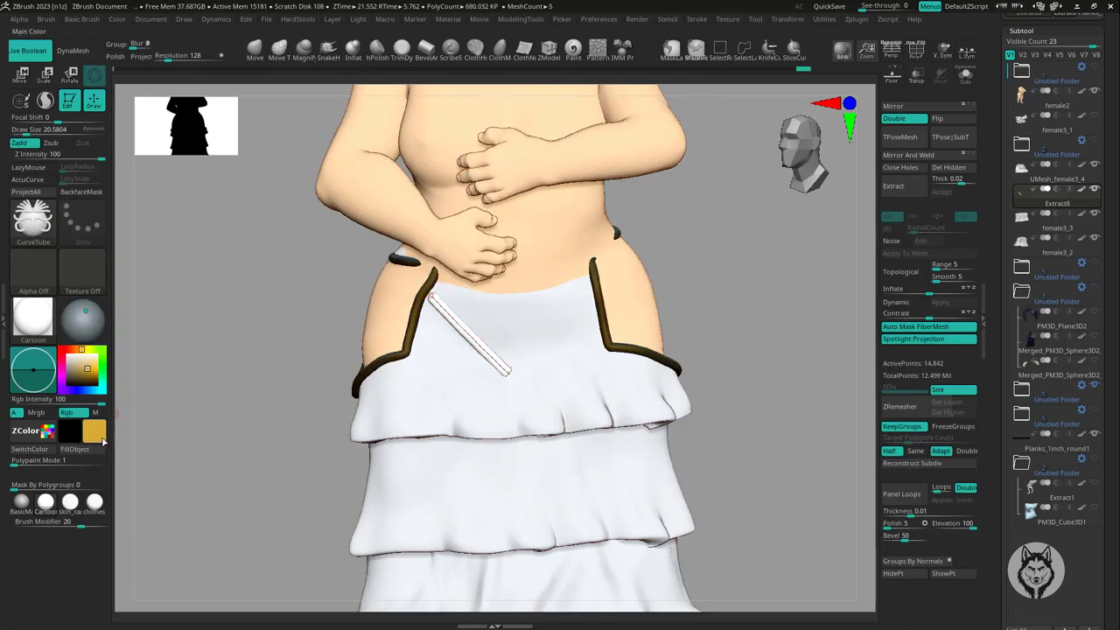
{"action": "left_click_drag", "start_coordinate": [219, 406], "coordinate": [228, 403], "text": "ctrl"}
{"action": "key", "text": "s"}
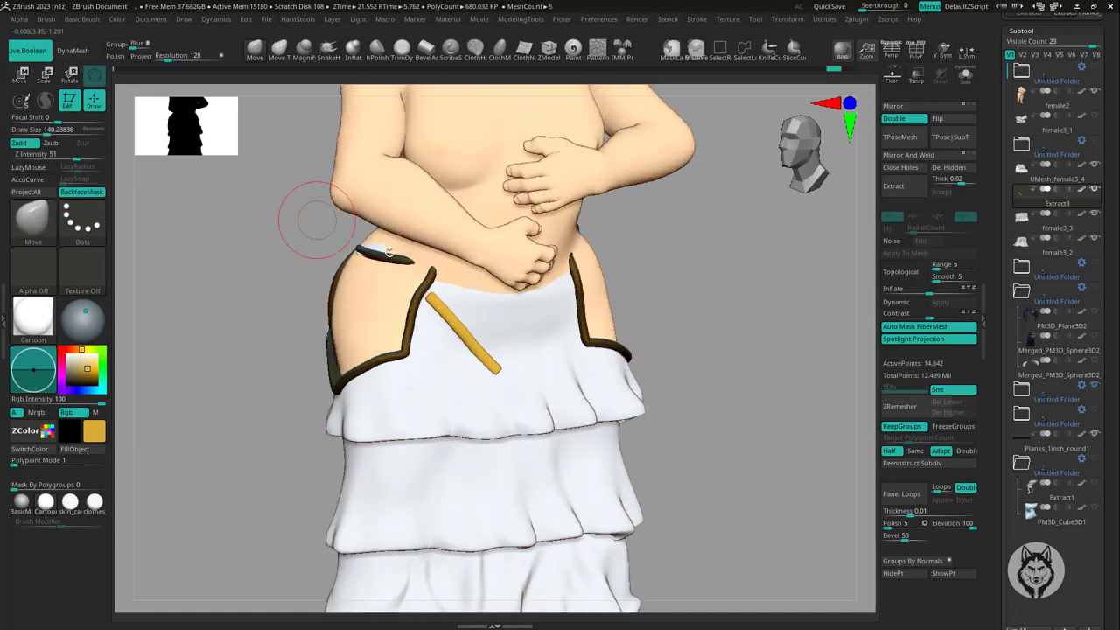
{"action": "mouse_move", "coordinate": [426, 291]}
{"action": "left_mouse_down"}
{"action": "mouse_move", "coordinate": [741, 332]}
{"action": "mouse_move", "coordinate": [637, 341]}
{"action": "left_mouse_up"}
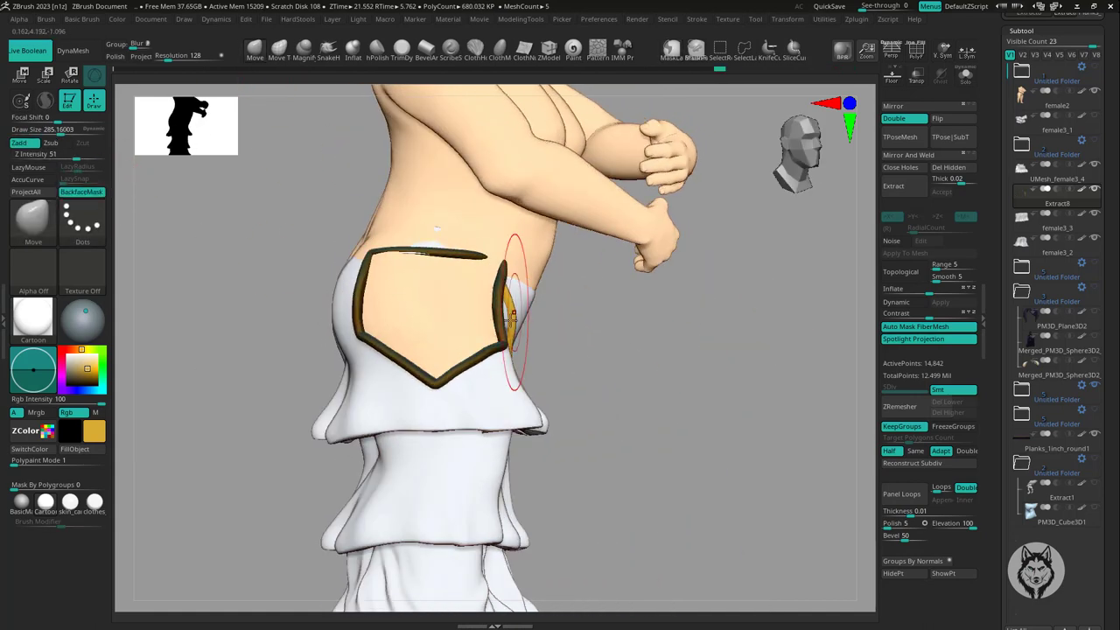
{"action": "mouse_move", "coordinate": [512, 316]}
{"action": "left_mouse_down"}
{"action": "mouse_move", "coordinate": [385, 452]}
{"action": "mouse_move", "coordinate": [335, 377]}
{"action": "left_mouse_up"}
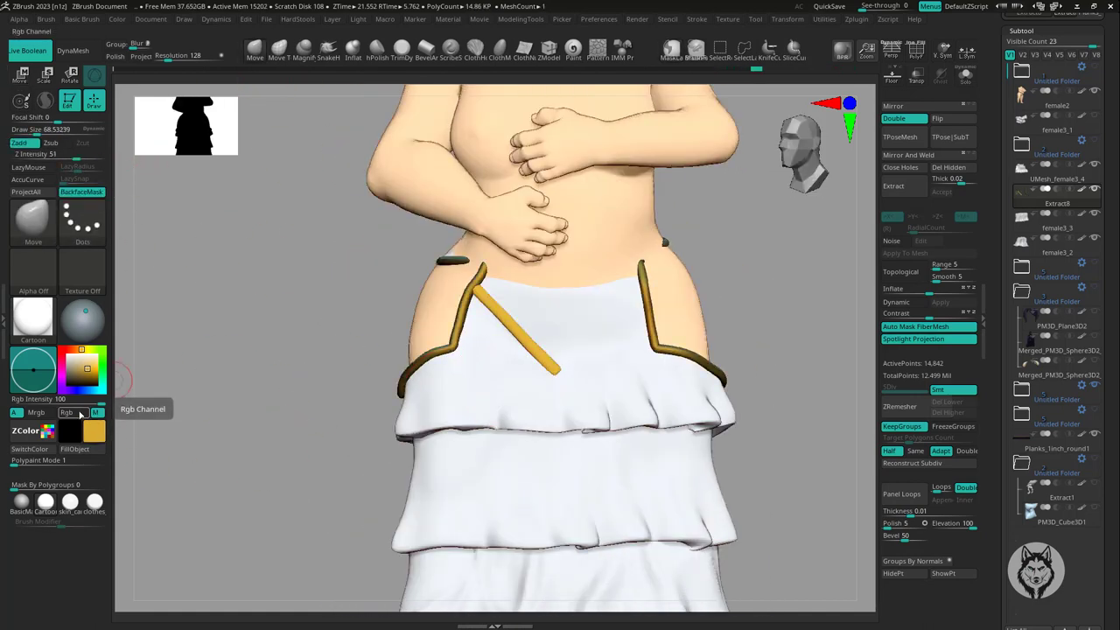
- Add the second strap with CurveStrapSnap to complete the gold V across the skirt front
{"action": "key", "text": "b"}
{"action": "left_click", "coordinate": [624, 307]}
{"action": "mouse_move", "coordinate": [625, 307]}
{"action": "left_mouse_down"}
{"action": "mouse_move", "coordinate": [579, 380]}
{"action": "mouse_move", "coordinate": [639, 287]}
{"action": "left_mouse_up"}
{"action": "key", "text": "s"}
{"action": "key", "text": "b"}
{"action": "key", "text": "c"}
{"action": "key", "text": "t"}
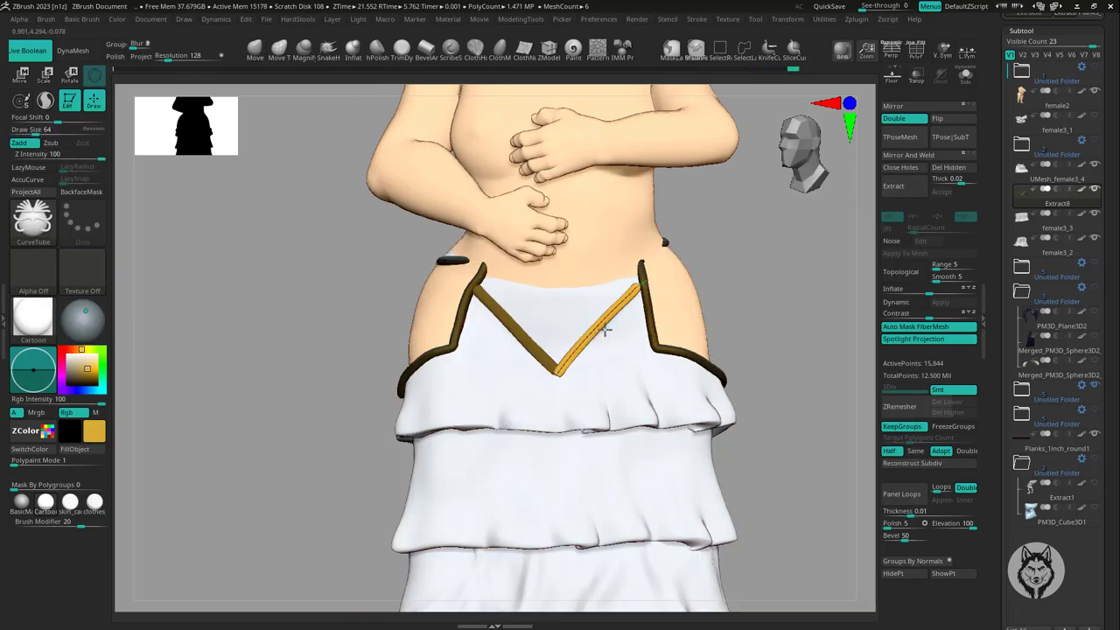
{"action": "key", "text": "b"}
{"action": "key", "text": "m"}
{"action": "key", "text": "v"}
{"action": "mouse_move", "coordinate": [662, 292]}
{"action": "right_mouse_down"}
{"action": "mouse_move", "coordinate": [582, 381]}
{"action": "mouse_move", "coordinate": [388, 282]}
{"action": "mouse_move", "coordinate": [574, 325]}
{"action": "mouse_move", "coordinate": [761, 325]}
{"action": "right_mouse_up"}
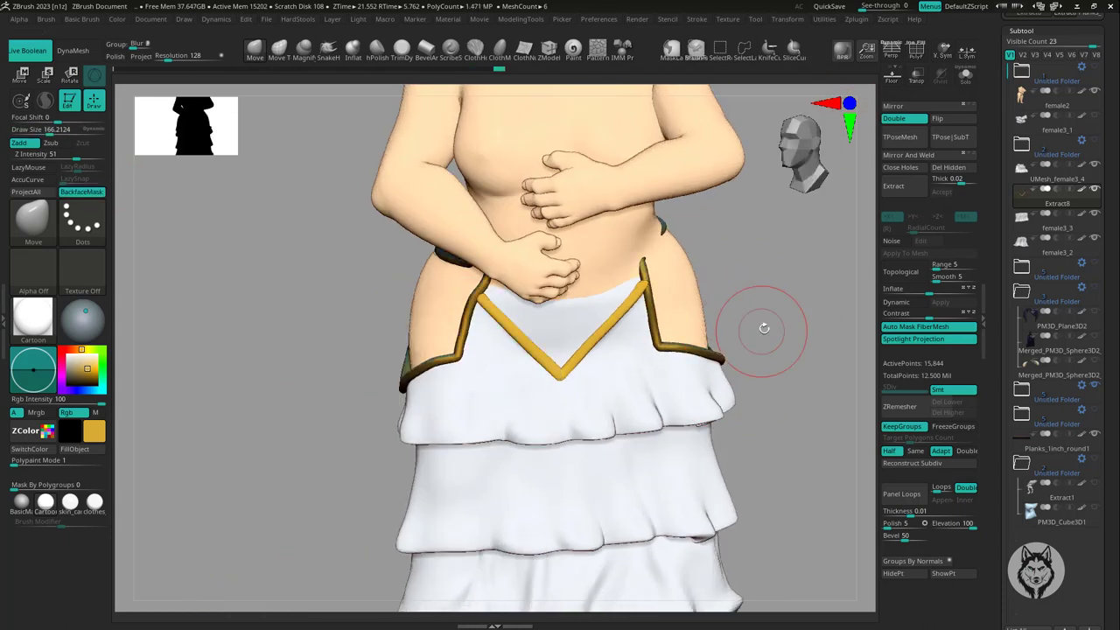
- Preview the figure with a shiny material and zoom out to review the complete character
{"action": "left_click", "coordinate": [446, 24]}
{"action": "left_click", "coordinate": [490, 105]}
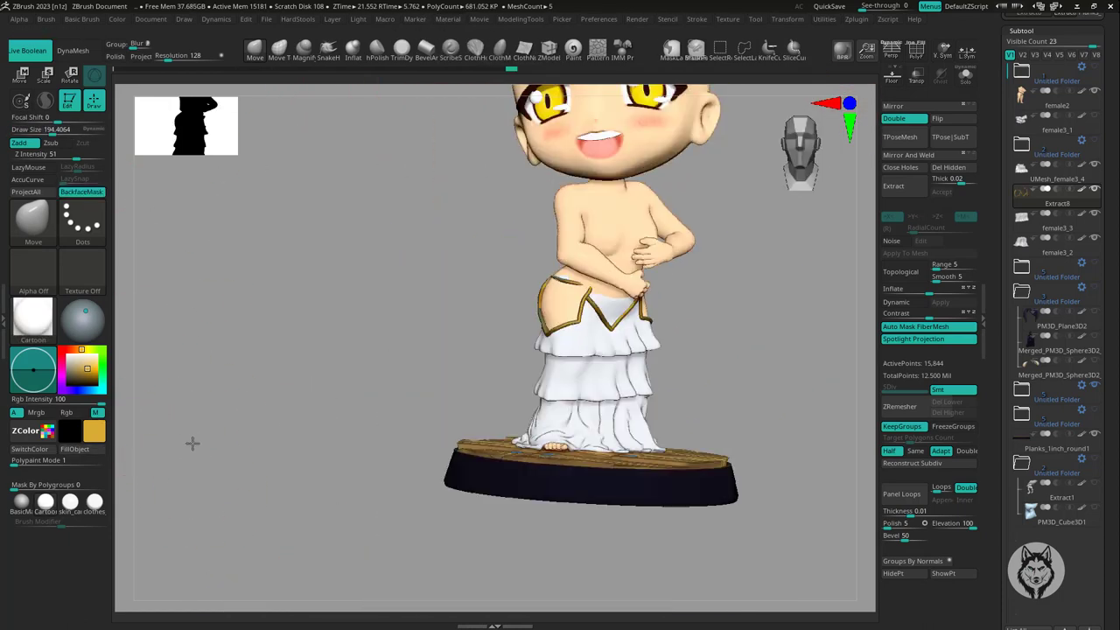
{"action": "mouse_move", "coordinate": [187, 443]}
{"action": "right_mouse_down"}
{"action": "mouse_move", "coordinate": [863, 250]}
{"action": "mouse_move", "coordinate": [672, 317]}
{"action": "mouse_move", "coordinate": [678, 411]}
{"action": "right_mouse_up"}
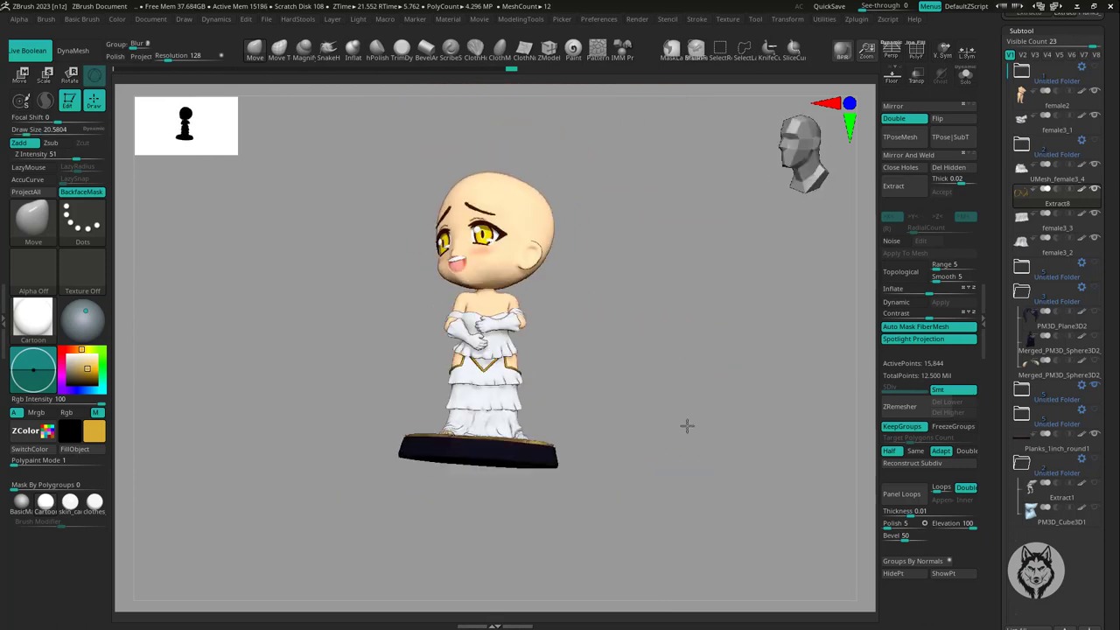
{"action": "mouse_move", "coordinate": [749, 425]}
{"action": "right_mouse_down", "text": "alt"}
{"action": "mouse_move", "coordinate": [755, 490]}
{"action": "mouse_move", "coordinate": [727, 474]}
{"action": "mouse_move", "coordinate": [712, 502]}
{"action": "mouse_move", "coordinate": [650, 492]}
{"action": "mouse_move", "coordinate": [747, 265]}
{"action": "right_mouse_up", "text": "alt"}
{"action": "key", "text": "minus"}
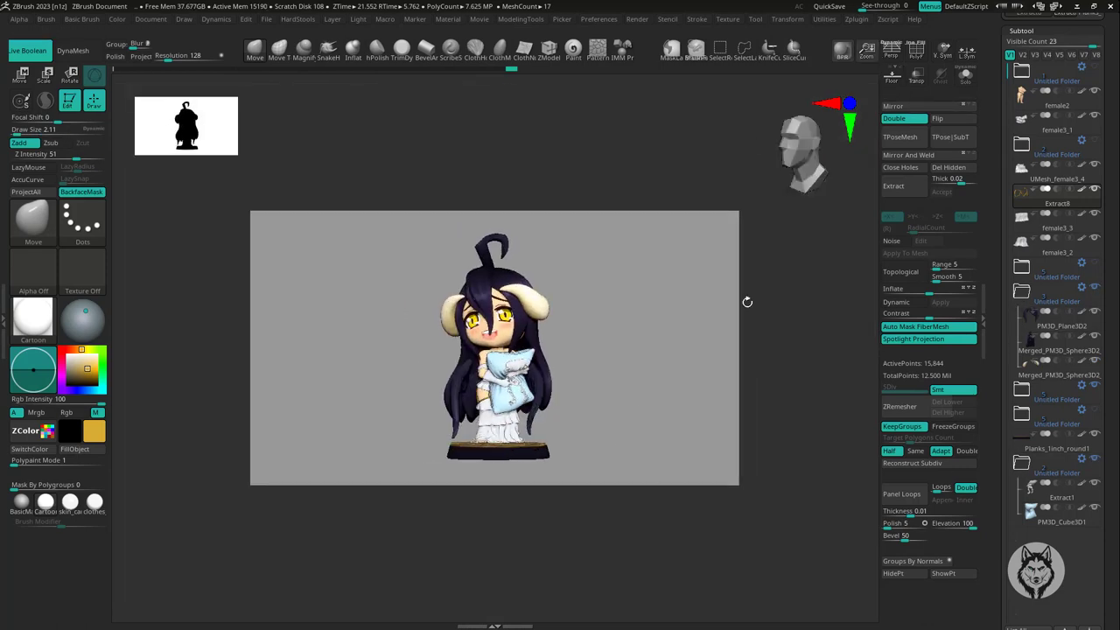
{"action": "key", "text": "plus"}
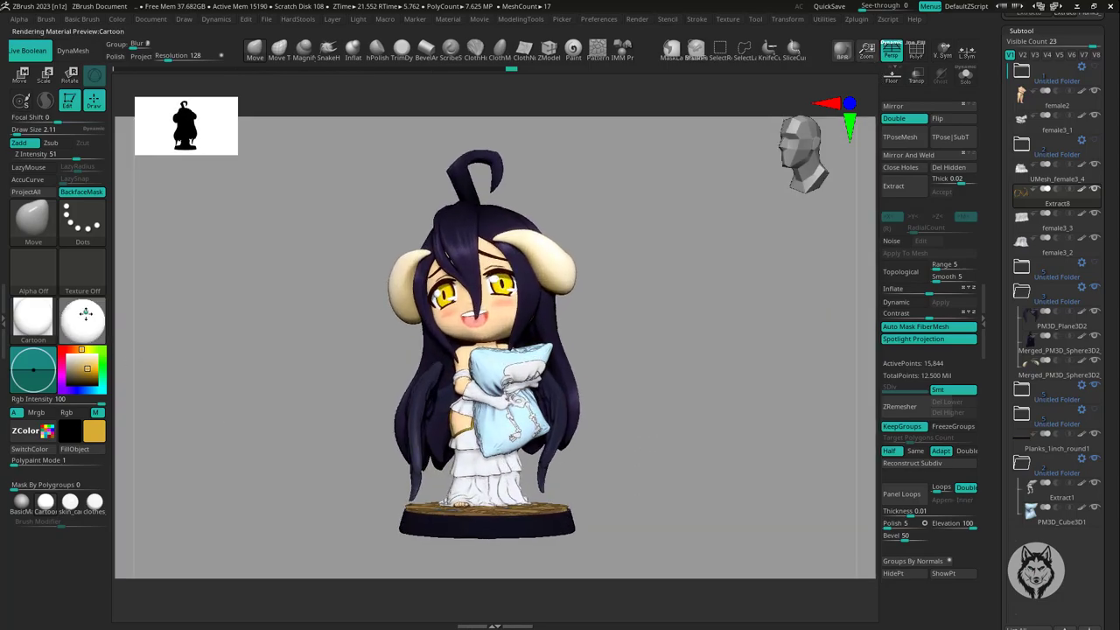